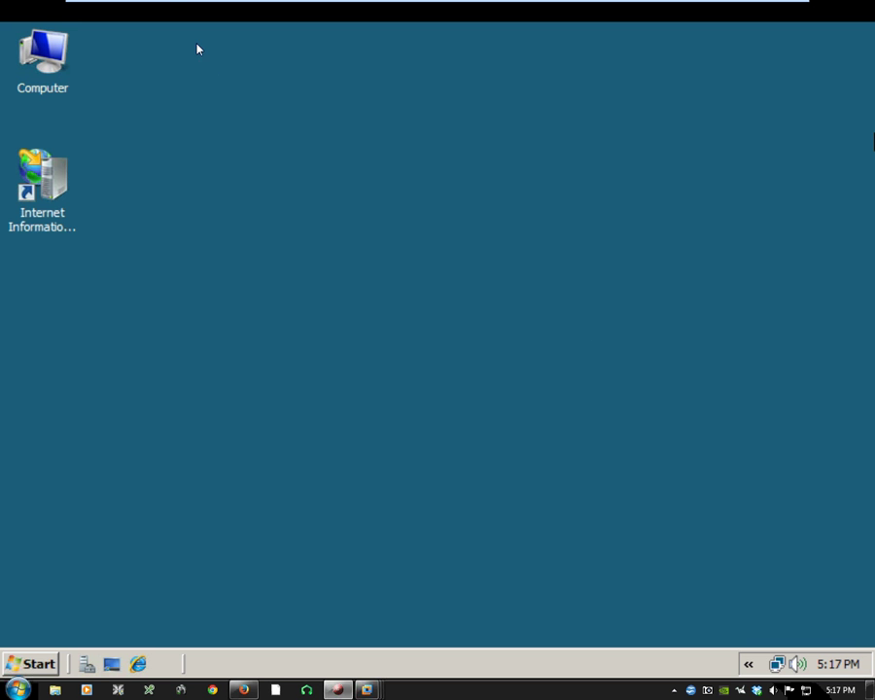
Check the Windows 7 desktop, return to the server, and glance at the Start menu
click(171, 11)
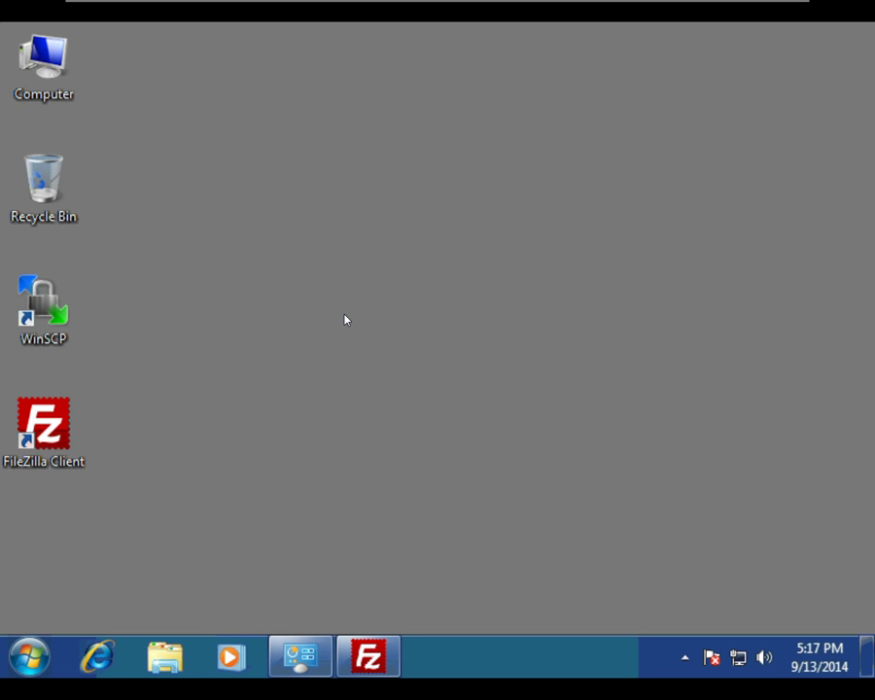
mouse_move(414, 8)
click(386, 12)
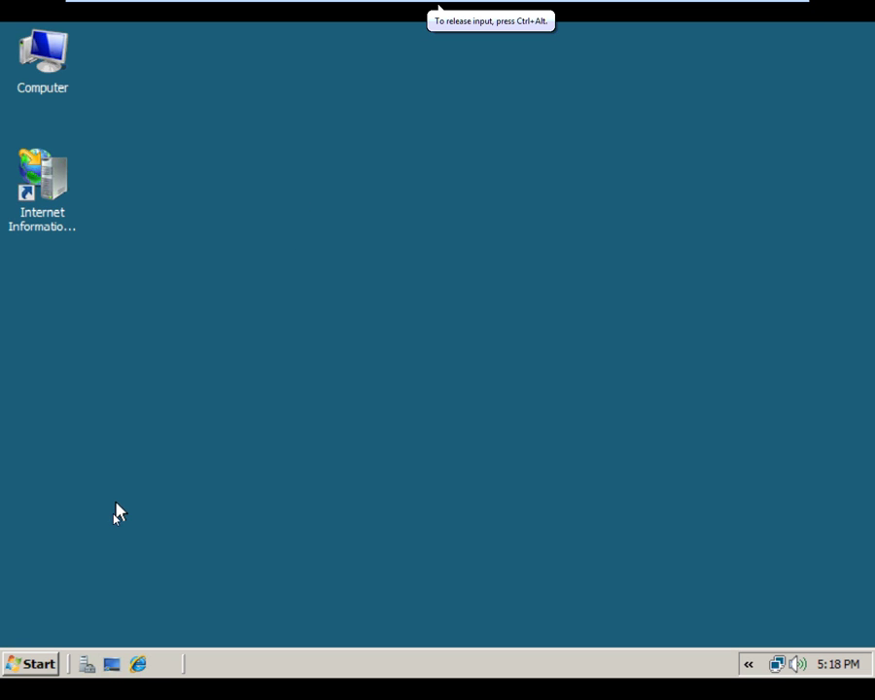
click(44, 666)
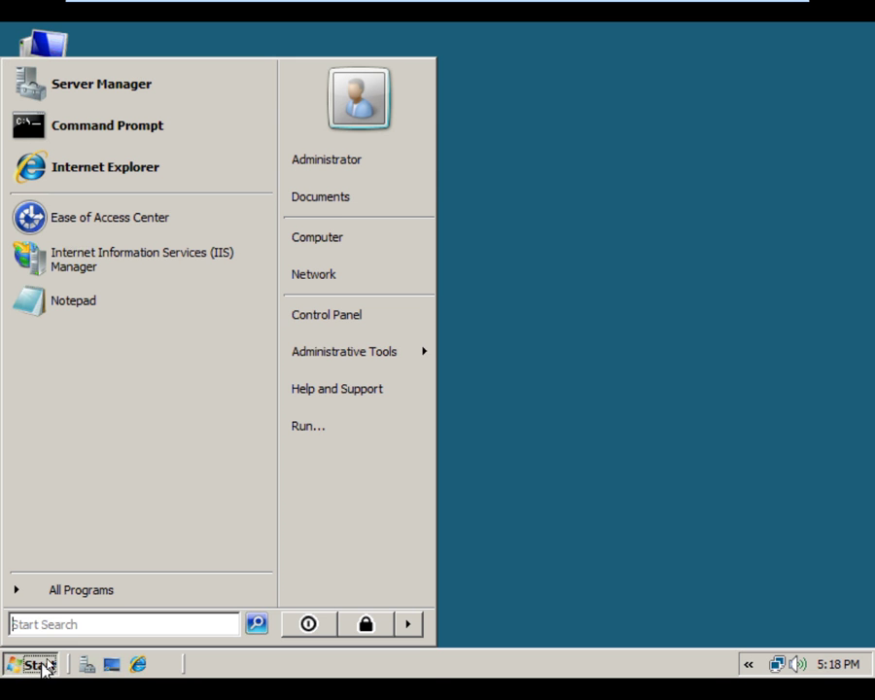
mouse_move(351, 357)
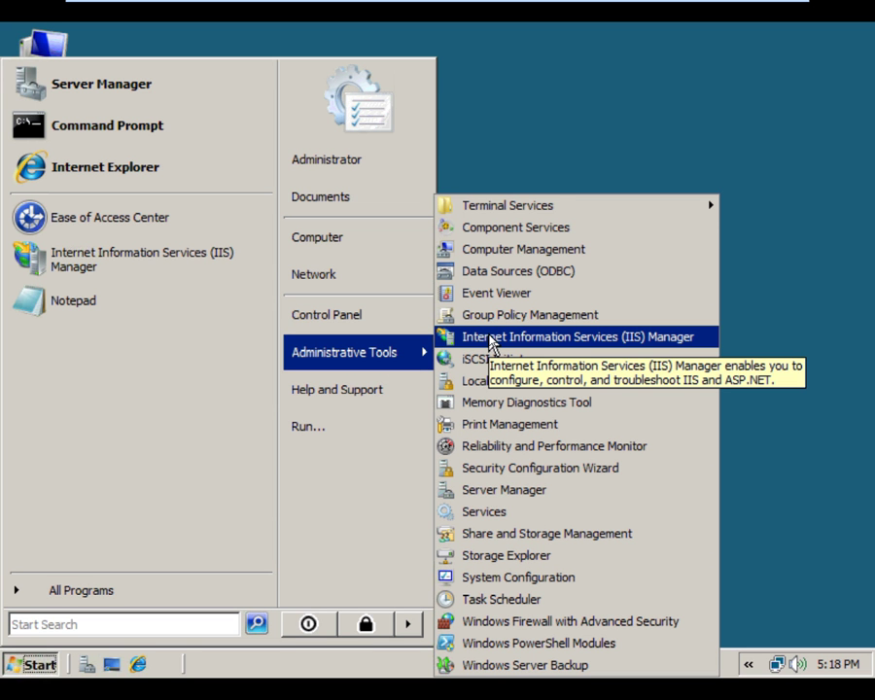
click(582, 143)
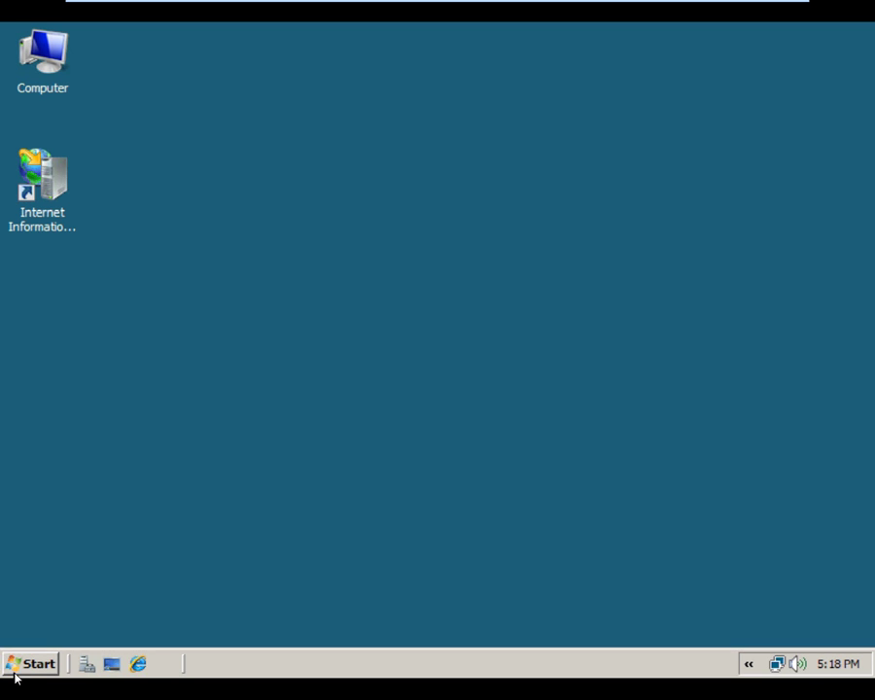
Browse to C:\inetpub through the Computer window, then close it
click(56, 49)
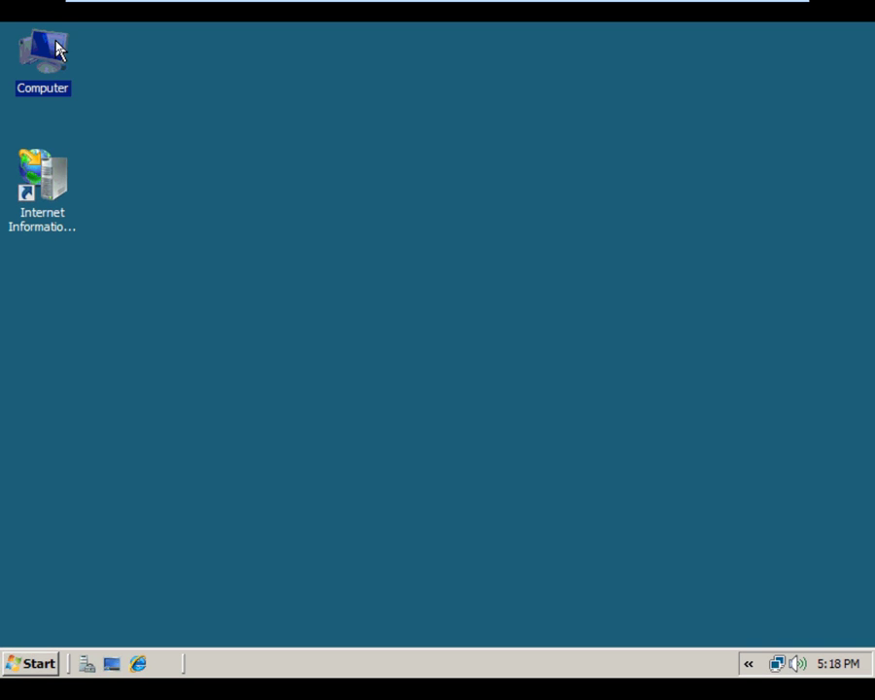
right_click(56, 48)
click(94, 52)
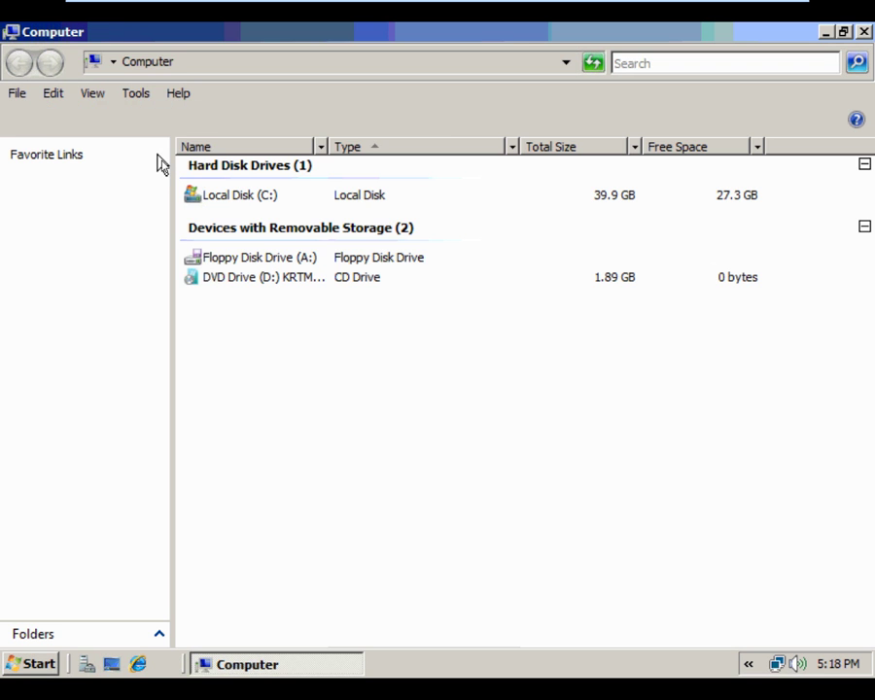
double_click(237, 198)
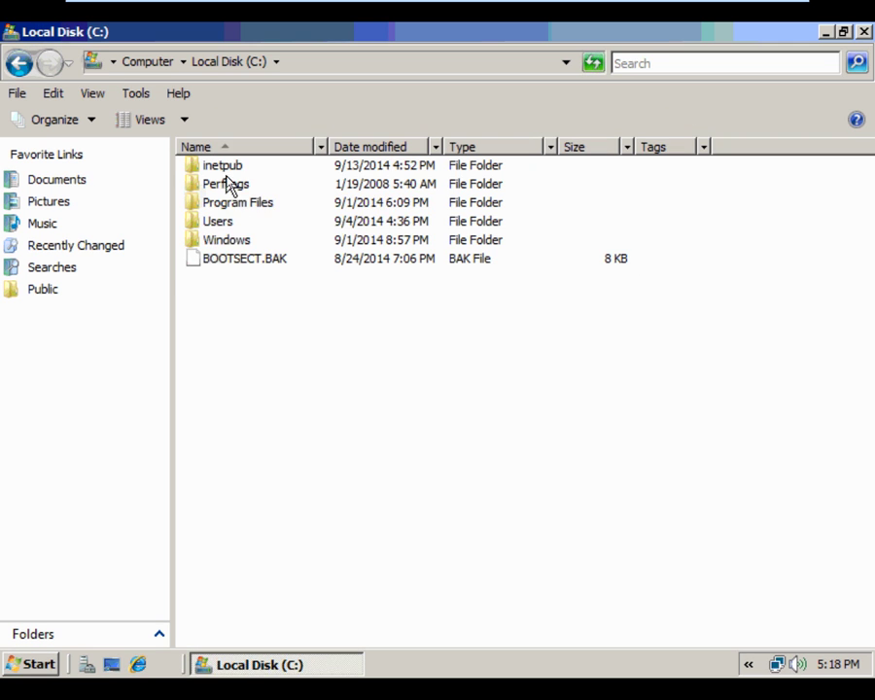
double_click(236, 172)
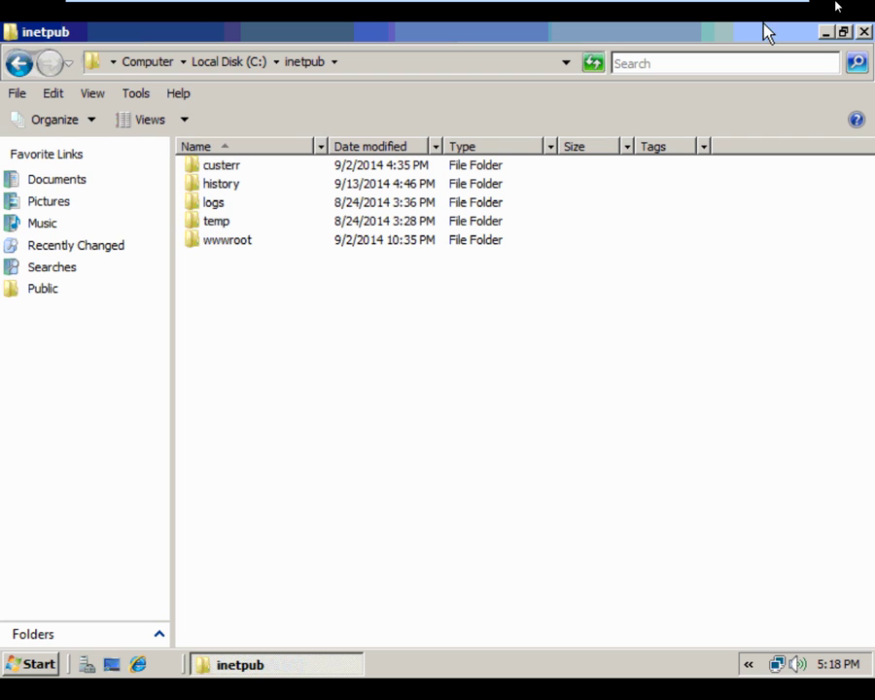
click(862, 33)
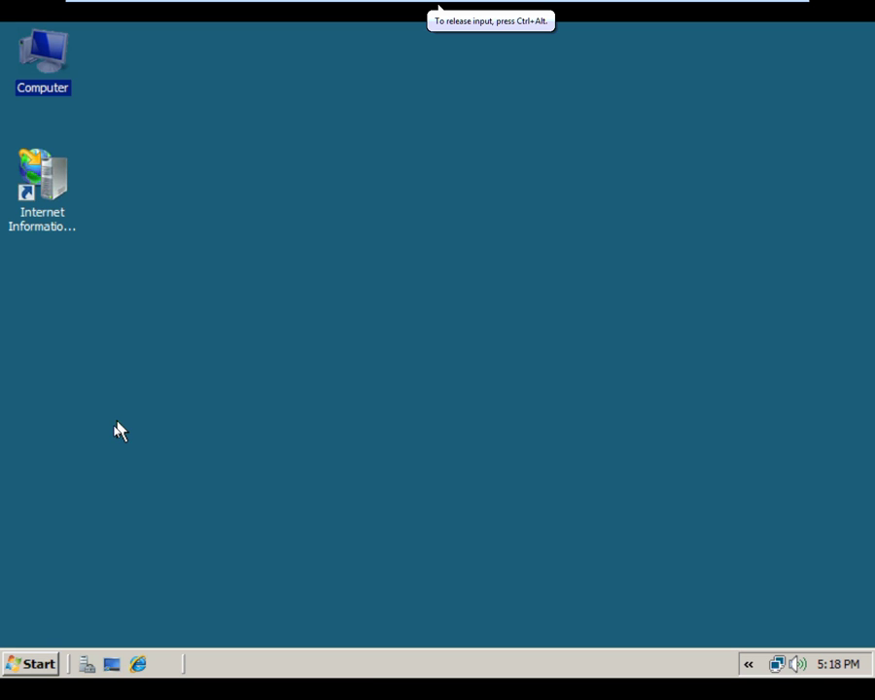
Review the installed software in Control Panel's Programs and Features
click(29, 668)
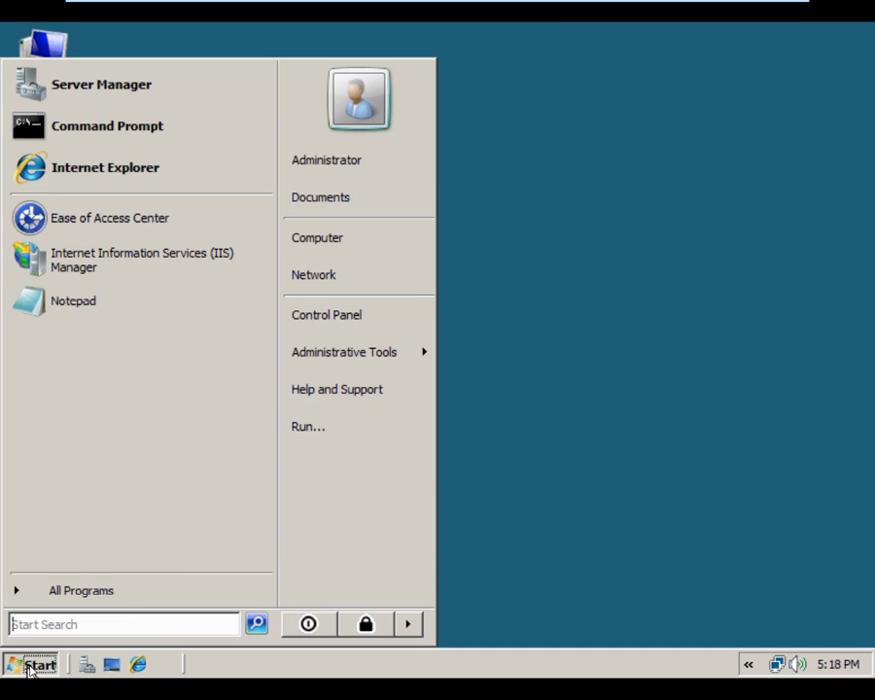
click(339, 328)
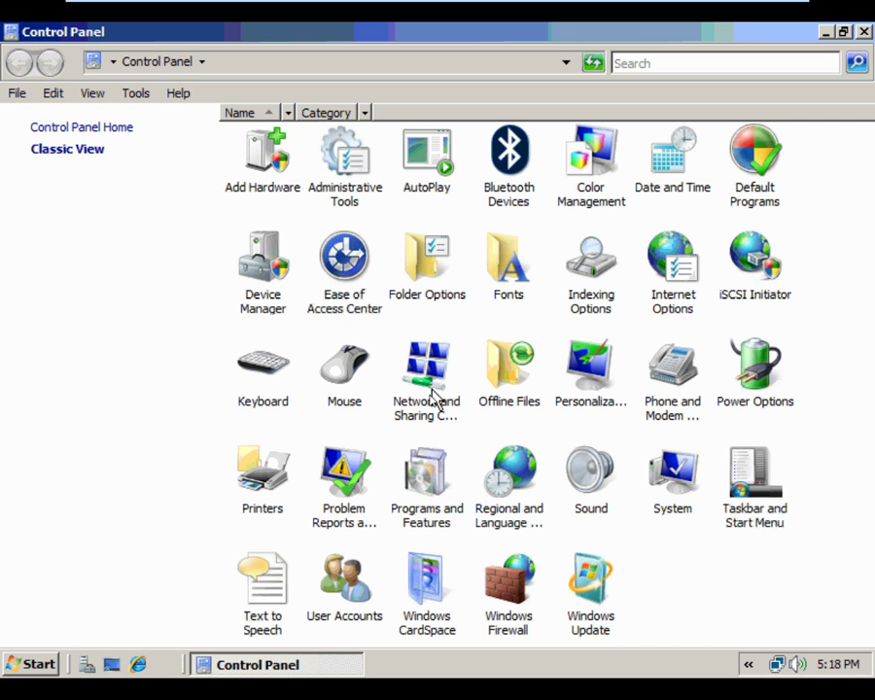
double_click(434, 508)
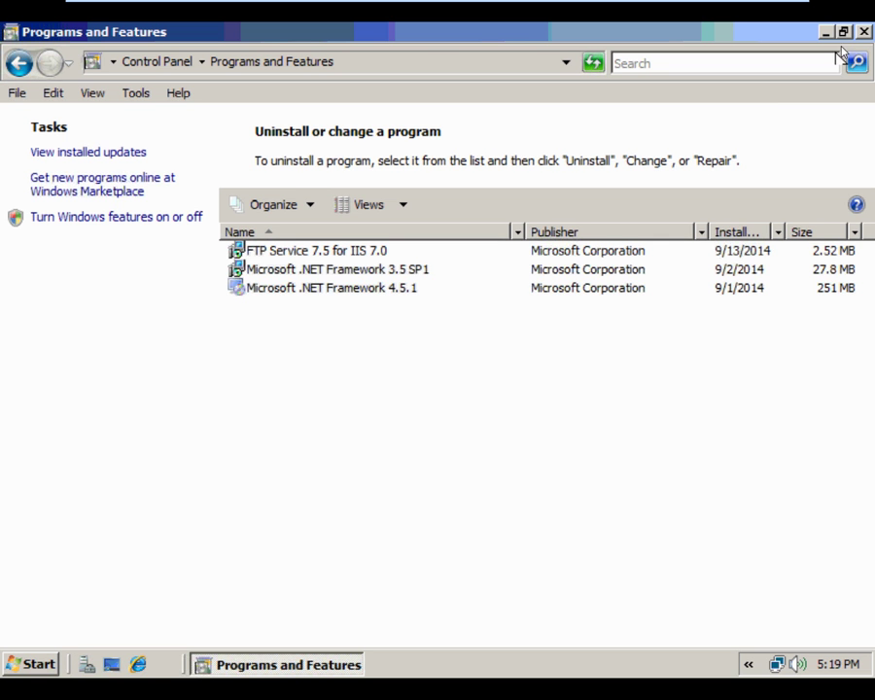
click(864, 33)
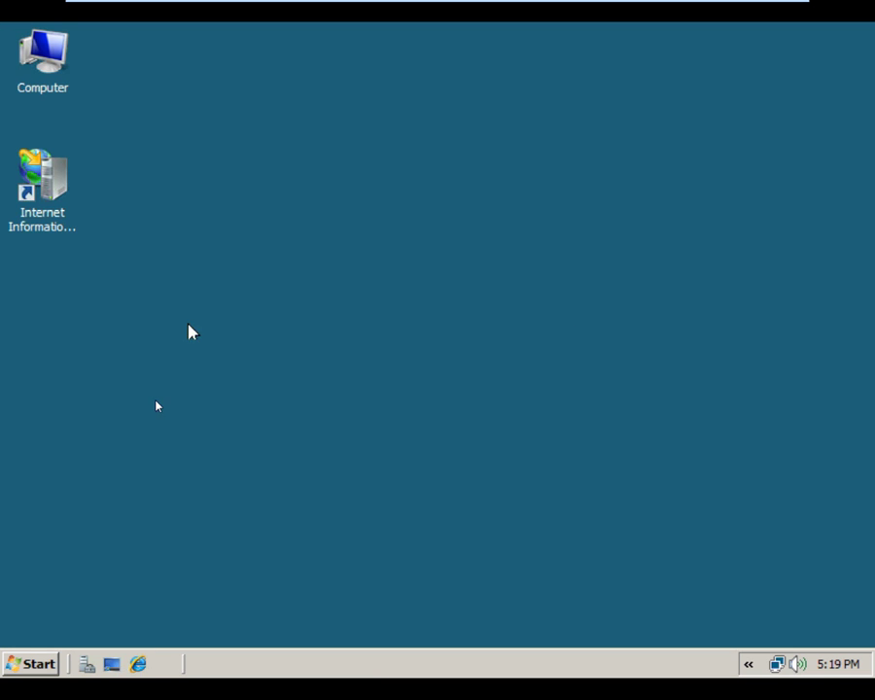
Open the Local Area Connection properties from Network and Sharing Center
click(35, 663)
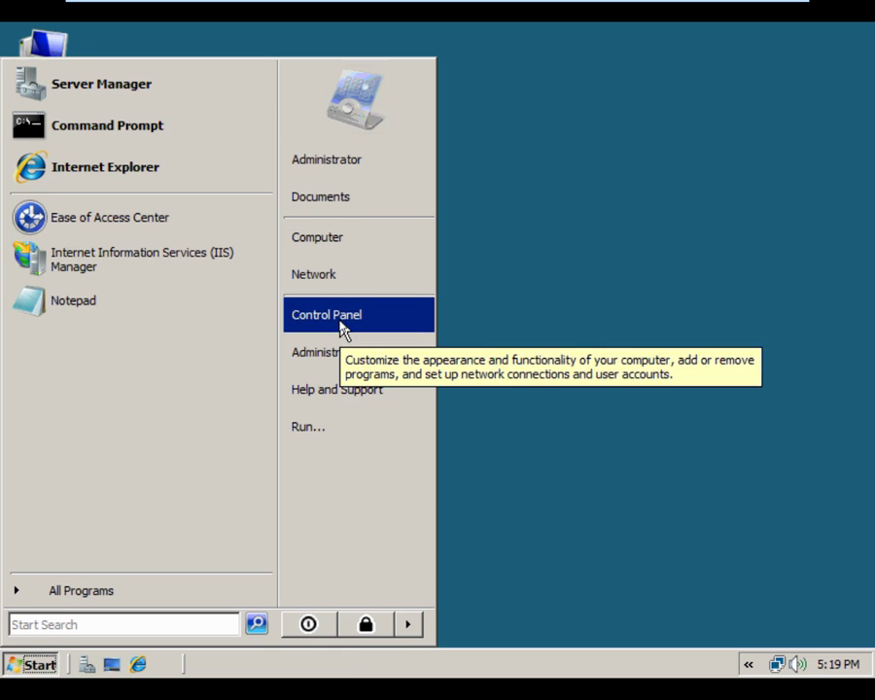
click(340, 321)
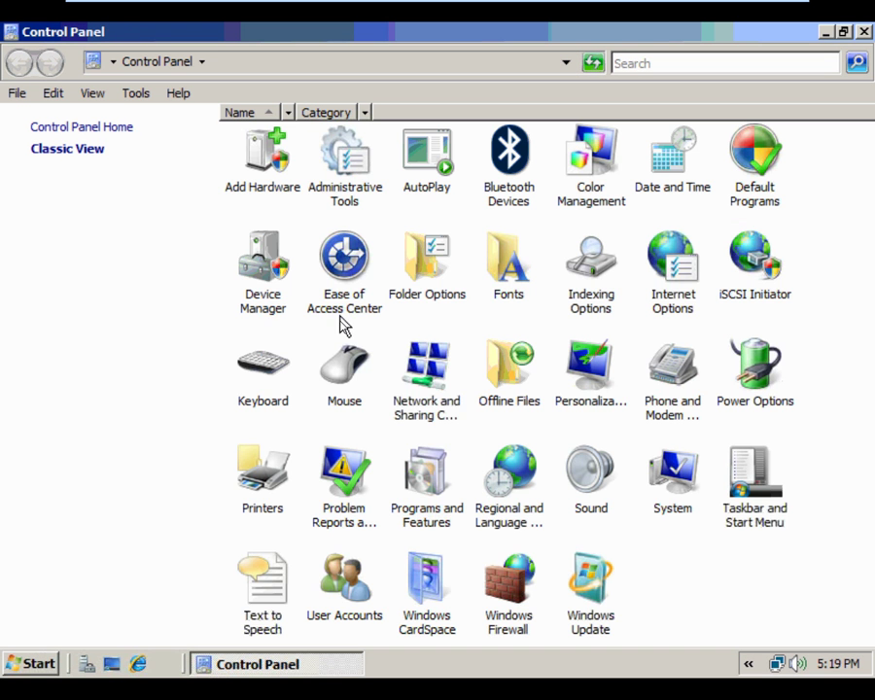
double_click(409, 402)
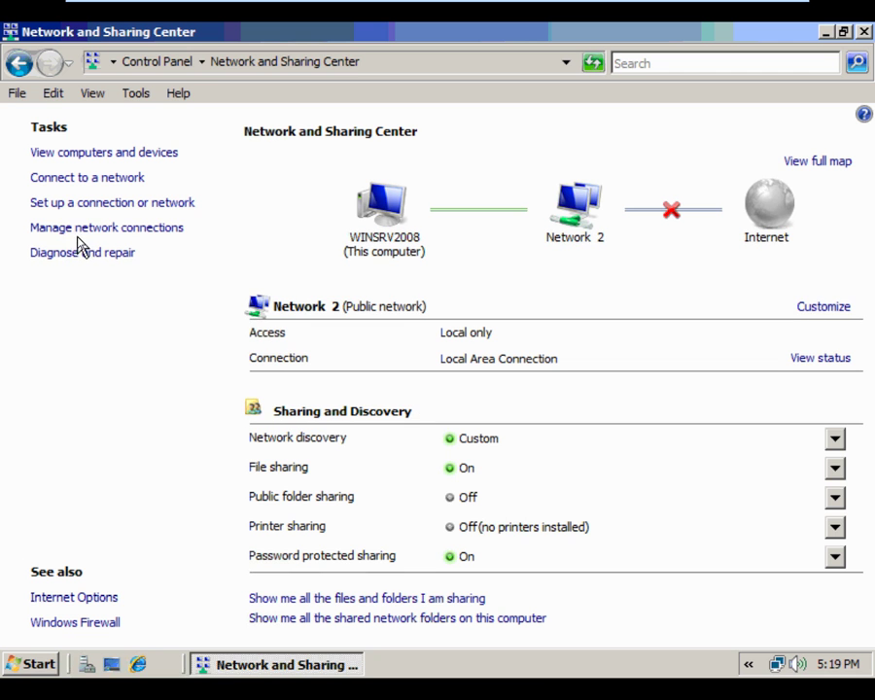
click(81, 230)
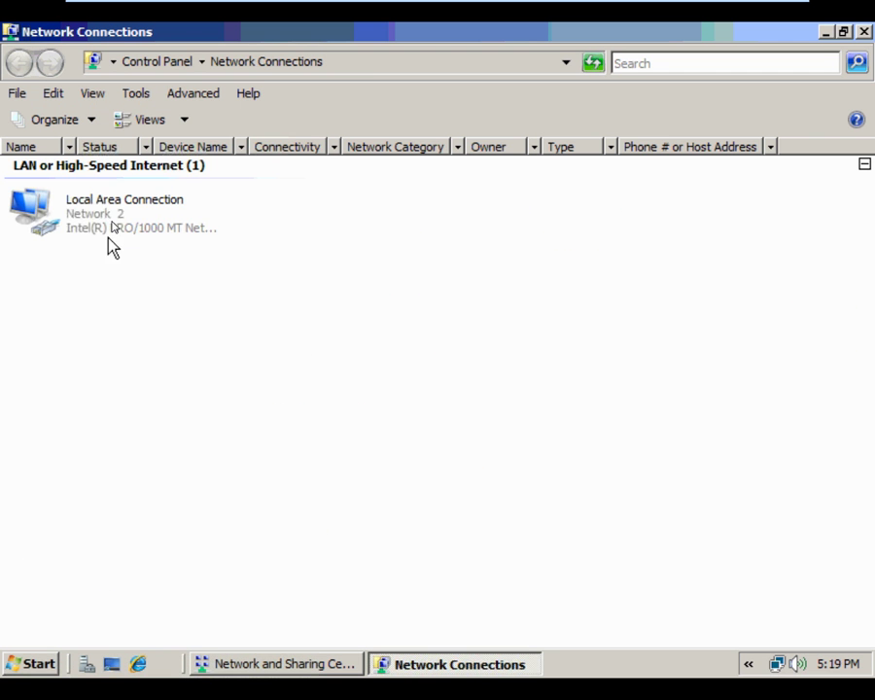
click(115, 215)
right_click(114, 216)
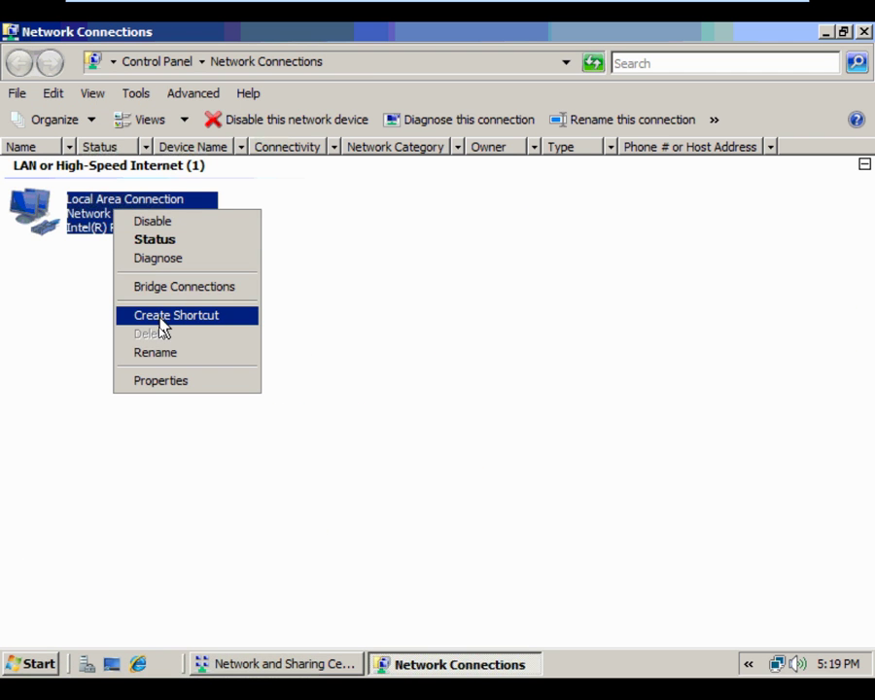
click(159, 381)
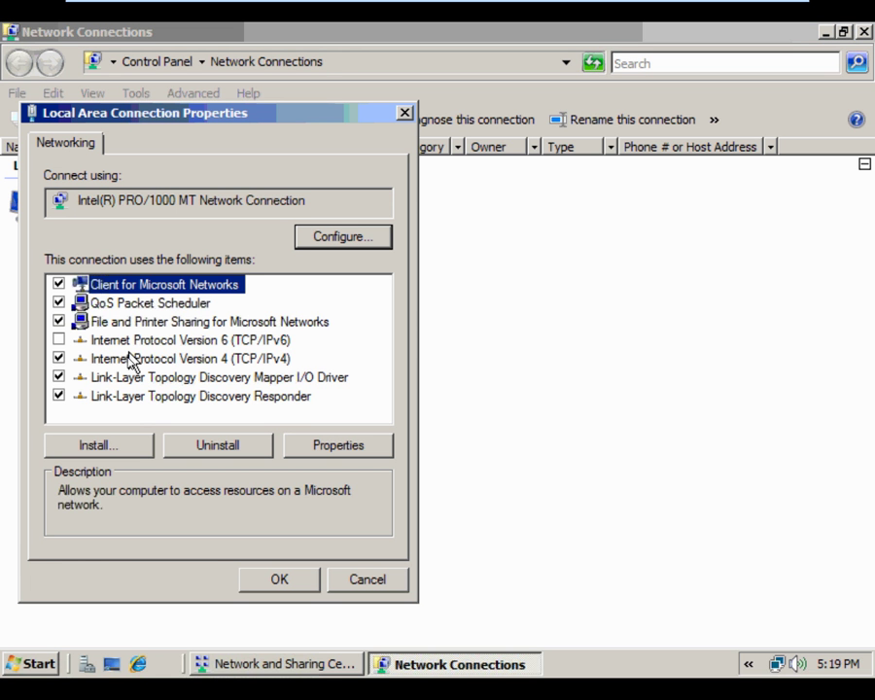
Review the IPv4 address settings, then close all the network windows
click(128, 359)
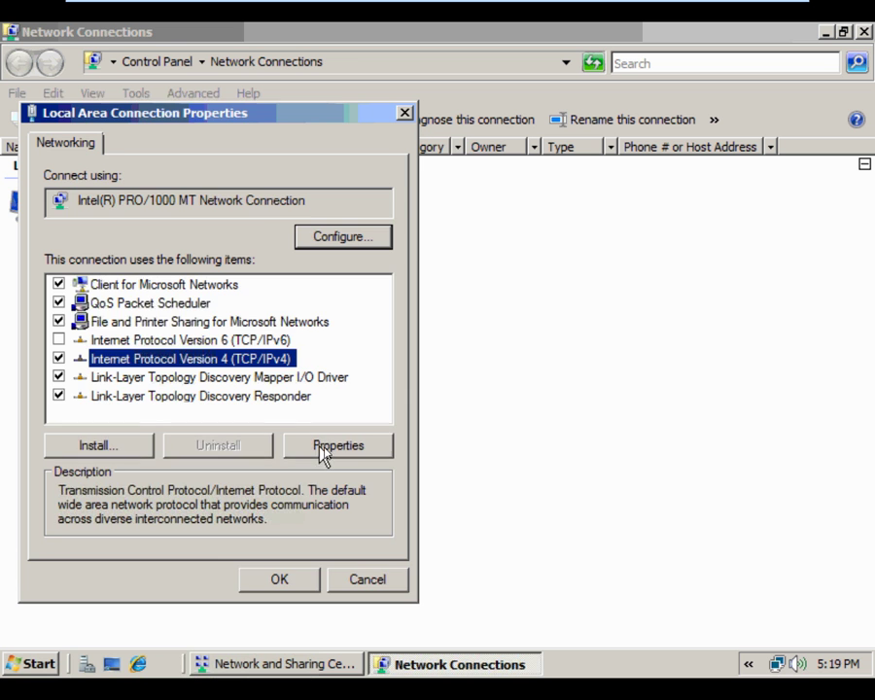
click(349, 449)
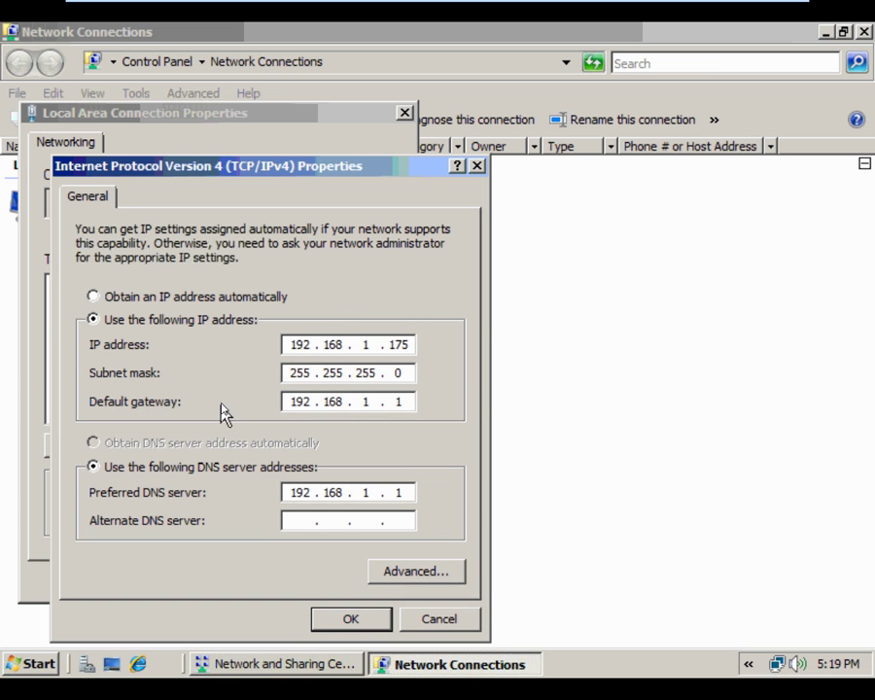
click(350, 620)
click(290, 579)
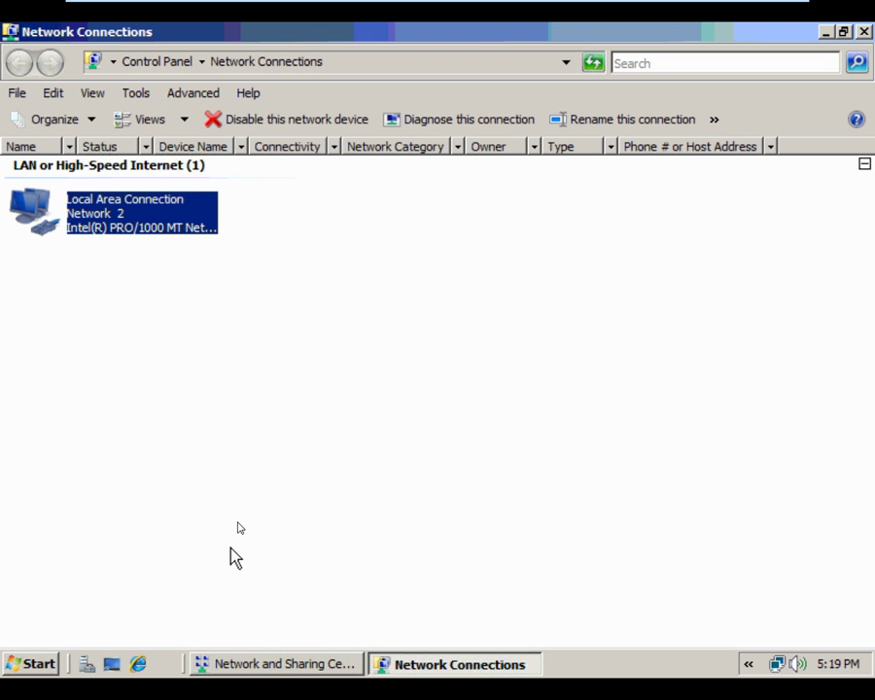
click(862, 32)
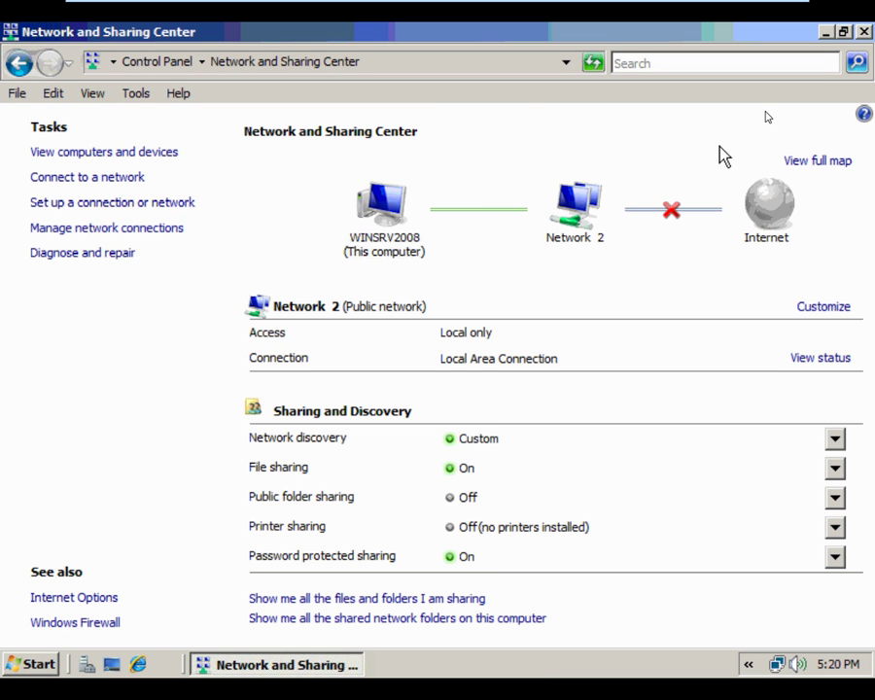
click(864, 33)
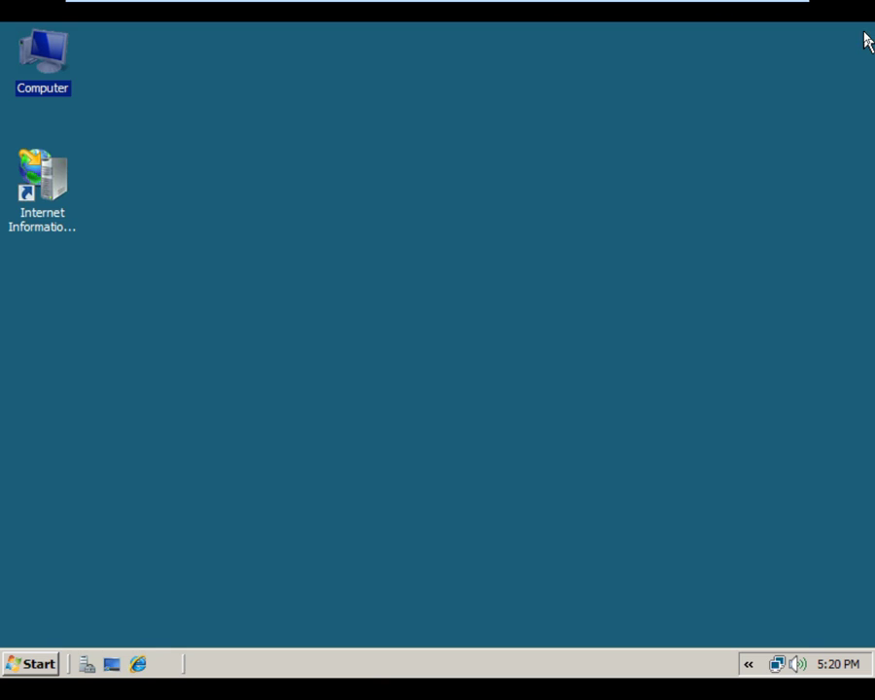
Launch IIS Manager, start adding an FTP site under Sites, and open Computer
click(385, 351)
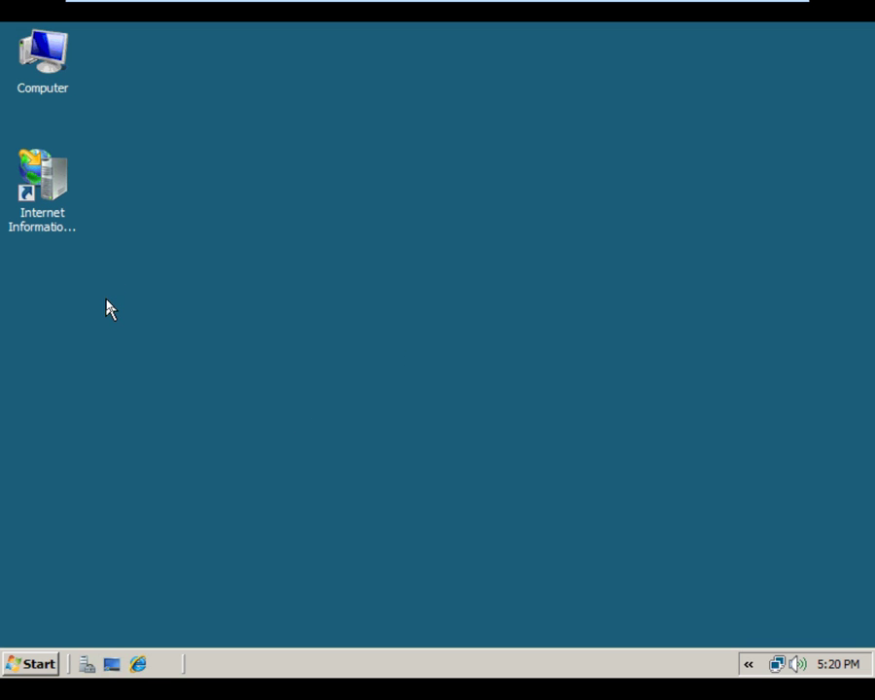
right_click(55, 170)
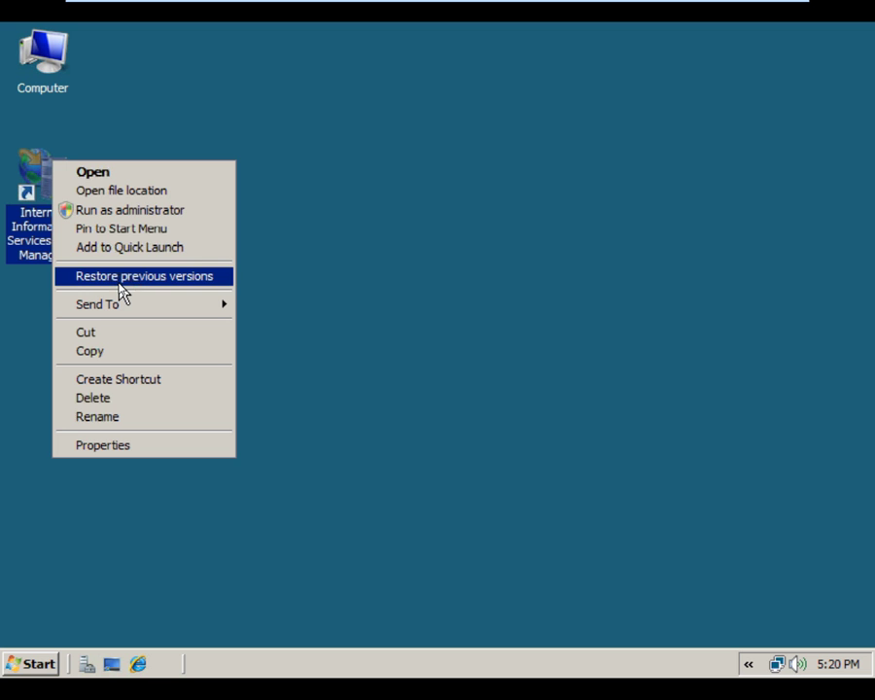
click(116, 175)
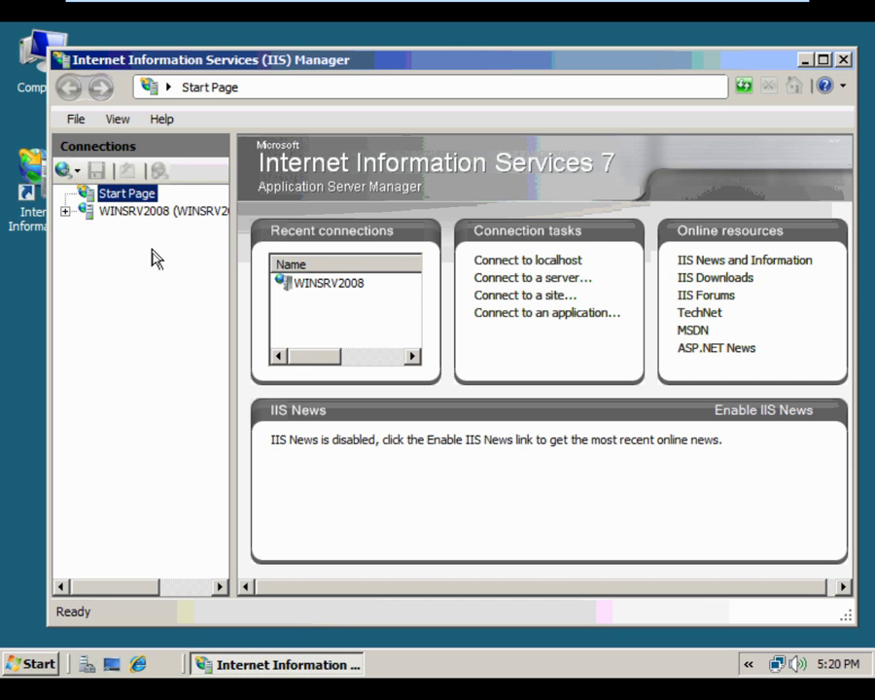
click(60, 211)
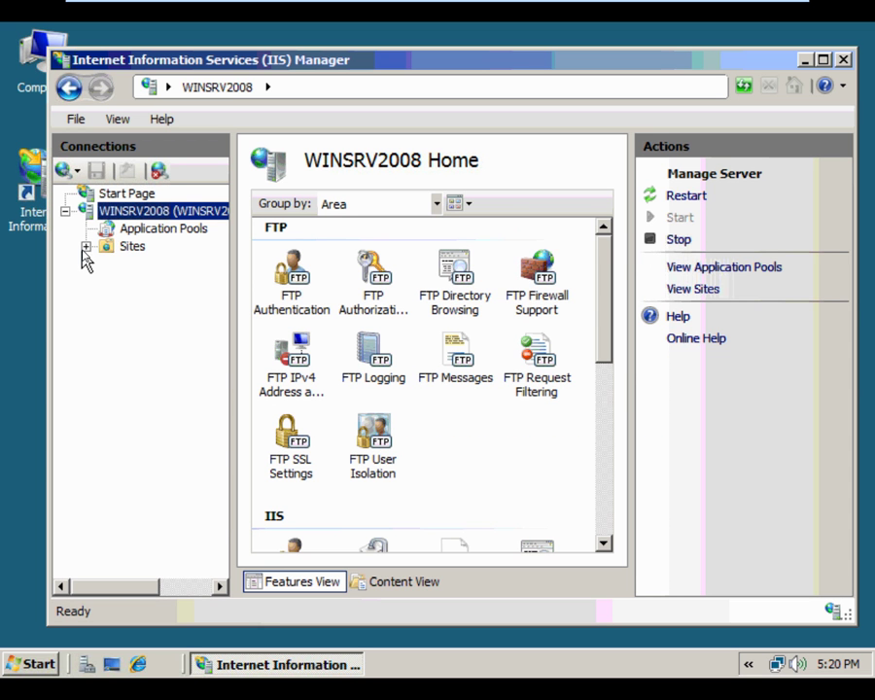
click(86, 247)
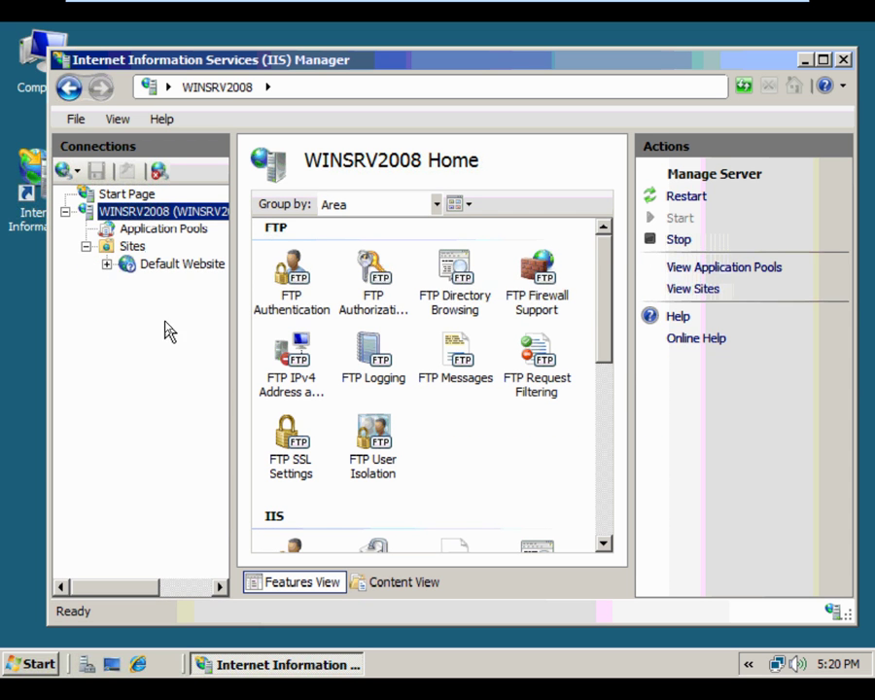
click(113, 247)
right_click(113, 250)
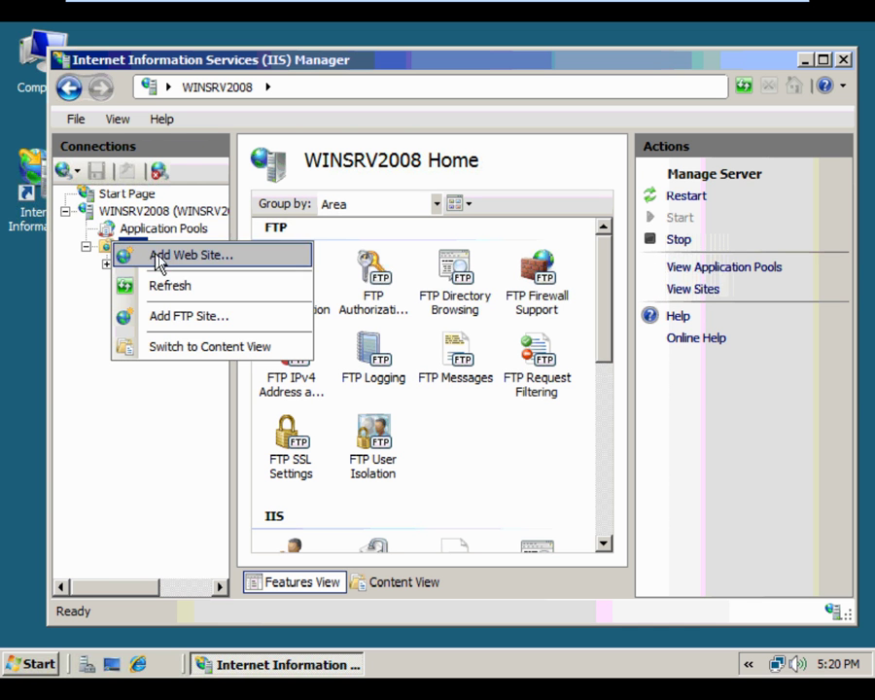
click(175, 284)
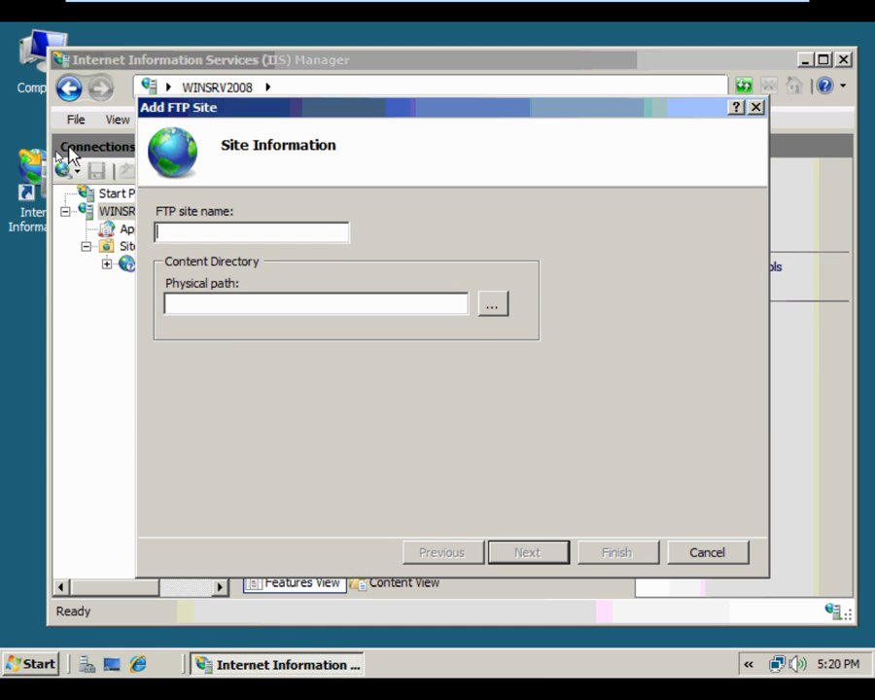
double_click(41, 37)
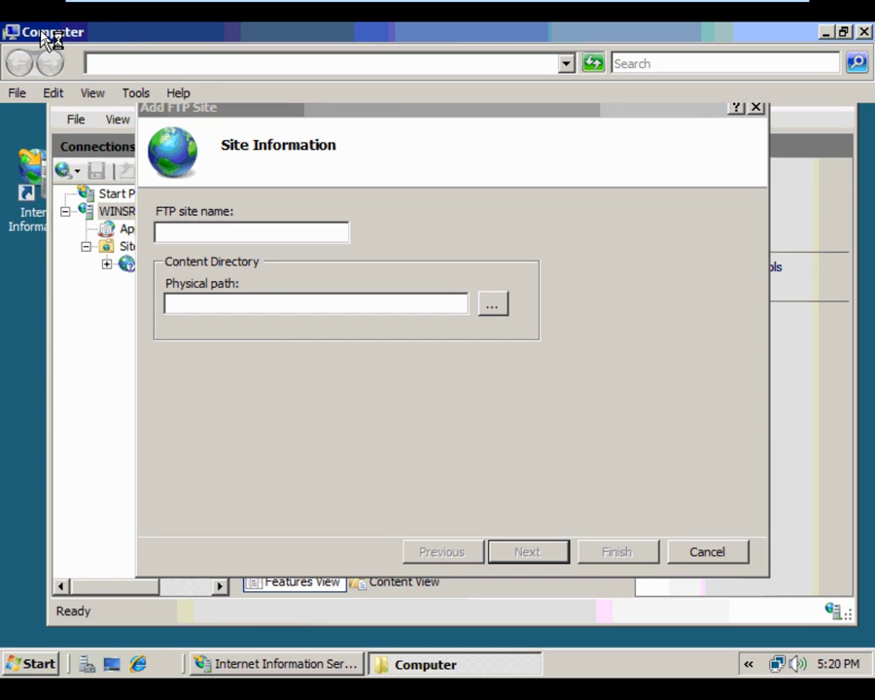
Create a new folder named ftproot inside C:\inetpub
click(240, 197)
double_click(240, 197)
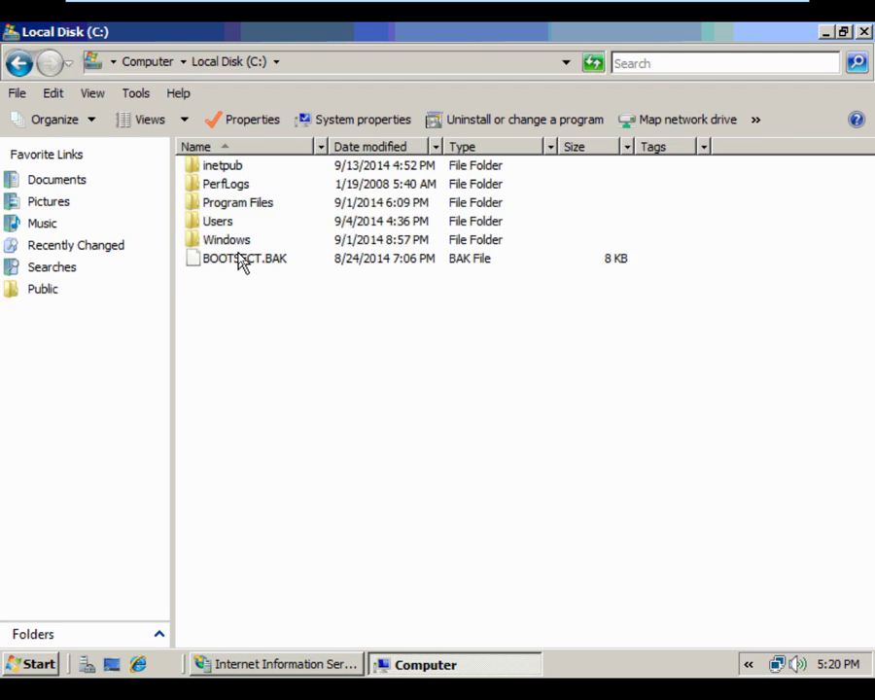
click(225, 171)
double_click(226, 171)
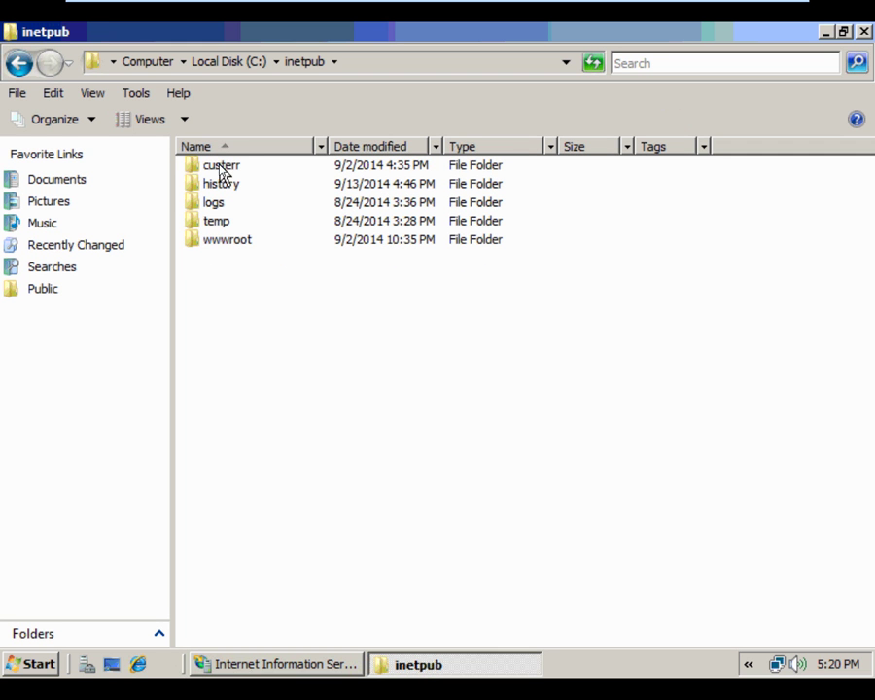
right_click(243, 283)
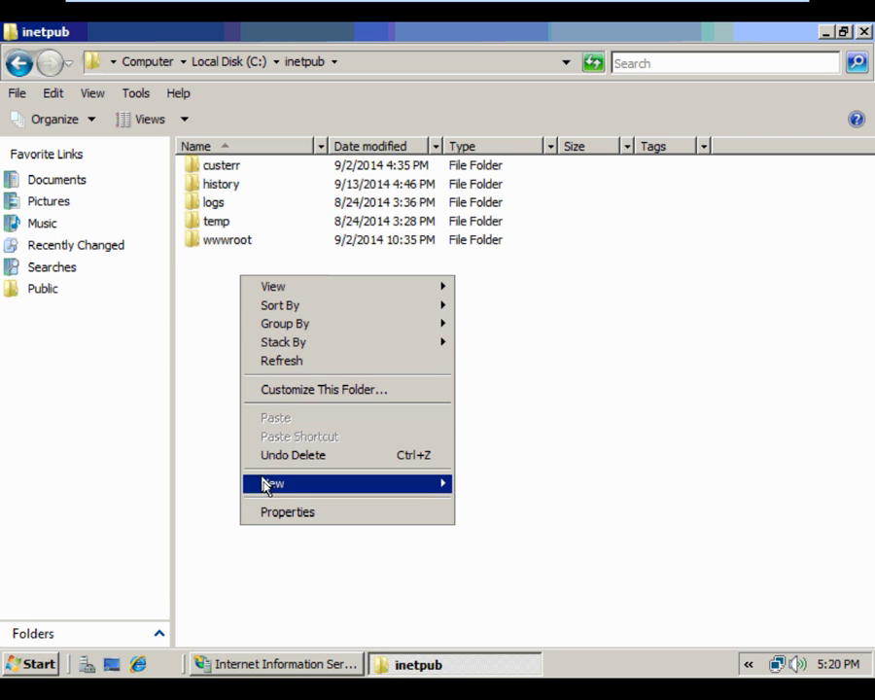
mouse_move(277, 491)
click(476, 483)
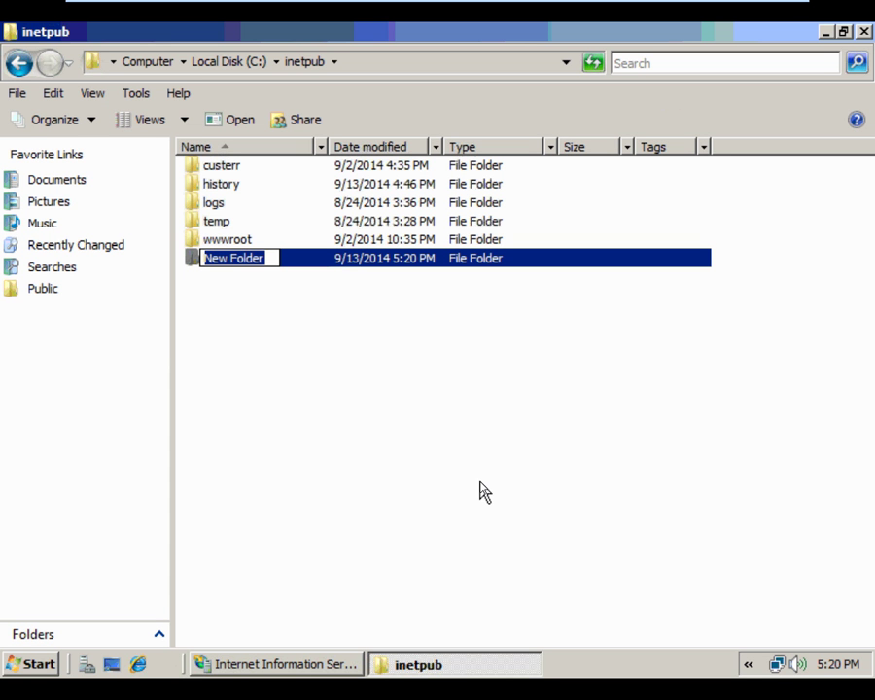
text(ftpr)
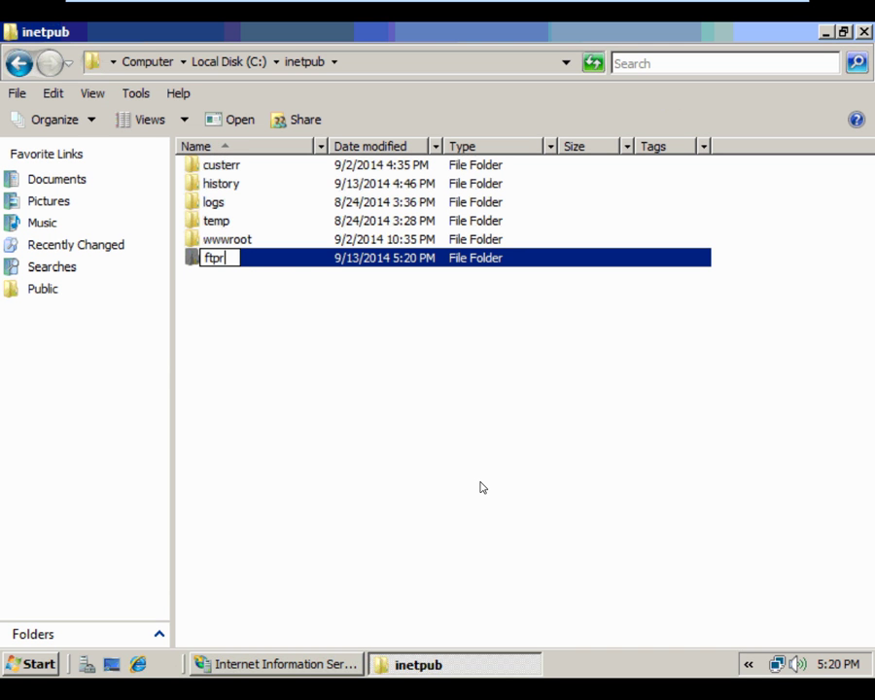
text(oot)
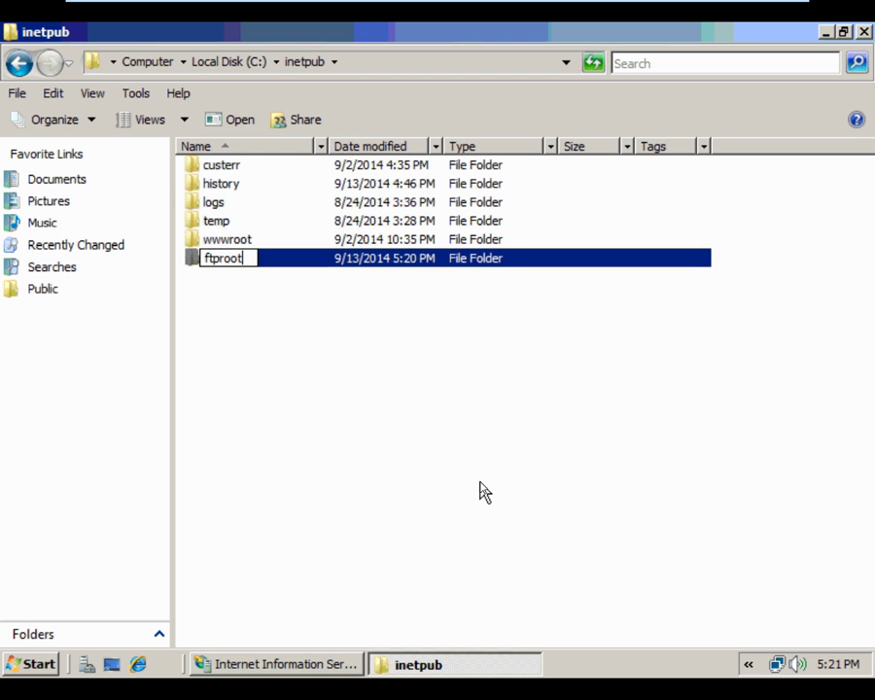
key(Return)
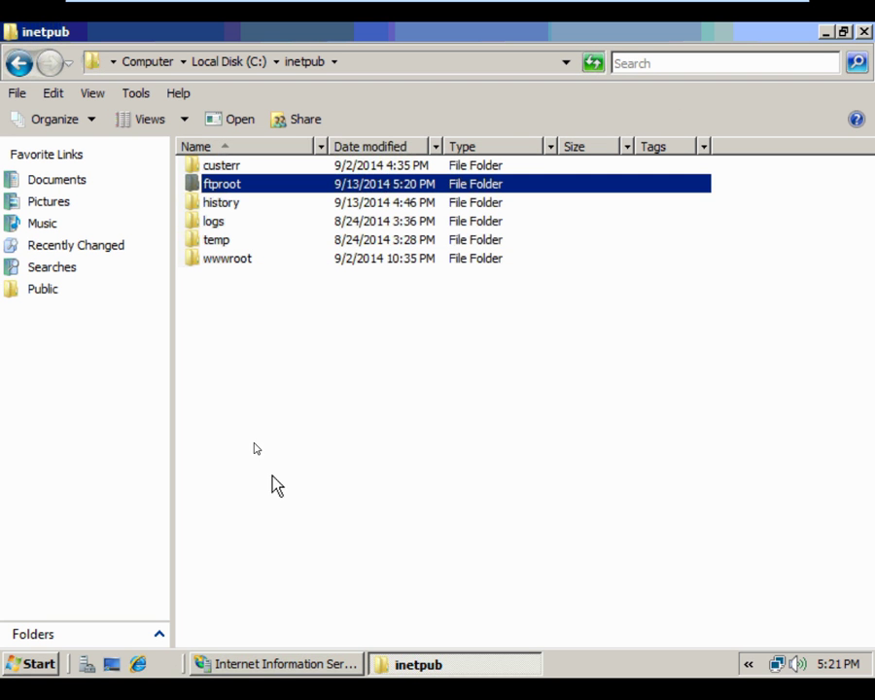
Create a folder named LocalUser inside C:\inetpub\ftproot
double_click(260, 184)
right_click(263, 233)
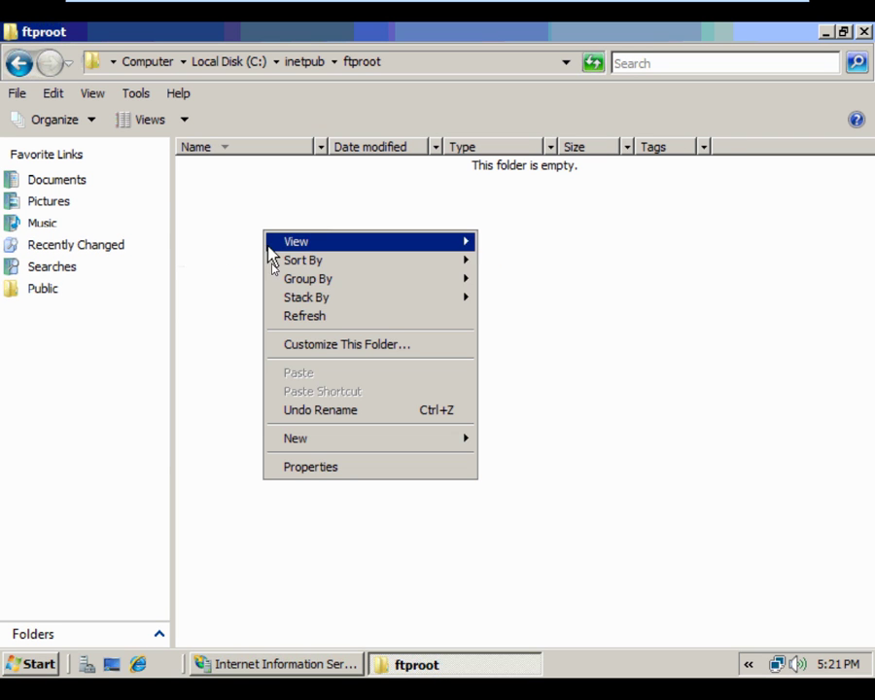
mouse_move(471, 442)
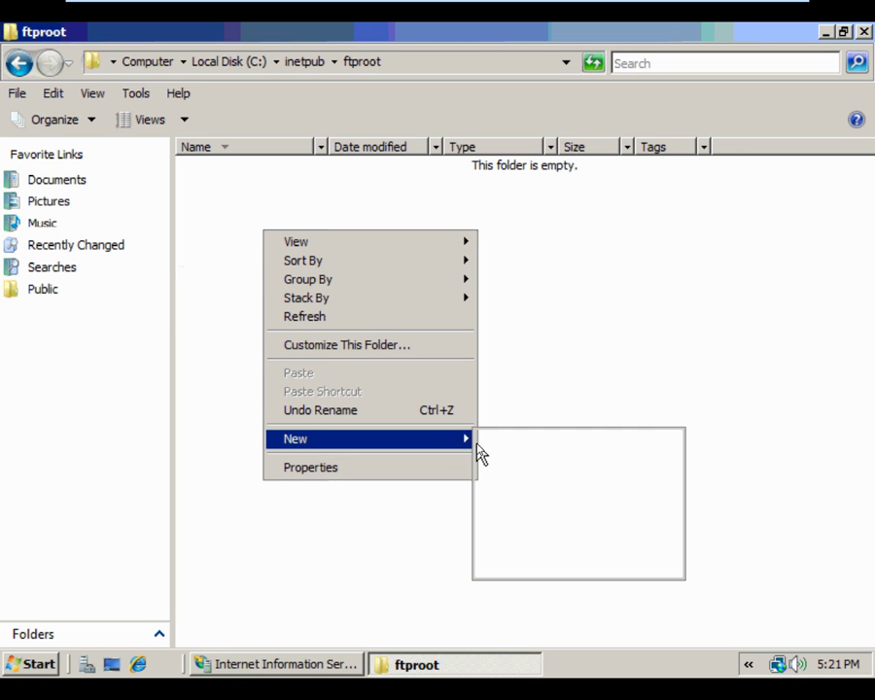
click(506, 439)
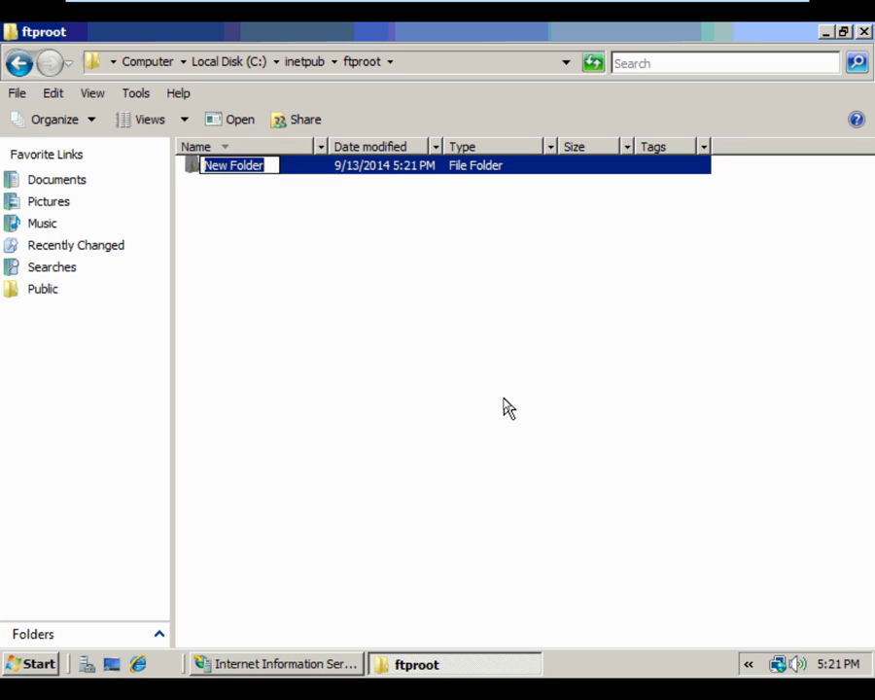
text(LocalUser)
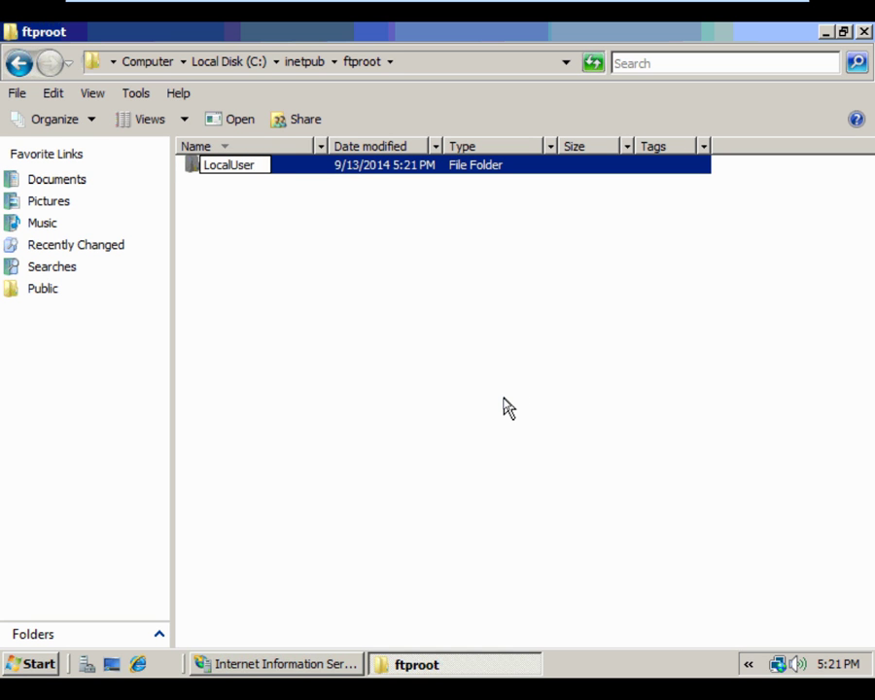
key(Return)
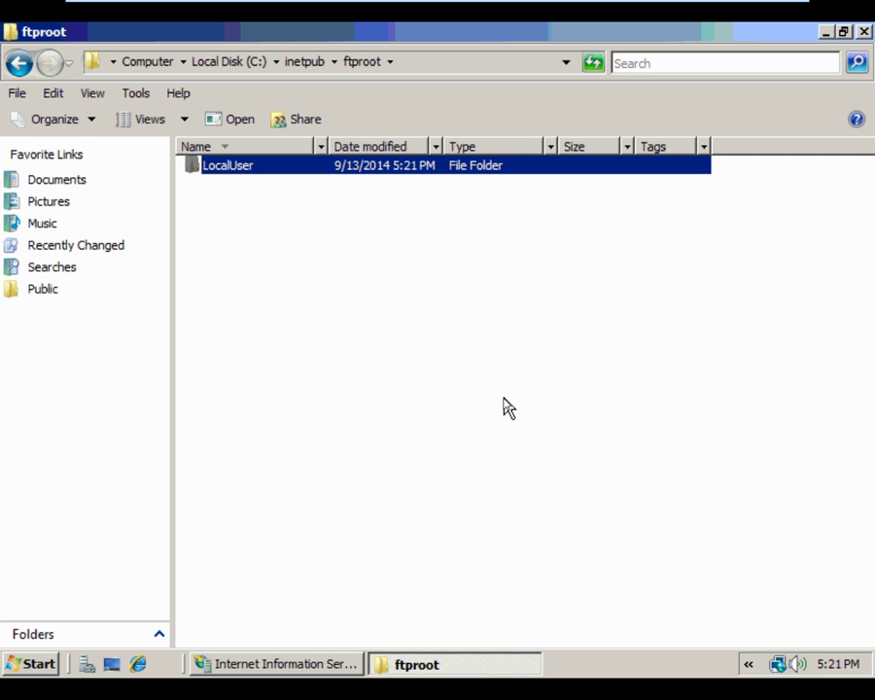
click(383, 321)
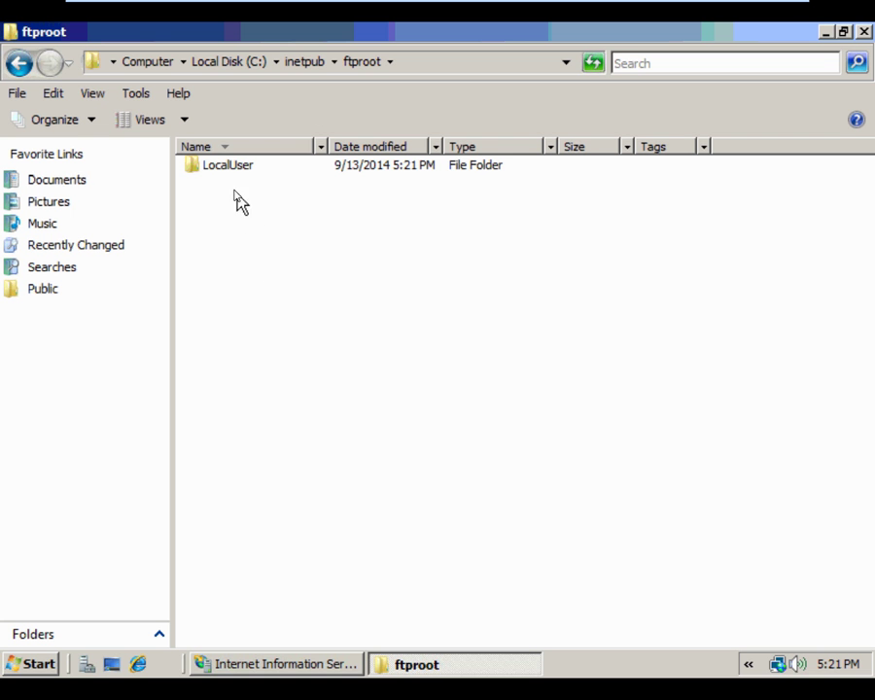
mouse_move(226, 182)
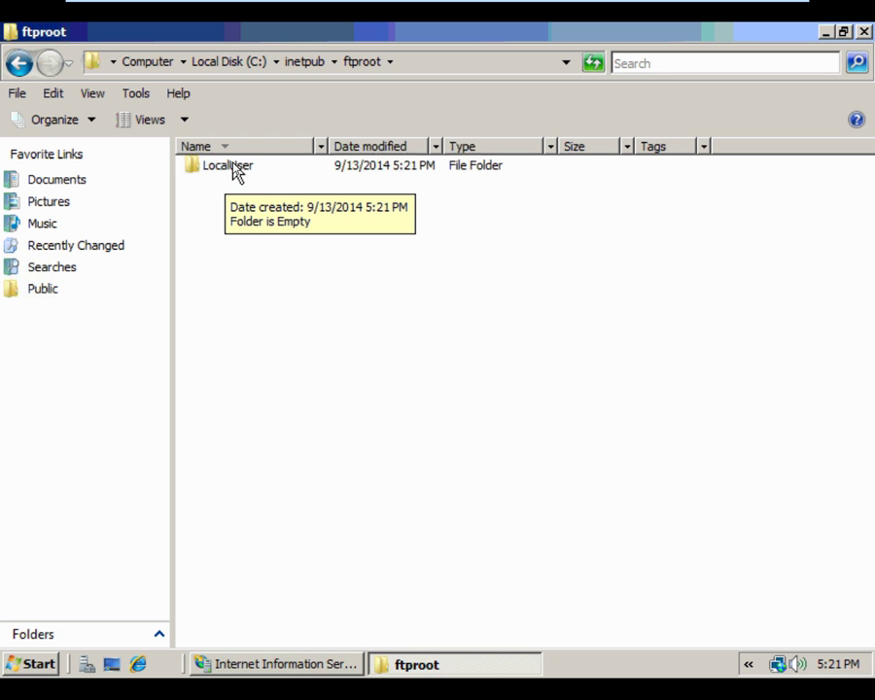
Create folders moe and larry inside ftproot\LocalUser
double_click(235, 171)
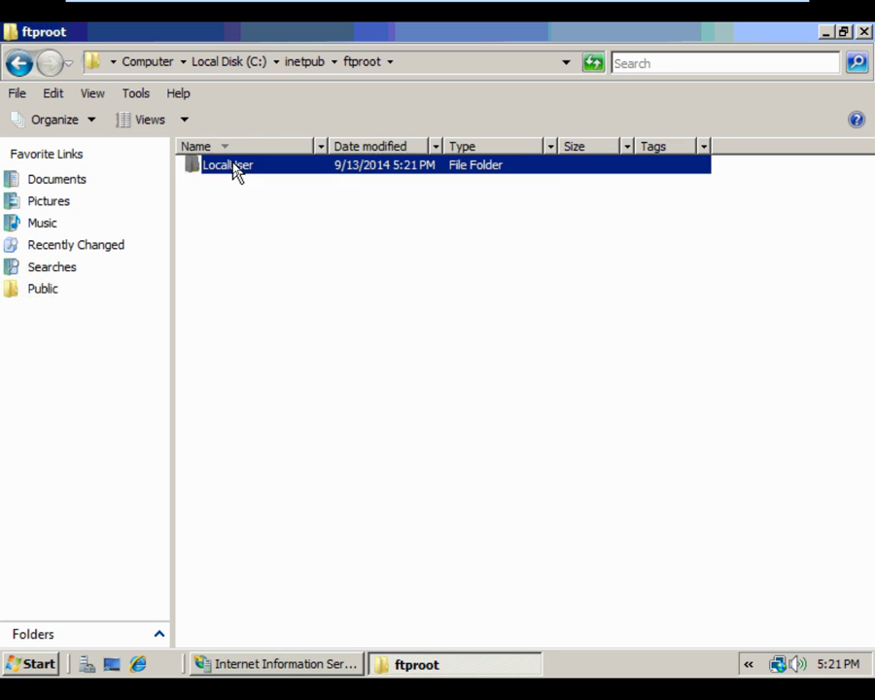
right_click(246, 224)
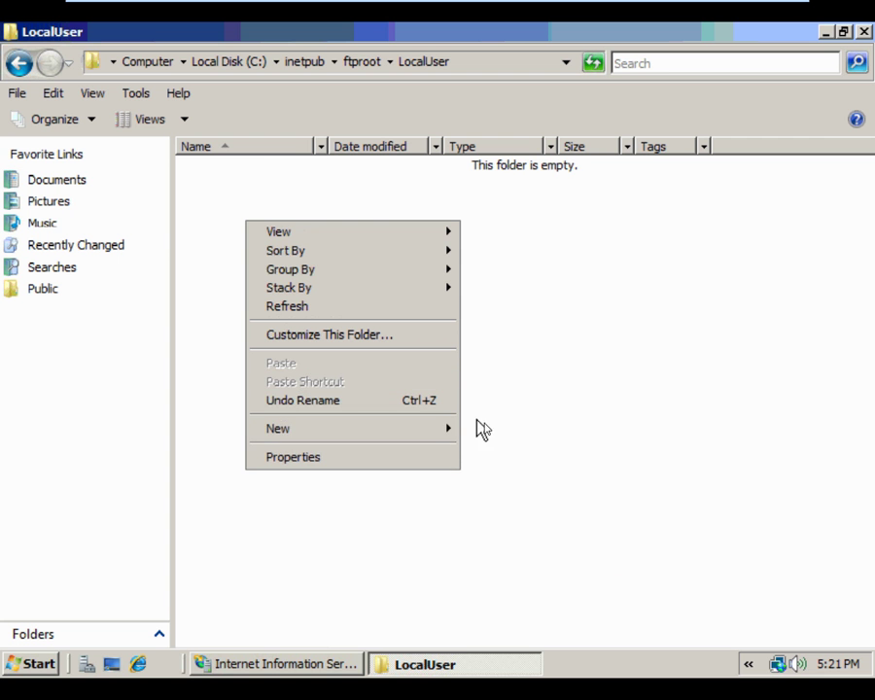
mouse_move(442, 428)
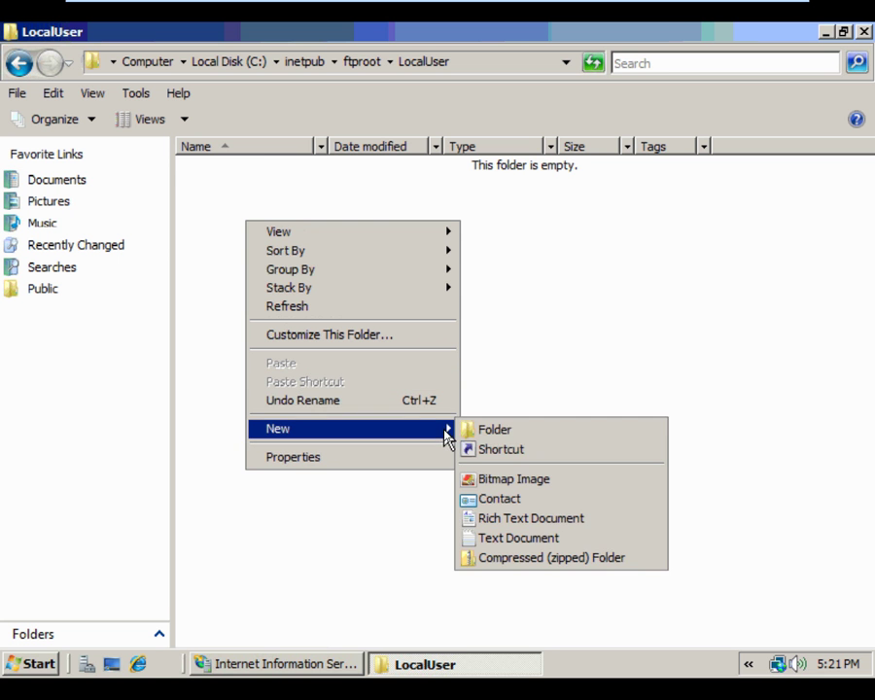
click(497, 430)
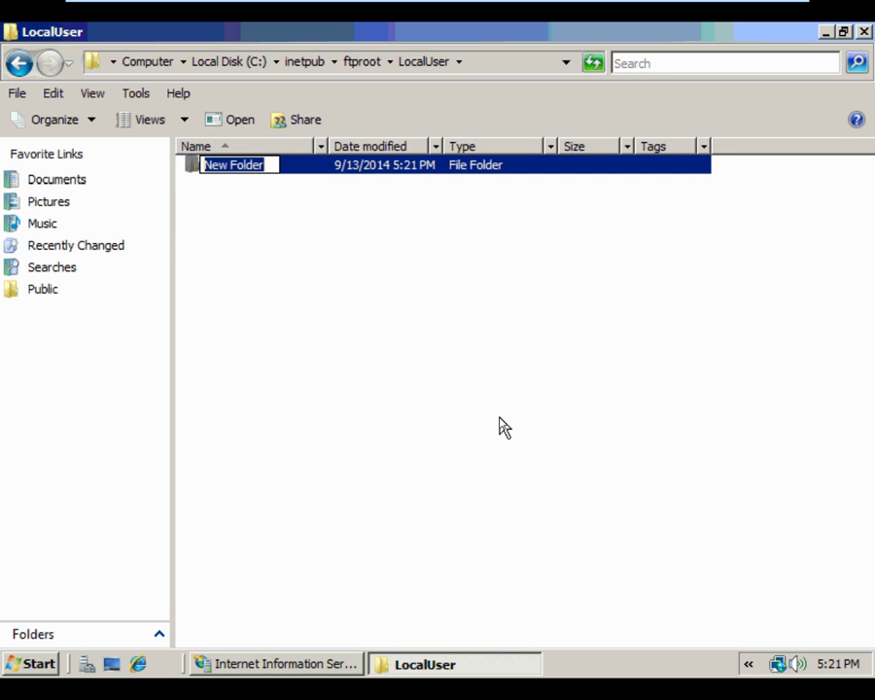
text(moe)
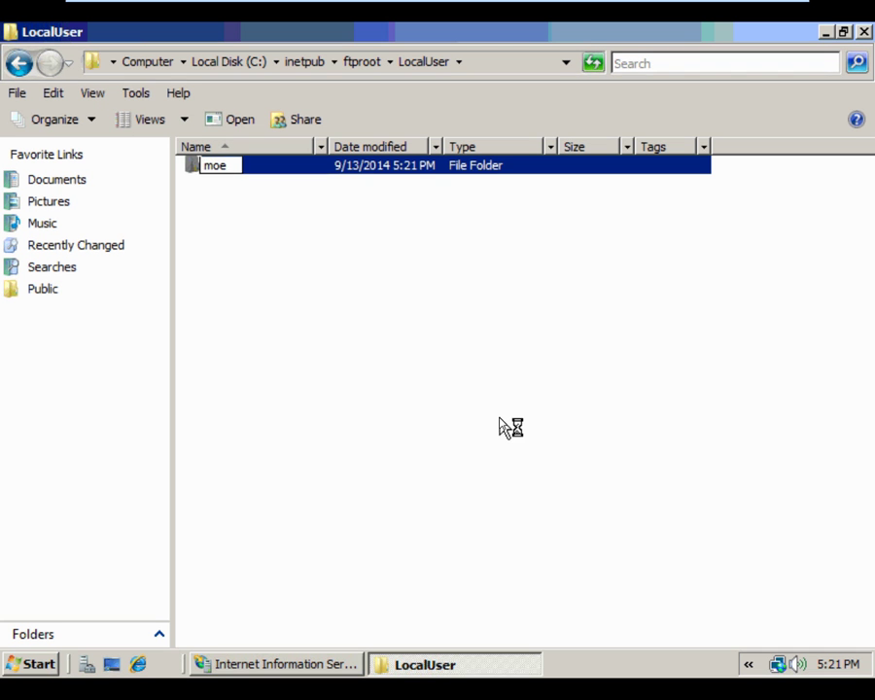
key(Return)
click(236, 281)
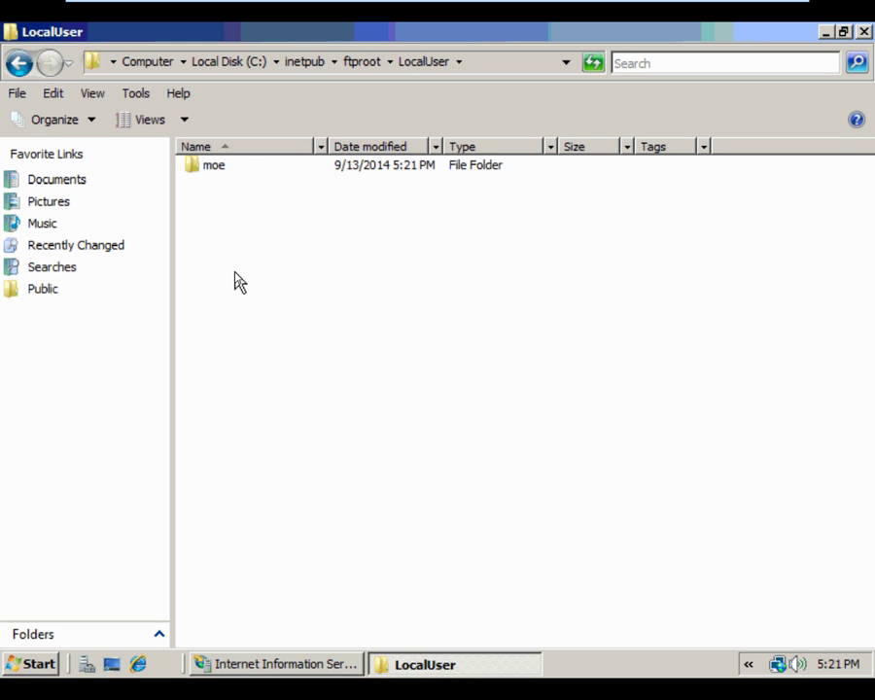
right_click(238, 280)
mouse_move(447, 496)
click(486, 482)
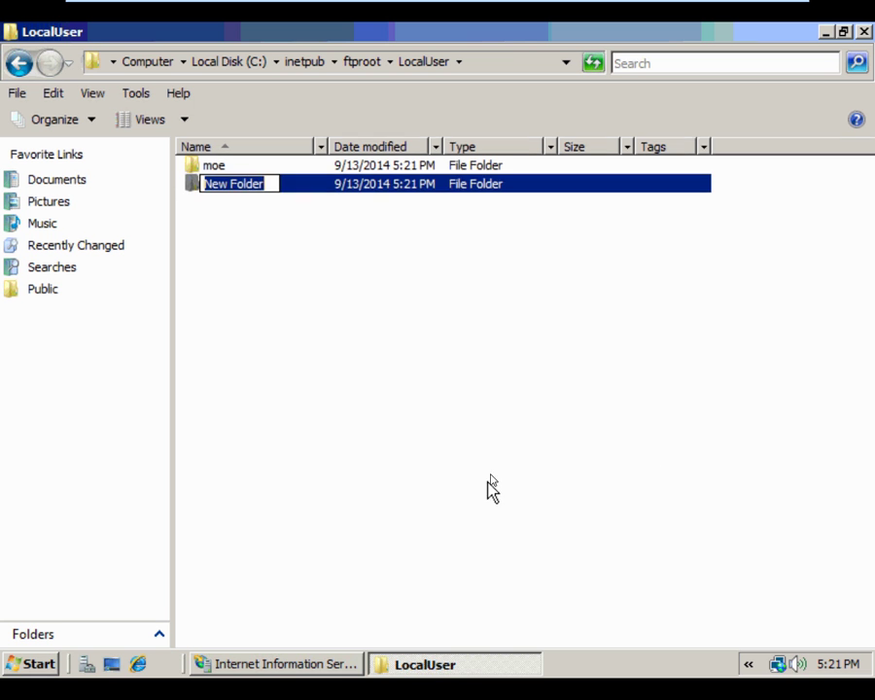
text(larry)
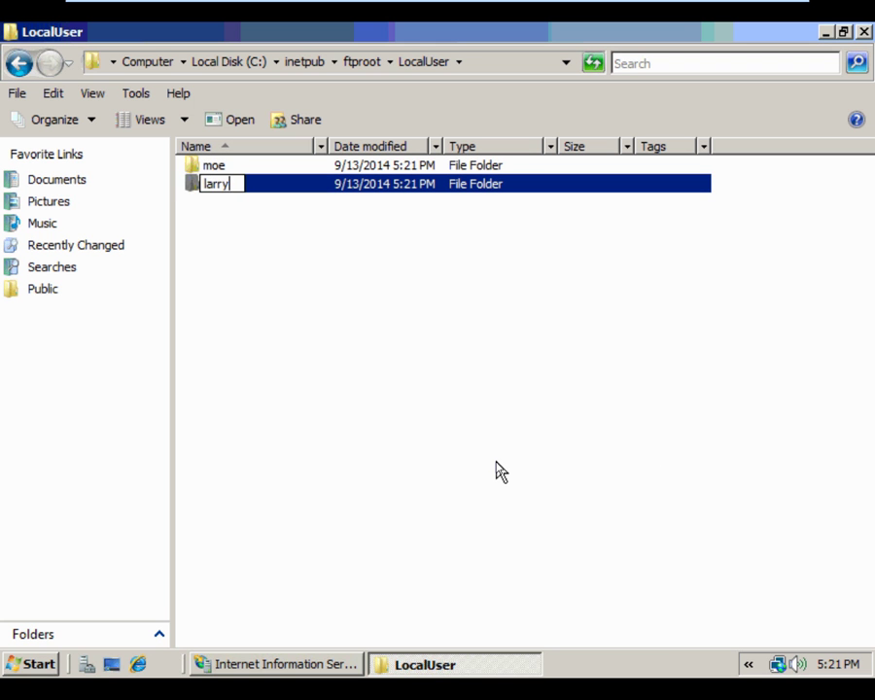
key(Return)
Add a third folder named curly in LocalUser, then close the Explorer window
click(283, 244)
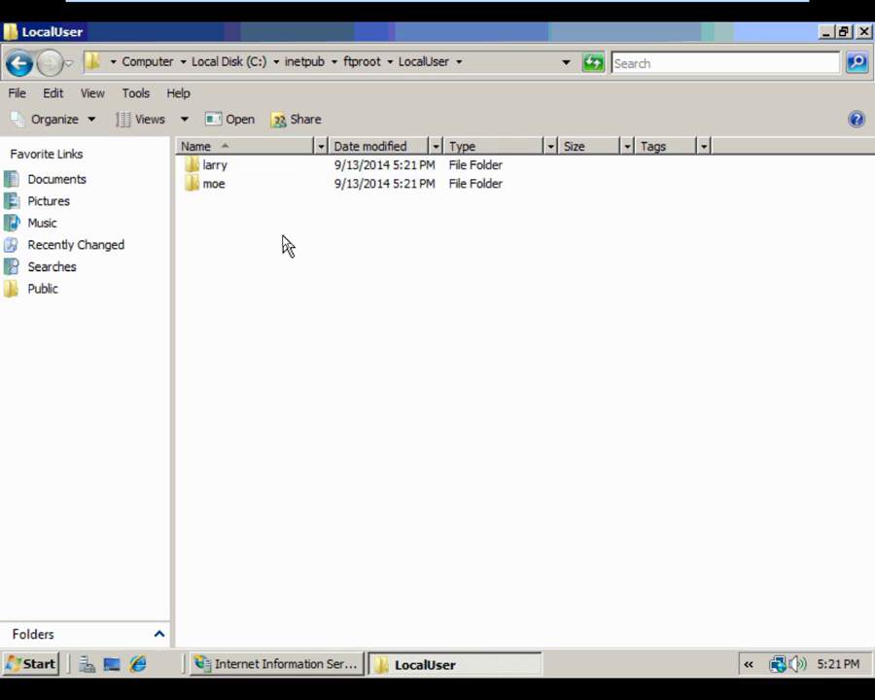
right_click(283, 236)
mouse_move(338, 450)
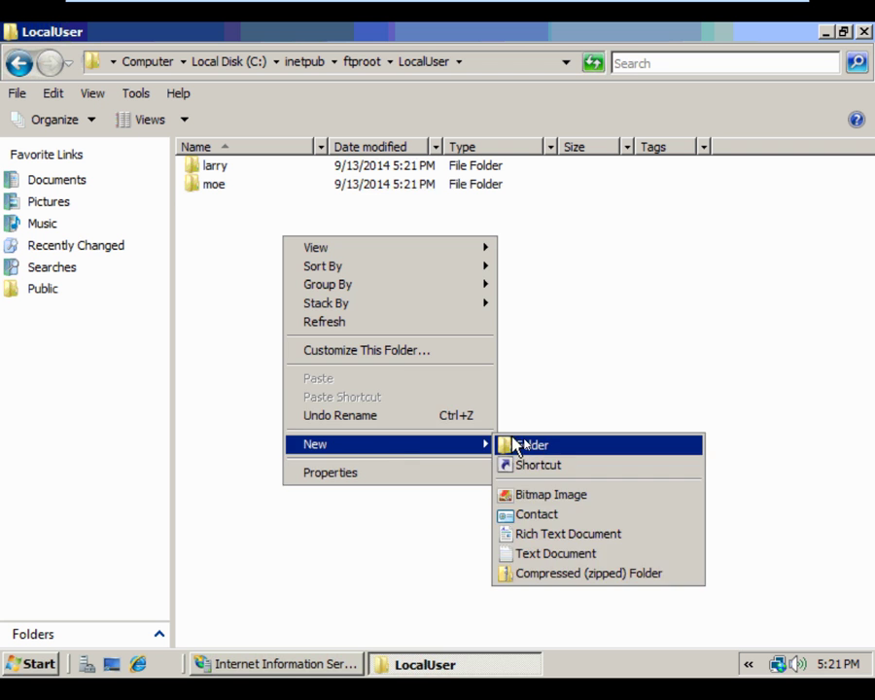
click(506, 445)
text(curly)
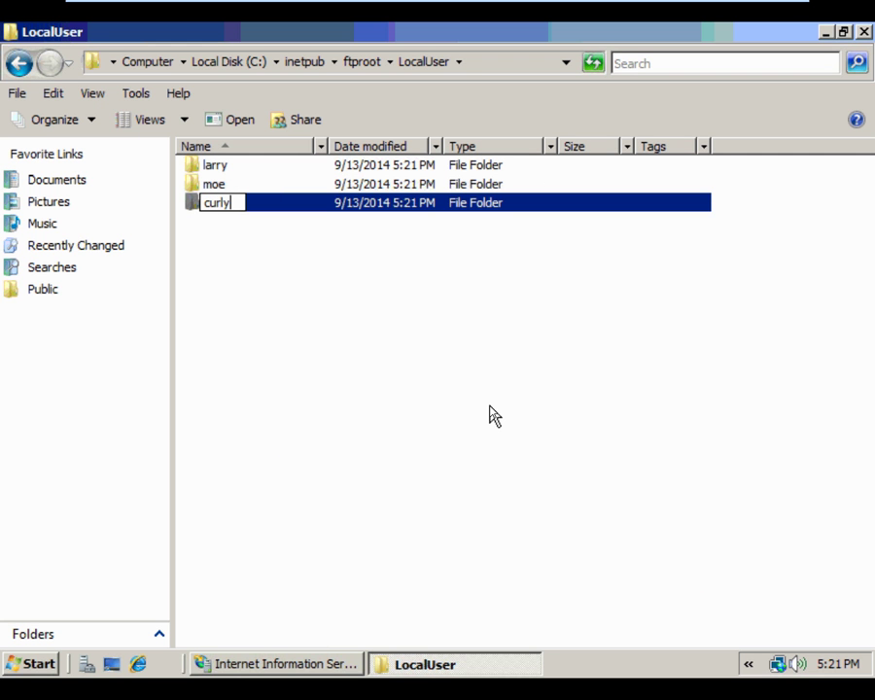
key(Return)
click(491, 413)
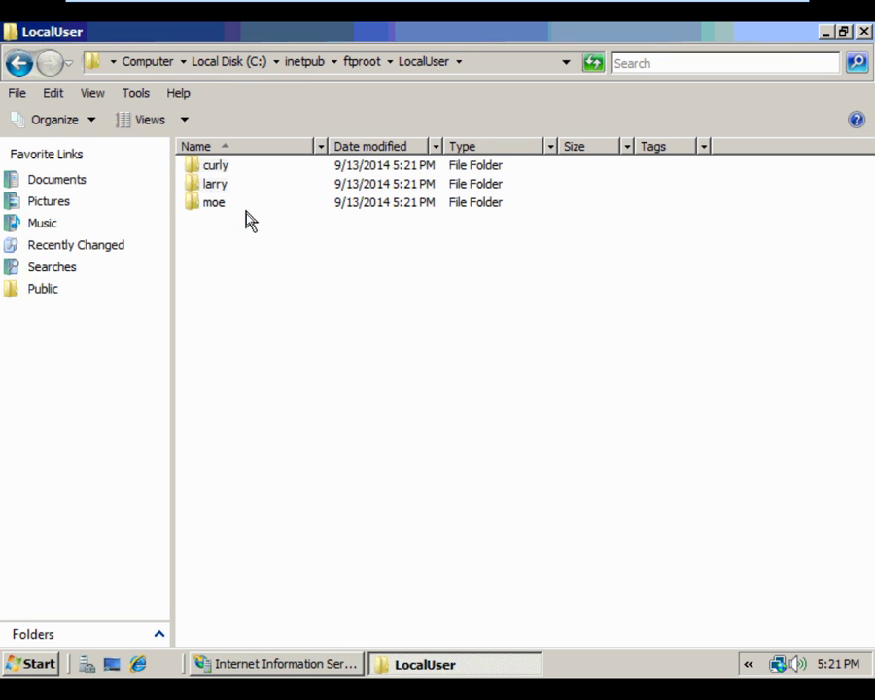
click(863, 32)
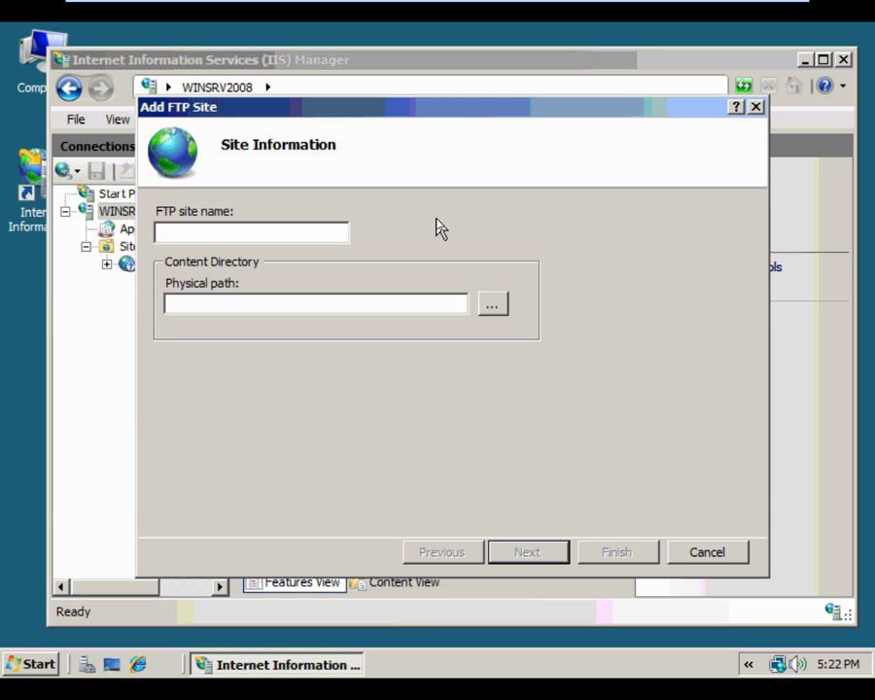
Name the FTP site Default FTP with physical path C:\inetpub\ftproot and continue
text(Default FTP)
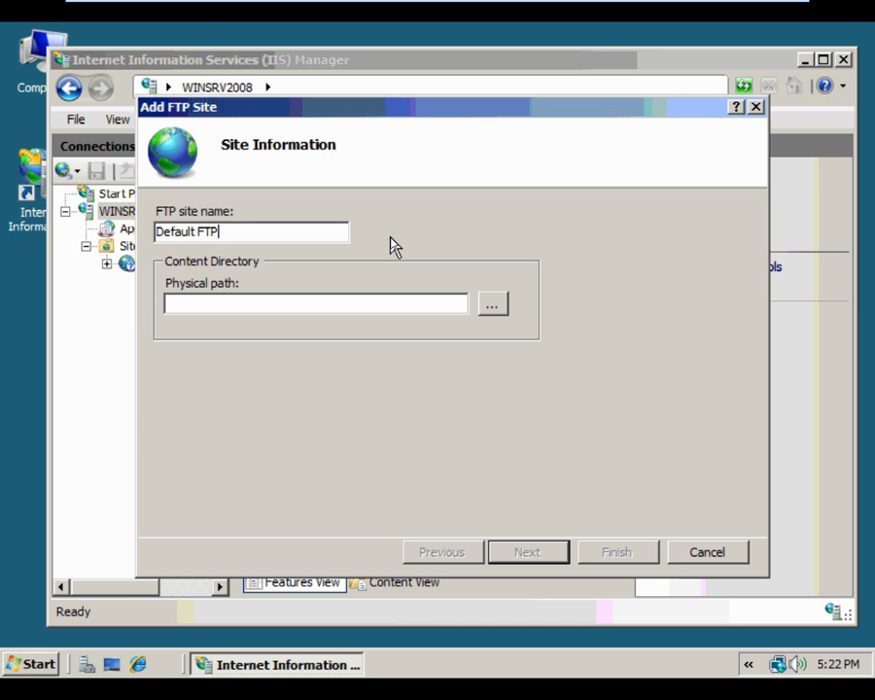
click(495, 305)
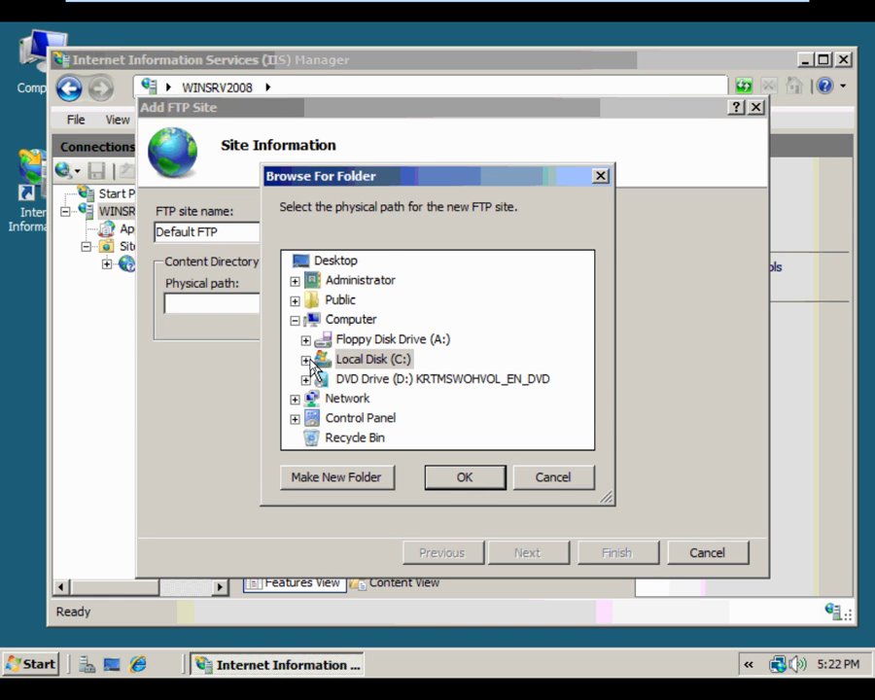
click(307, 361)
click(314, 361)
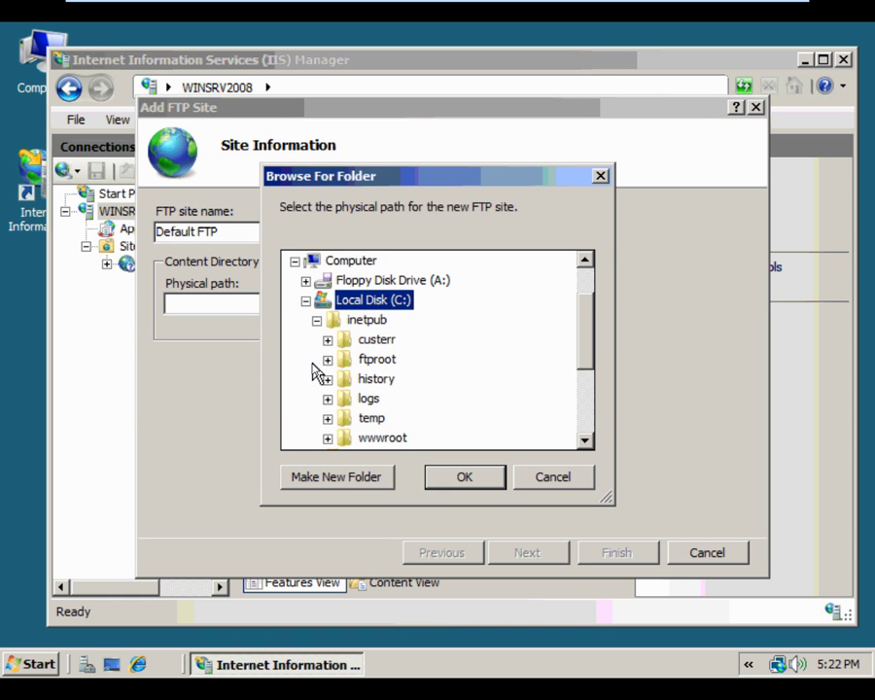
click(375, 358)
click(460, 476)
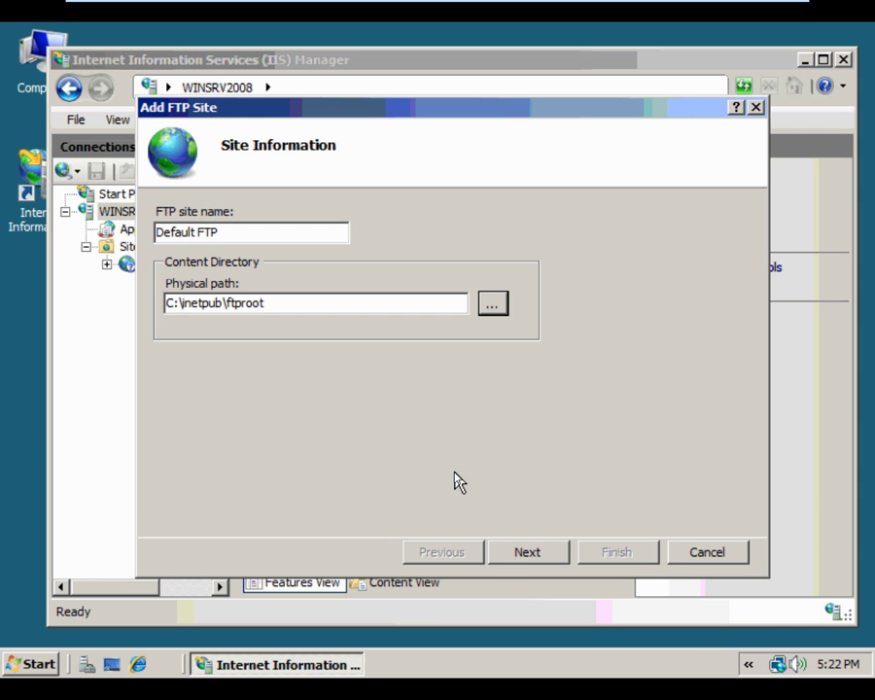
click(528, 560)
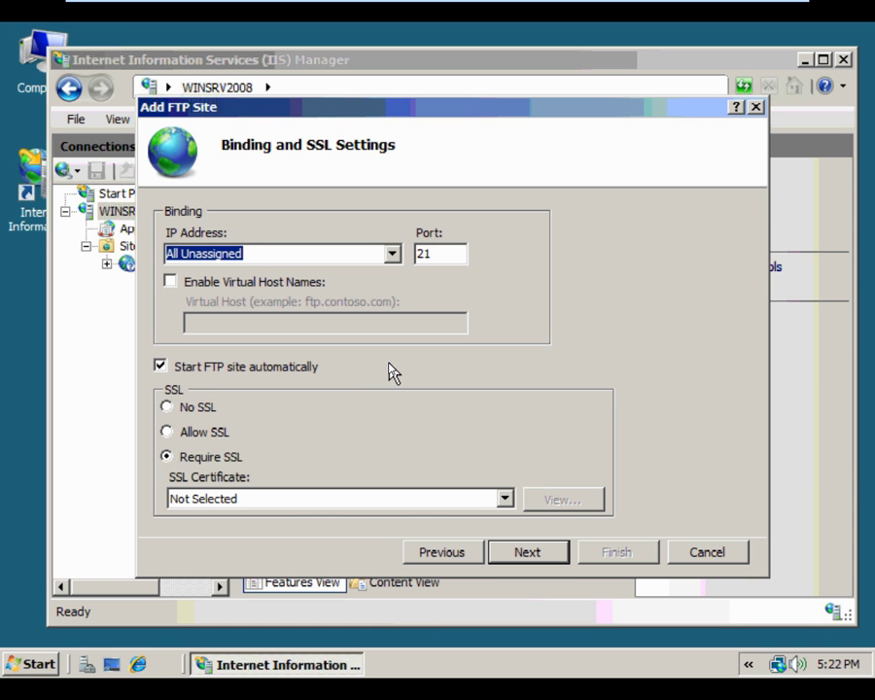
Choose Allow SSL, Basic authentication, All users with Read and Write, then finish
click(167, 432)
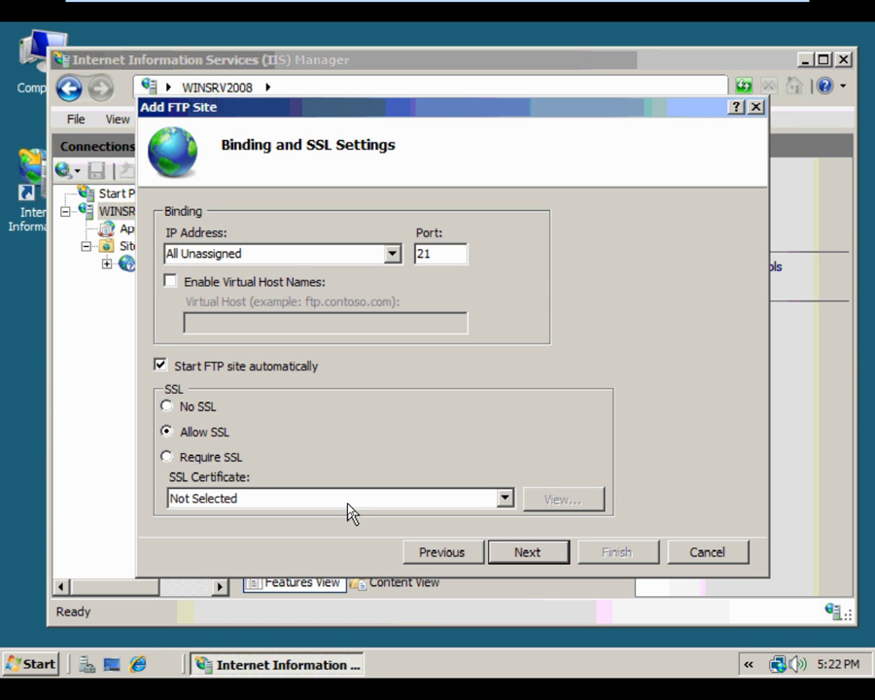
click(537, 552)
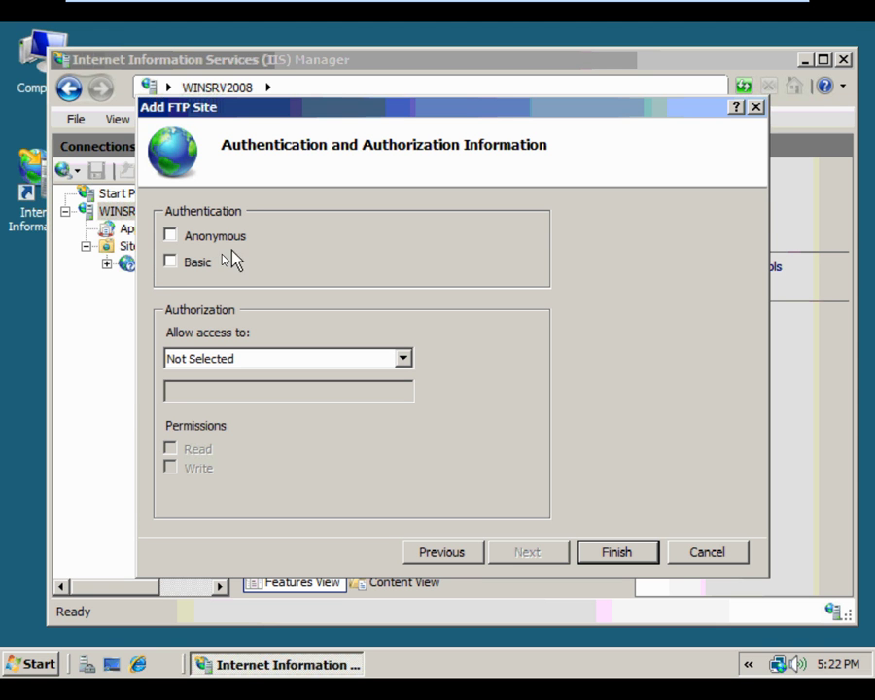
click(171, 264)
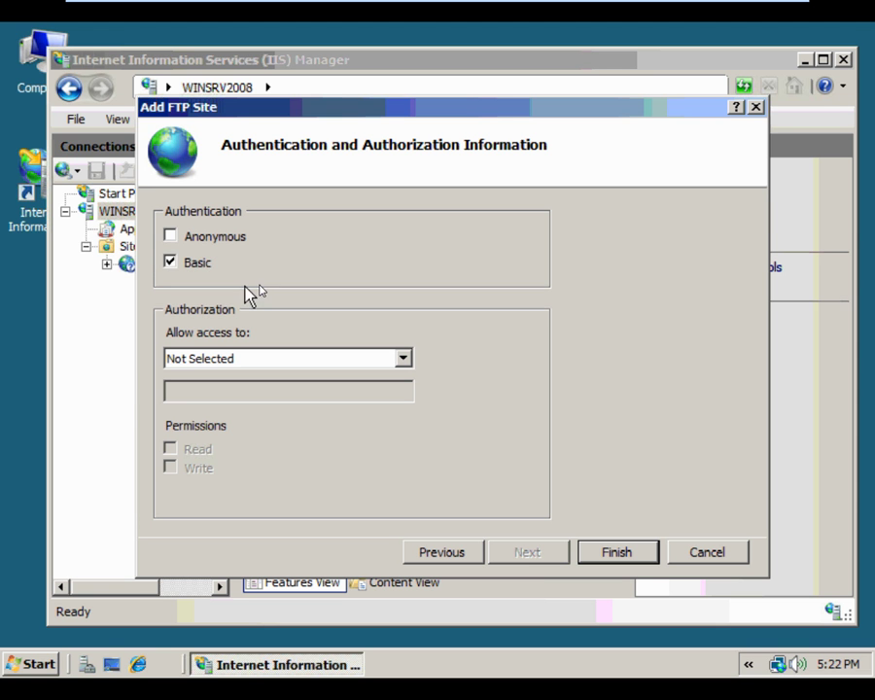
click(404, 362)
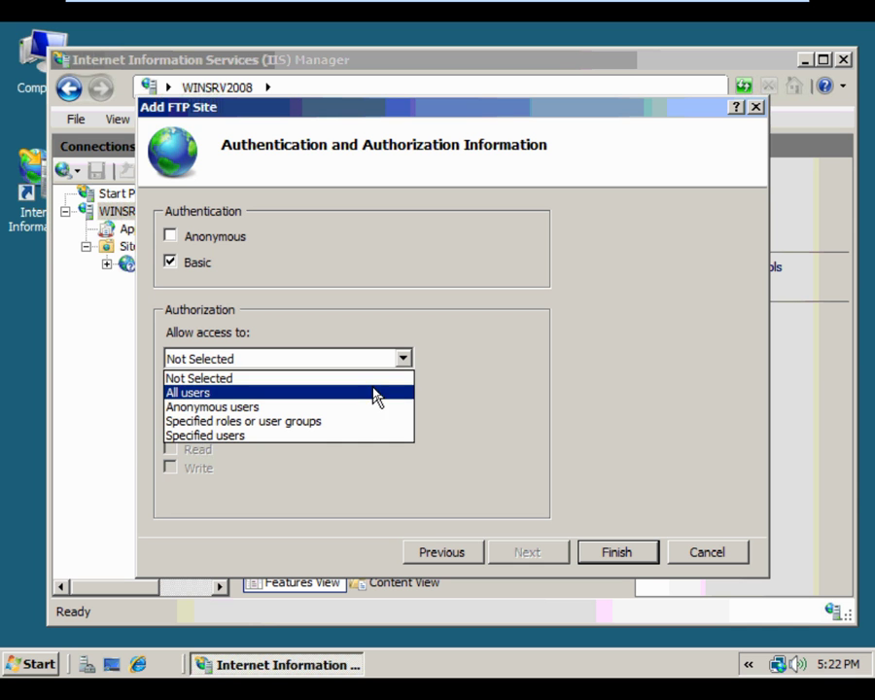
click(374, 391)
click(402, 359)
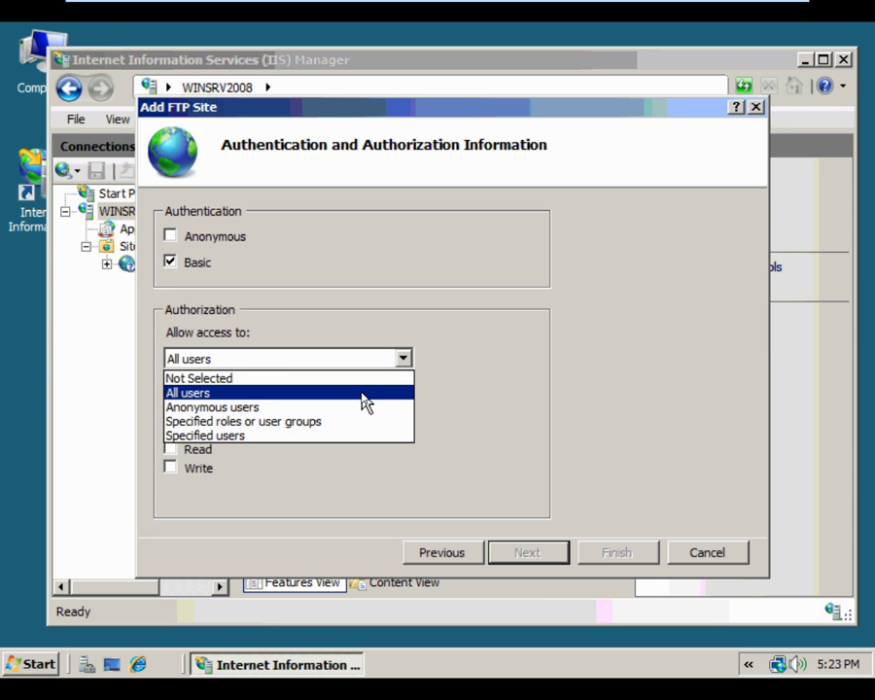
click(362, 393)
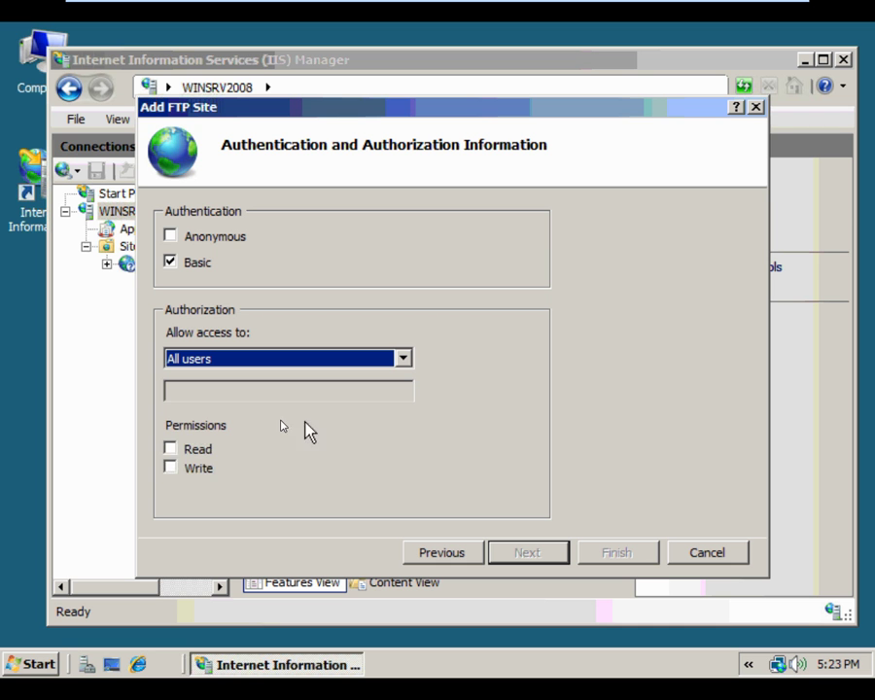
click(171, 450)
click(172, 468)
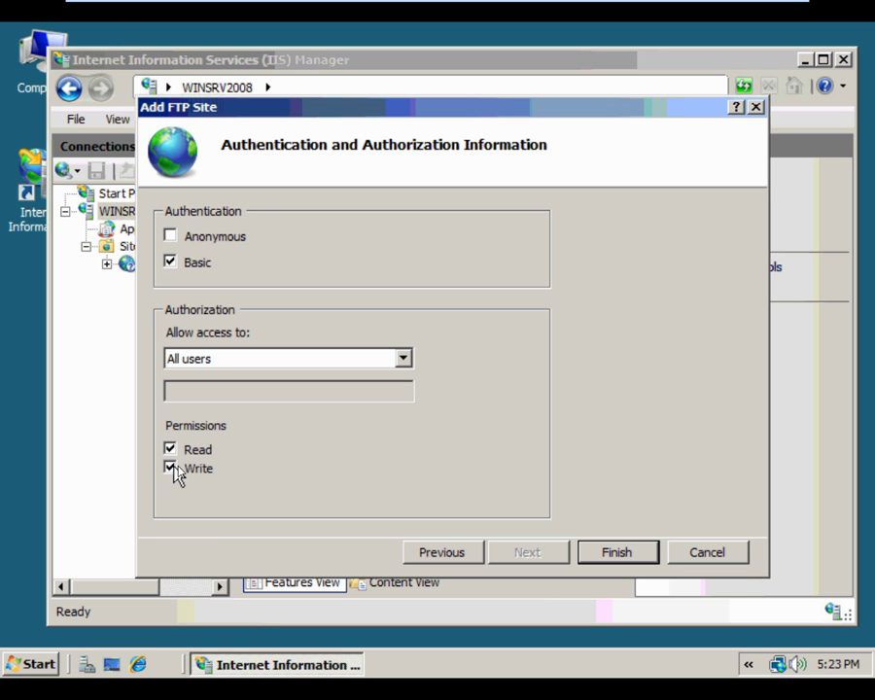
click(642, 551)
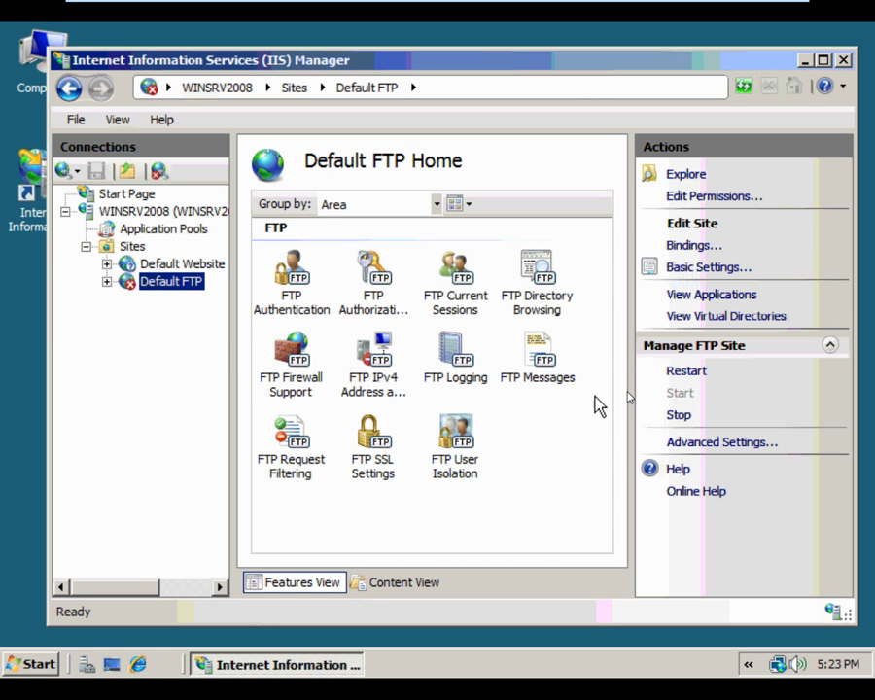
Start Default FTP and check its FTP Authentication and FTP Authorization Rules pages
click(670, 370)
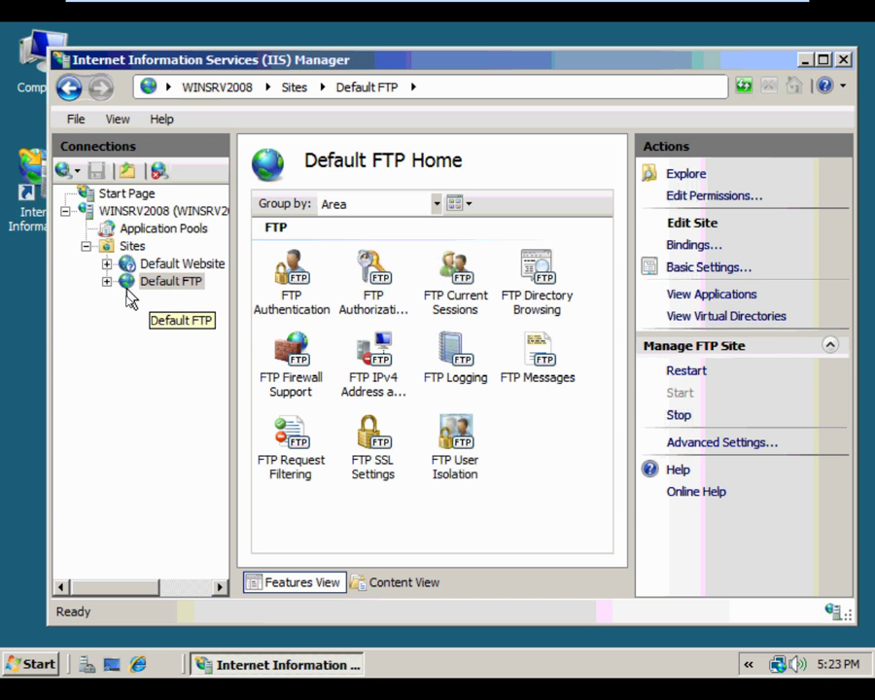
double_click(290, 291)
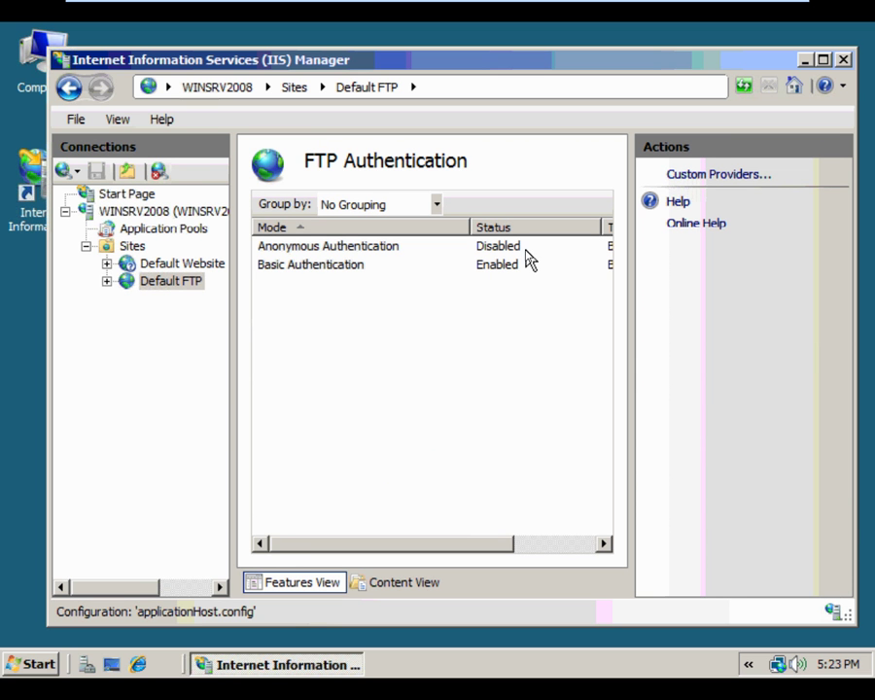
click(173, 284)
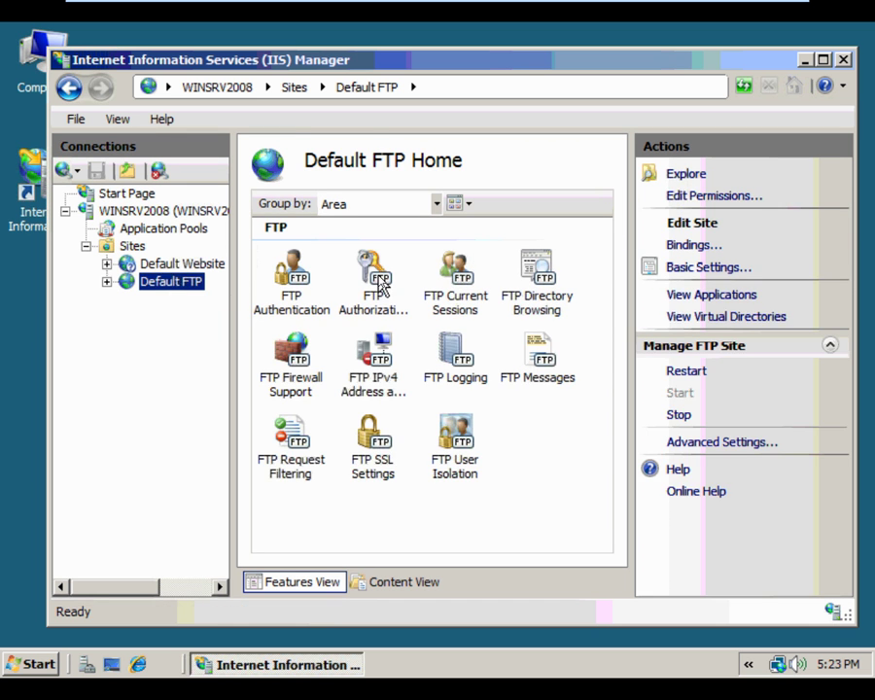
double_click(382, 278)
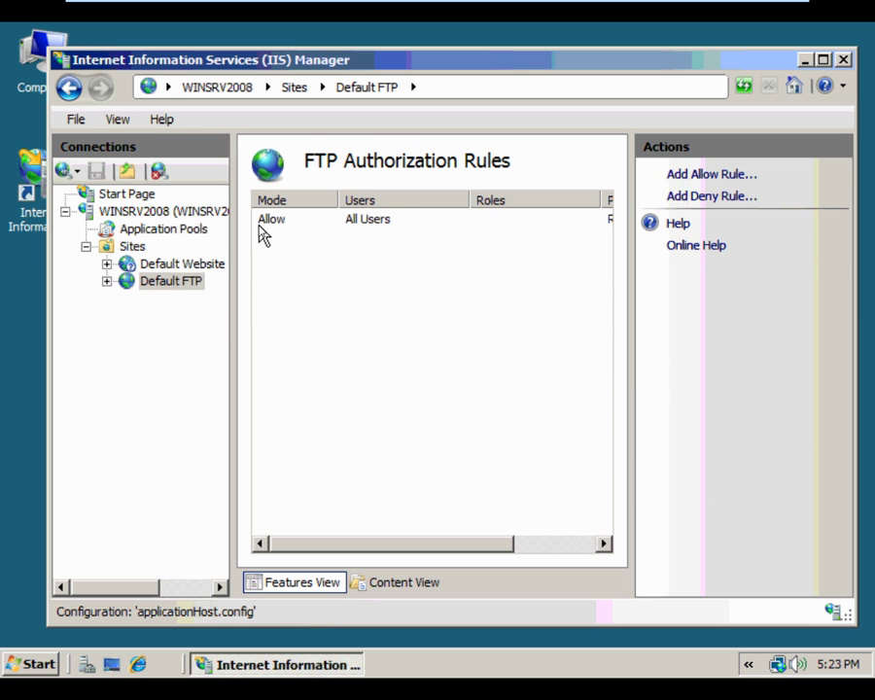
click(167, 285)
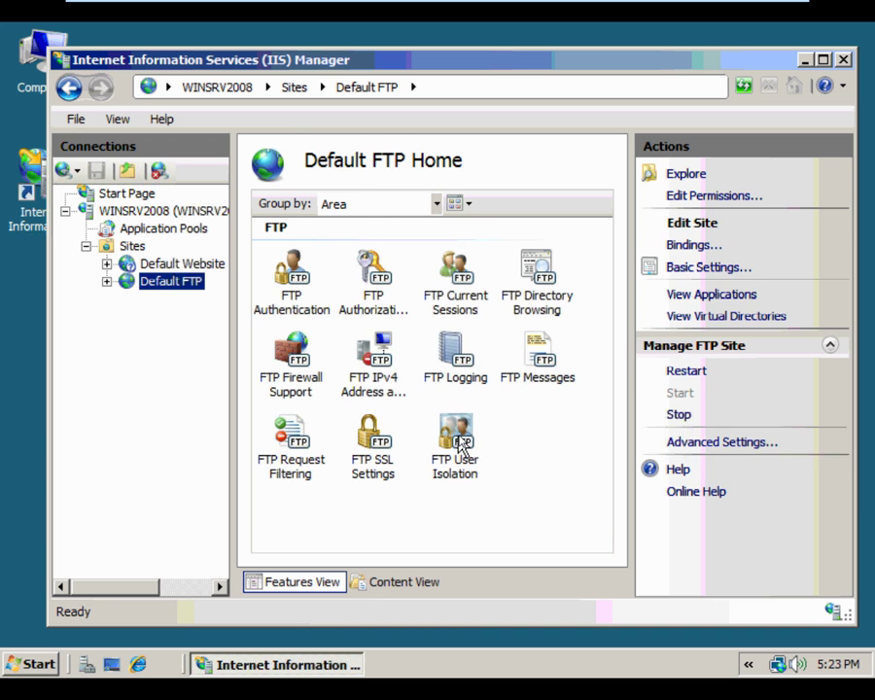
Set FTP User Isolation to User name physical directory, apply it, and close IIS Manager
double_click(457, 447)
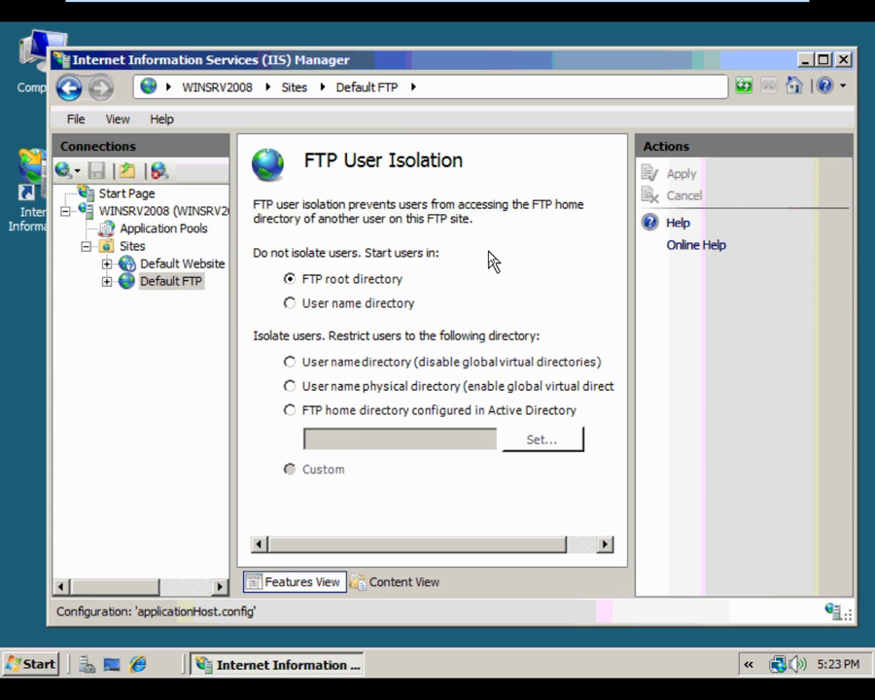
click(290, 386)
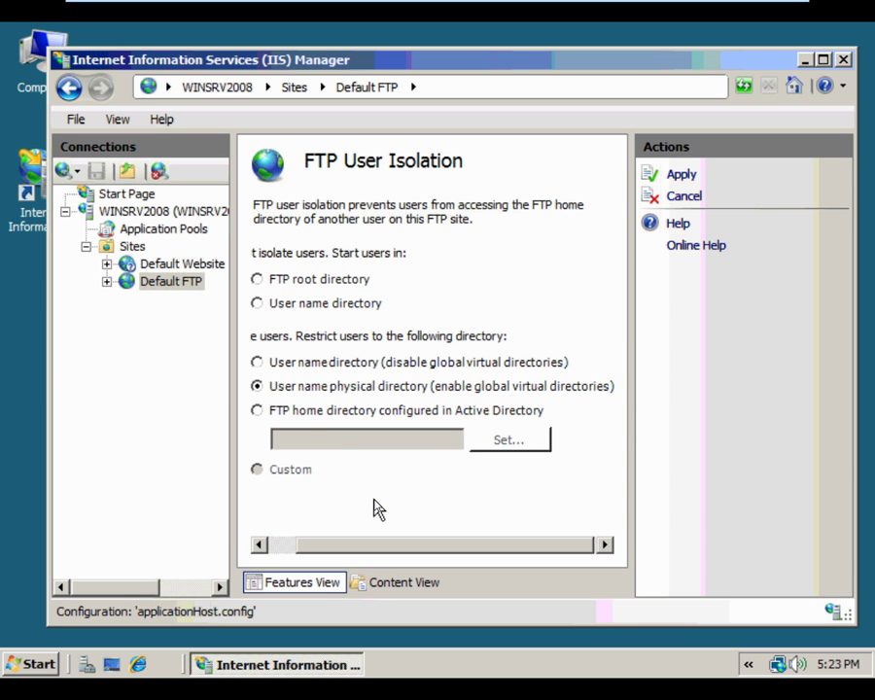
click(682, 176)
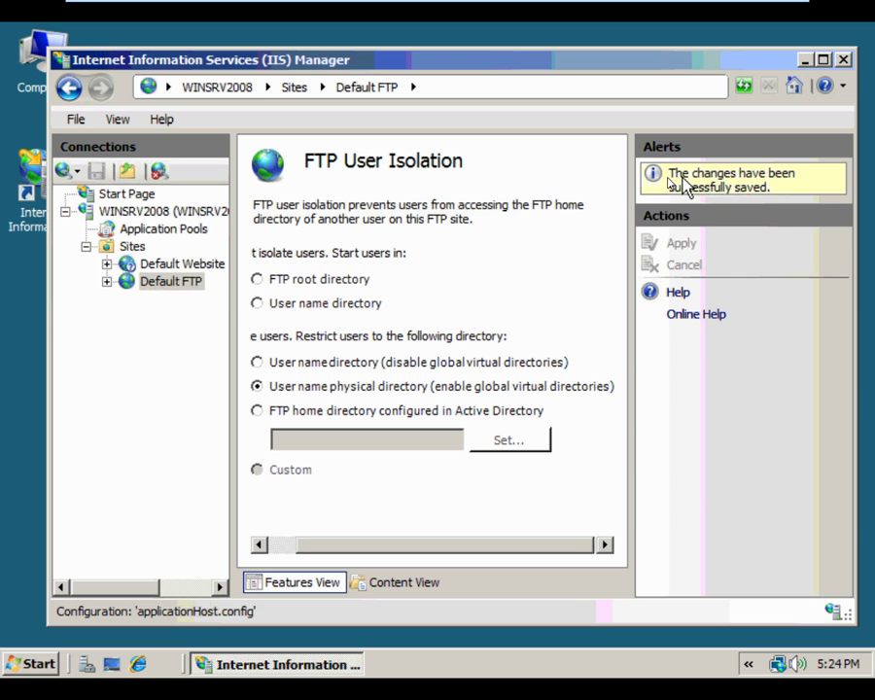
click(184, 284)
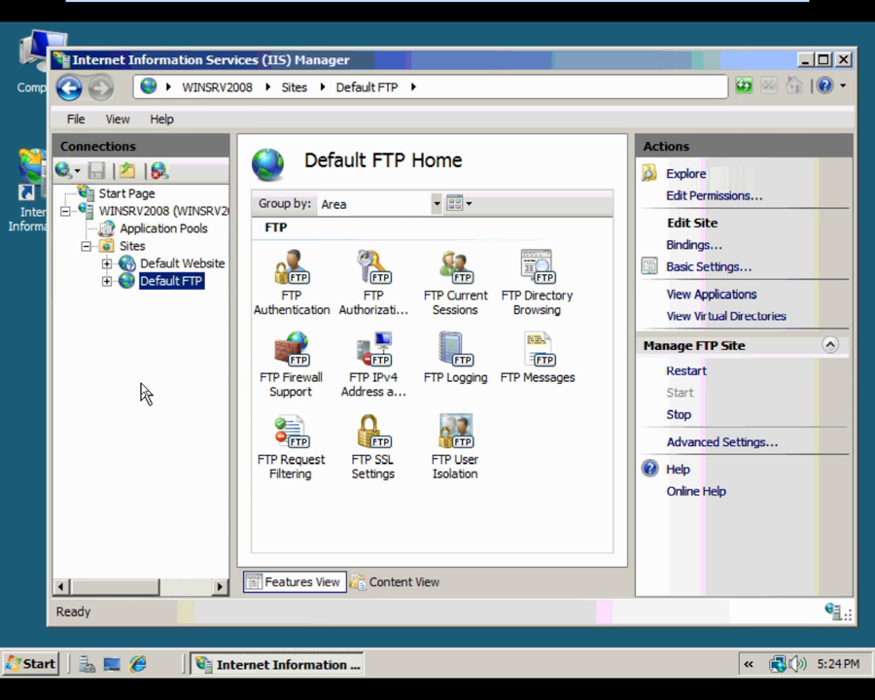
click(844, 60)
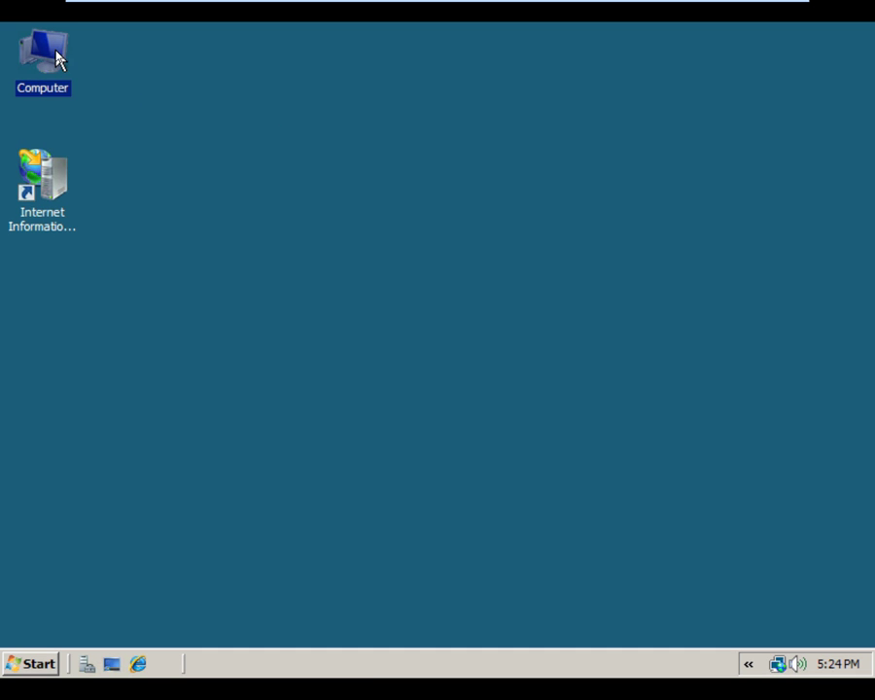
Open Server Manager's Local Users and Groups Users list and start a new user
right_click(56, 59)
click(79, 97)
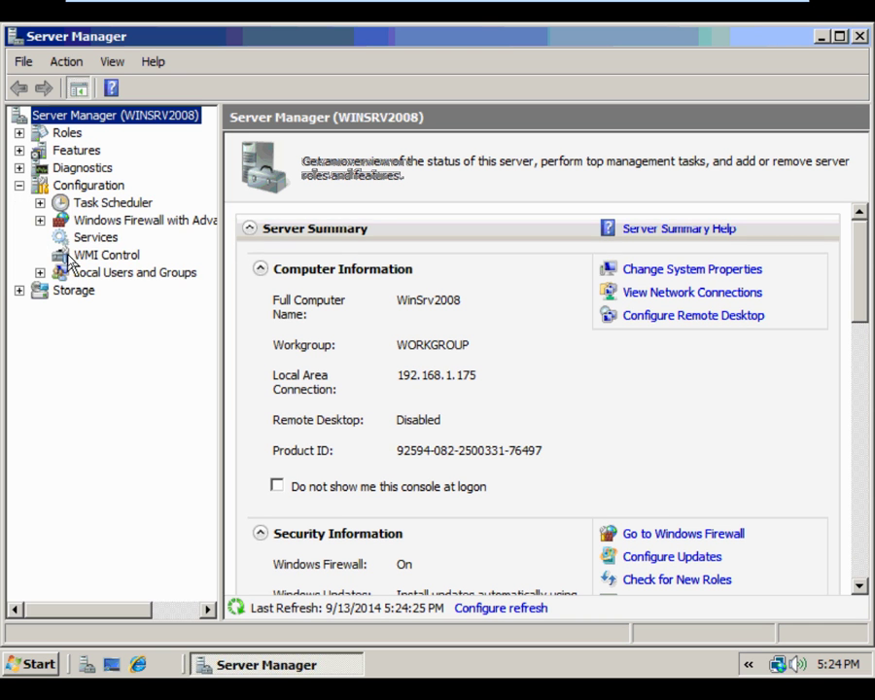
click(40, 272)
click(82, 289)
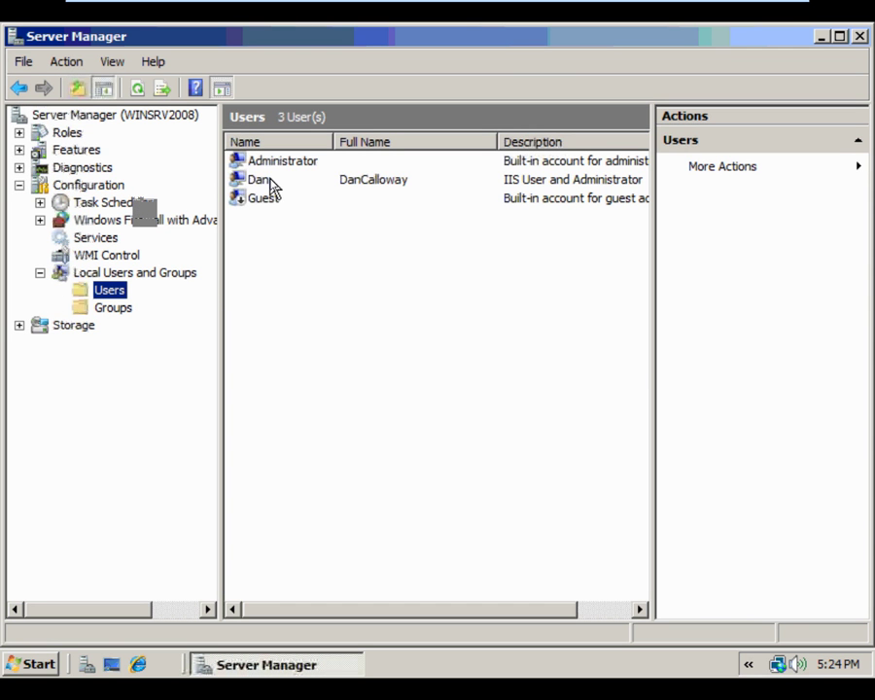
right_click(291, 239)
click(319, 249)
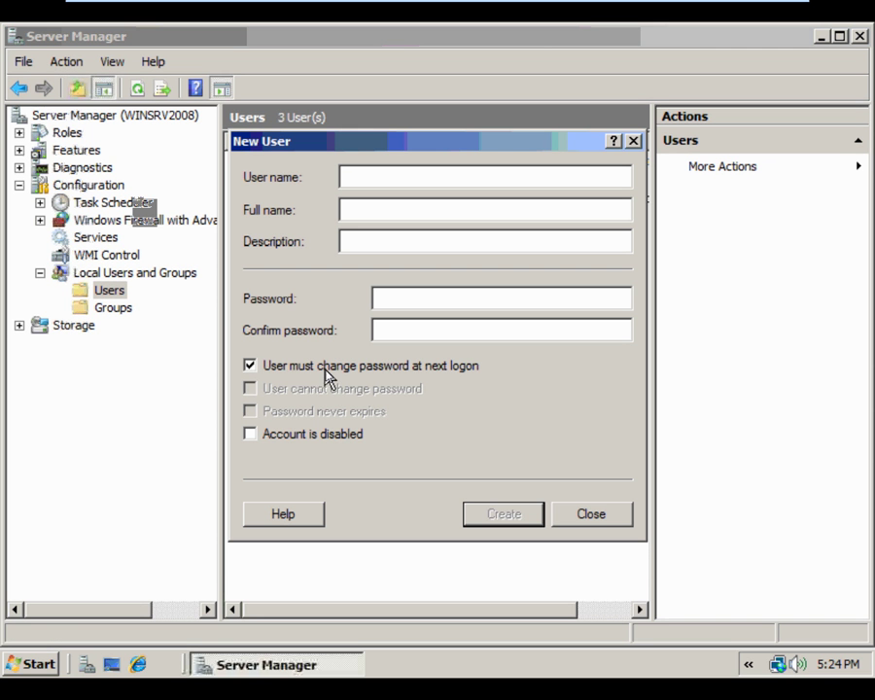
Create user moe with a password and no forced change at next logon
text(moe)
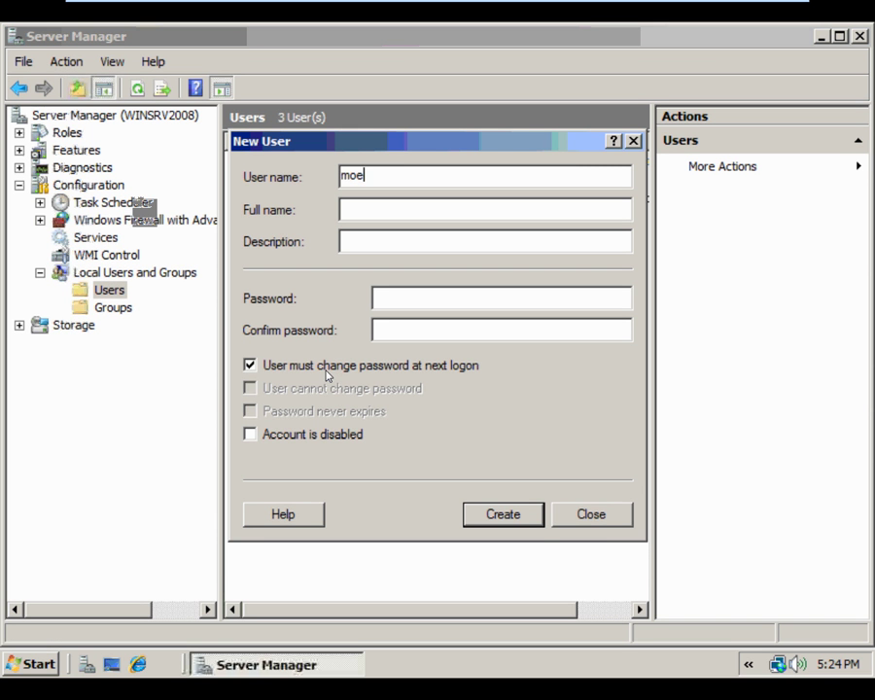
click(408, 210)
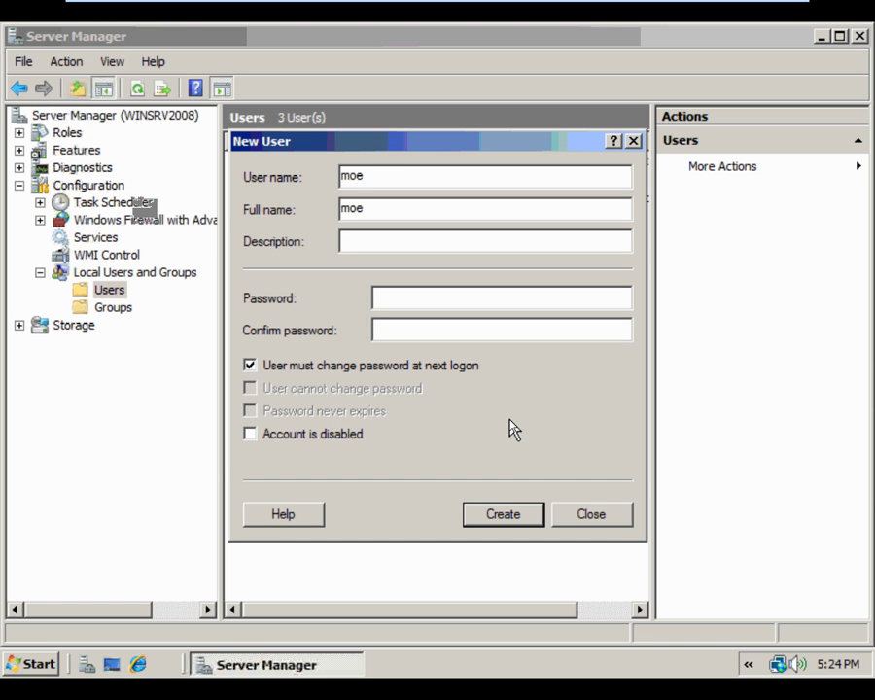
text(P)
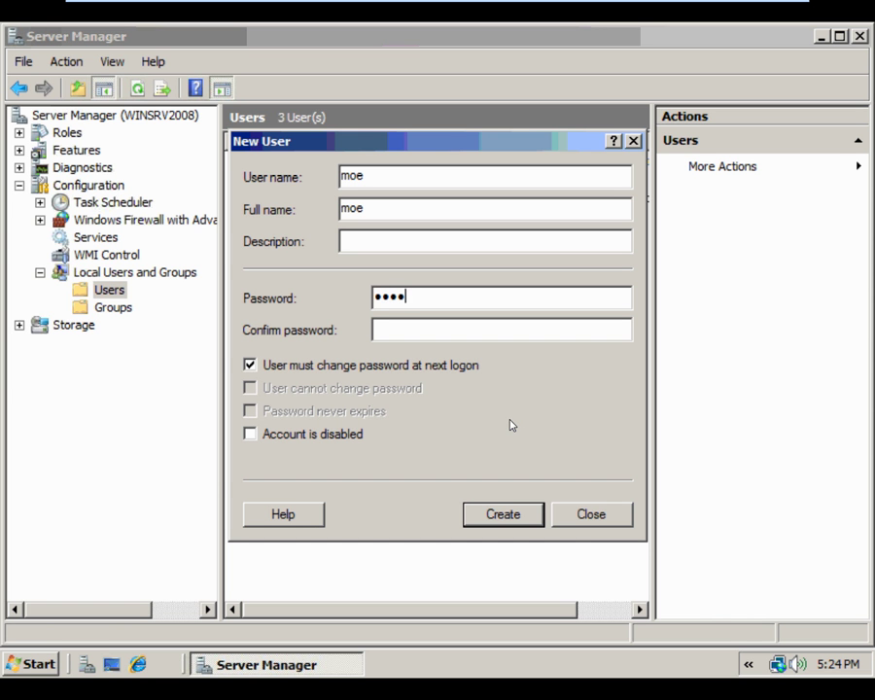
key(Tab)
text(P)
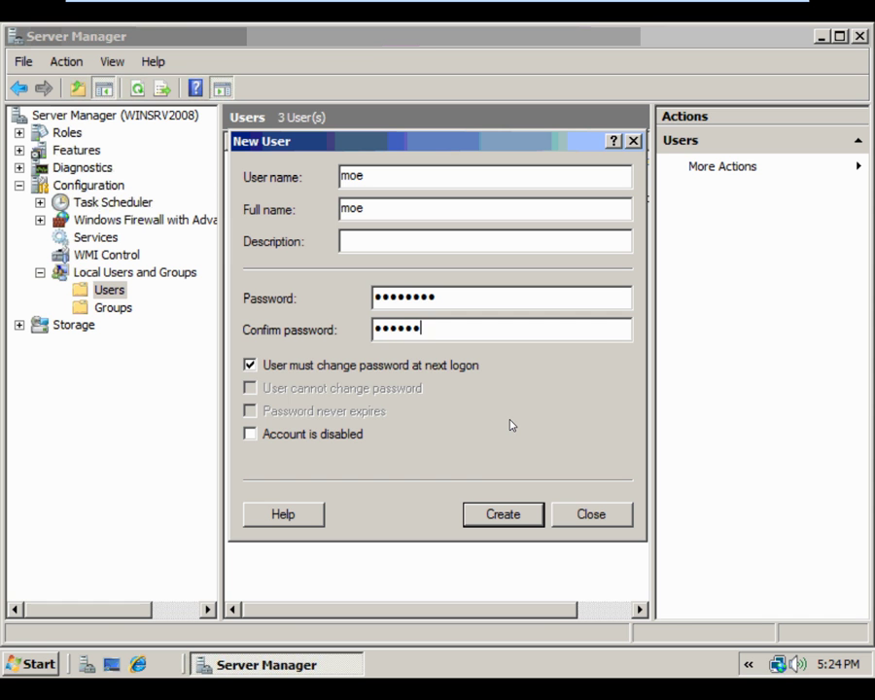
click(308, 367)
click(489, 510)
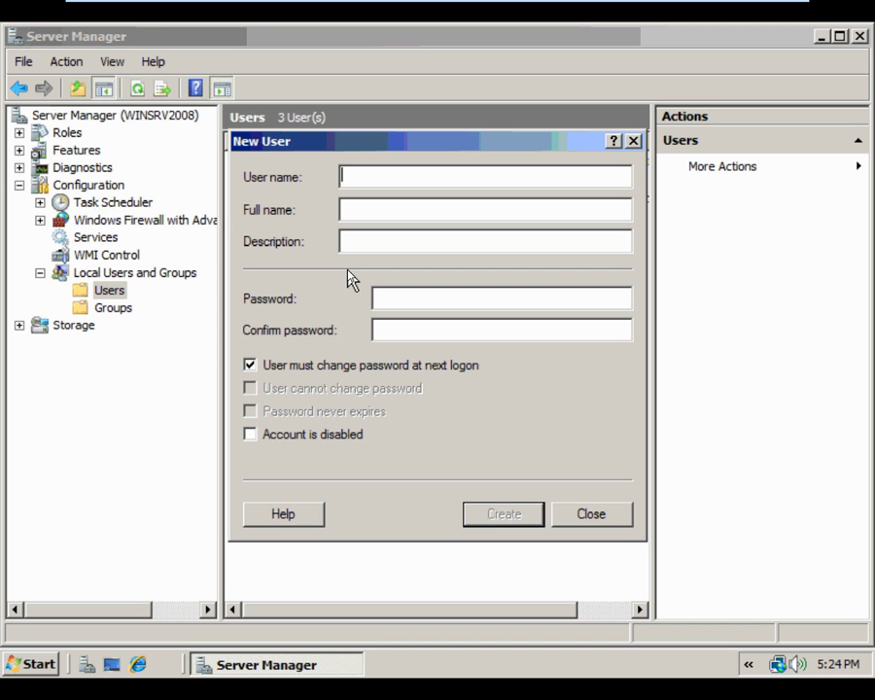
Fill in user larry with a password, clearing the forced password change
text(Lan)
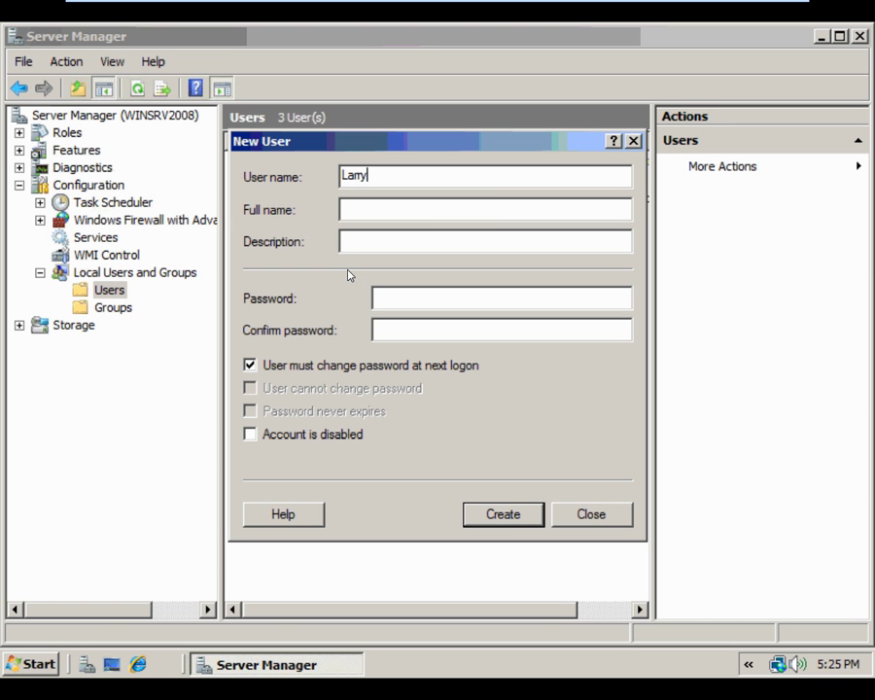
key(BackSpace)
key(BackSpace)
text(larry)
key(Tab)
text(larry)
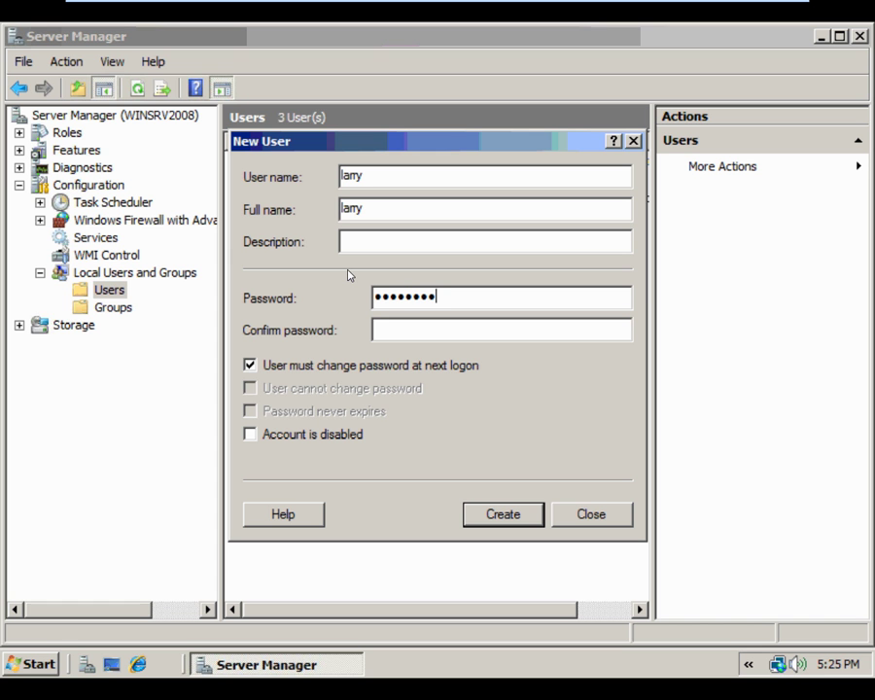
key(Tab)
text(P@)
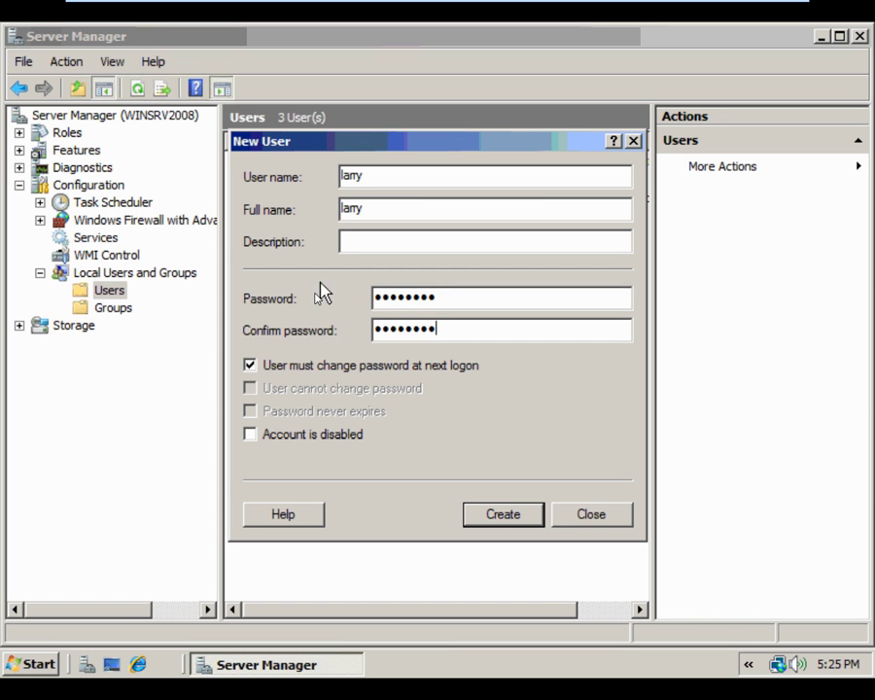
click(309, 367)
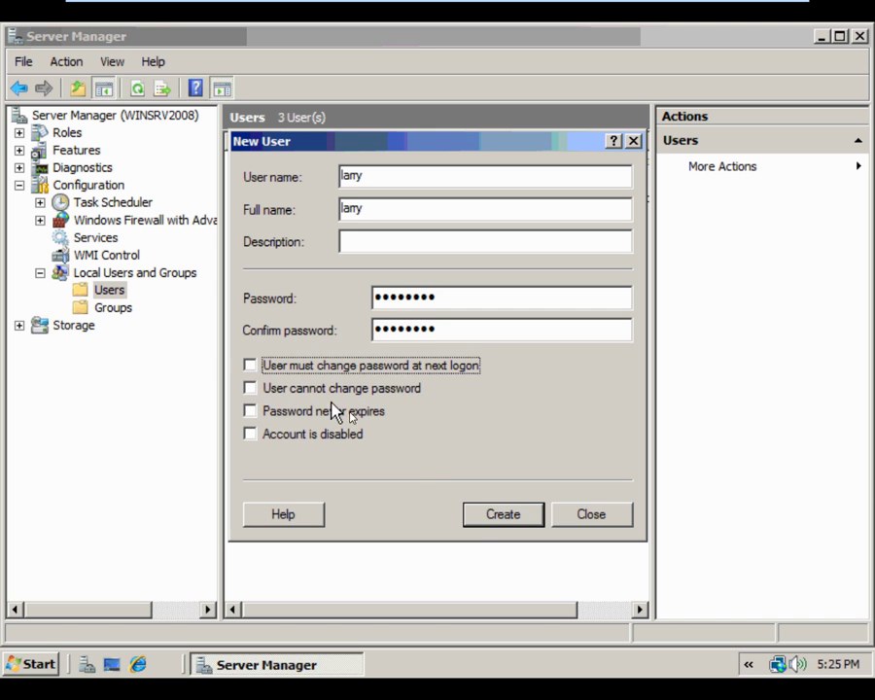
Create larry, then add curly with a password and no forced change, and close
click(490, 514)
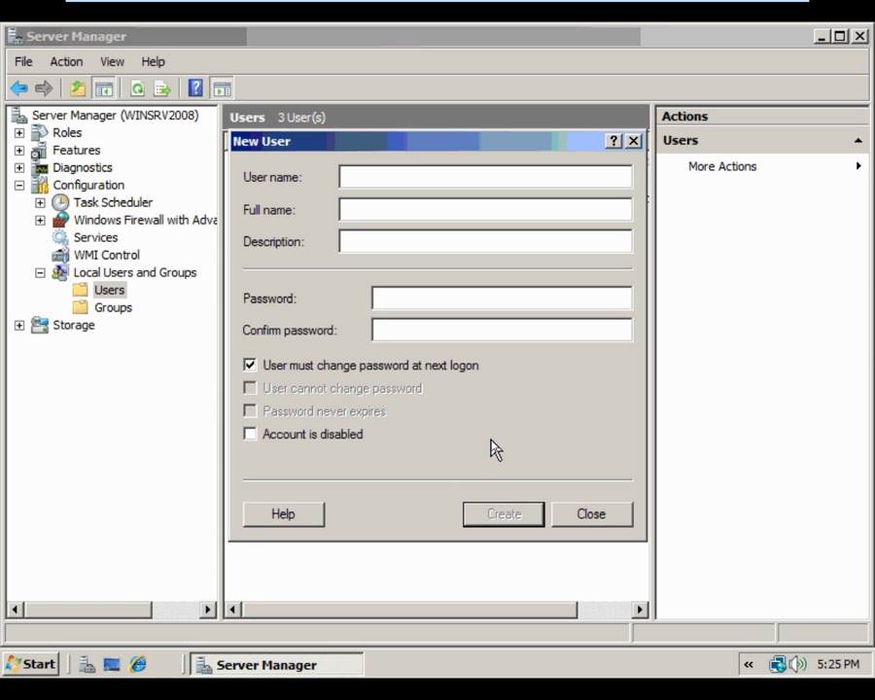
text(curly)
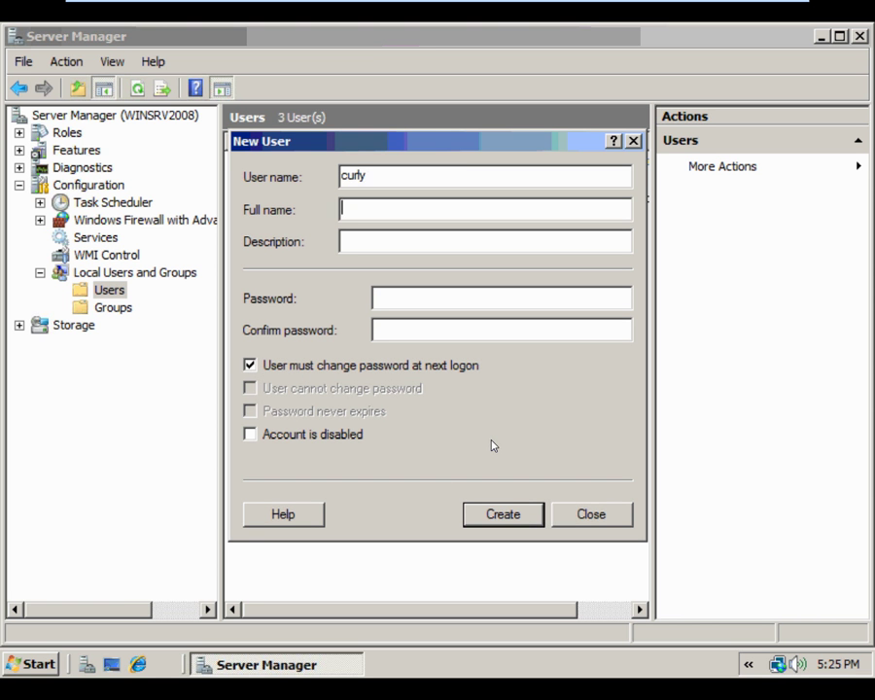
text(curly)
key(Tab)
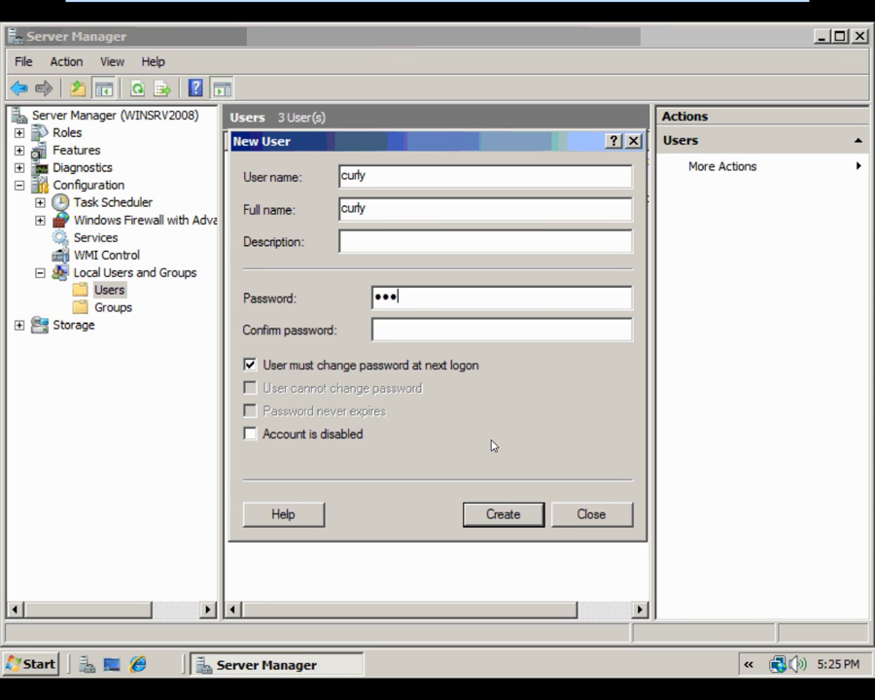
text(P@ssw0rd)
key(Tab)
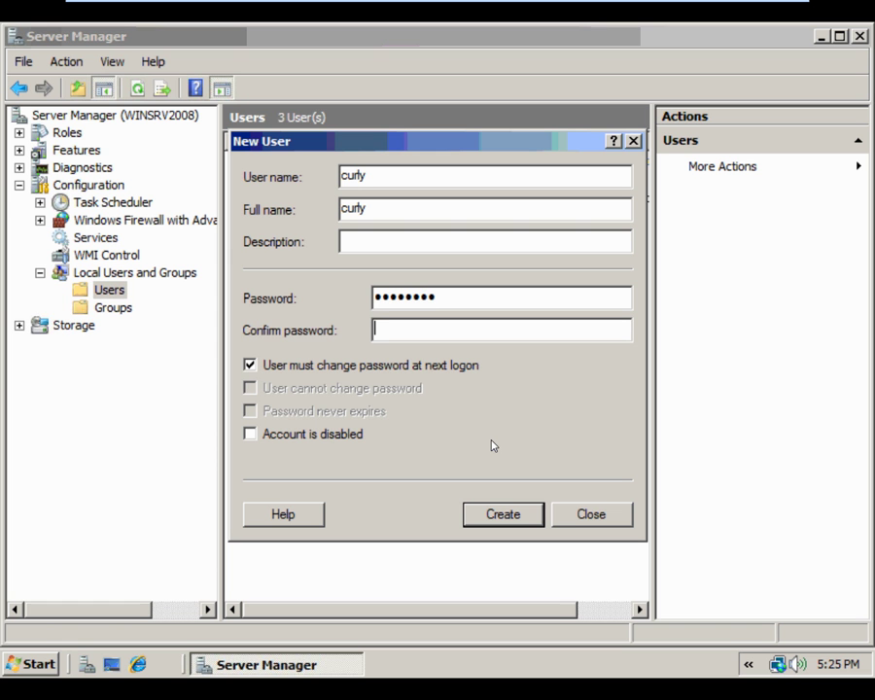
text(P)
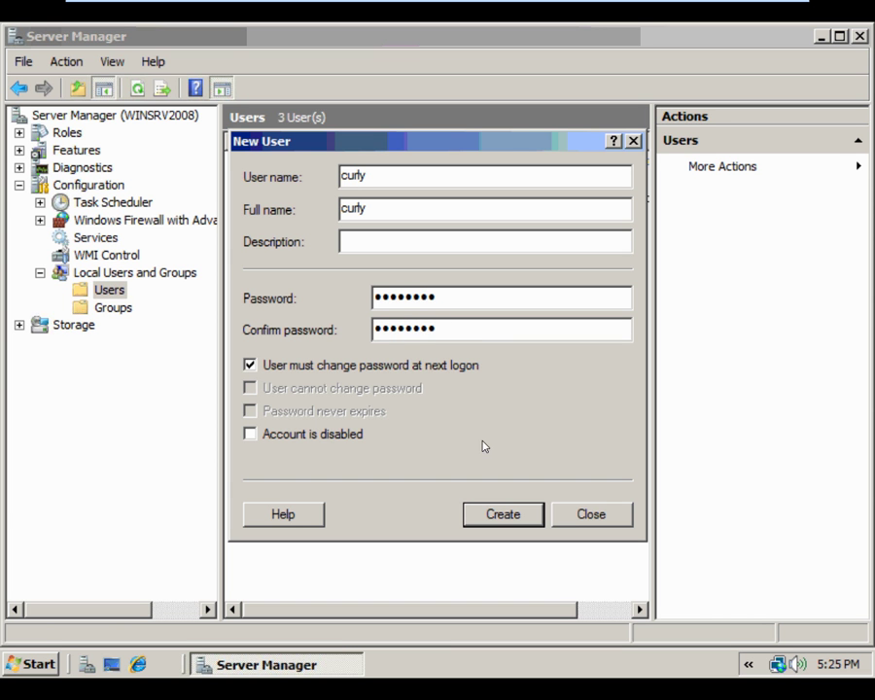
click(351, 368)
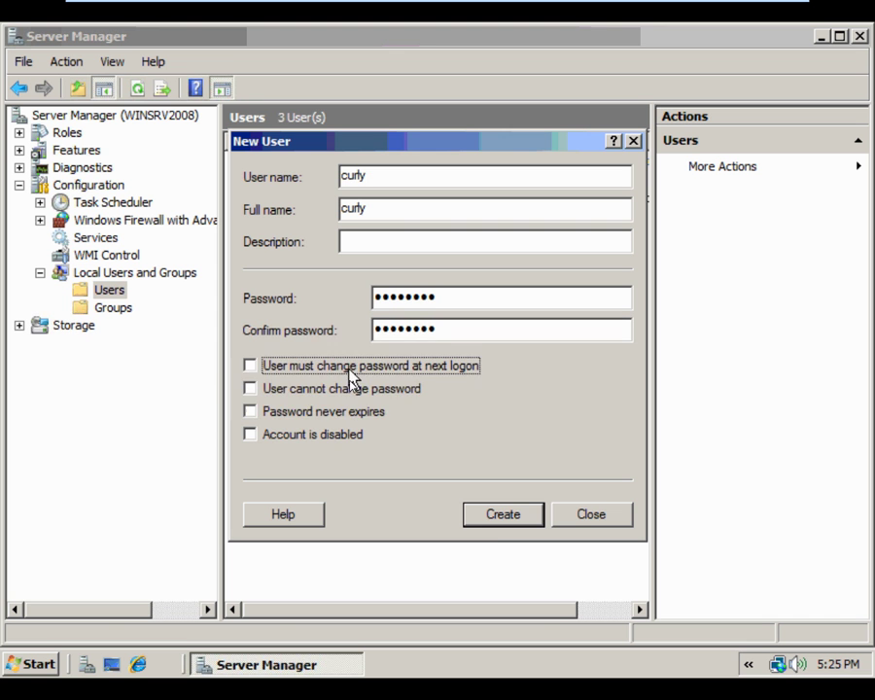
click(490, 523)
click(583, 521)
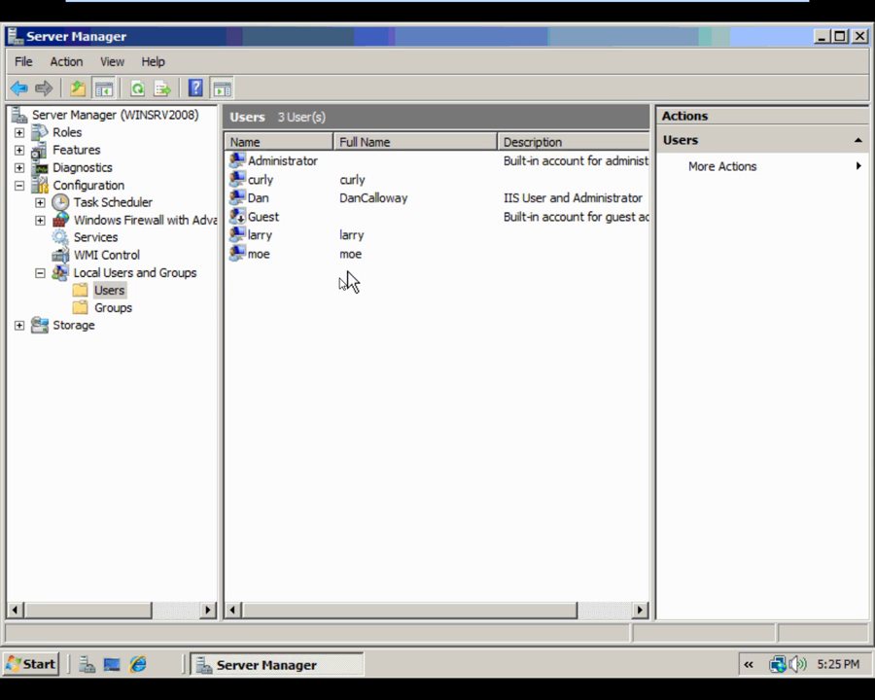
Close Server Manager and browse Computer to C:\inetpub\ftproot\LocalUser
click(859, 36)
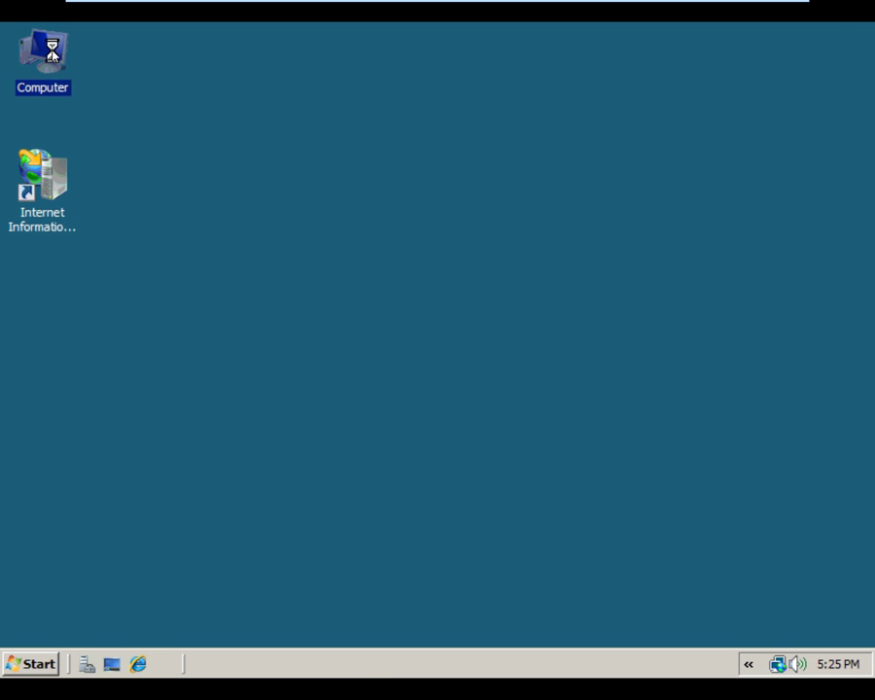
right_click(54, 51)
click(92, 62)
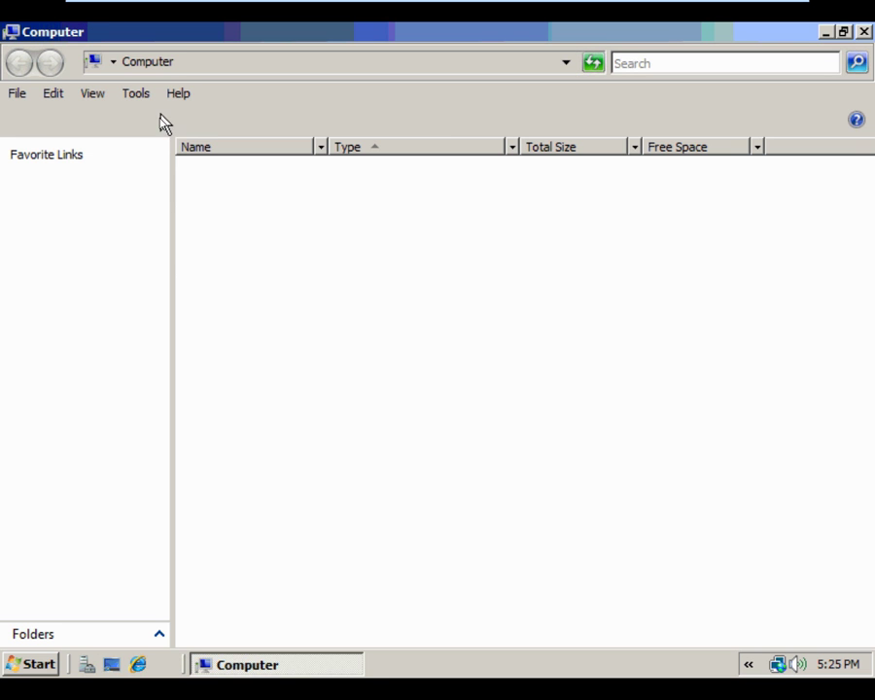
double_click(247, 198)
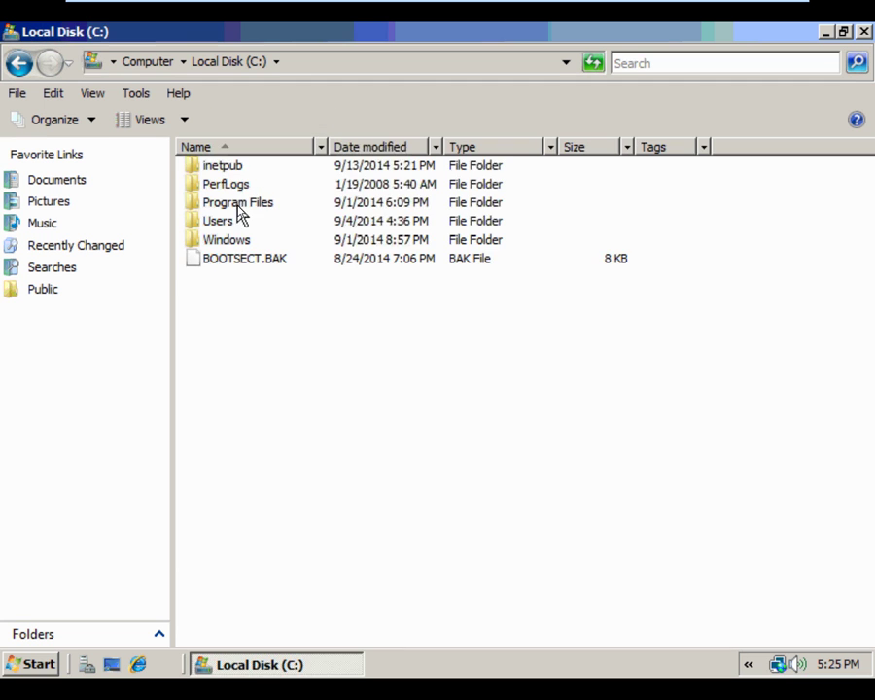
double_click(233, 167)
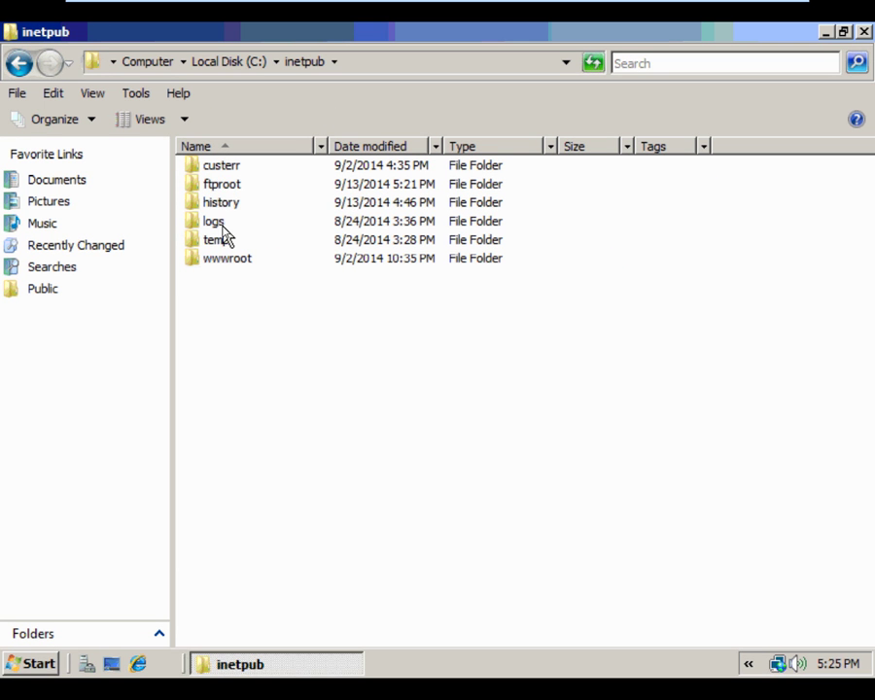
double_click(225, 185)
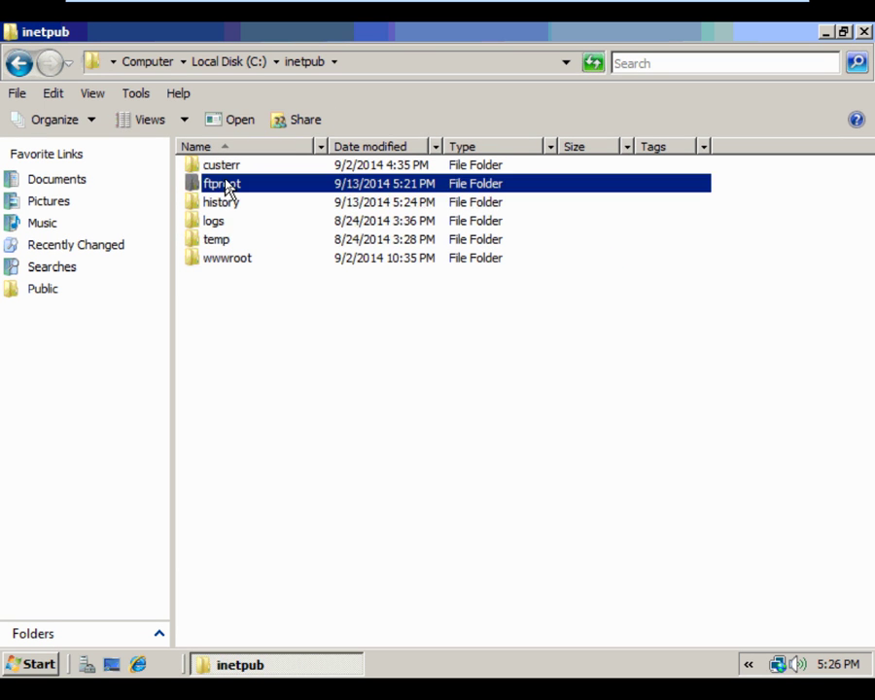
double_click(229, 171)
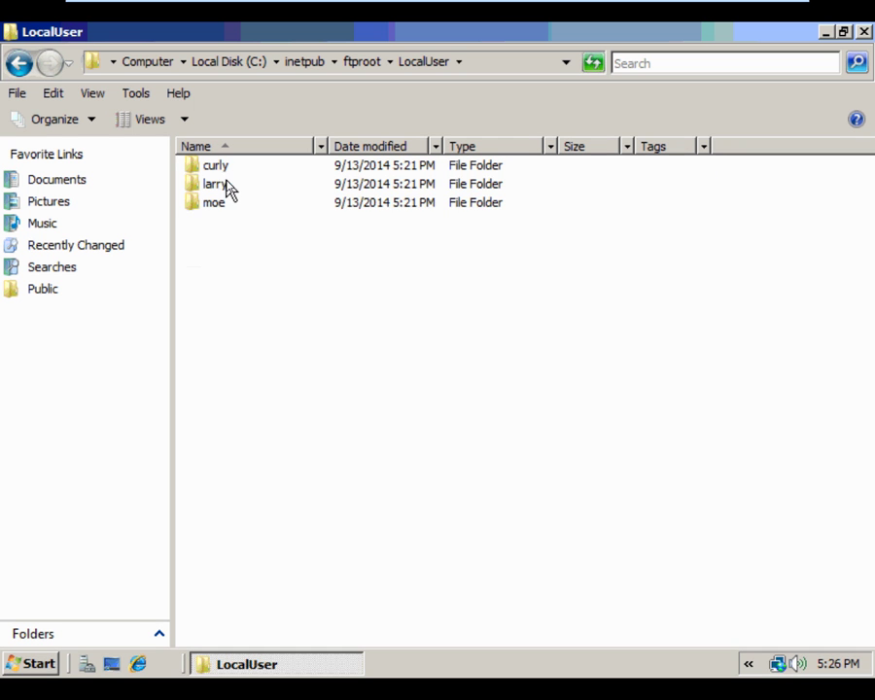
Add the local moe account to the moe folder's security with Full control allowed
right_click(215, 203)
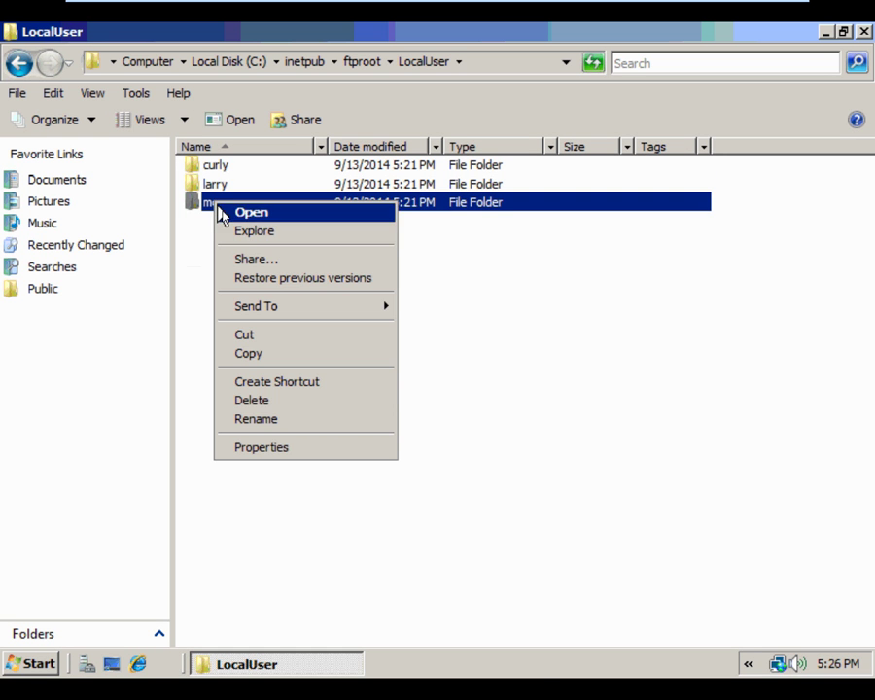
click(268, 449)
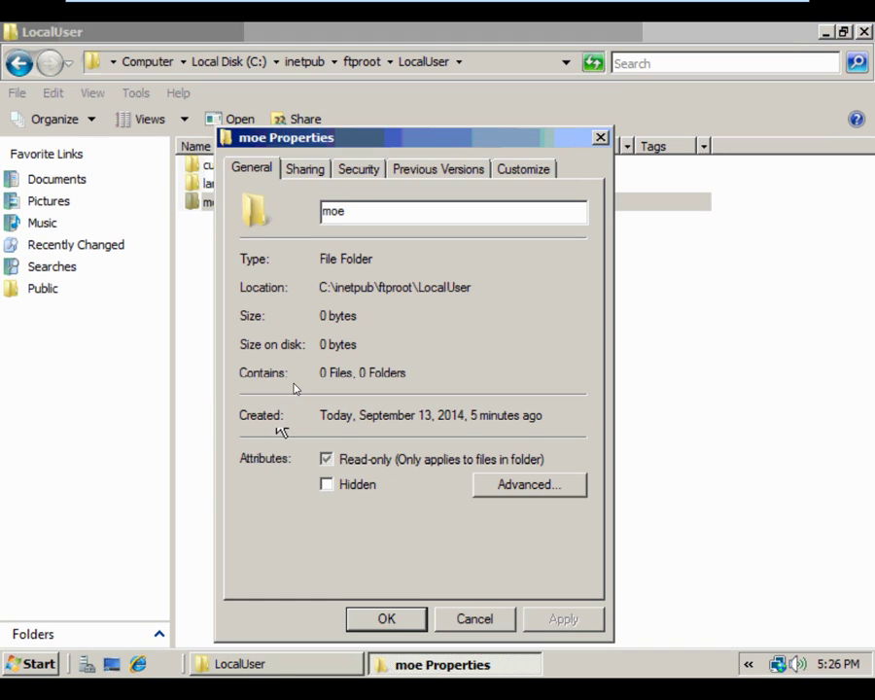
click(359, 169)
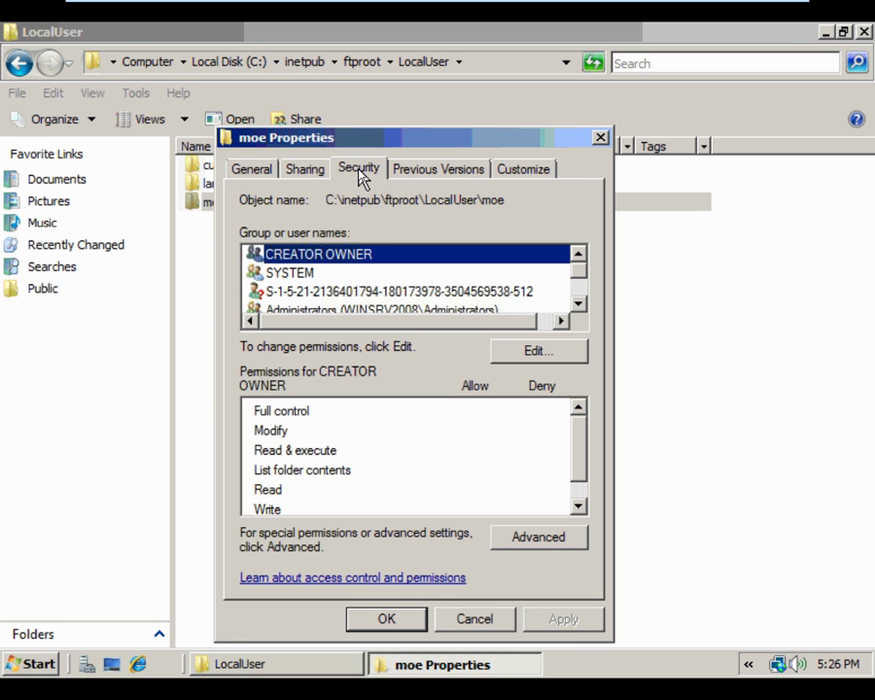
mouse_move(583, 281)
mouse_down()
mouse_move(582, 299)
mouse_move(586, 279)
mouse_up()
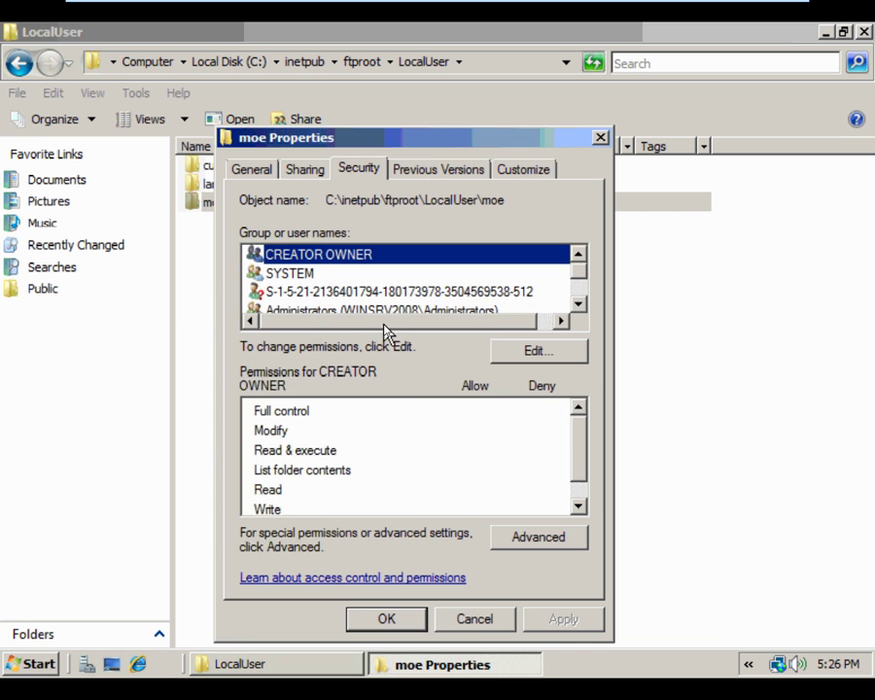
click(513, 352)
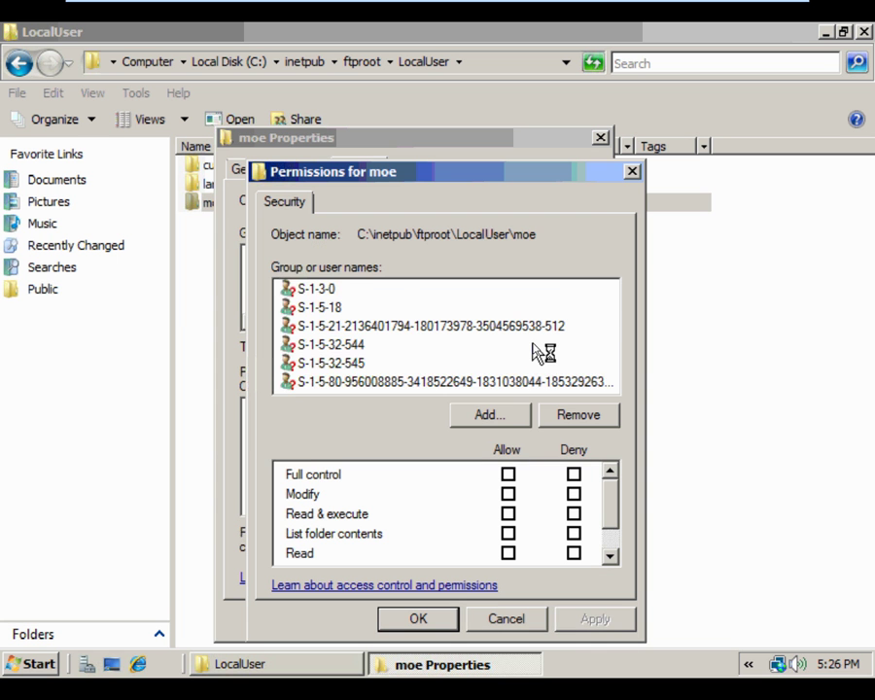
click(509, 415)
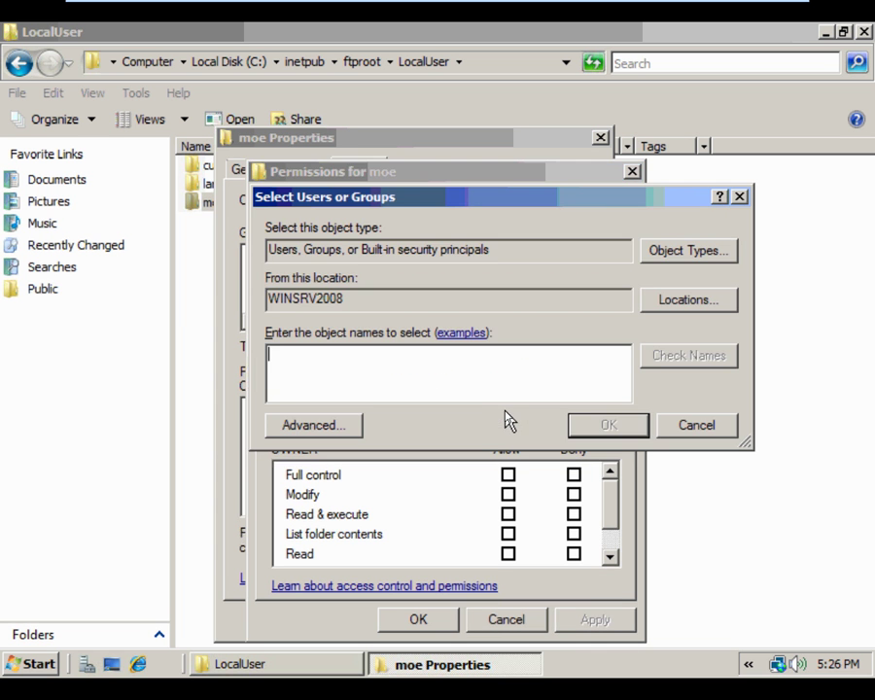
text(moe)
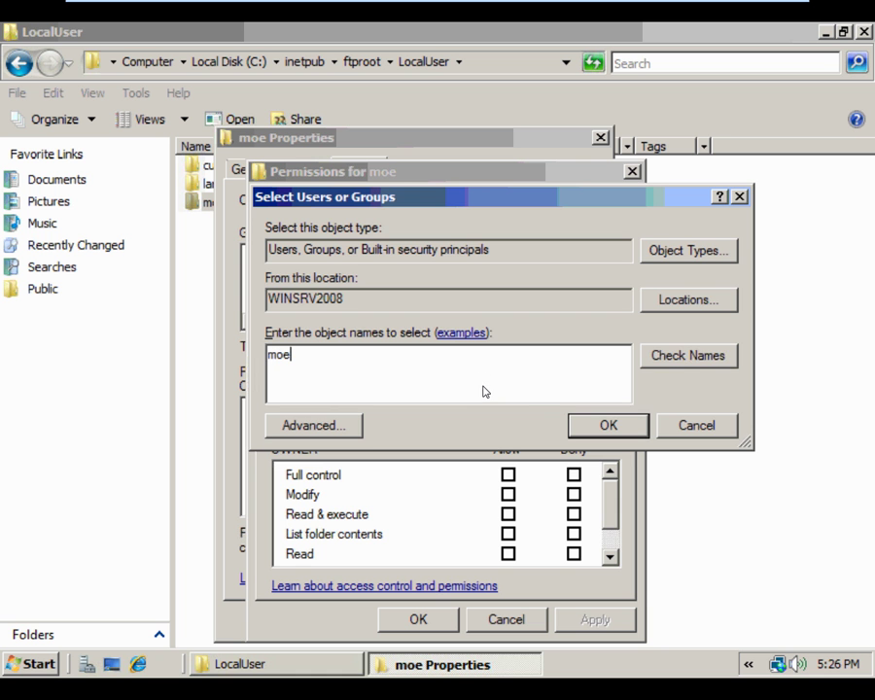
click(578, 425)
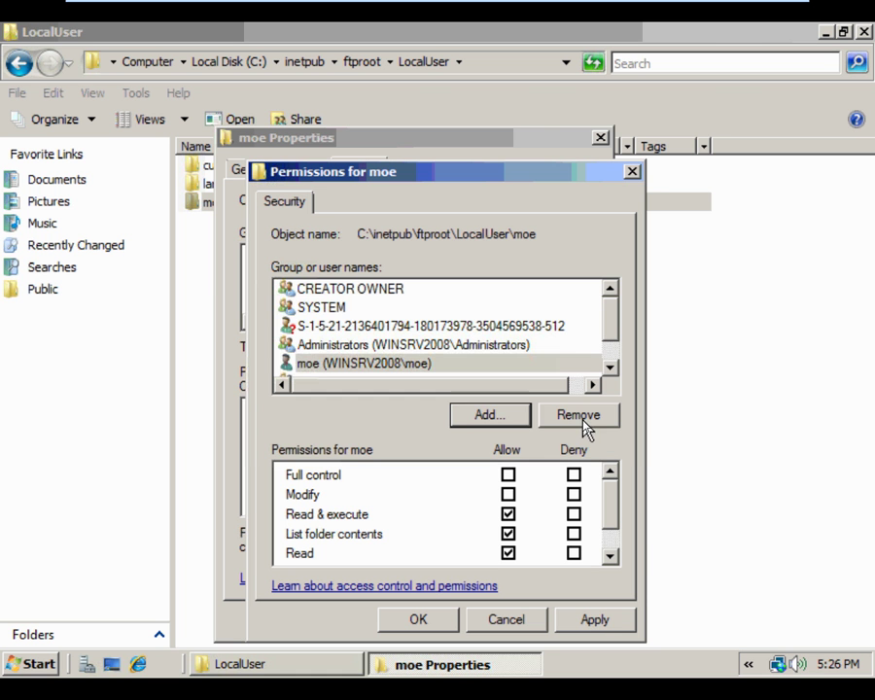
click(507, 475)
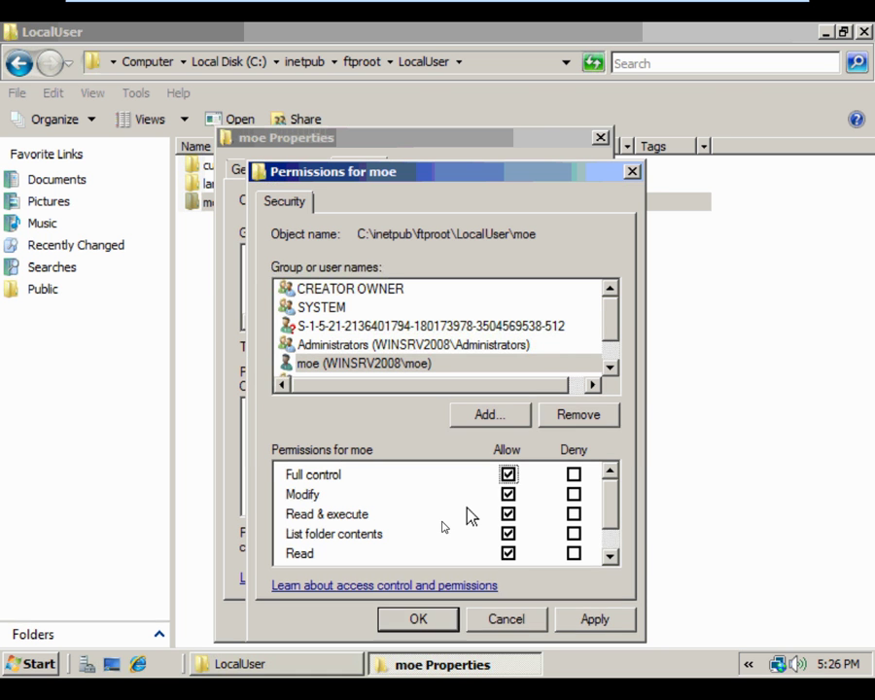
click(418, 620)
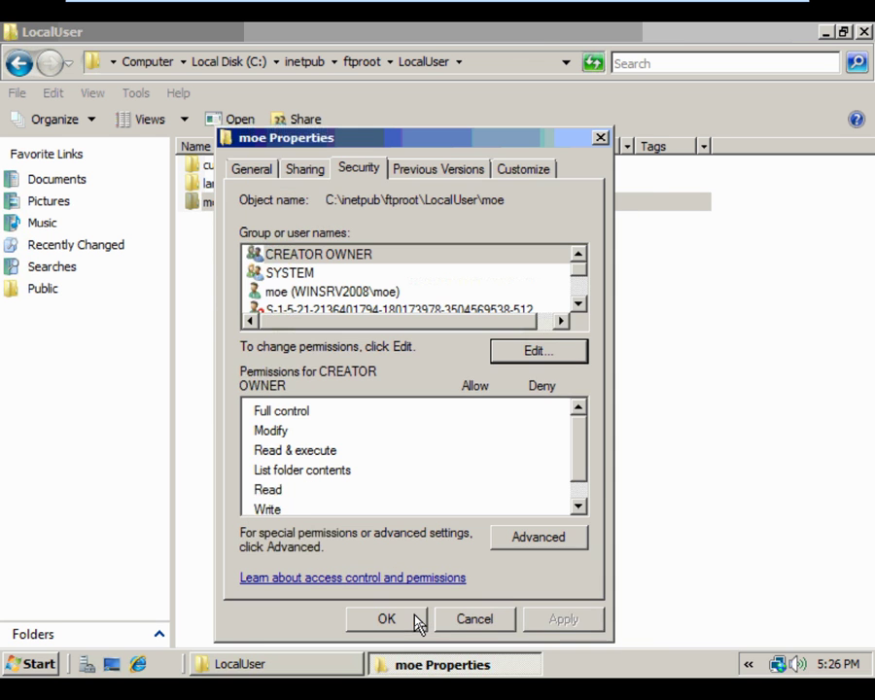
click(414, 620)
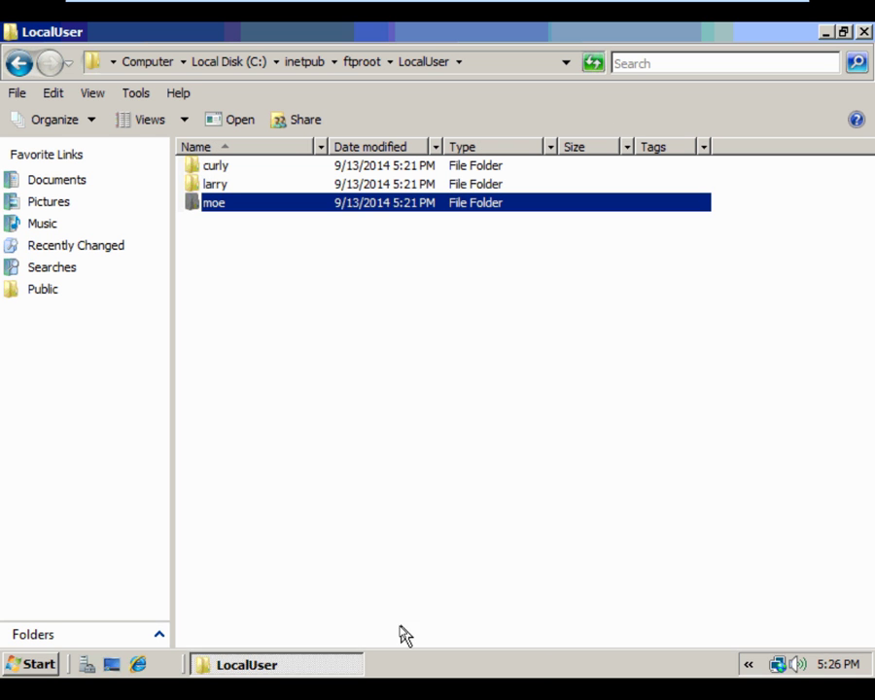
Add the local larry account to the larry folder's security with Full control allowed
right_click(224, 185)
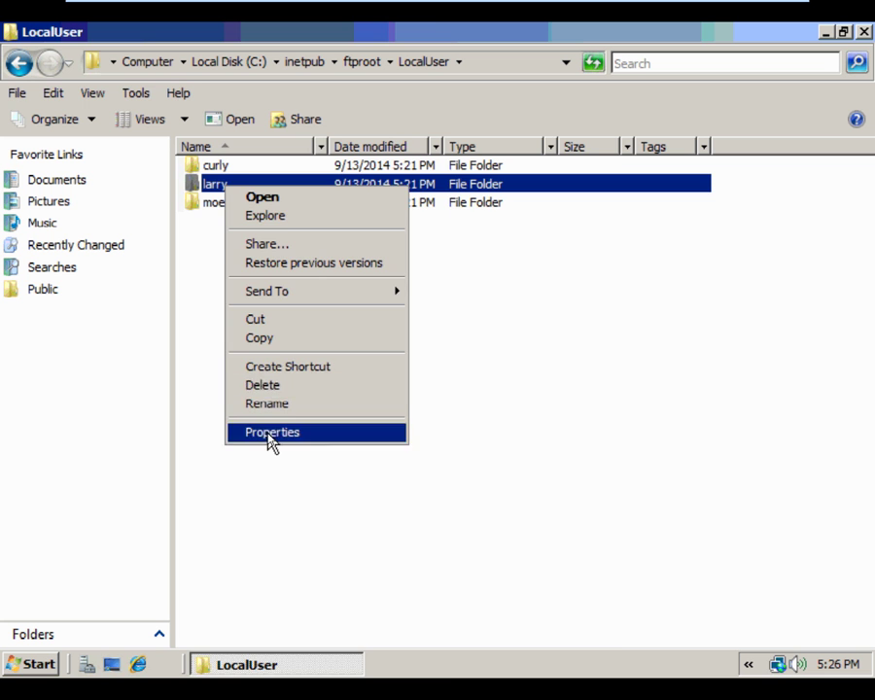
click(269, 433)
click(383, 173)
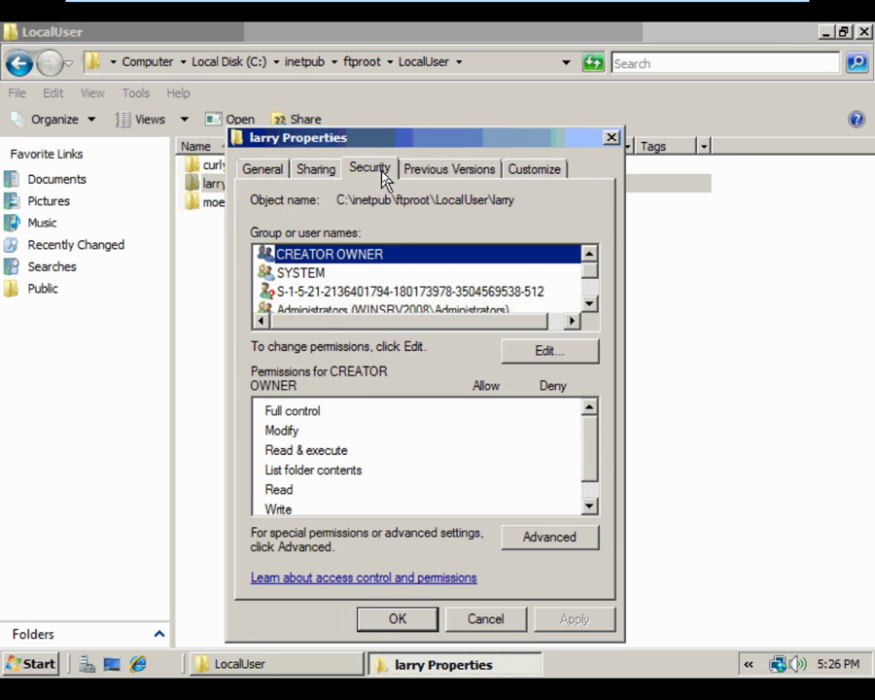
click(566, 354)
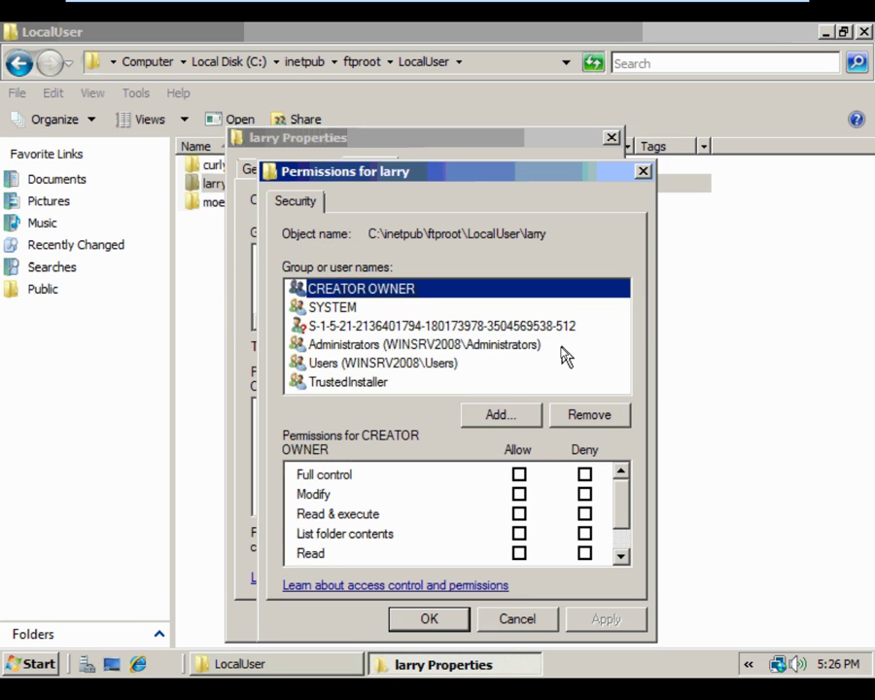
click(499, 418)
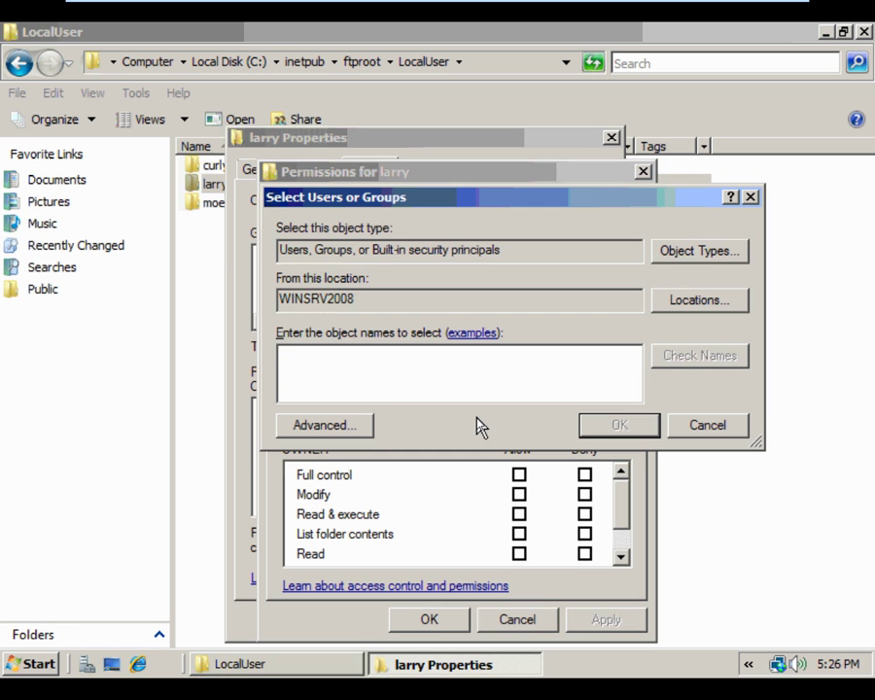
text(la)
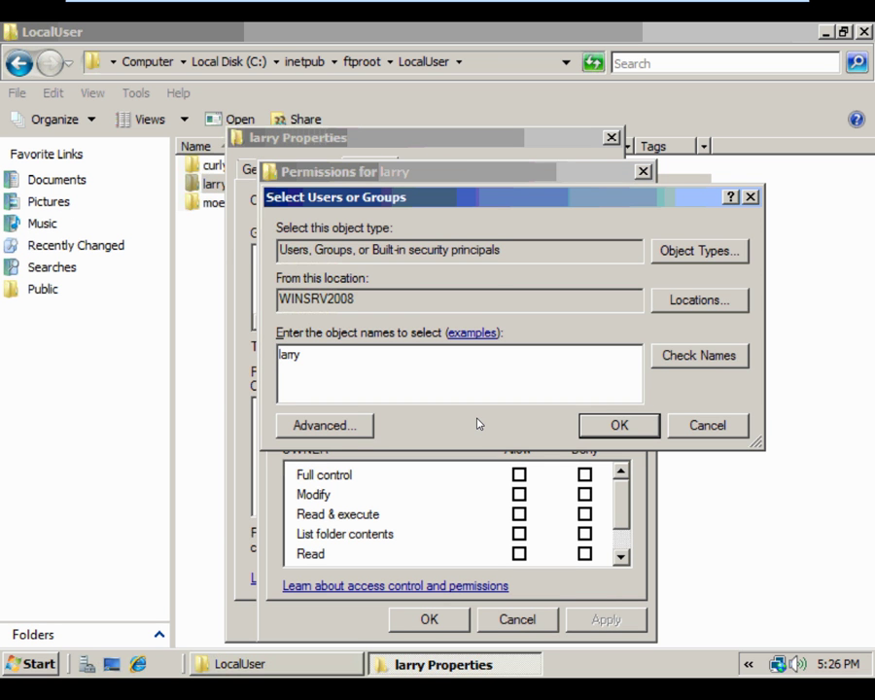
text(rry)
click(642, 428)
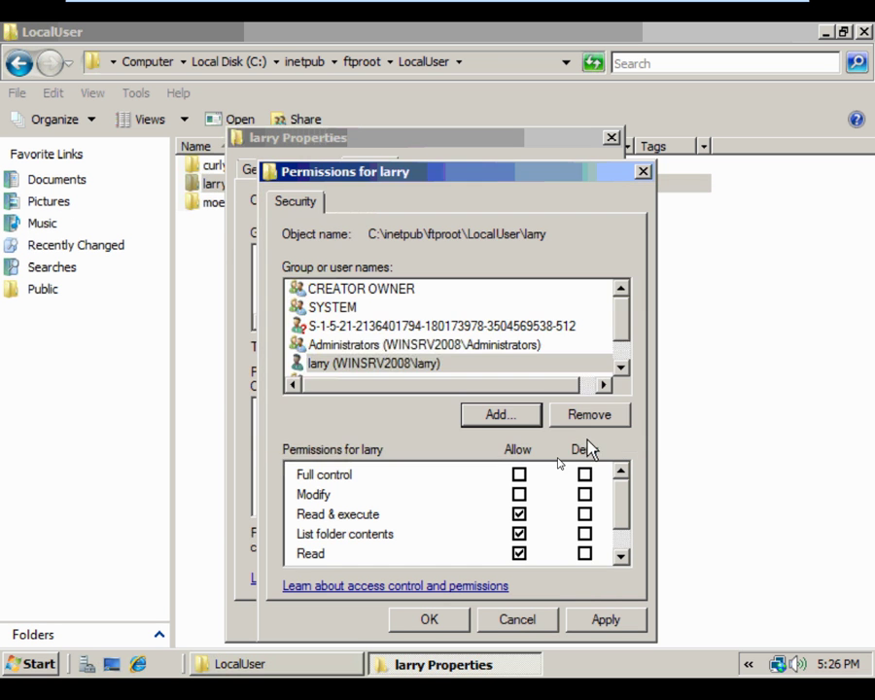
click(519, 475)
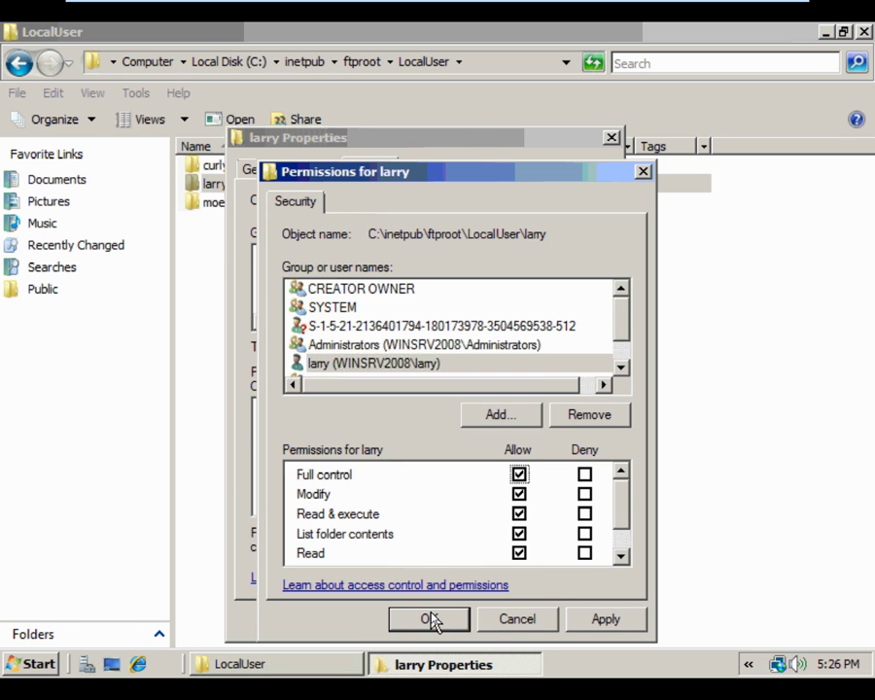
click(433, 619)
click(430, 619)
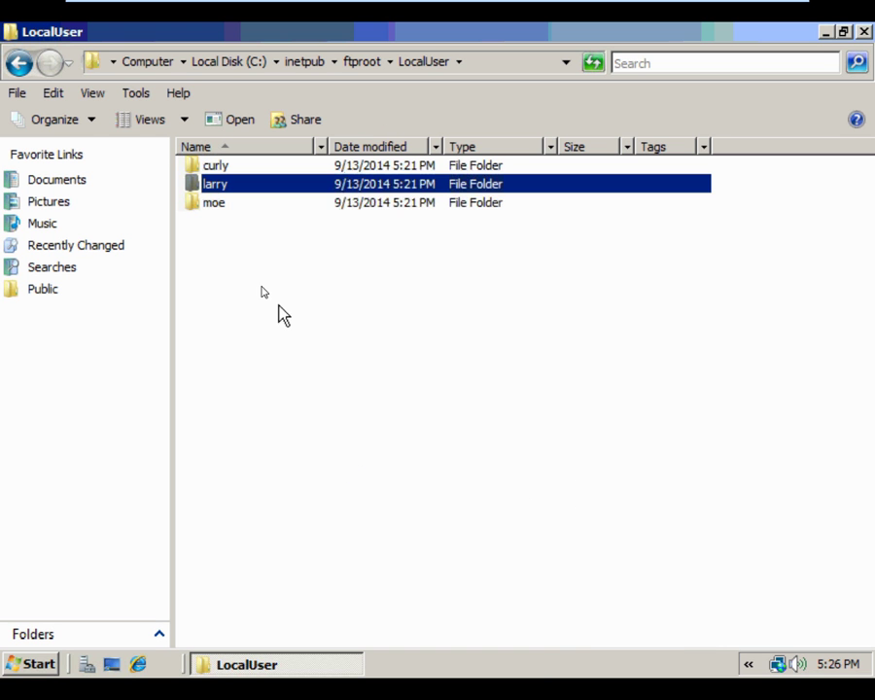
right_click(208, 163)
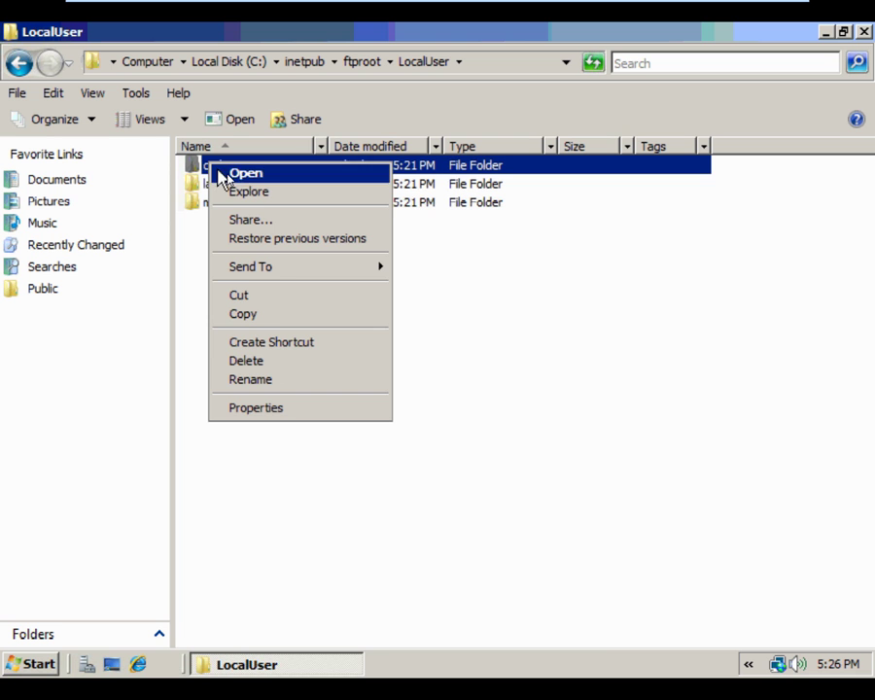
Add the local curly account to the curly folder's security with Full control allowed
click(265, 408)
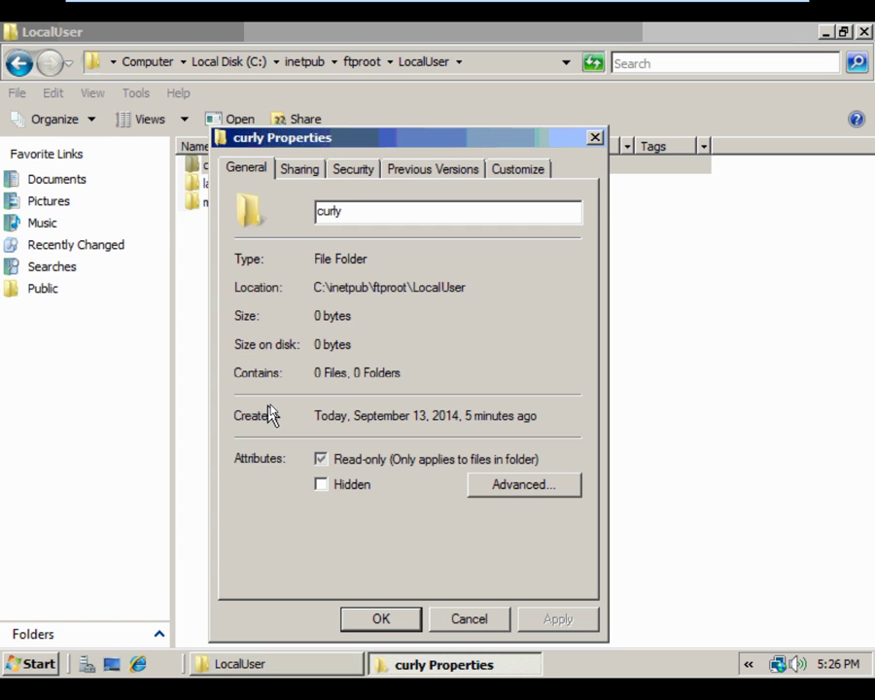
click(355, 170)
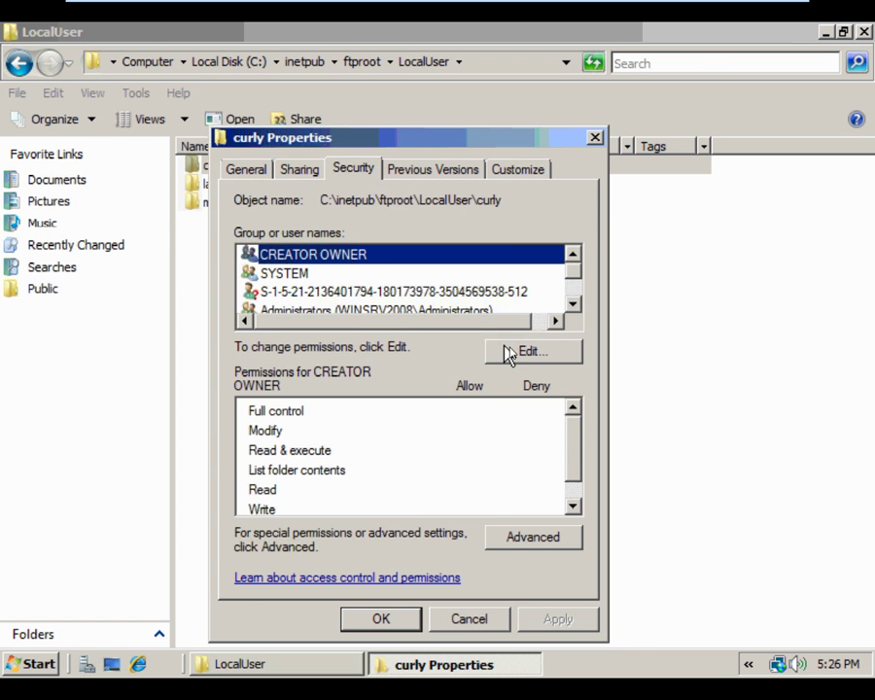
click(507, 354)
click(486, 414)
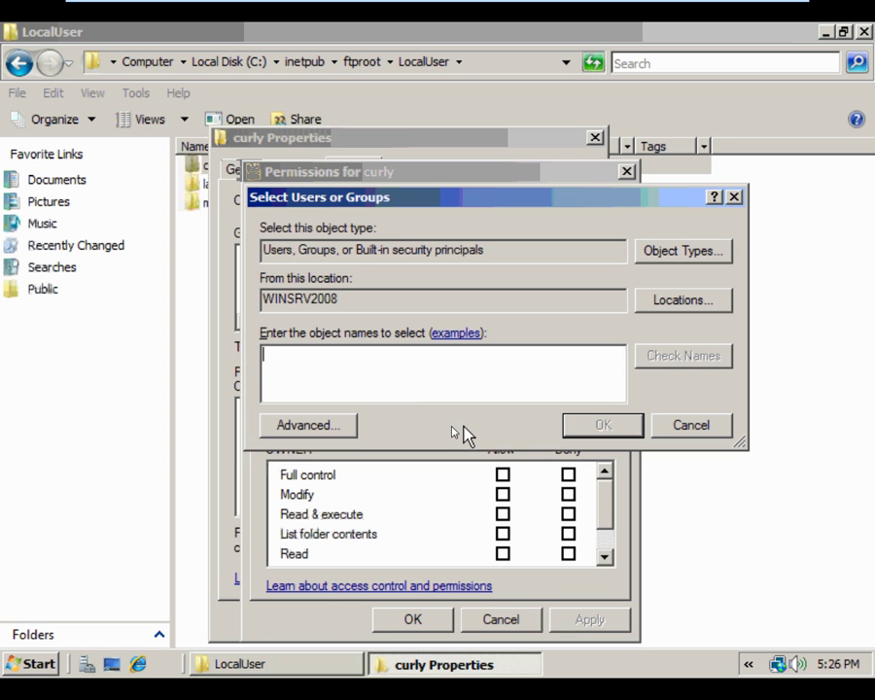
text(curly)
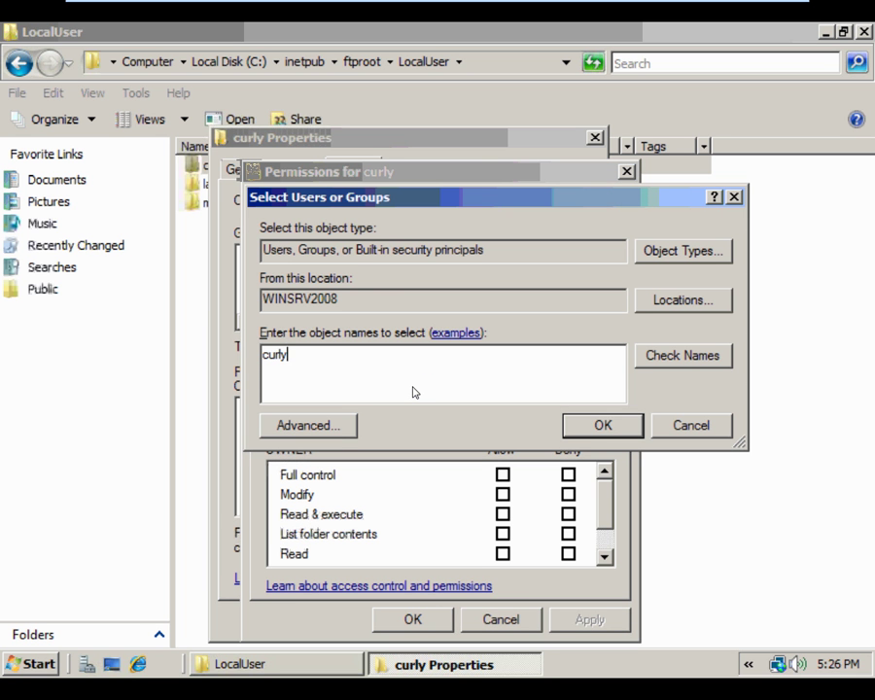
click(597, 430)
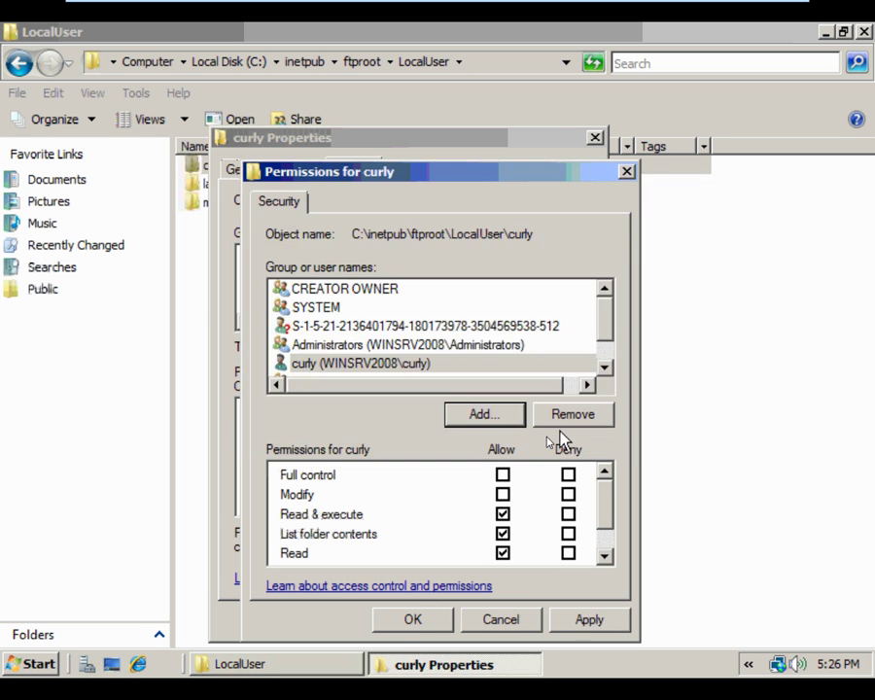
click(502, 475)
click(420, 623)
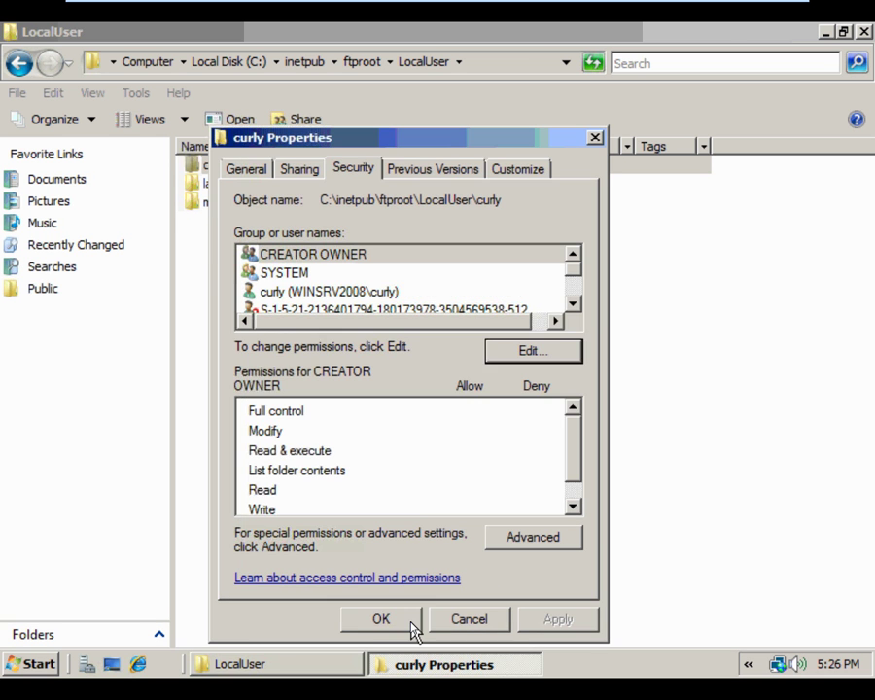
click(412, 627)
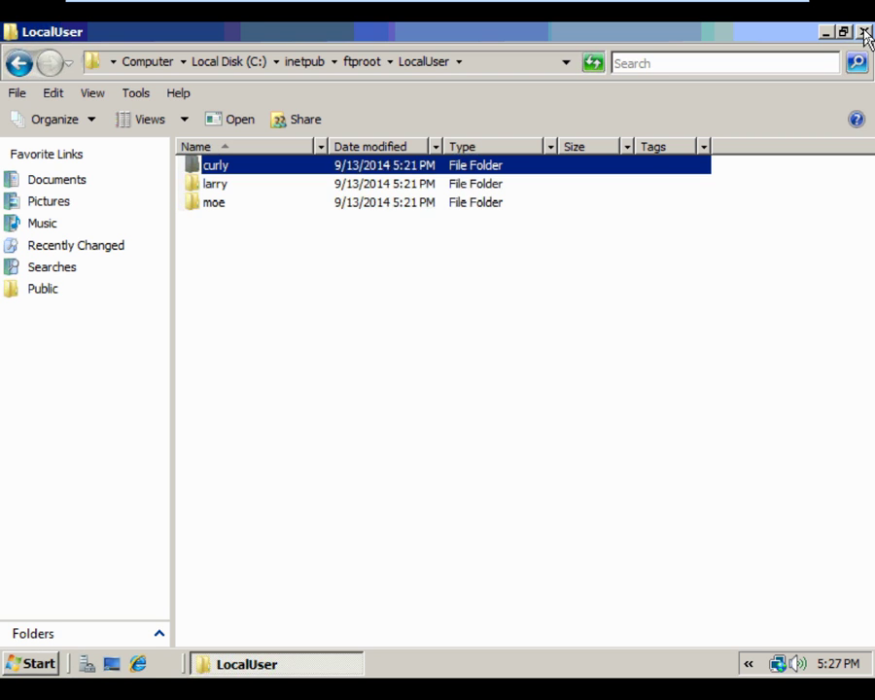
Close the LocalUser Explorer window to return to the desktop
click(864, 33)
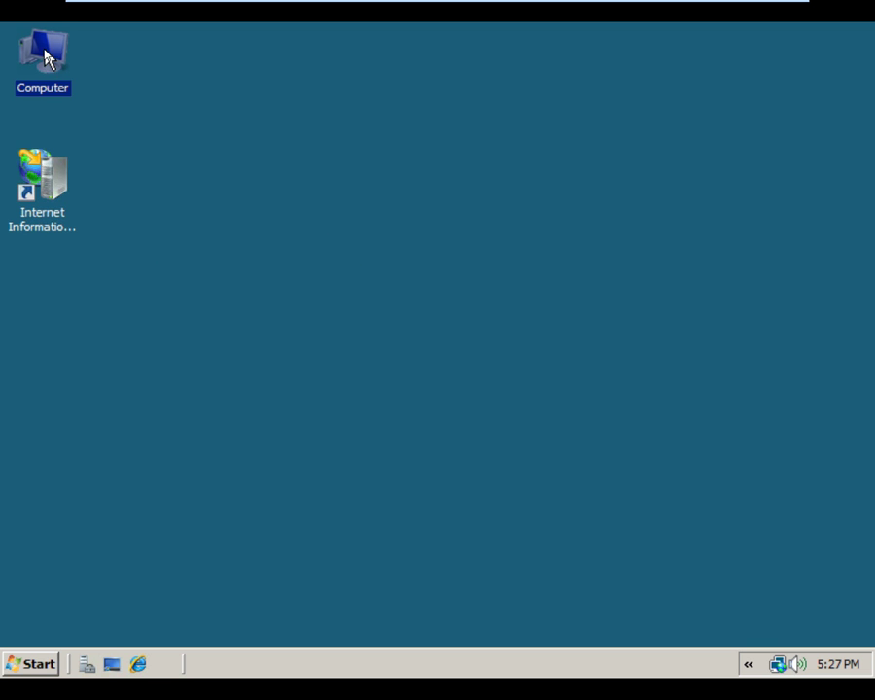
Launch IIS Manager, expand WINSRV2008 and Sites, and bring up Add Web Site
double_click(39, 191)
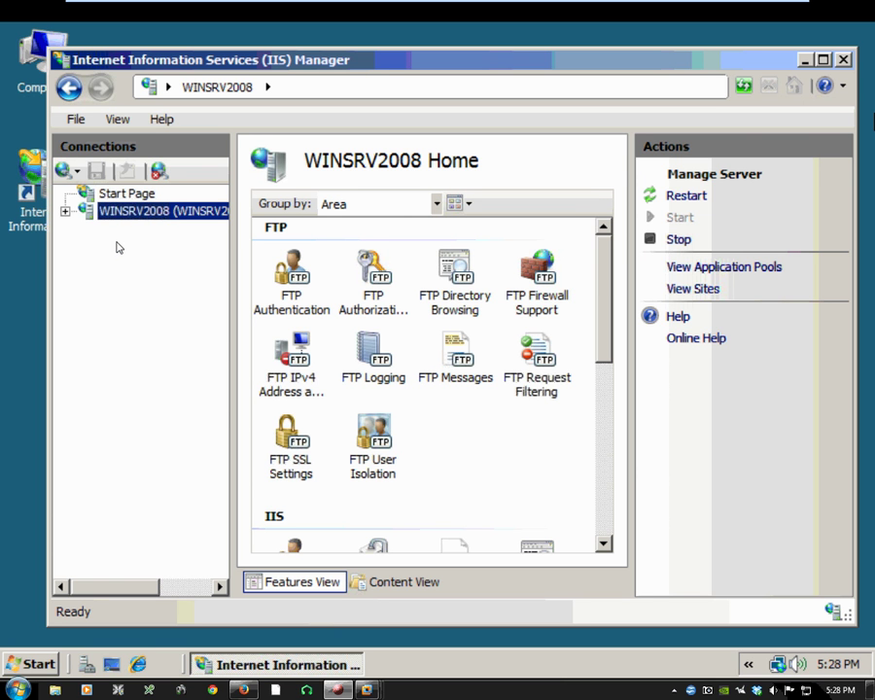
click(65, 212)
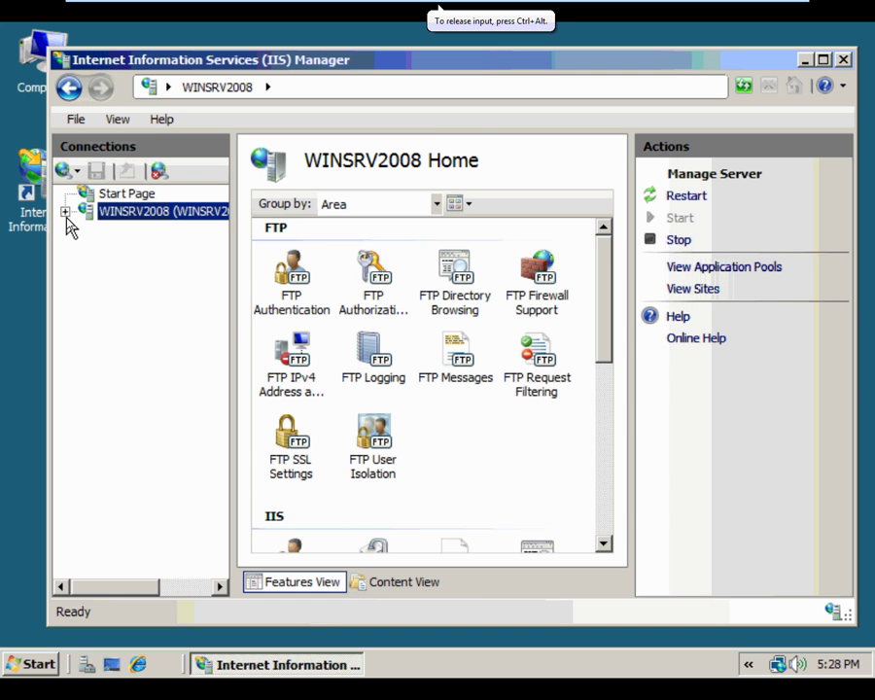
click(65, 211)
click(86, 247)
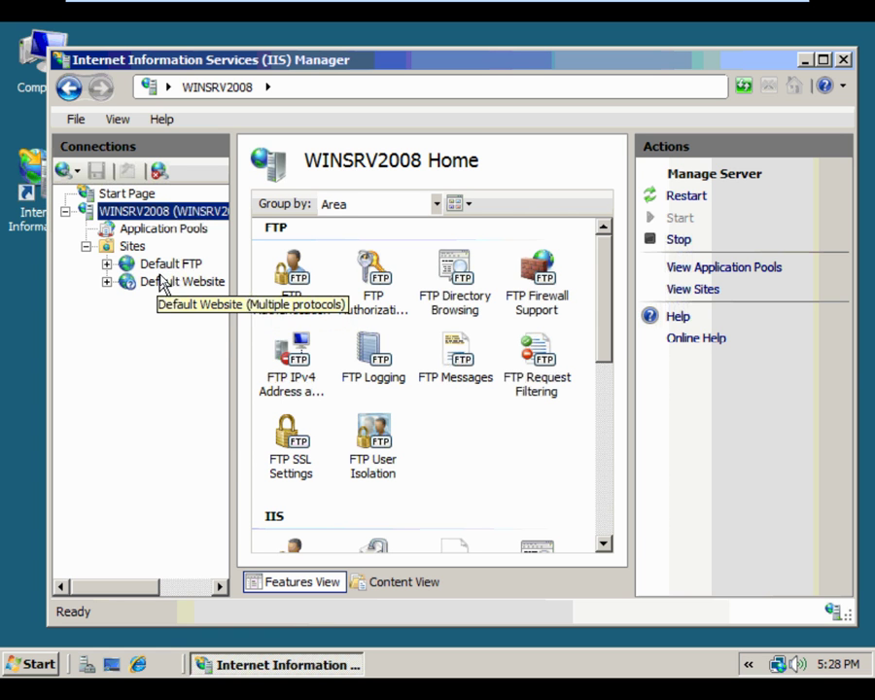
right_click(121, 249)
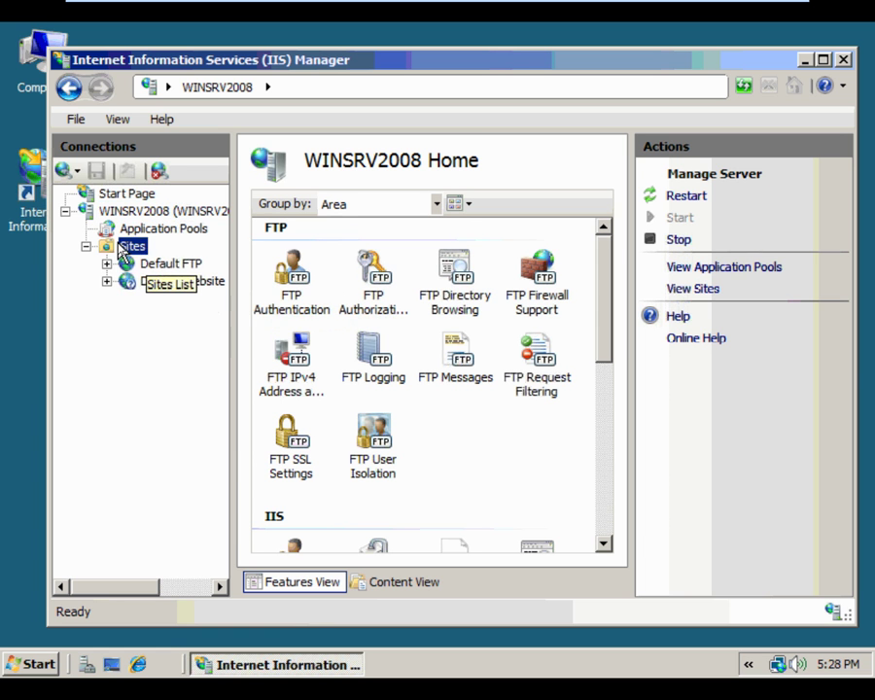
click(179, 257)
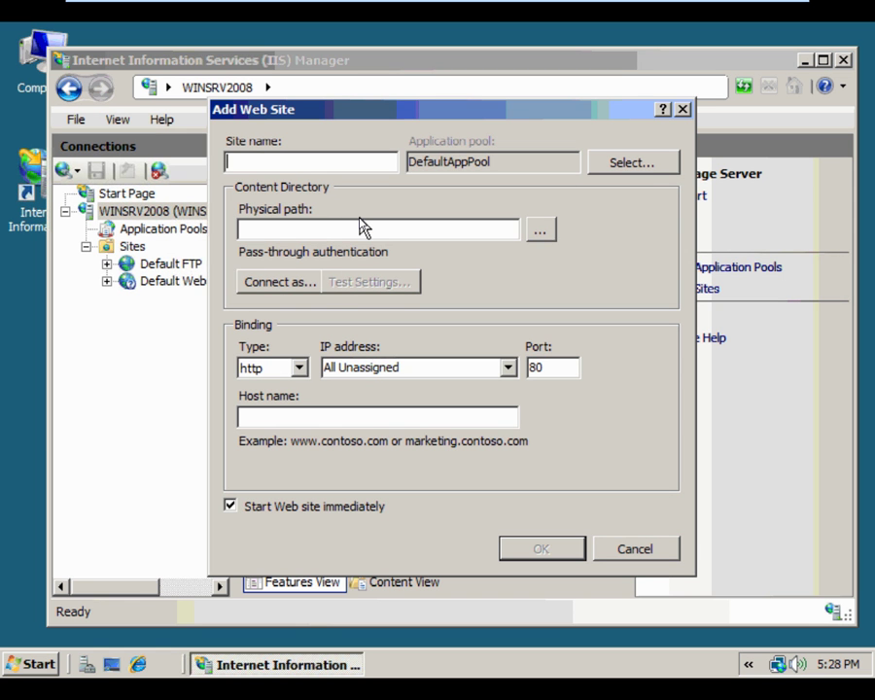
Name the site Moe's Site with physical path C:\inetpub\ftproot\LocalUser\moe
text(Mo)
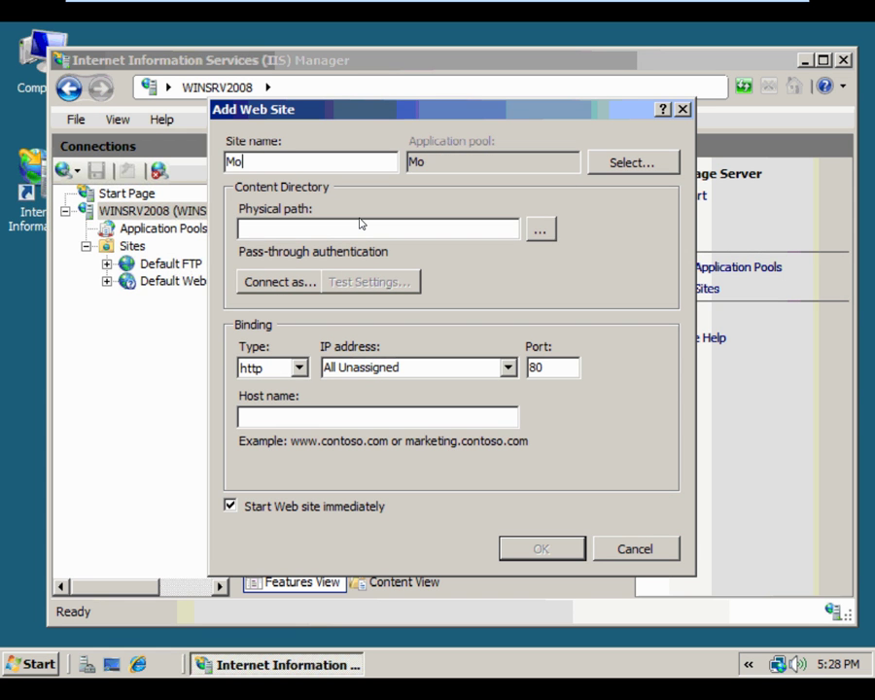
text(e's Site)
click(539, 228)
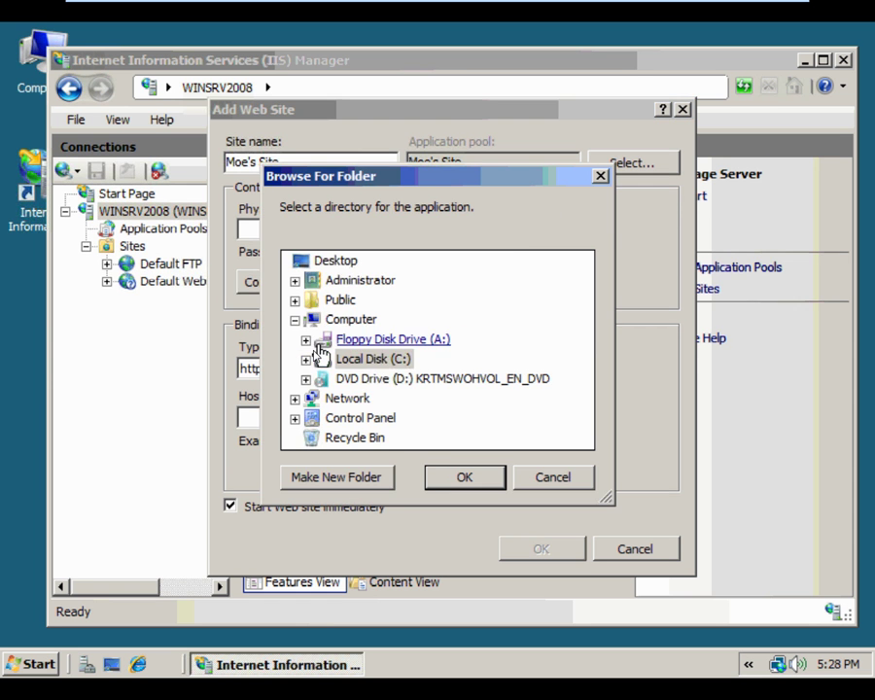
click(303, 358)
click(317, 359)
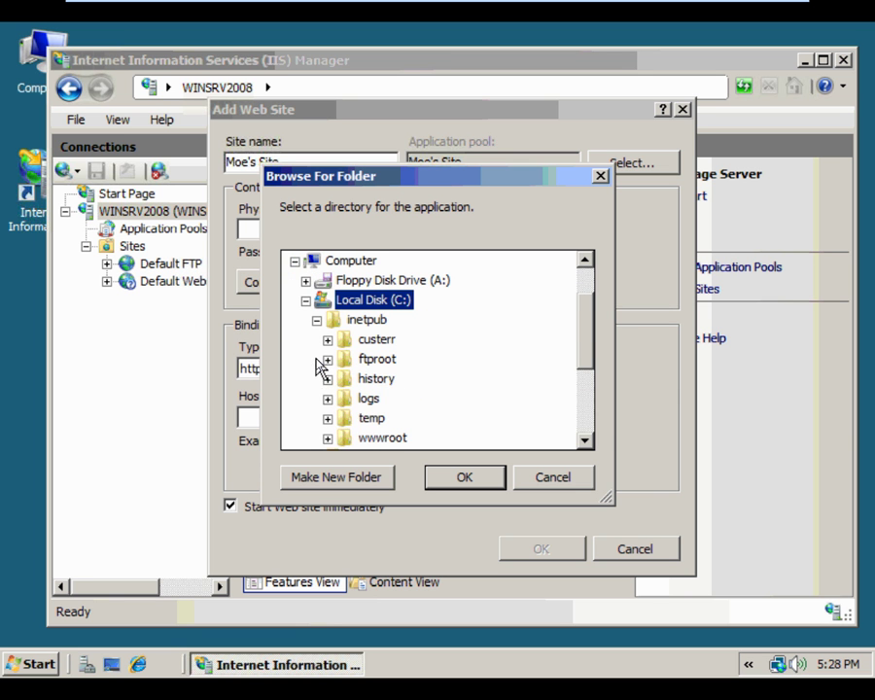
click(328, 360)
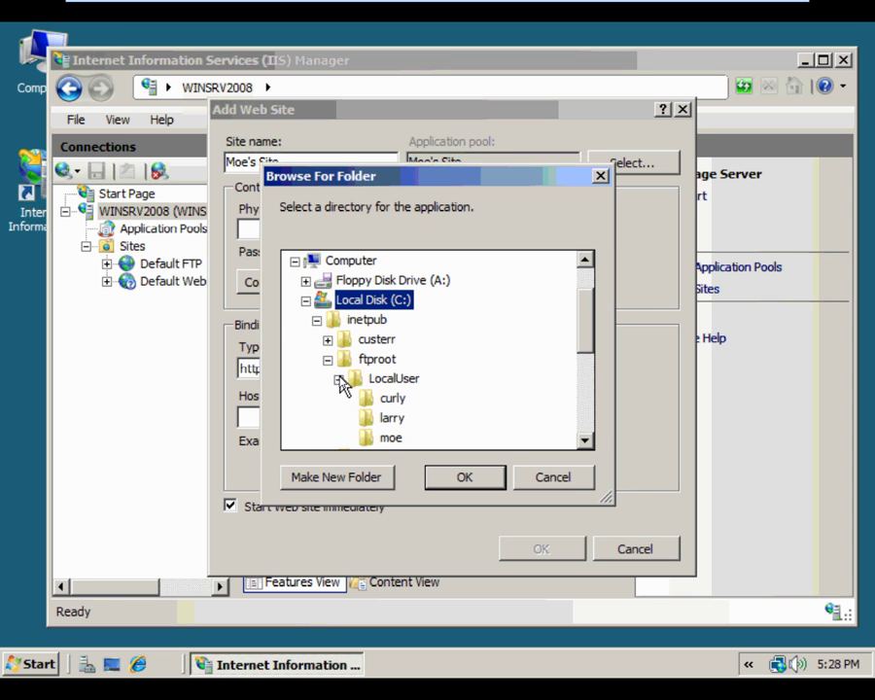
click(339, 379)
click(339, 379)
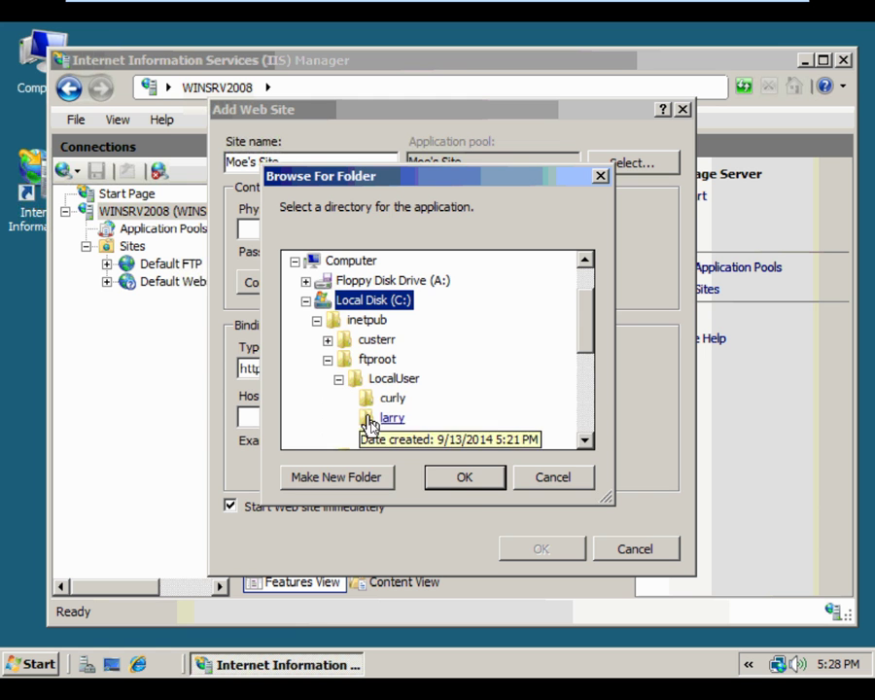
click(387, 437)
click(480, 484)
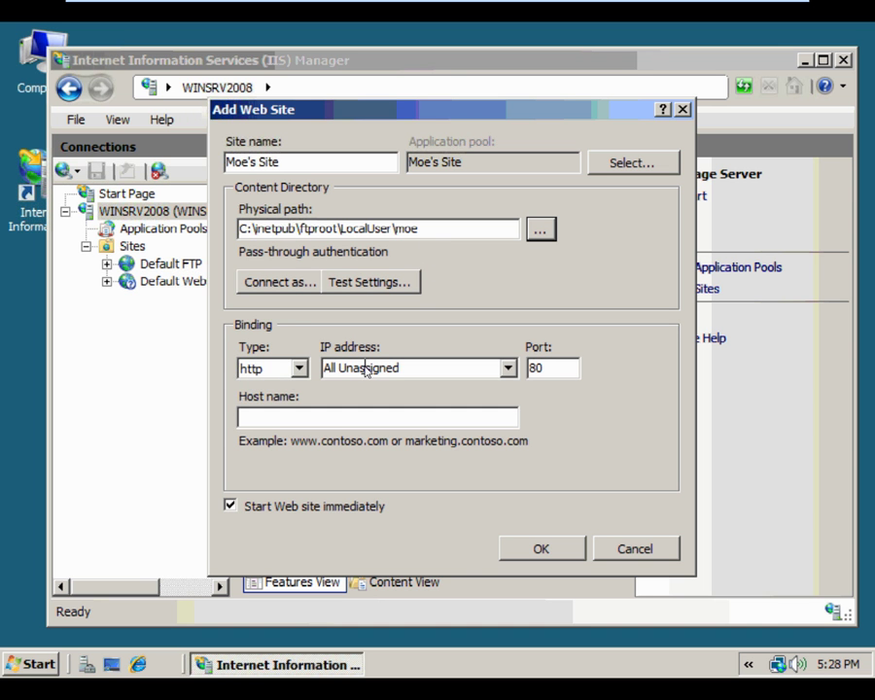
click(508, 368)
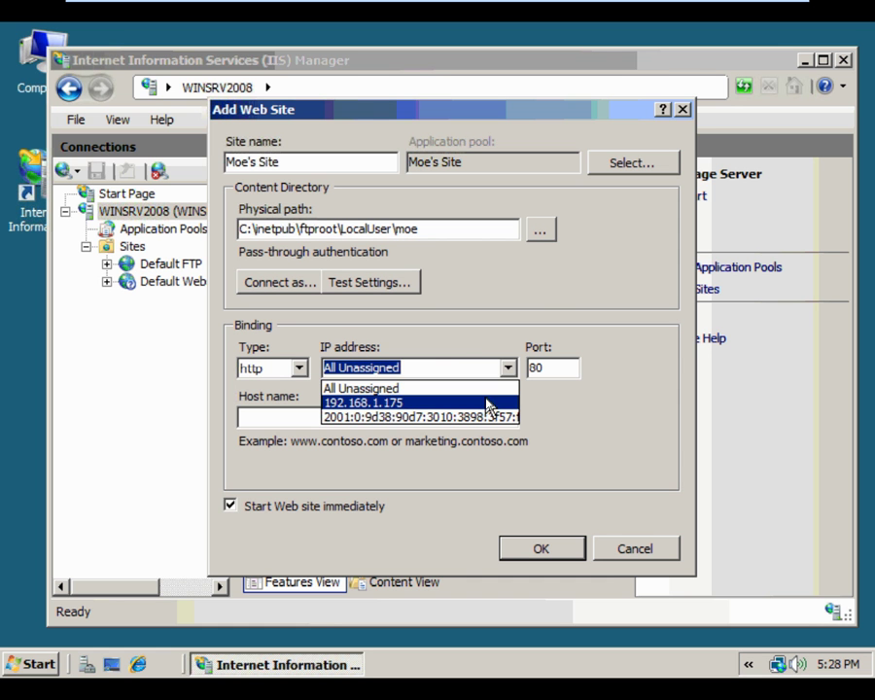
click(488, 408)
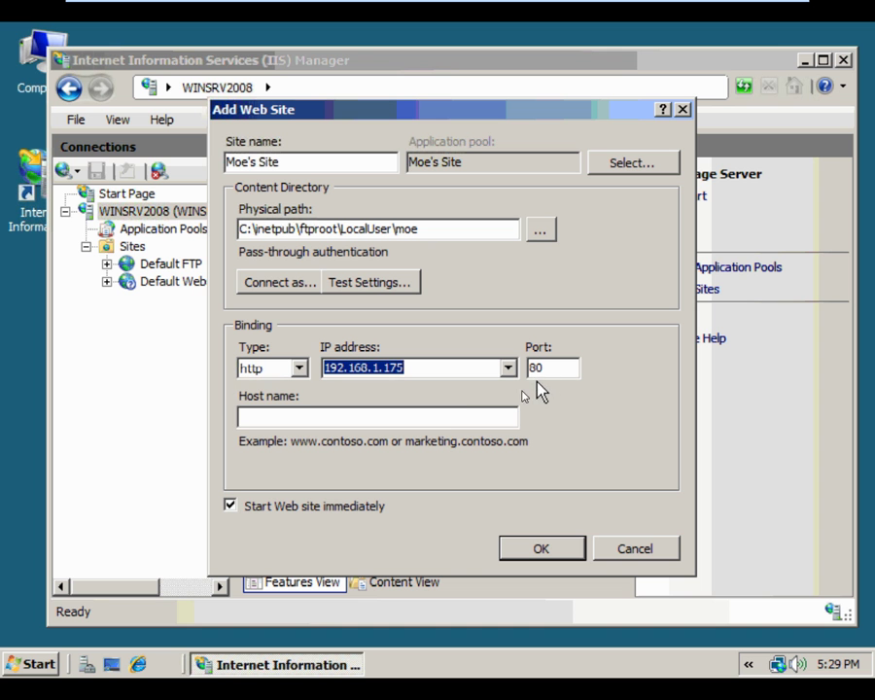
click(469, 422)
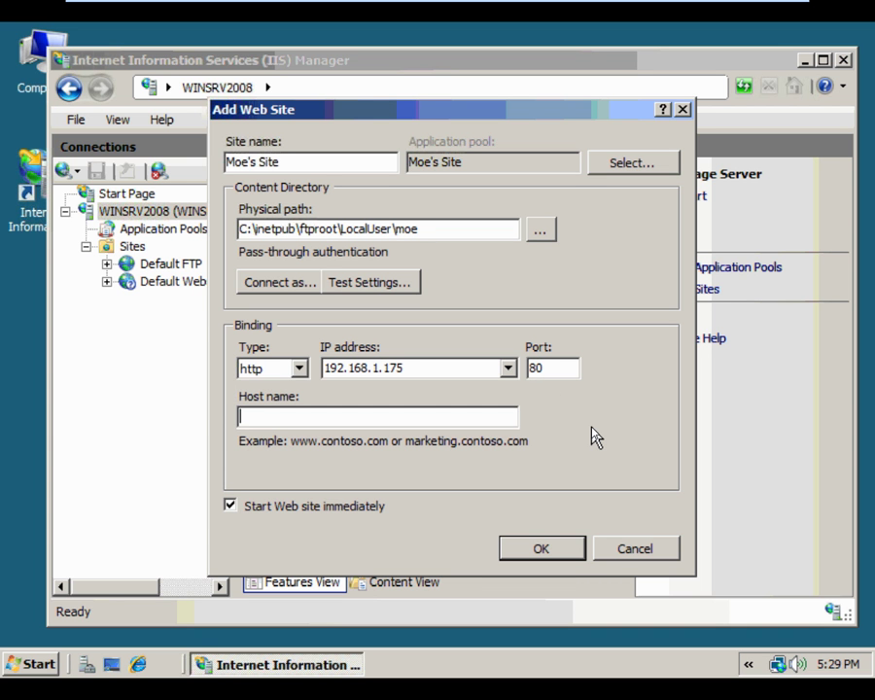
text(www)
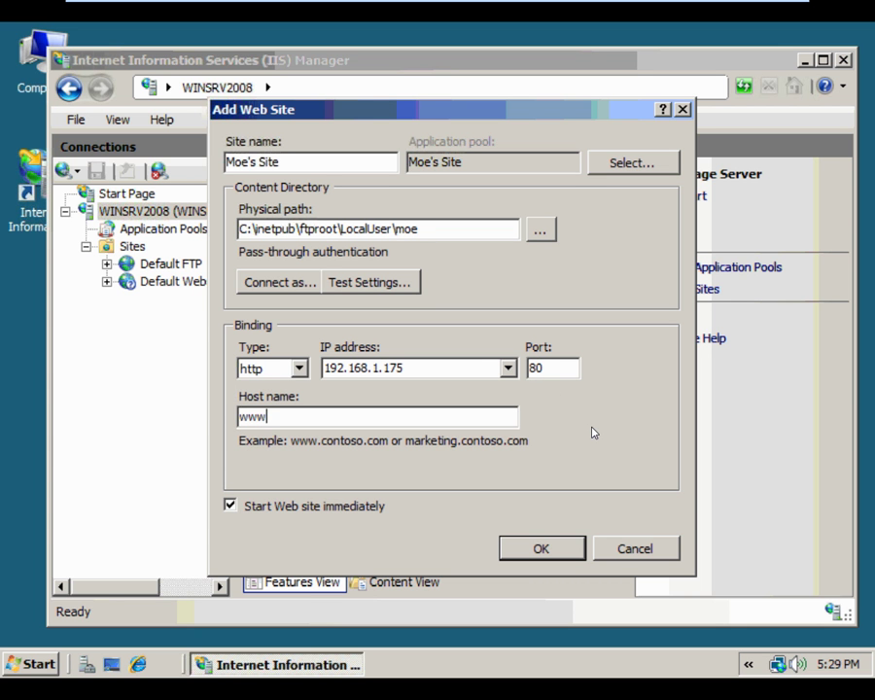
text(.zzzmoe.com)
click(549, 566)
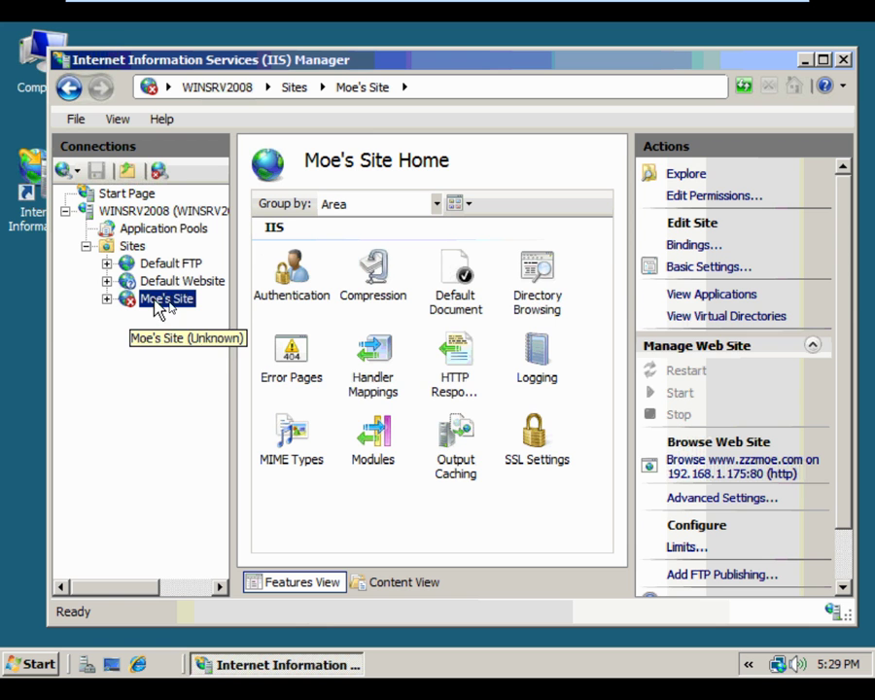
Move index.html to the top of Moe's Site default documents, ahead of Default.htm
double_click(460, 270)
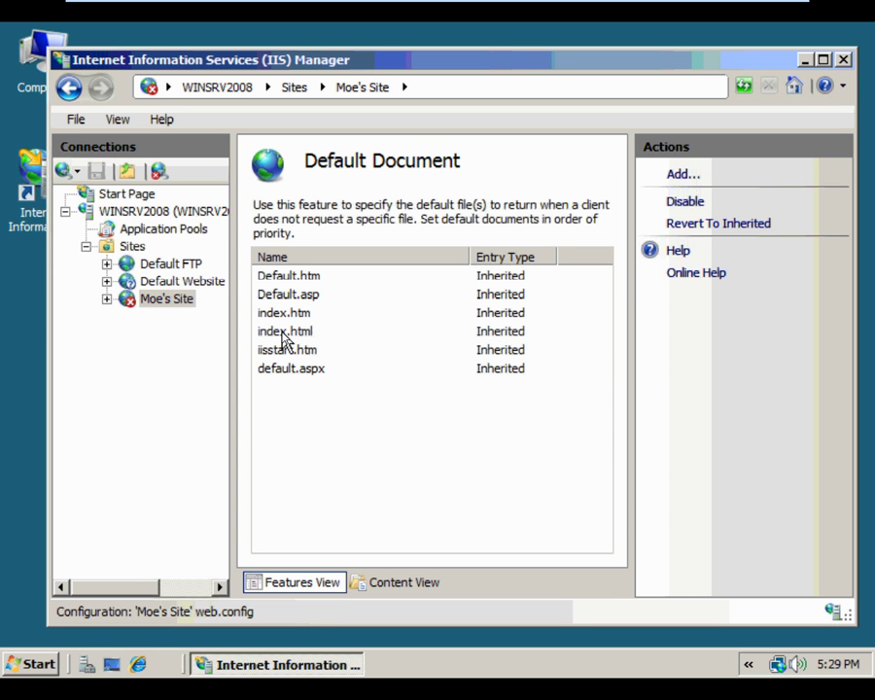
click(284, 336)
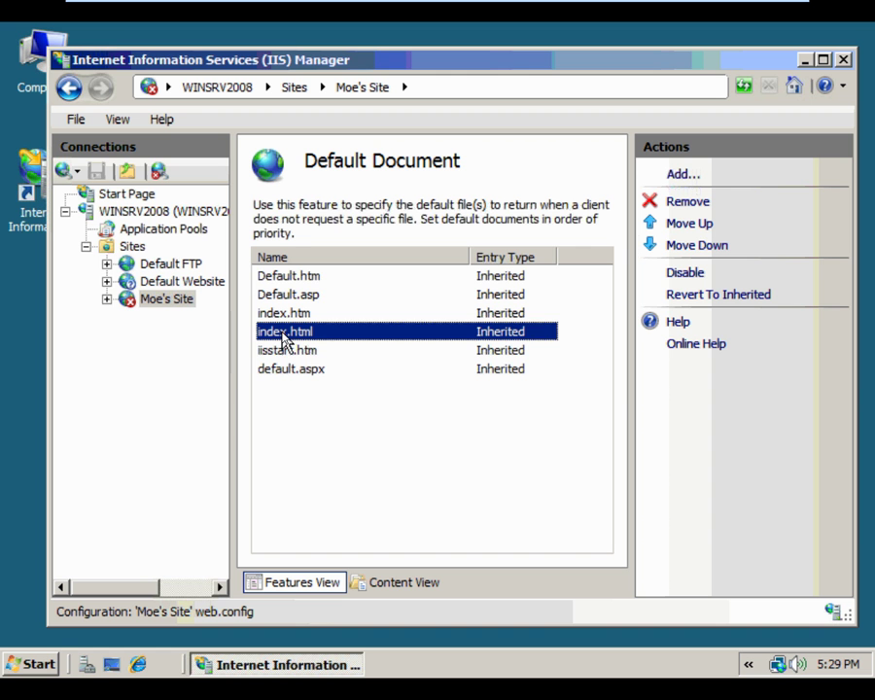
click(683, 225)
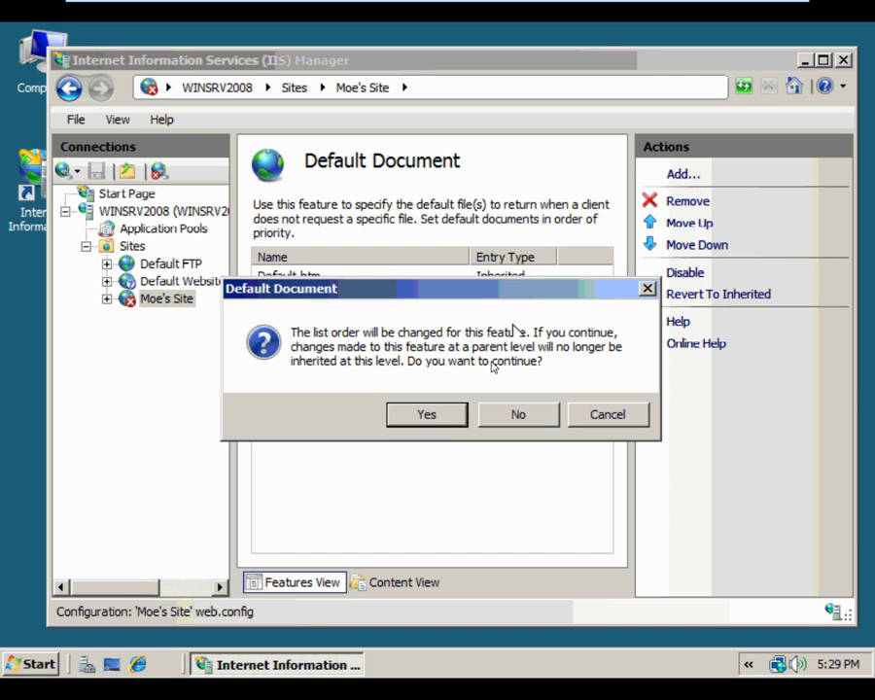
click(439, 420)
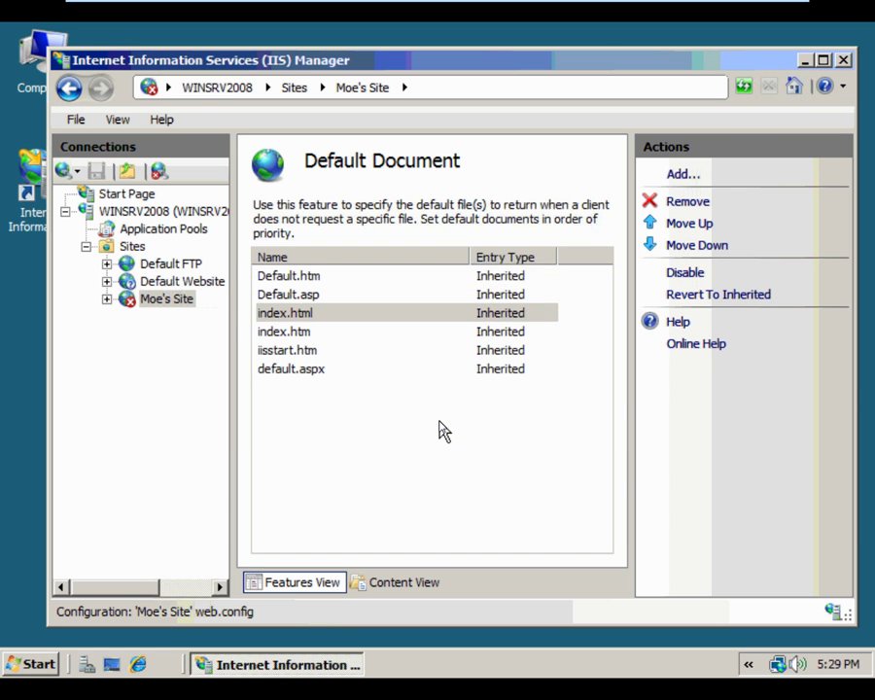
click(691, 226)
click(691, 226)
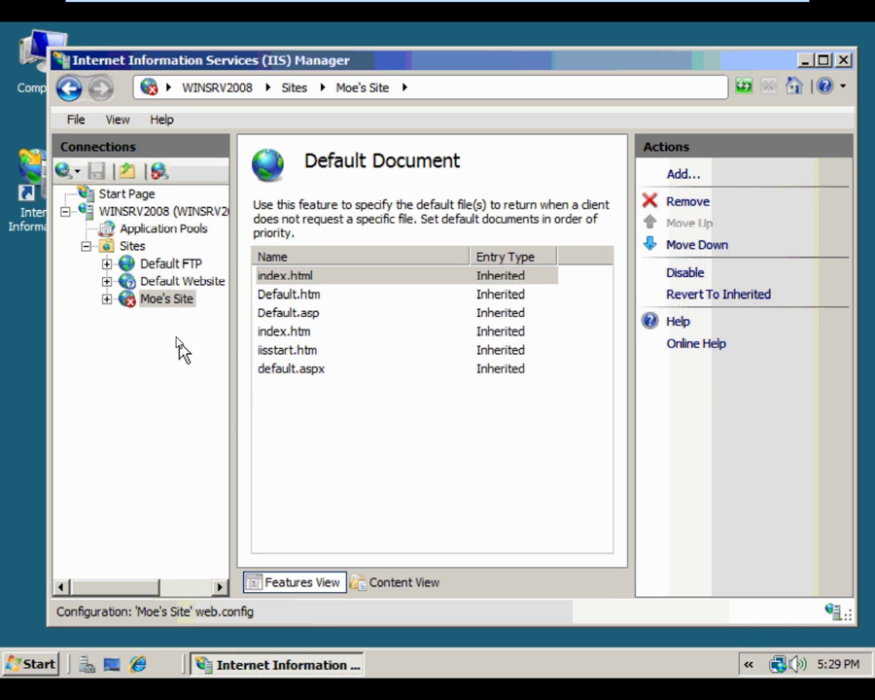
click(163, 304)
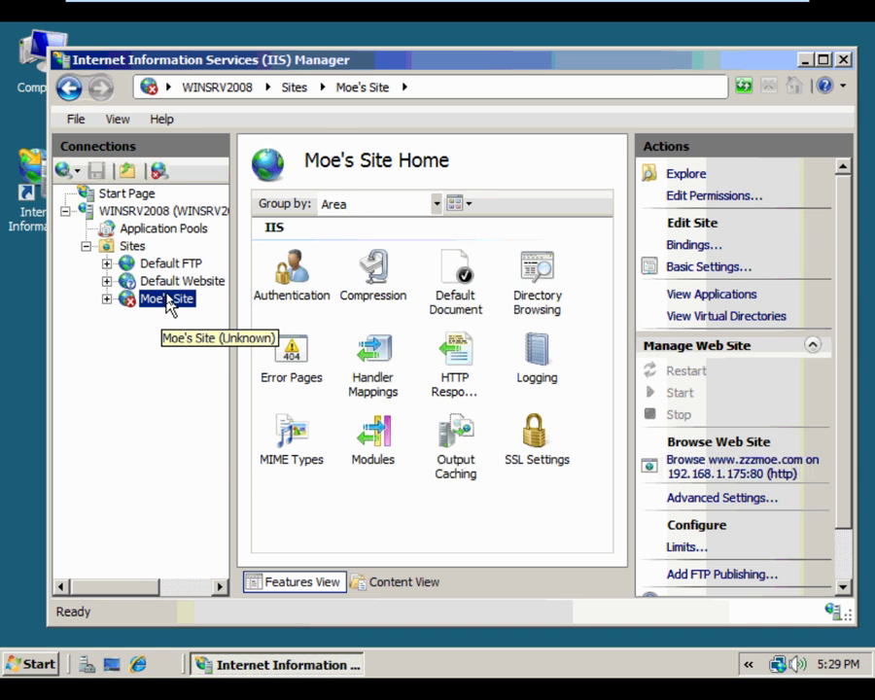
Add a web site named Larry's Site with physical path C:\inetpub\ftproot\LocalUser\larry
click(130, 249)
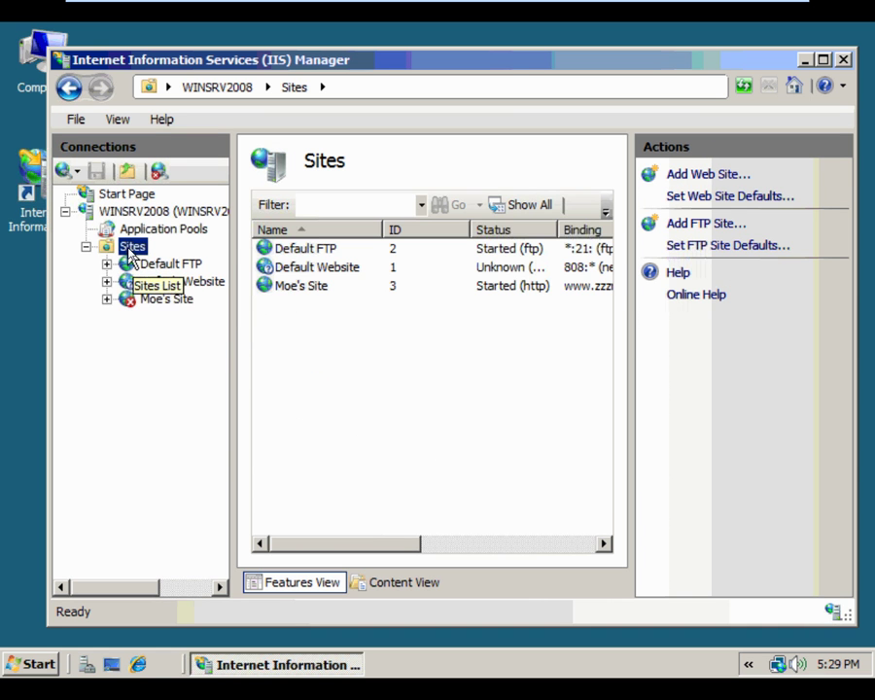
right_click(130, 249)
click(180, 268)
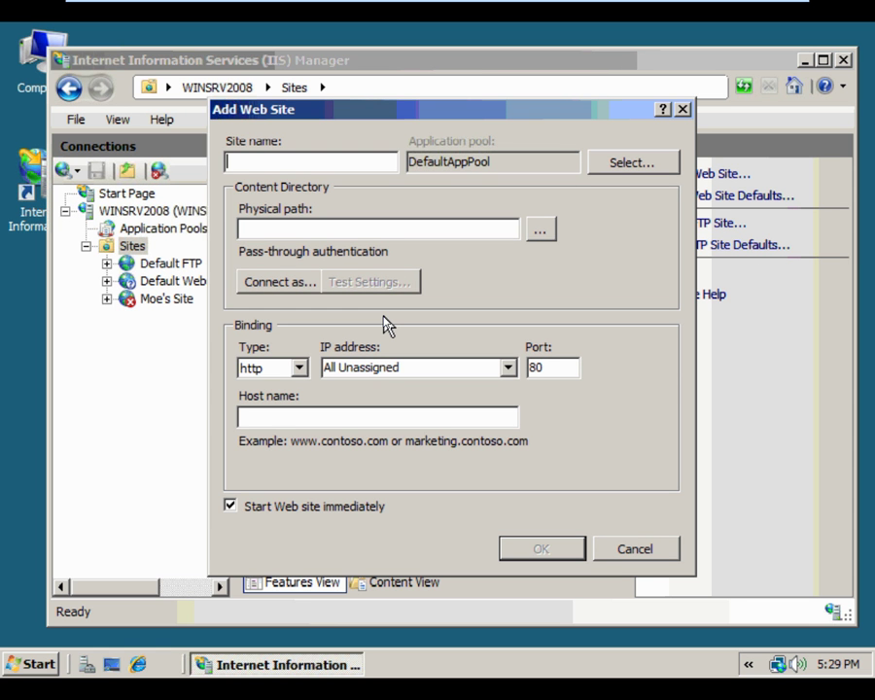
text(L)
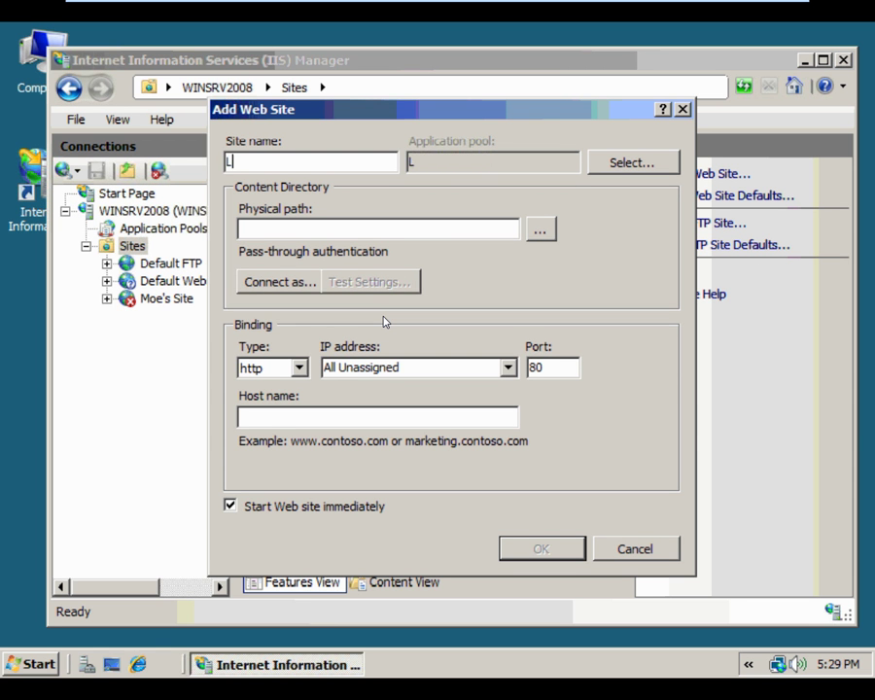
text(arry's Site)
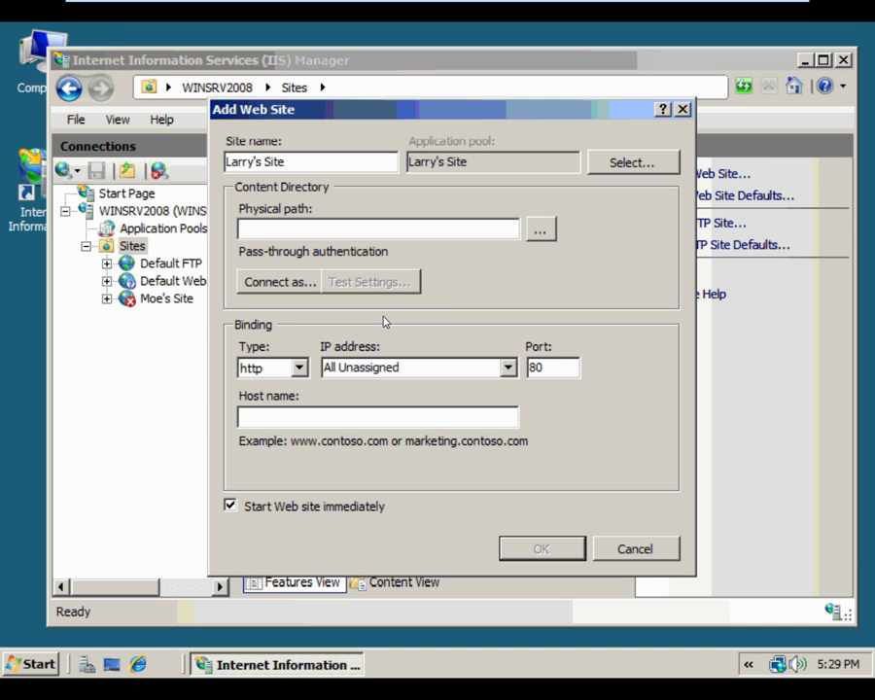
click(541, 228)
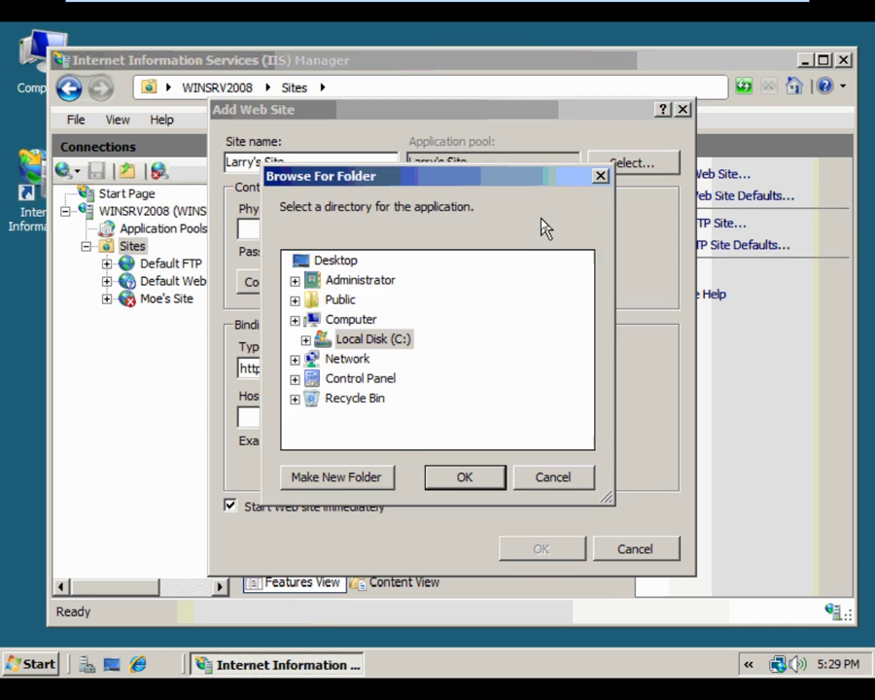
click(306, 359)
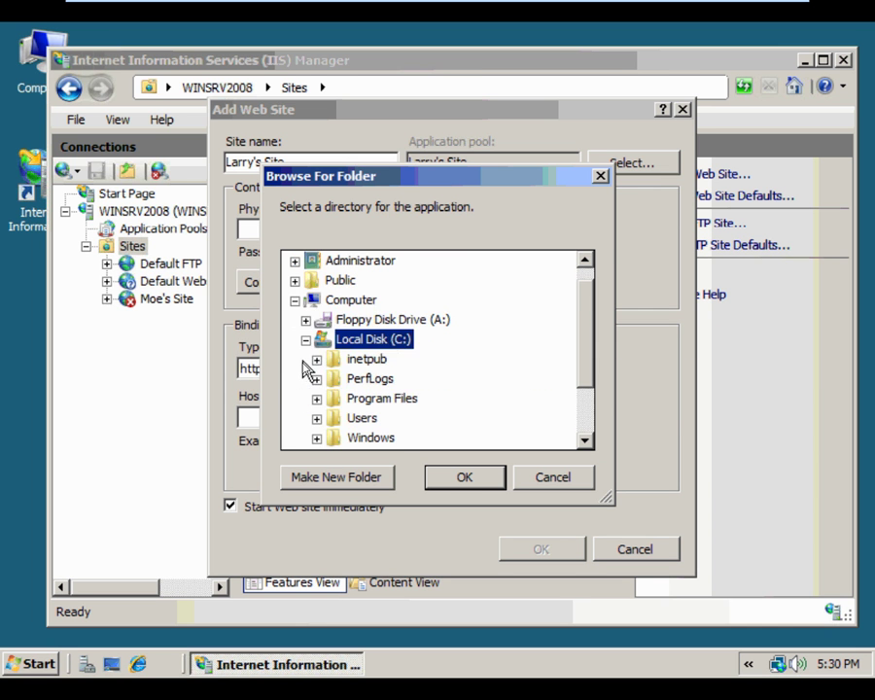
click(316, 359)
click(326, 359)
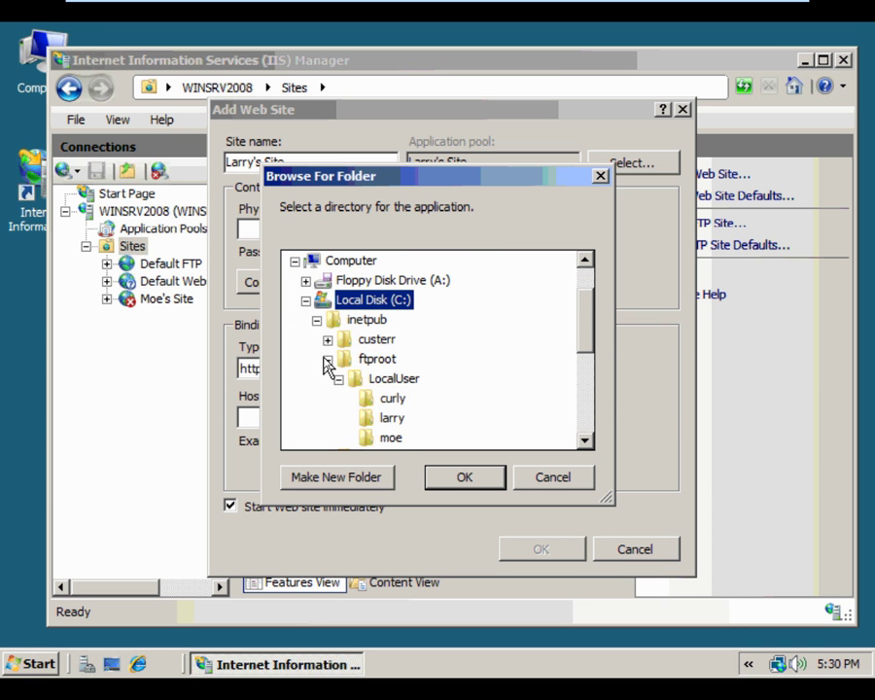
click(395, 419)
click(457, 478)
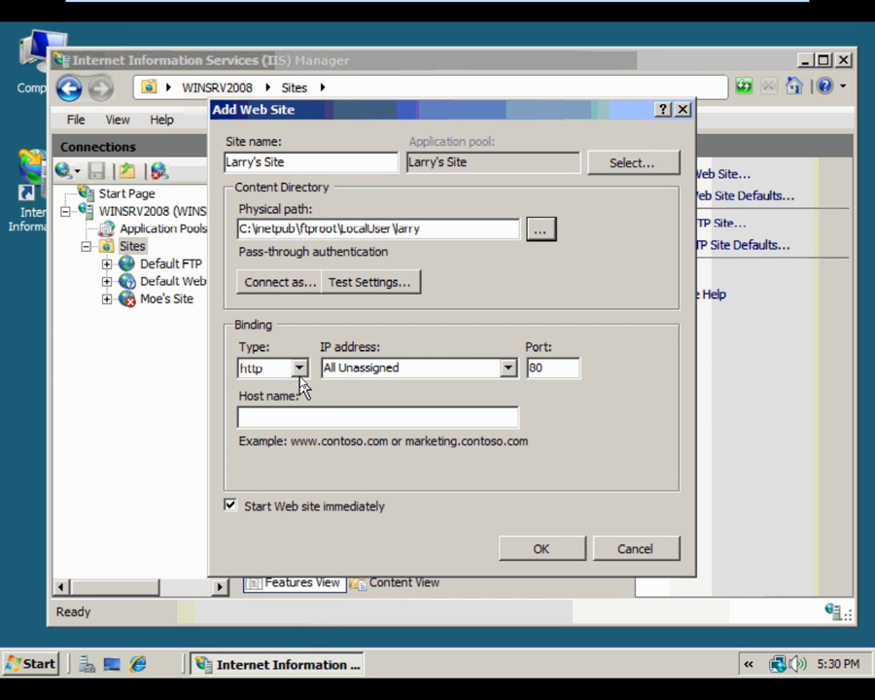
click(507, 367)
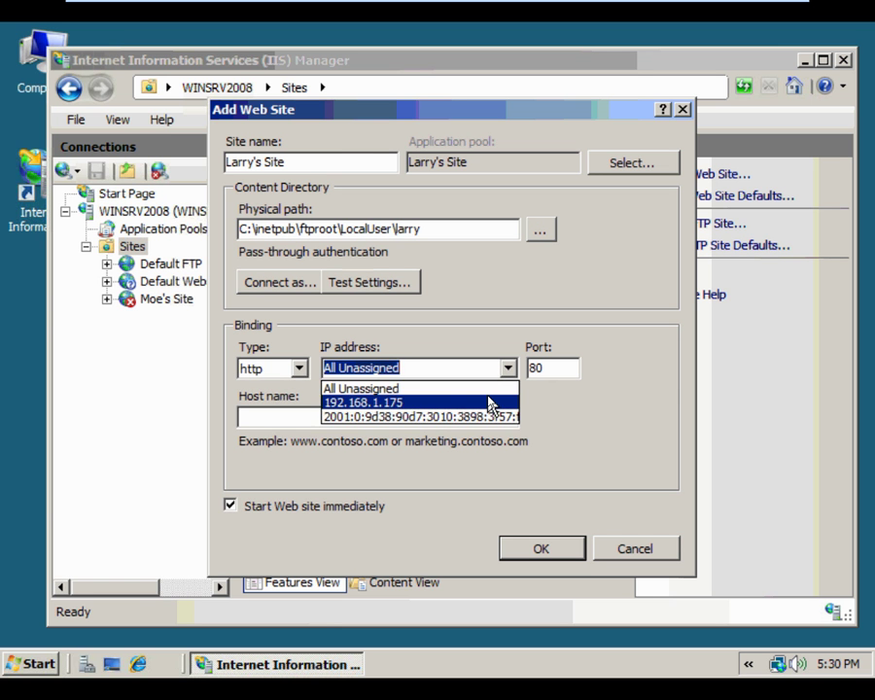
click(488, 402)
click(447, 417)
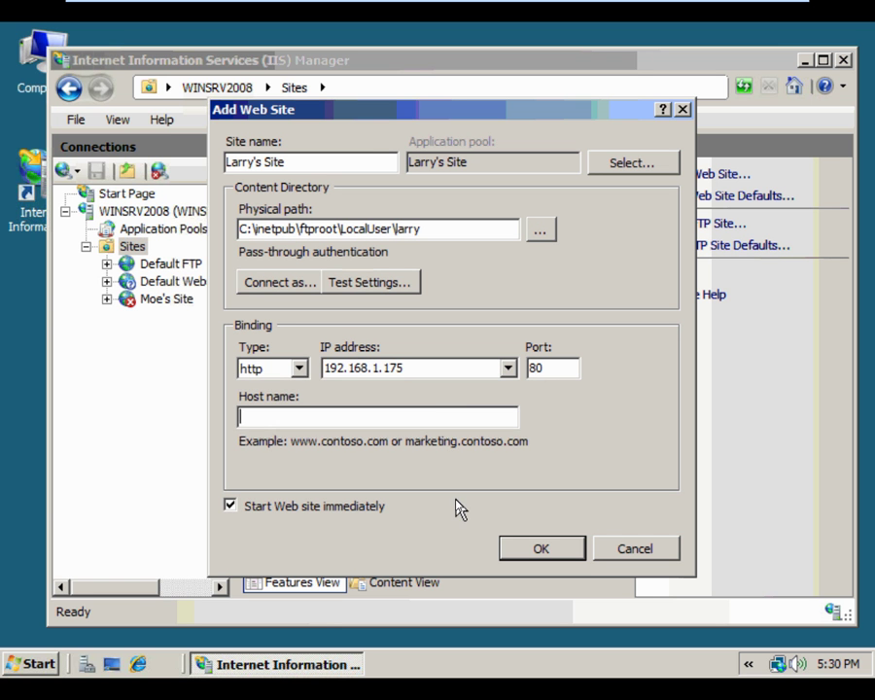
text(www)
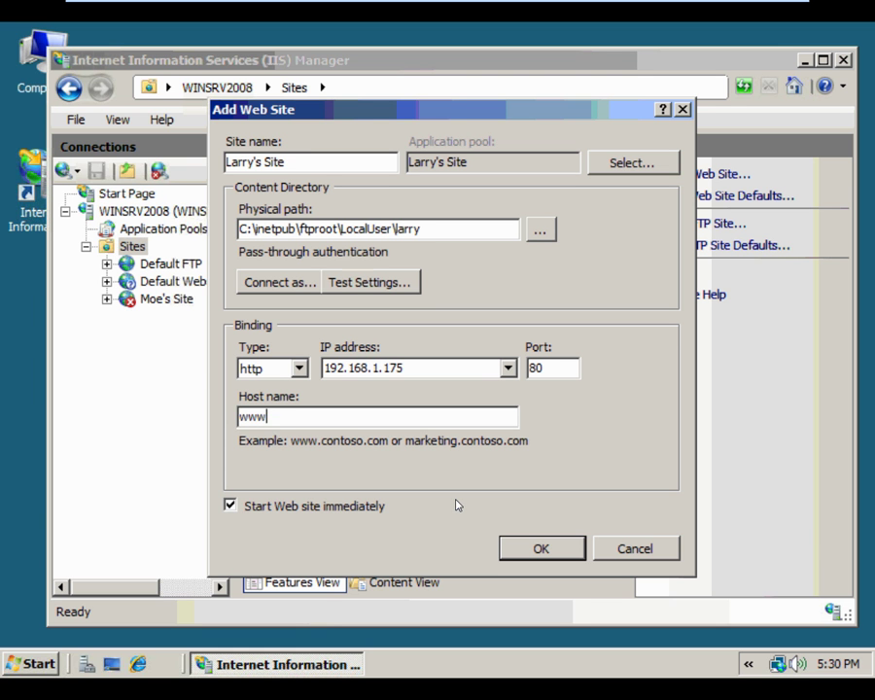
text(.zzzlarry.)
key(BackSpace)
text(larry.com)
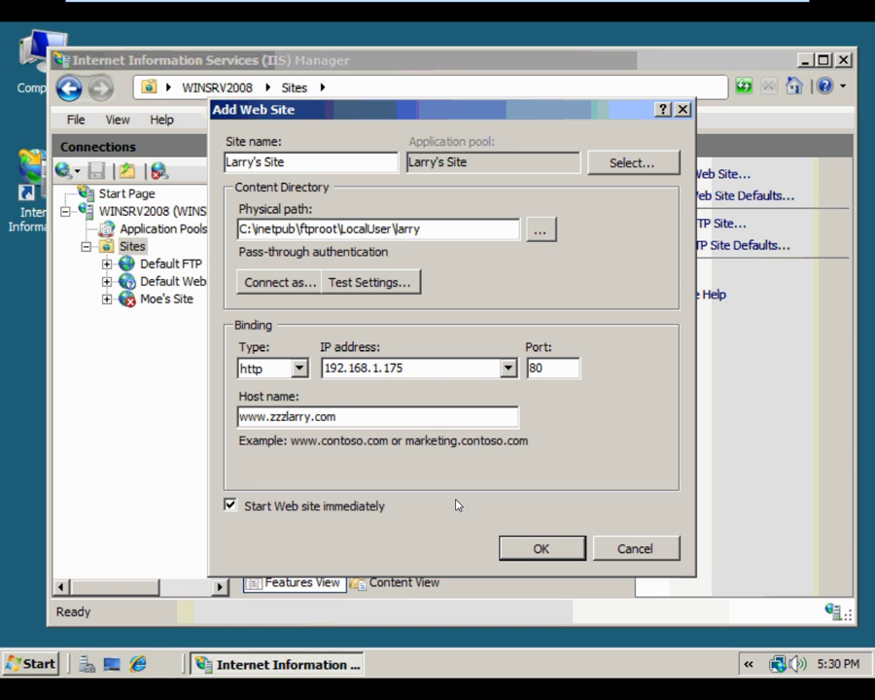
click(525, 549)
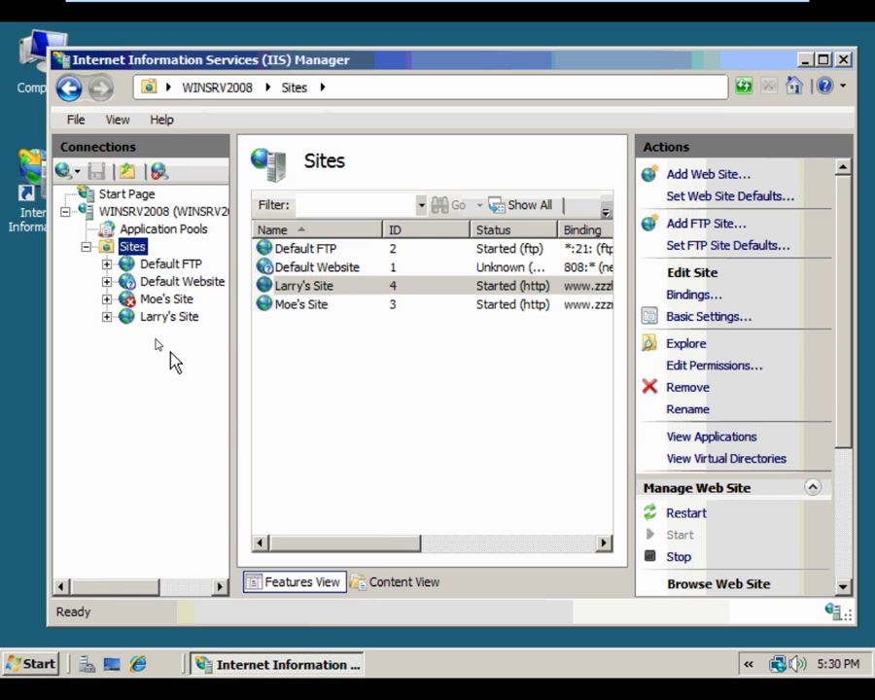
Check the home pages of Moe's Site and Larry's Site
click(155, 299)
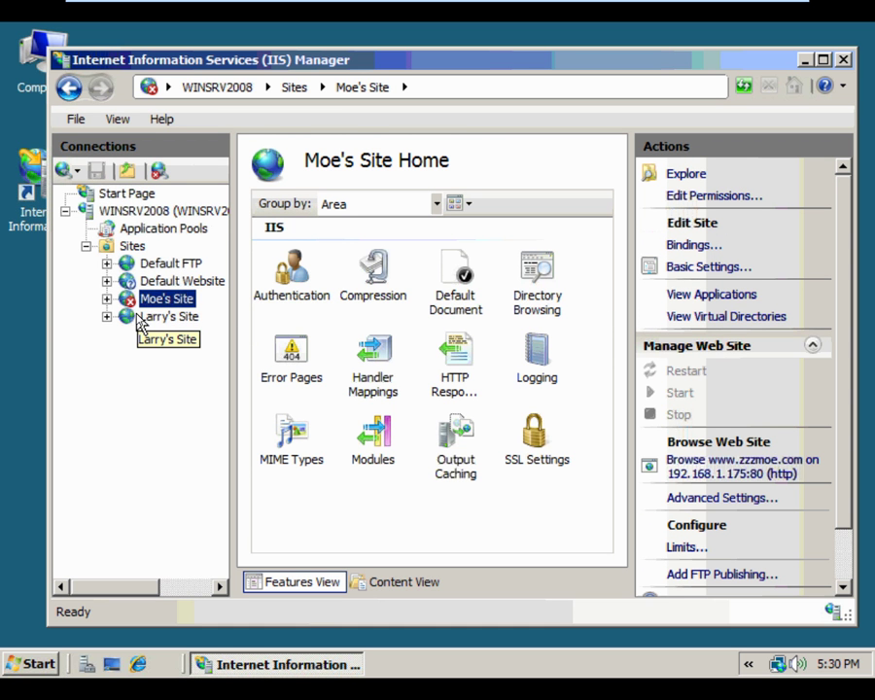
click(140, 319)
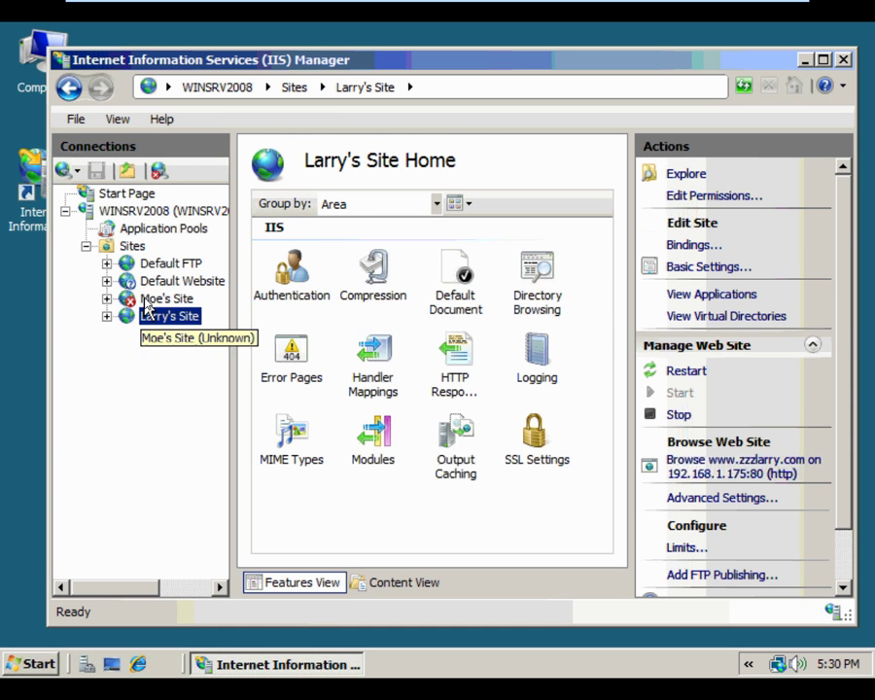
click(154, 300)
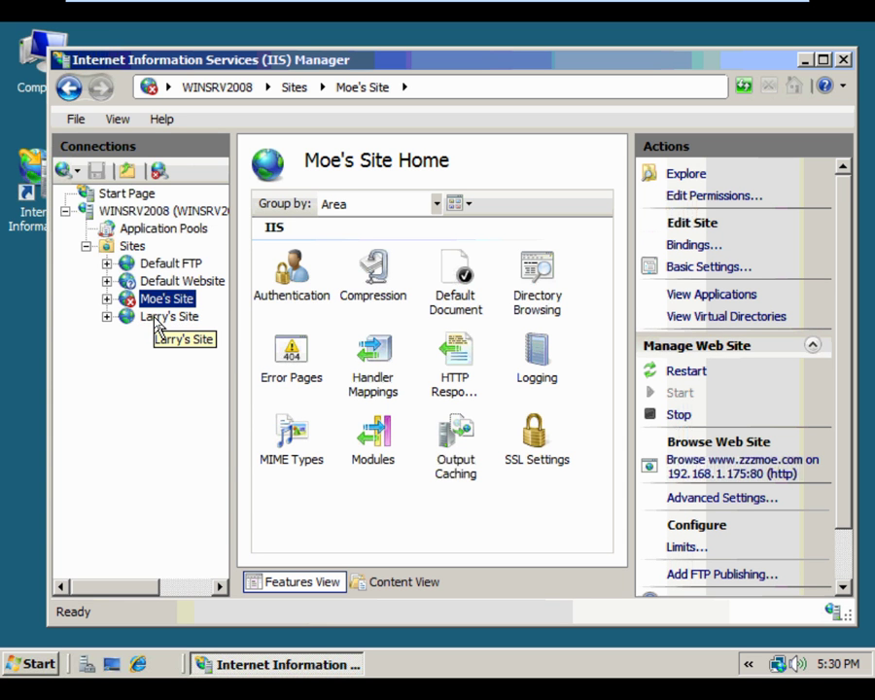
right_click(136, 249)
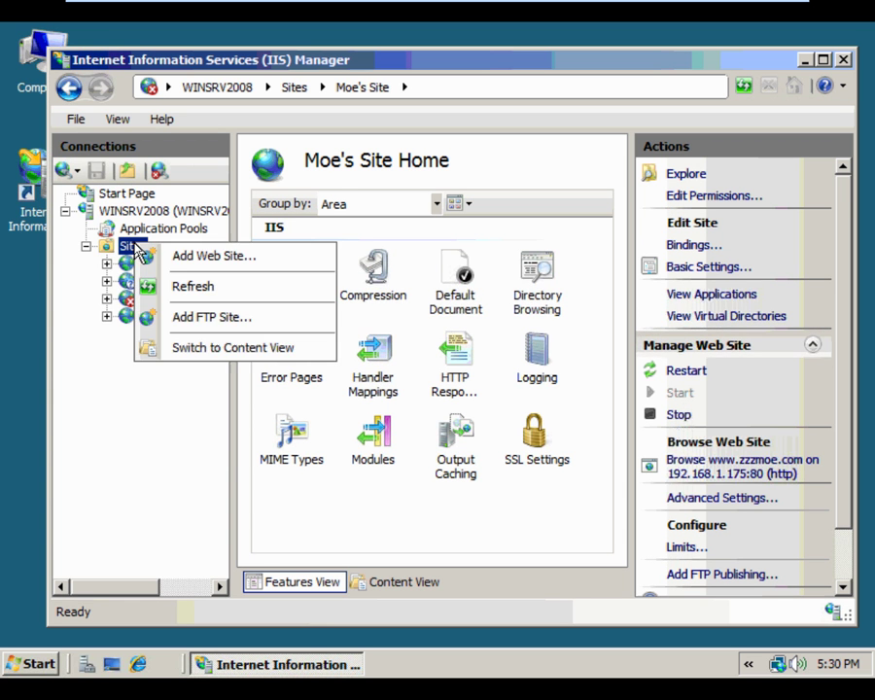
Add a web site named Curly's Site with physical path C:\inetpub\ftproot\LocalUser\curly
click(206, 259)
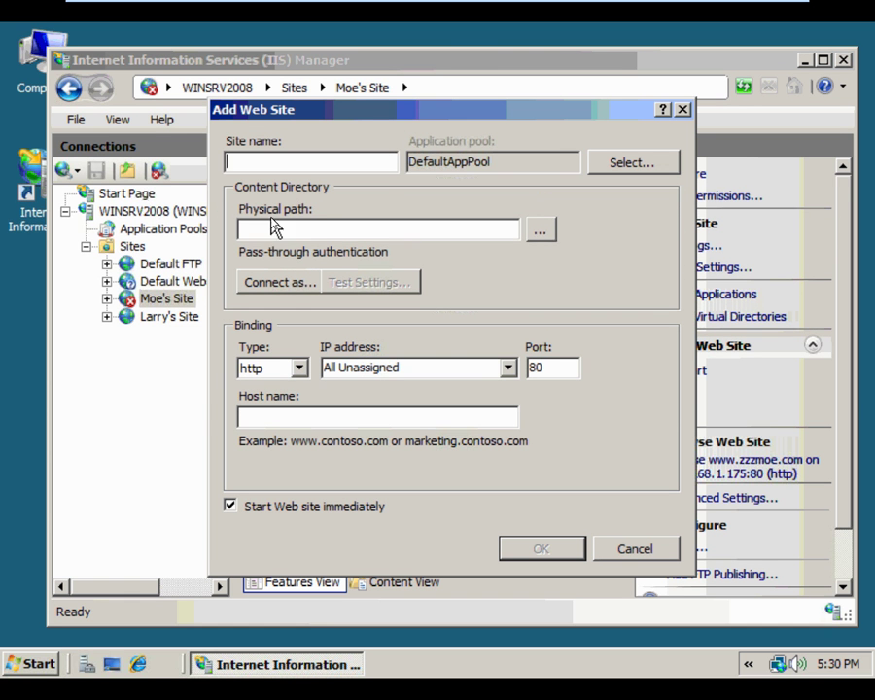
text(C)
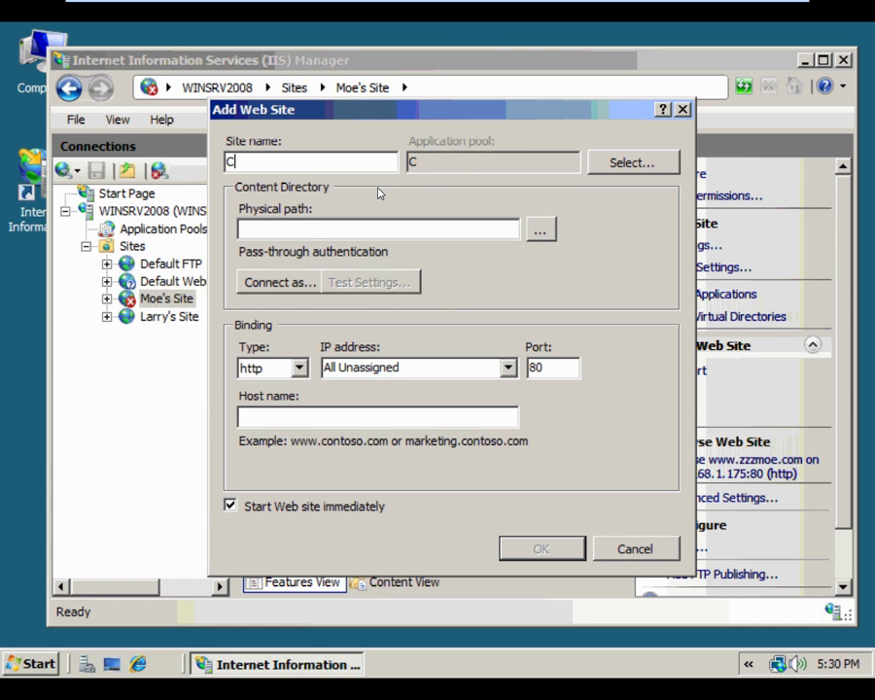
text(urly's Site)
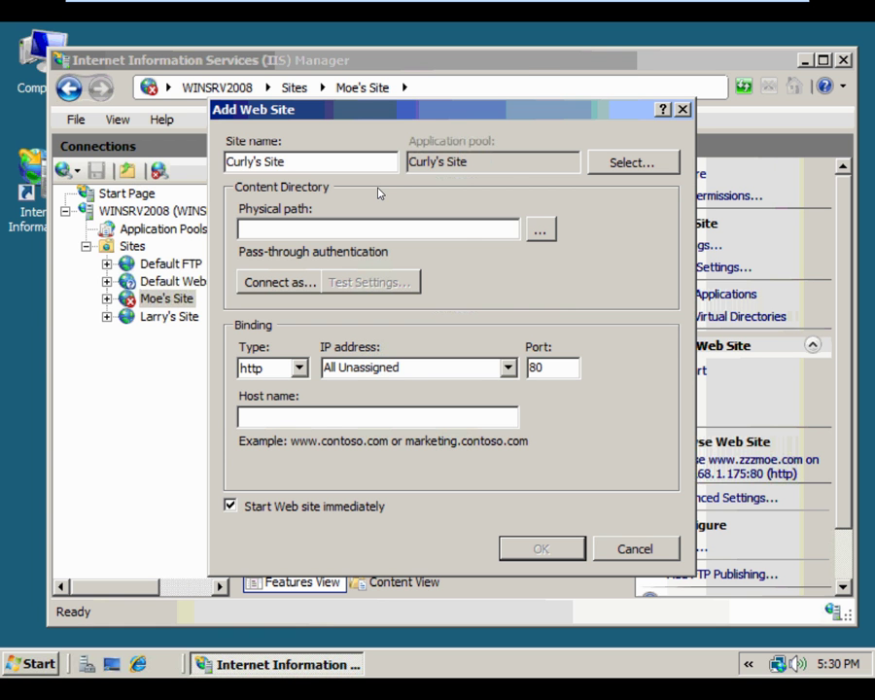
click(540, 233)
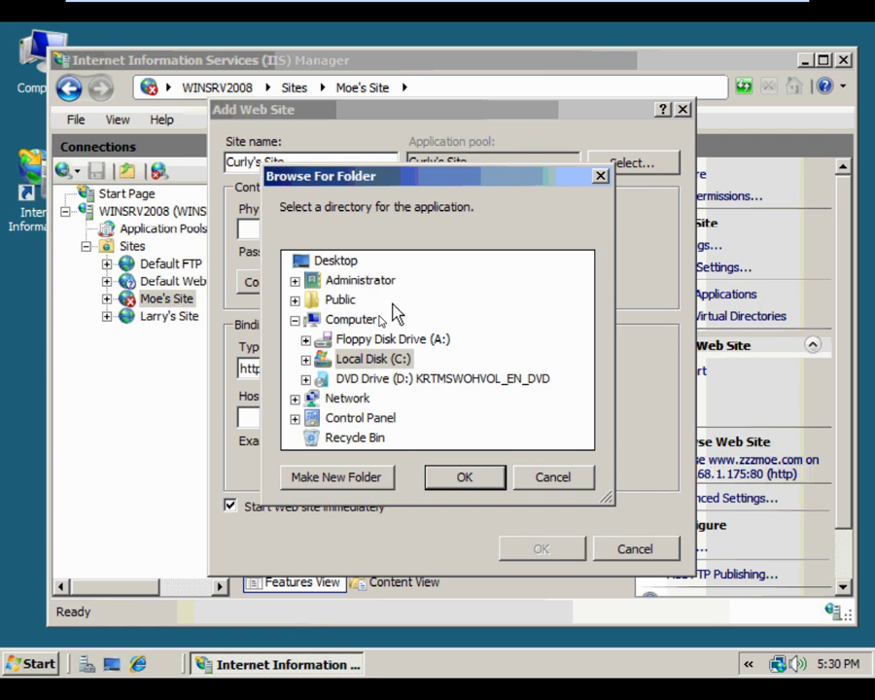
click(305, 360)
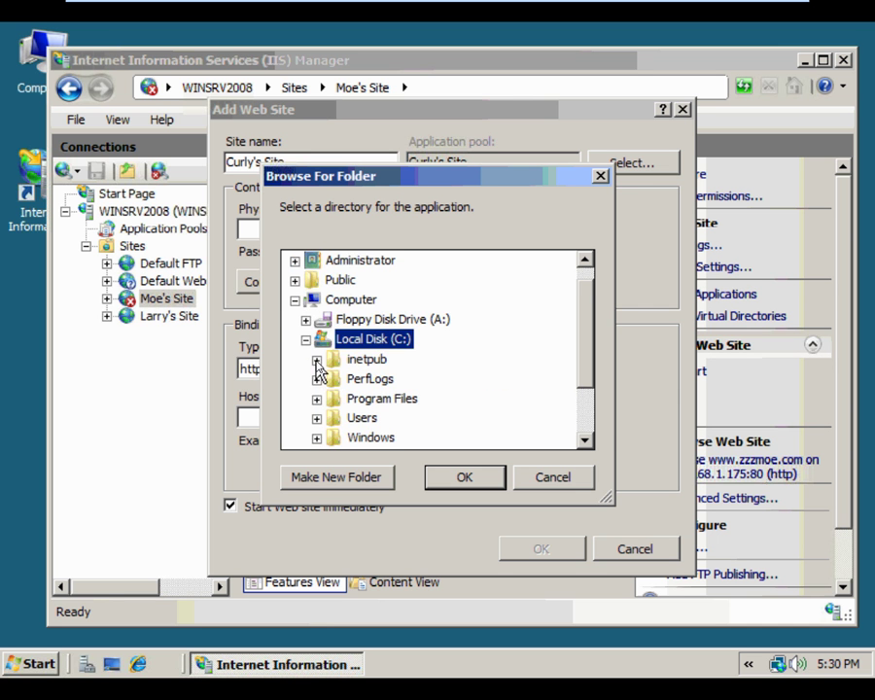
click(316, 361)
click(328, 360)
click(338, 378)
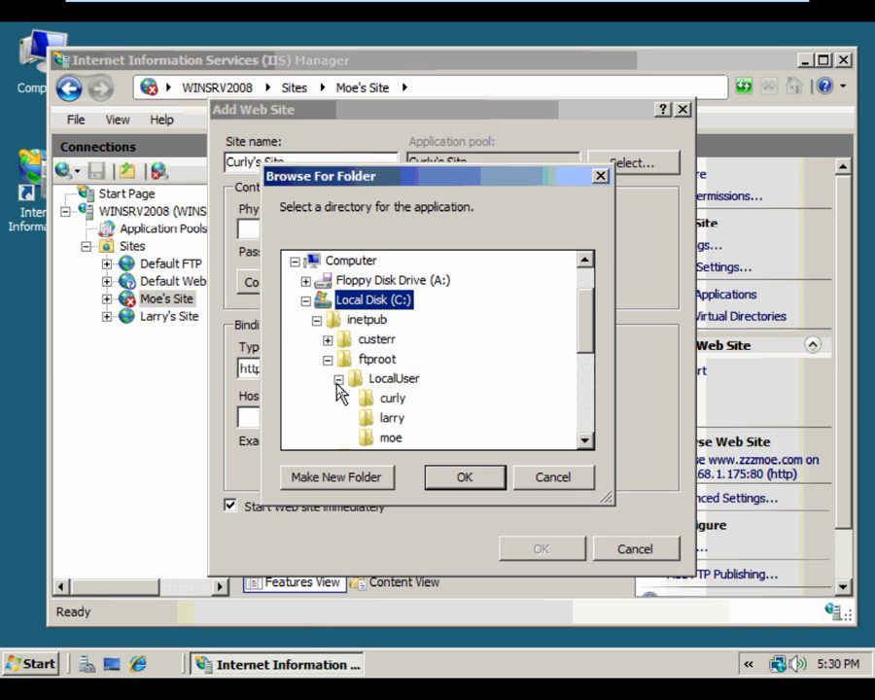
click(463, 477)
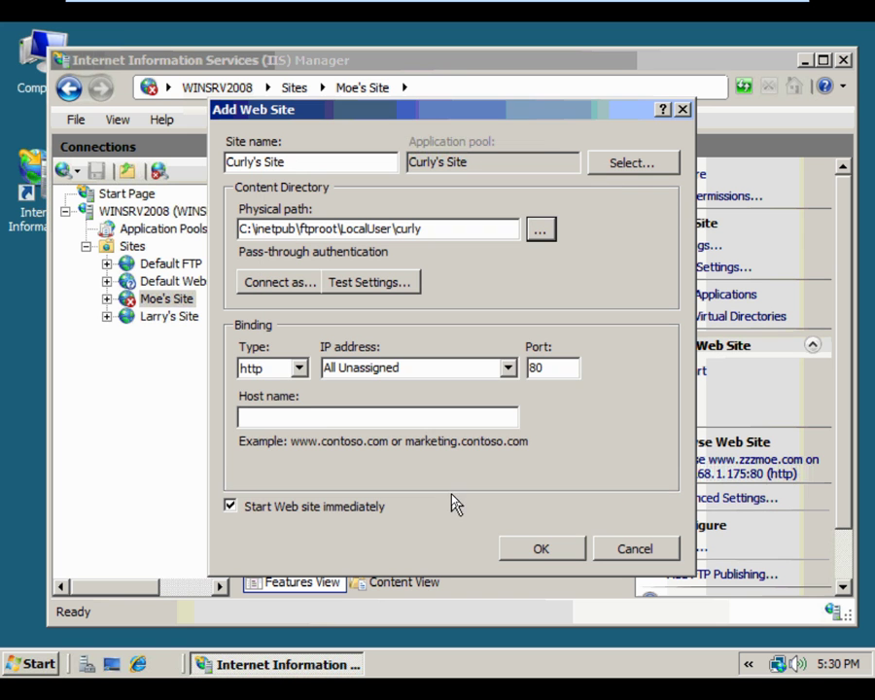
click(506, 367)
click(499, 402)
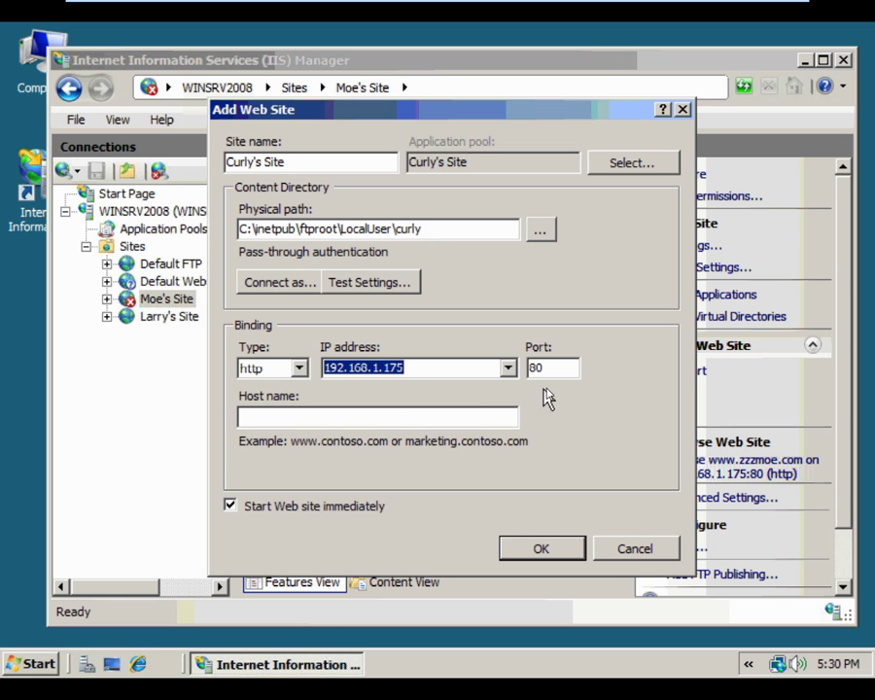
click(397, 418)
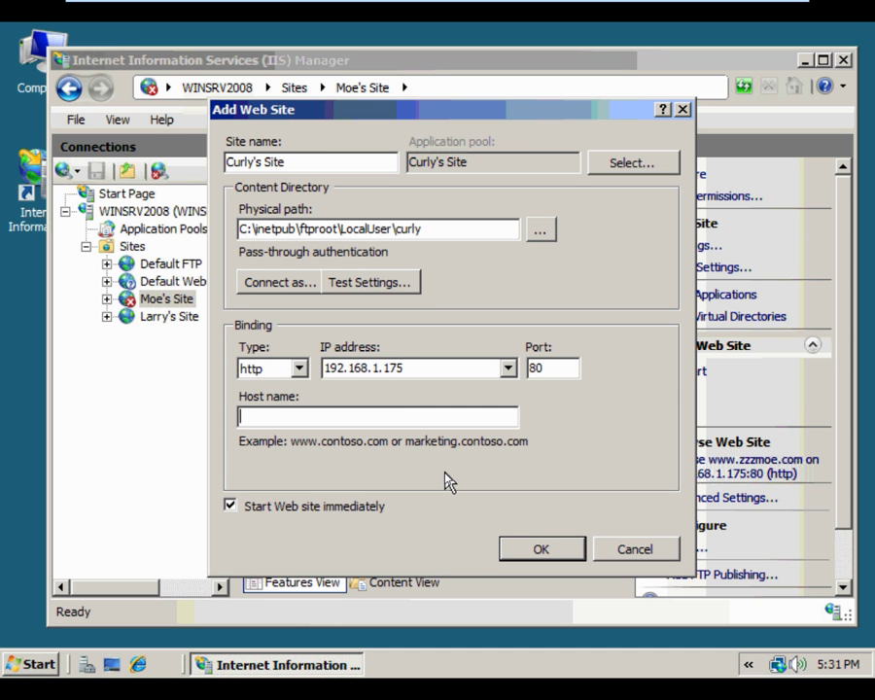
text(www.zzzc)
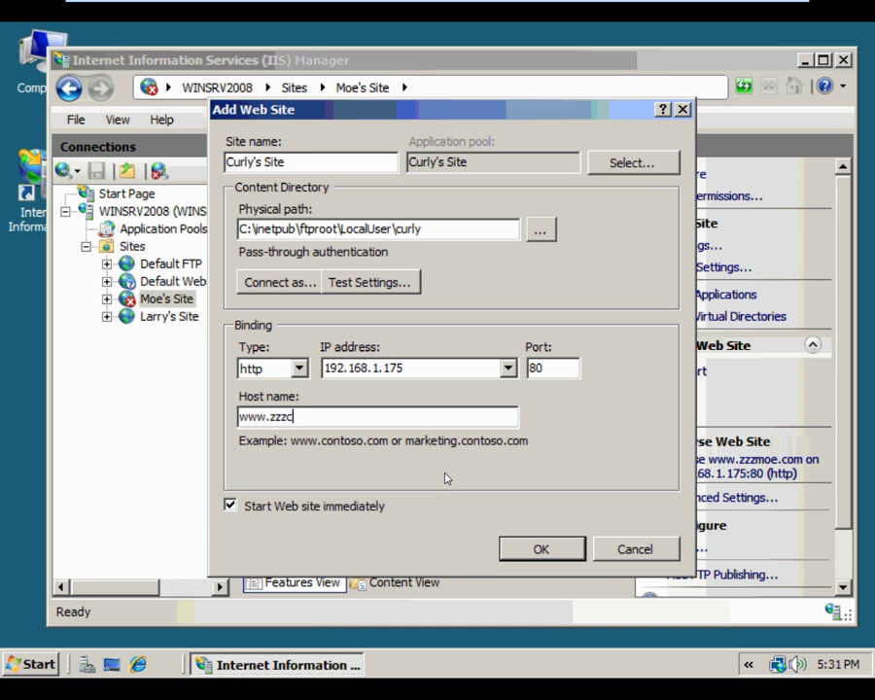
text(urly.com)
click(540, 549)
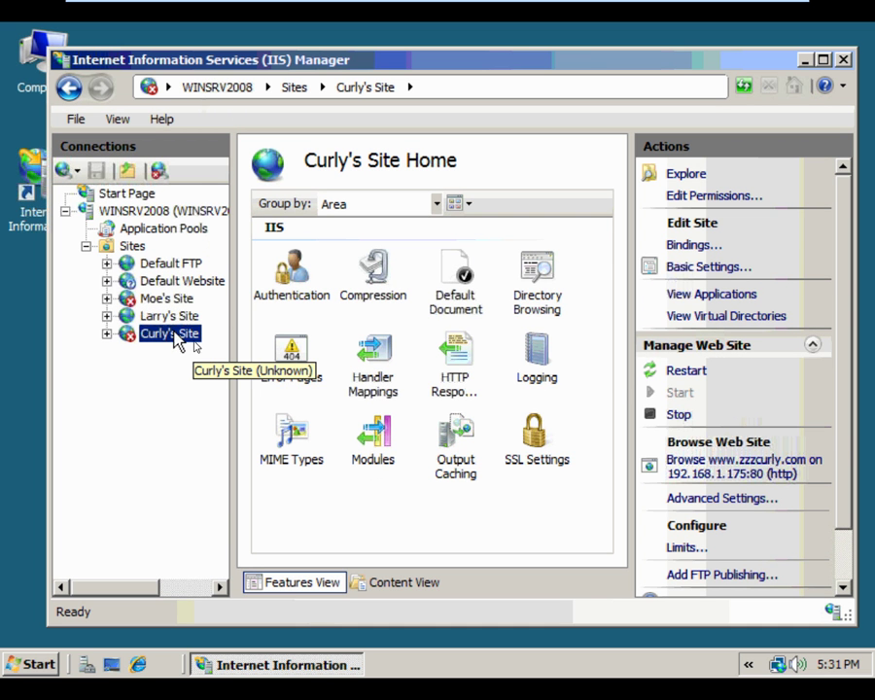
Restart Curly's Site and Moe's Site, then close IIS Manager
click(683, 371)
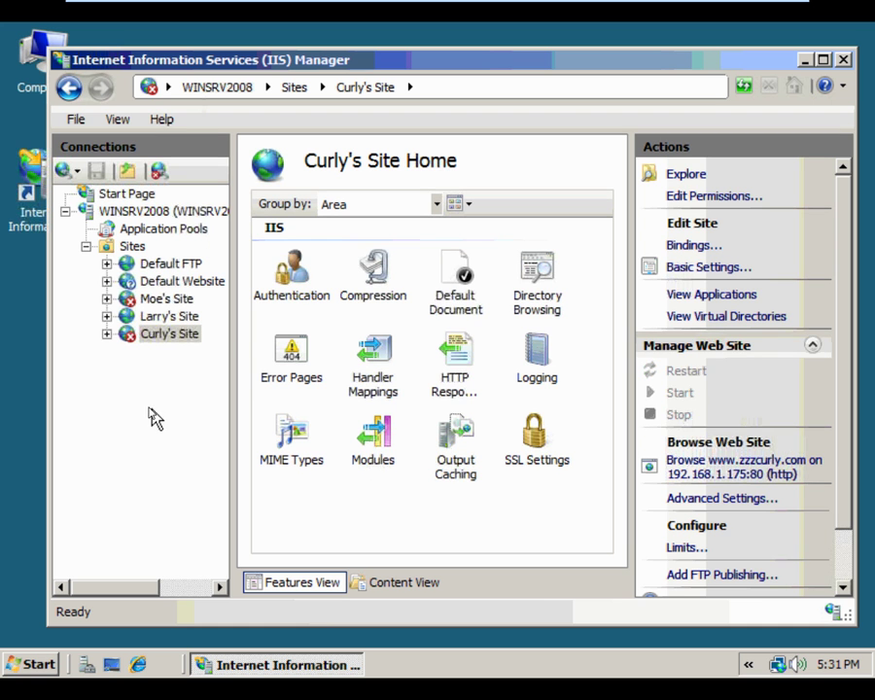
click(163, 297)
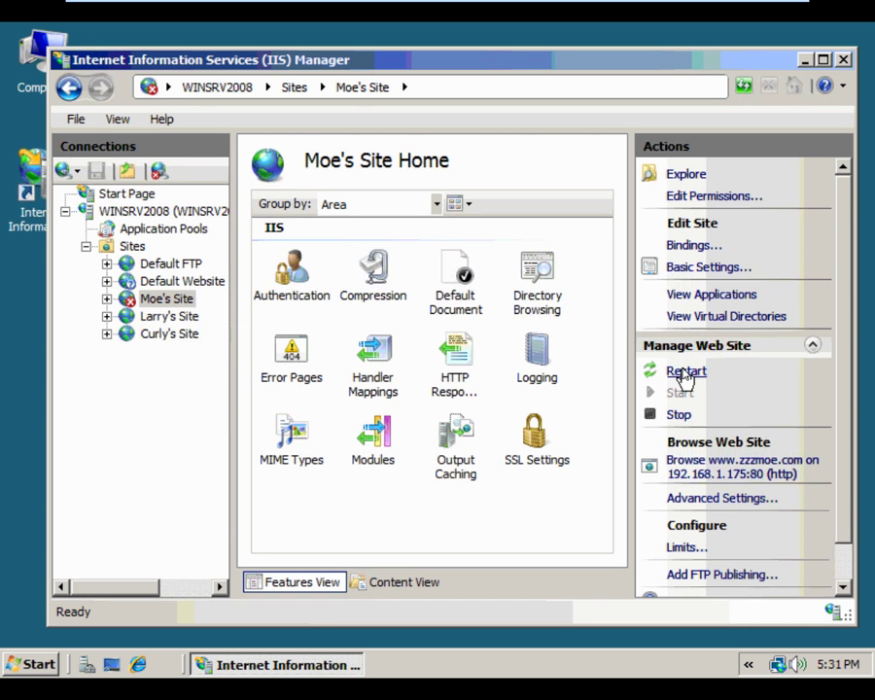
click(684, 372)
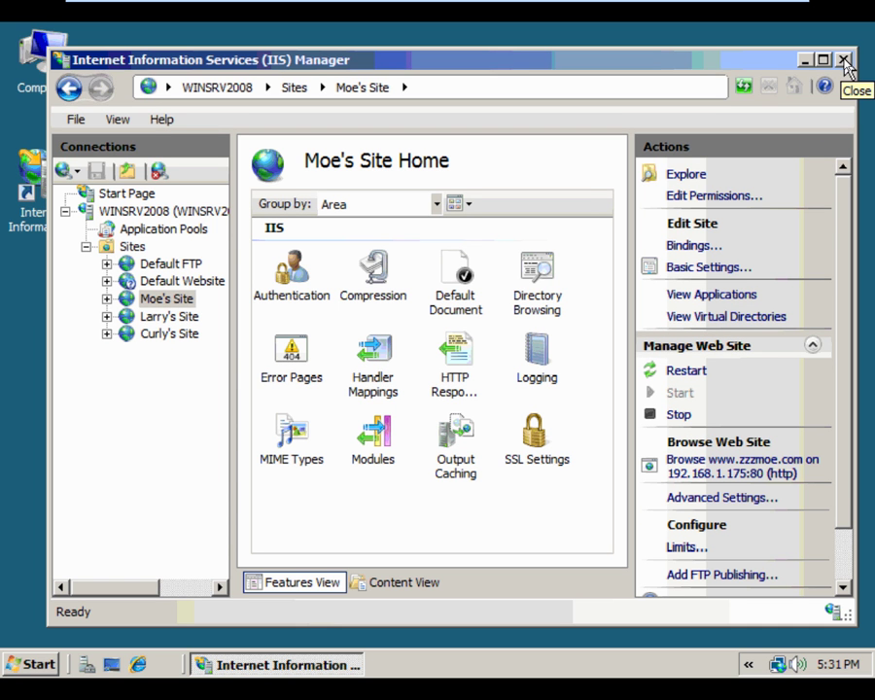
click(844, 61)
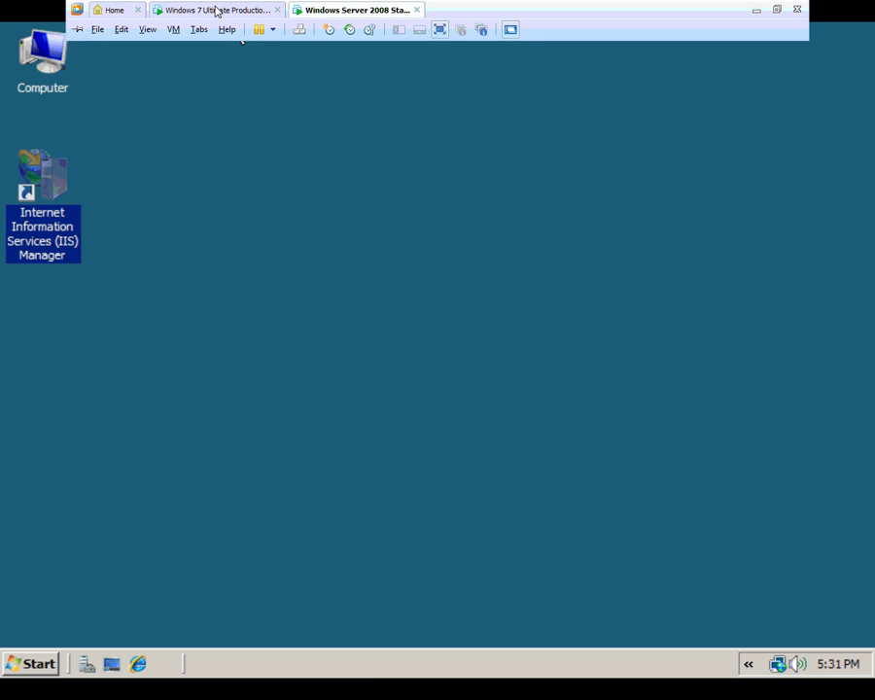
On the Windows 7 VM desktop, create a new folder named moe
click(215, 9)
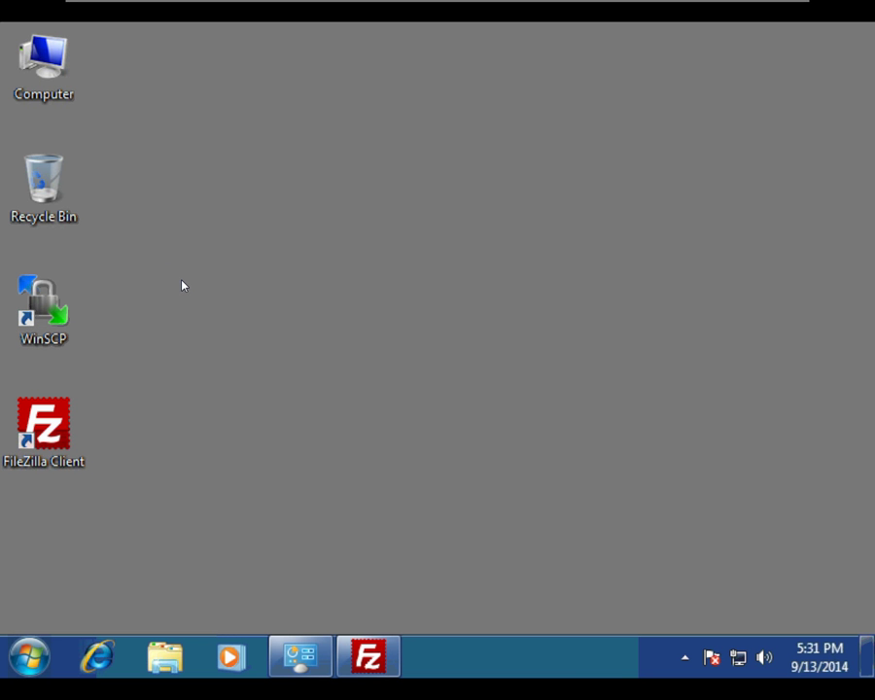
right_click(236, 240)
mouse_move(348, 392)
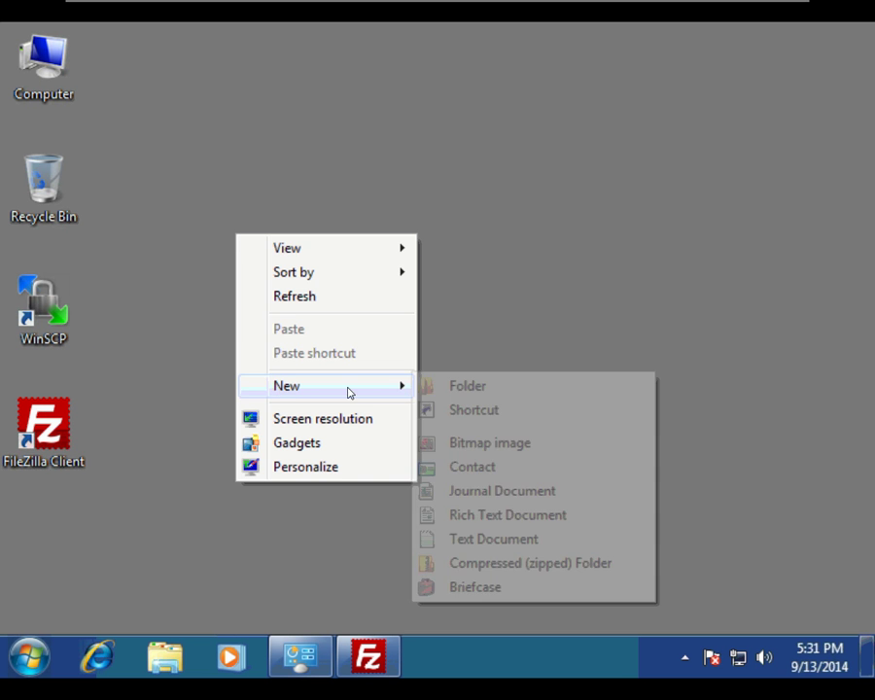
click(451, 385)
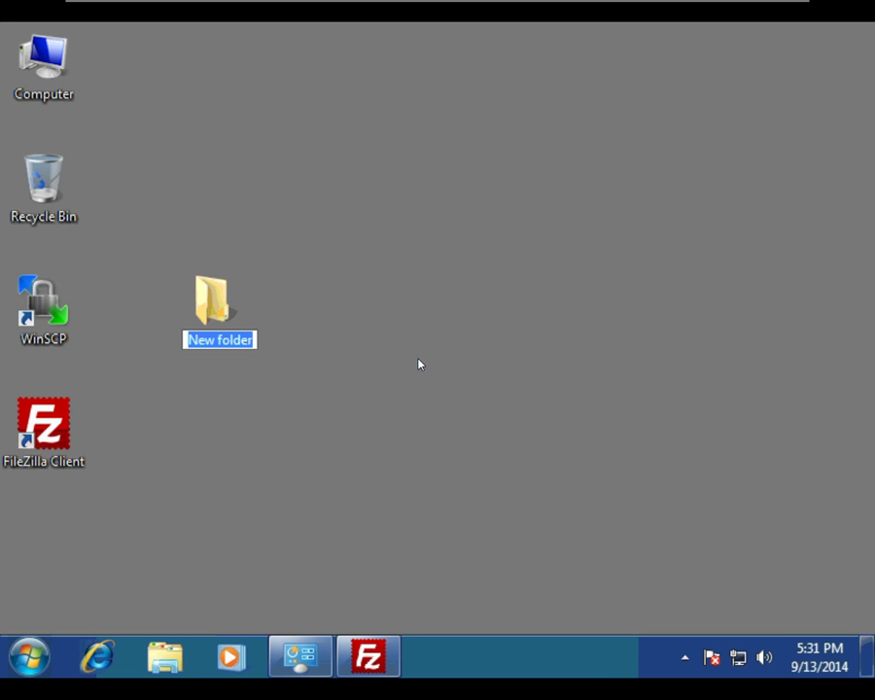
text(moe)
key(Return)
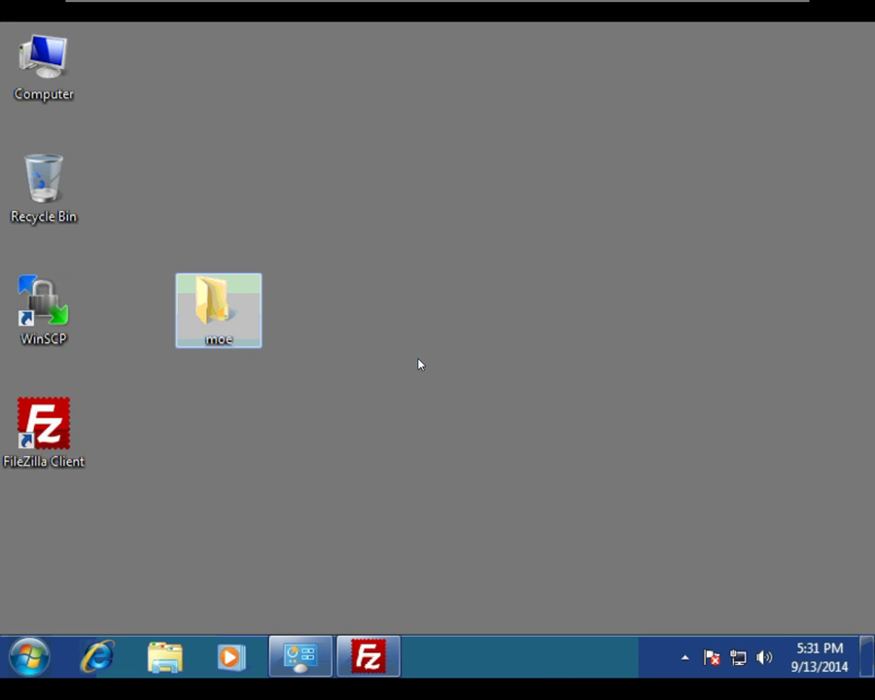
Add desktop folders named larry and curly, then open the moe folder
right_click(372, 335)
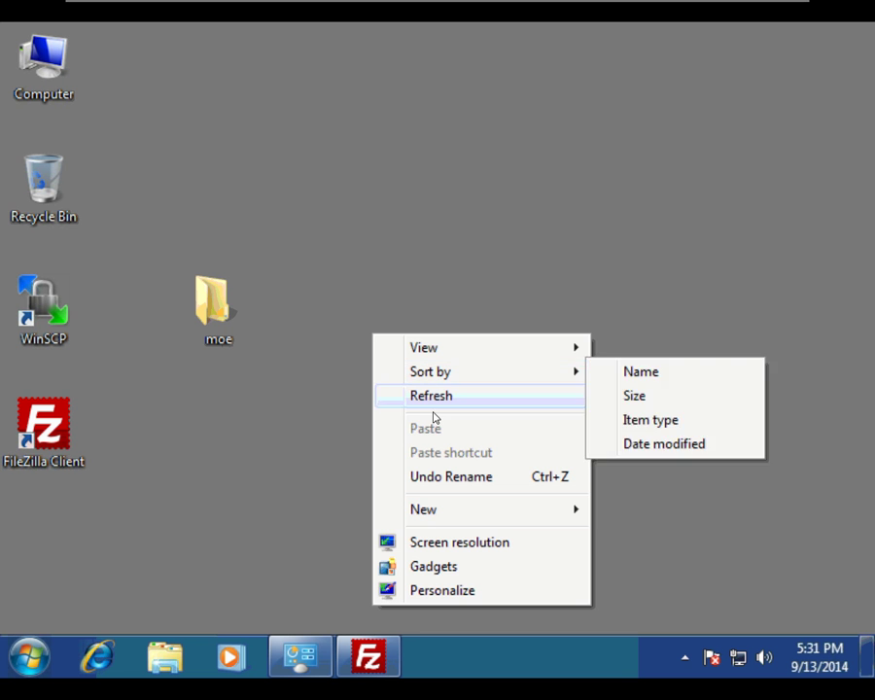
mouse_move(570, 509)
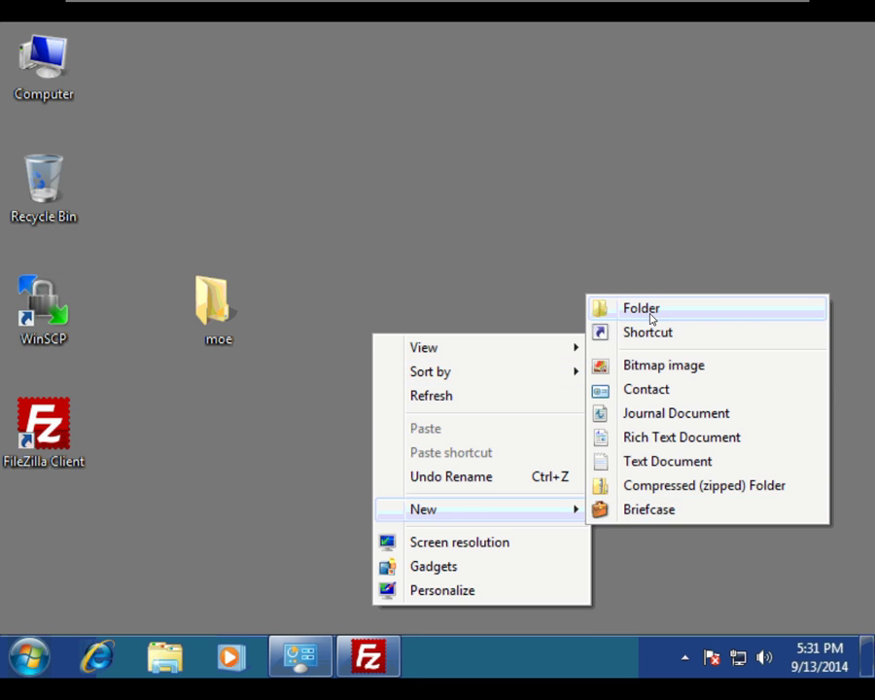
click(649, 313)
text(larry)
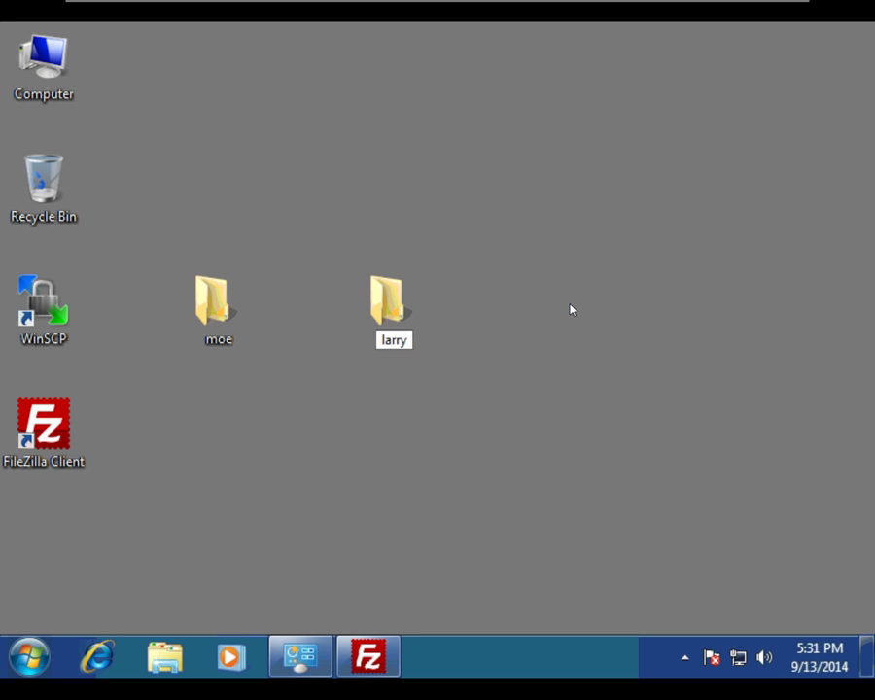
key(Return)
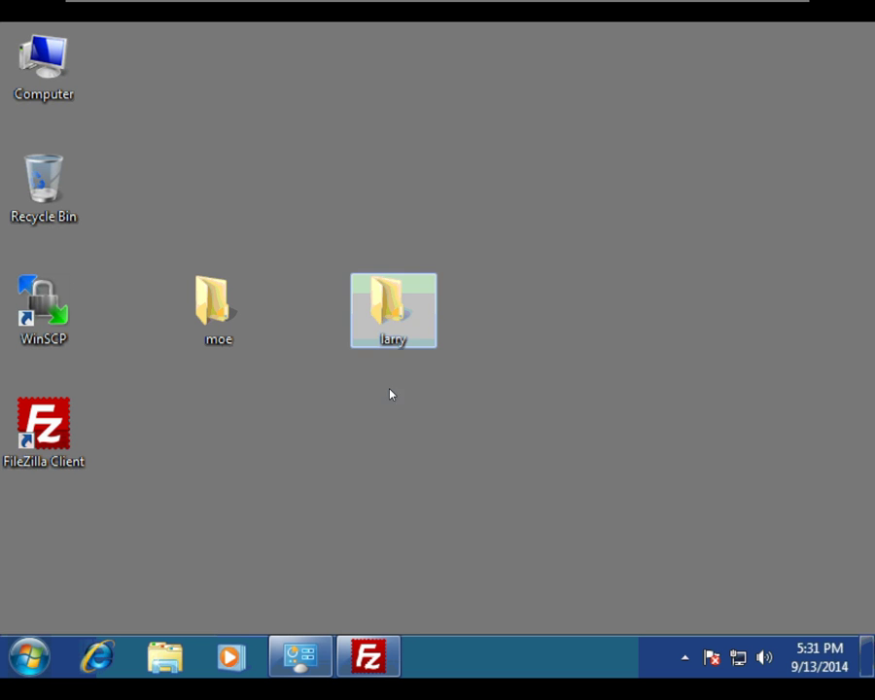
right_click(355, 429)
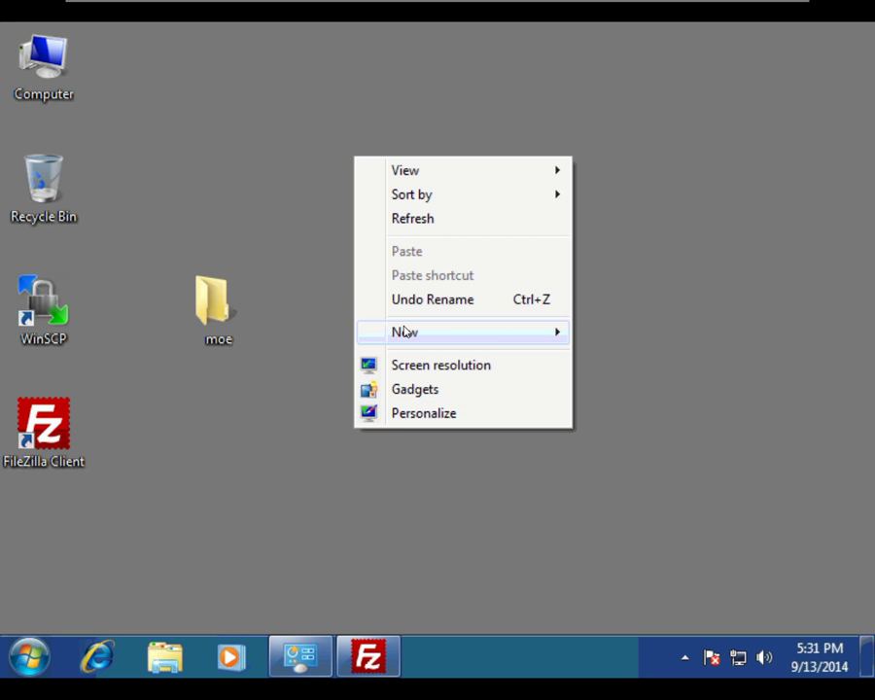
mouse_move(494, 336)
click(584, 331)
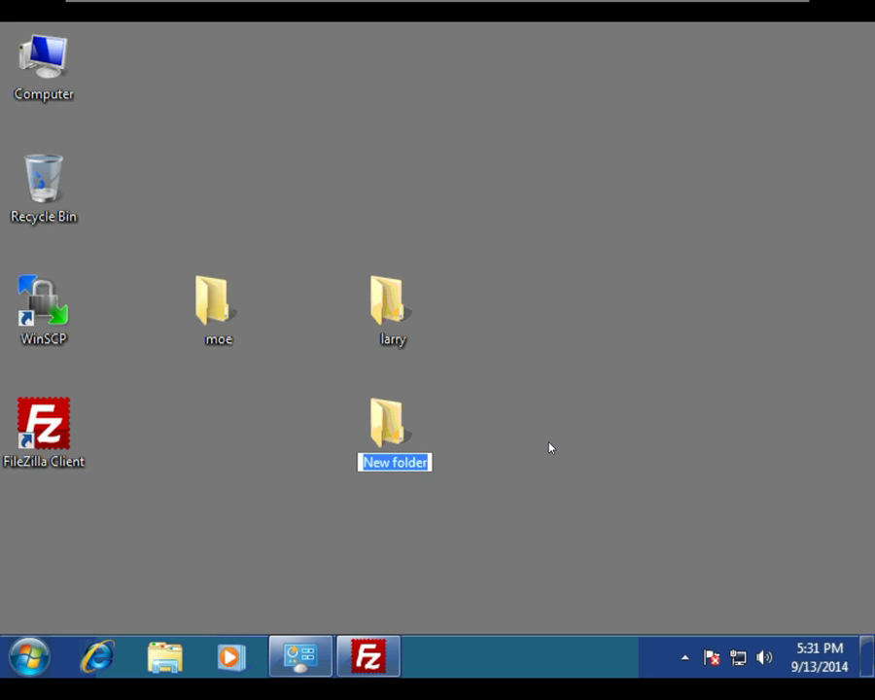
text(curly)
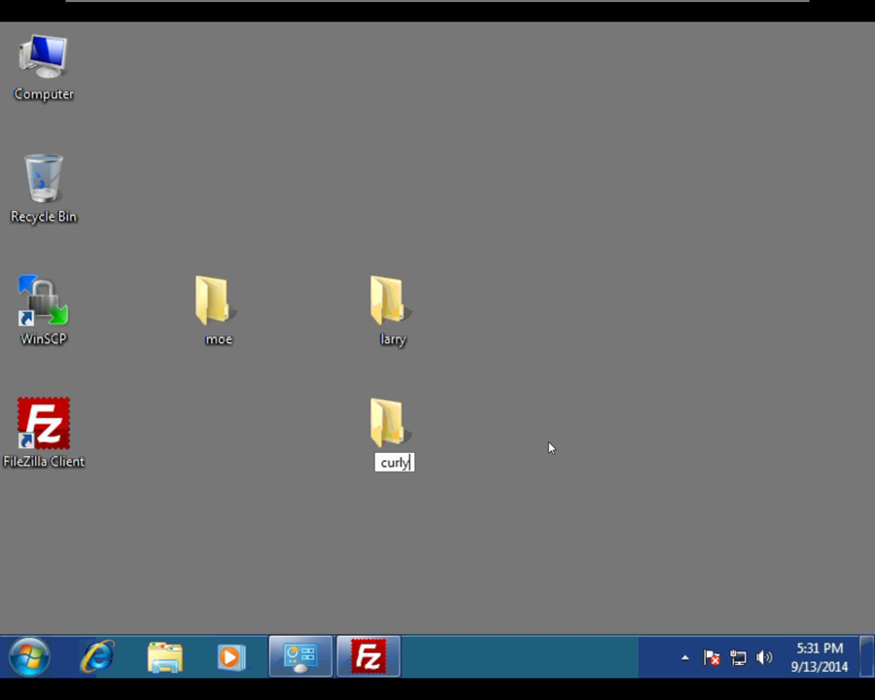
key(Return)
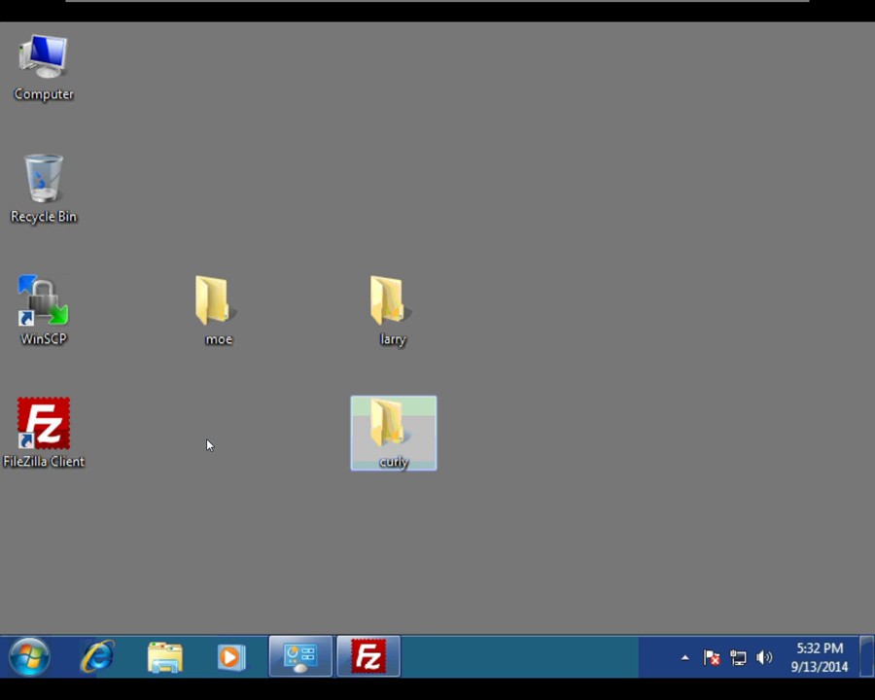
click(208, 445)
double_click(215, 308)
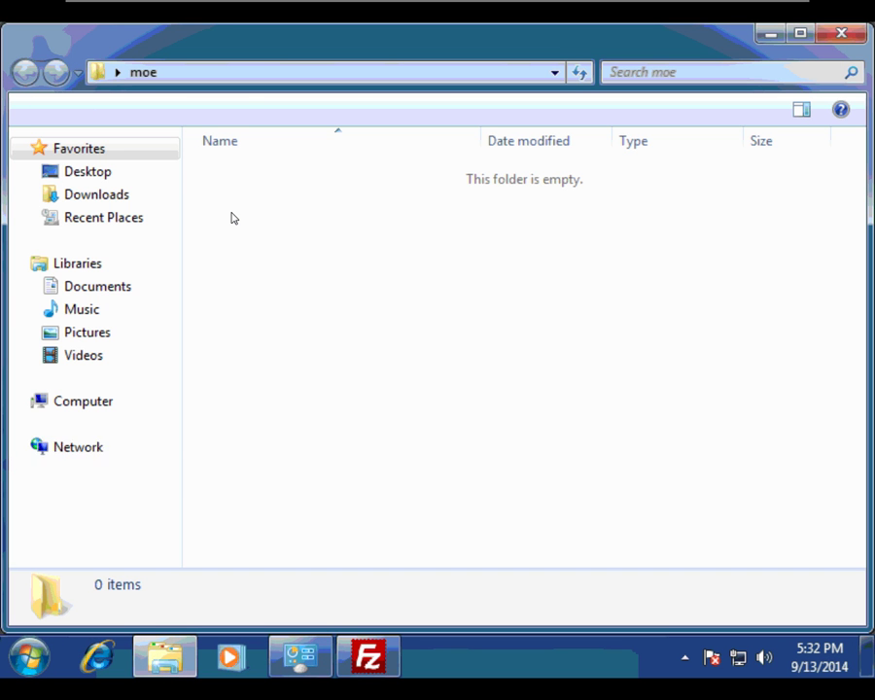
Create an empty file named index.html in moe, accepting the extension change
right_click(238, 215)
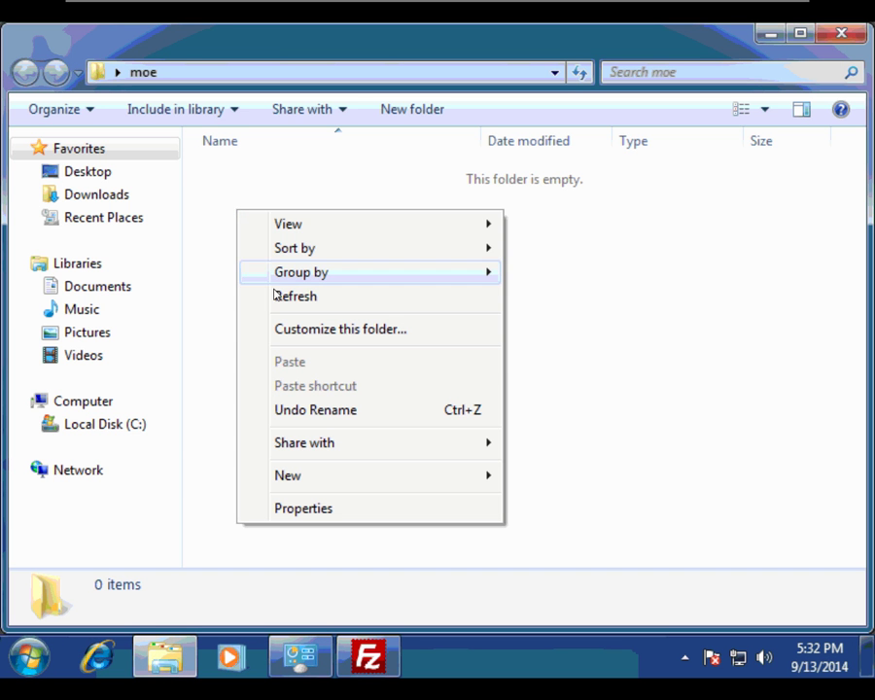
mouse_move(391, 480)
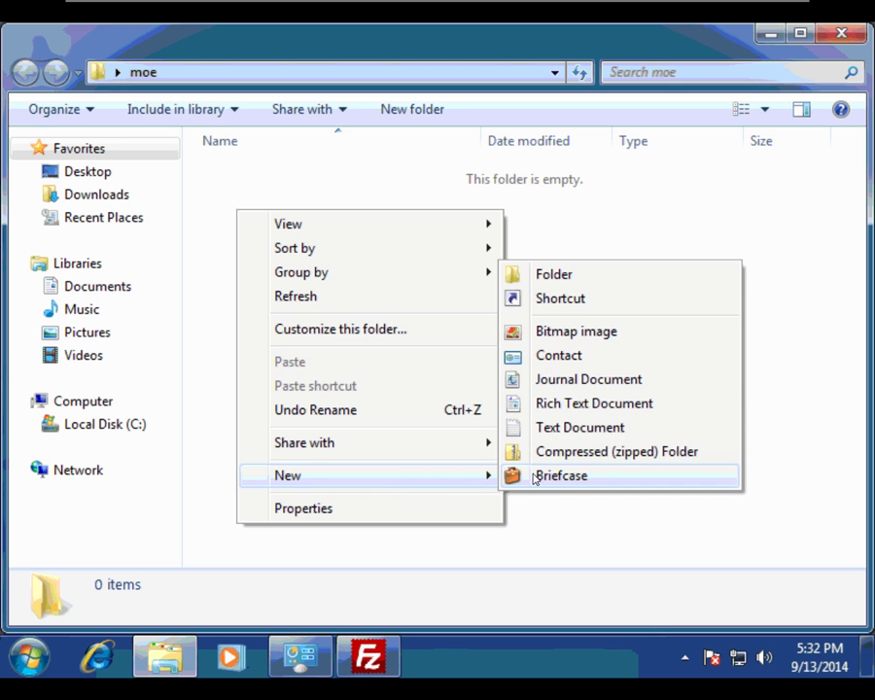
click(580, 430)
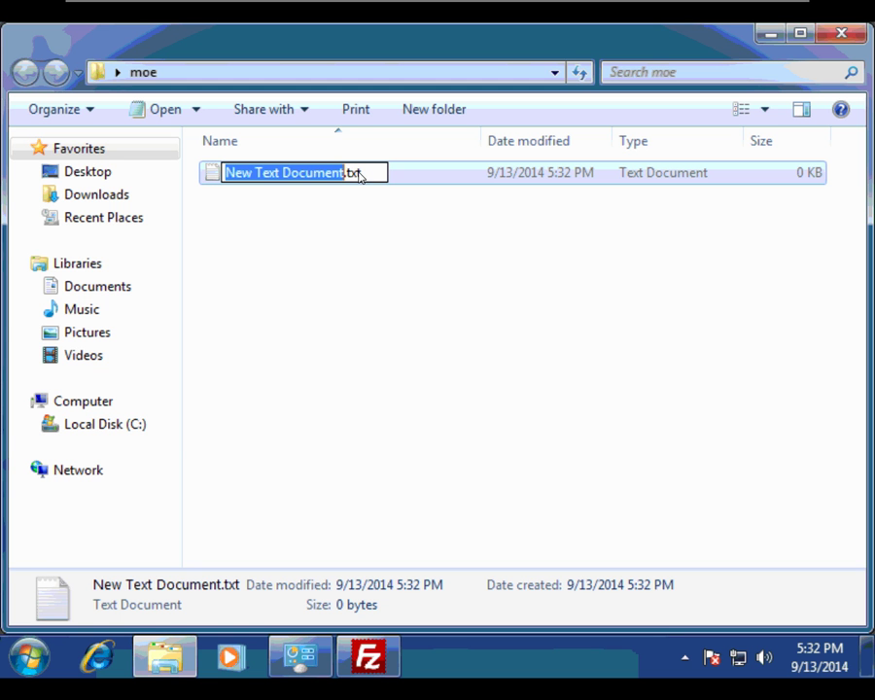
text(index)
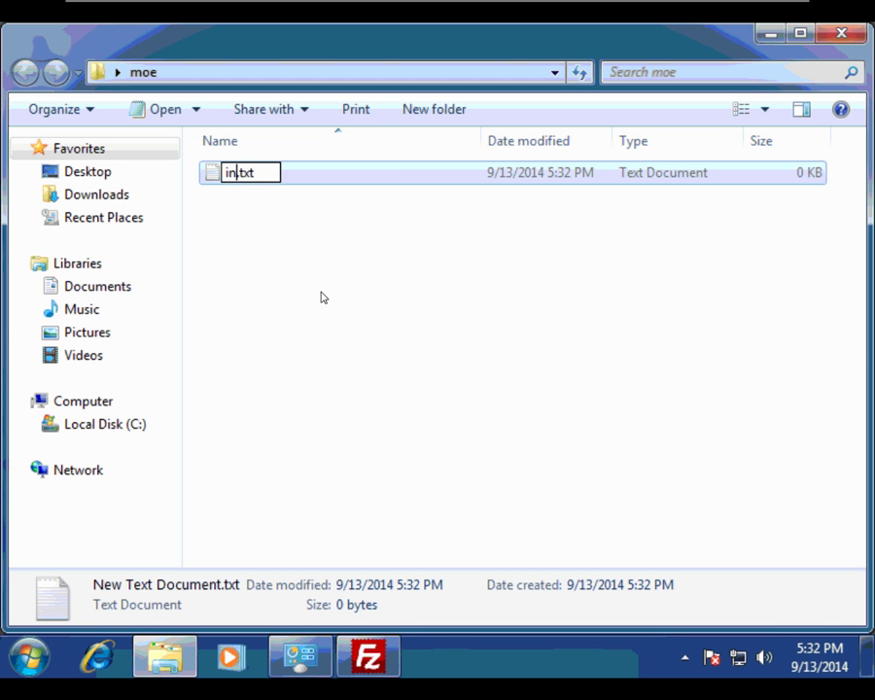
text(.html)
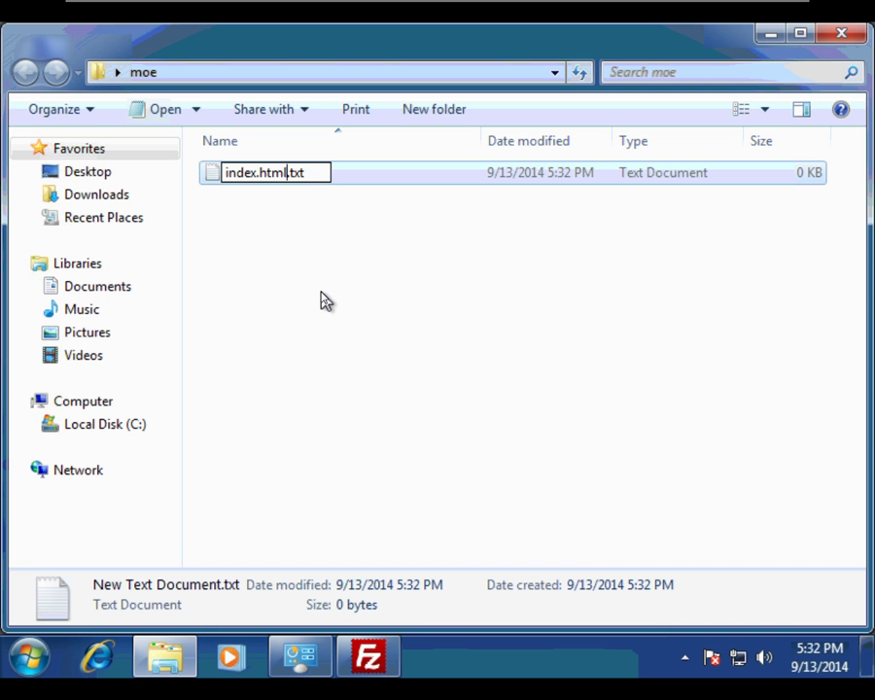
key(BackSpace)
key(BackSpace)
key(BackSpace)
key(BackSpace)
key(Return)
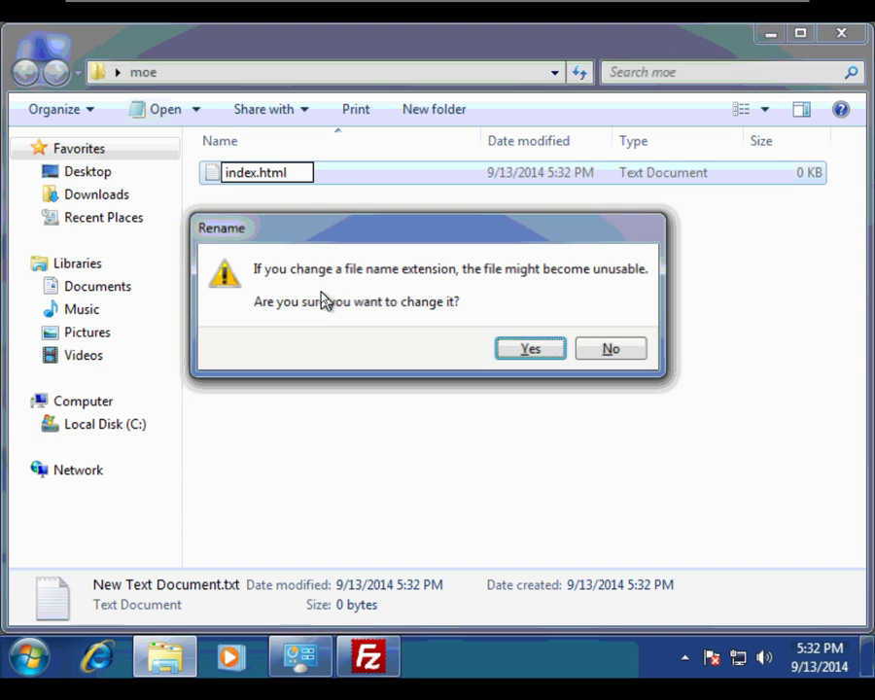
click(529, 350)
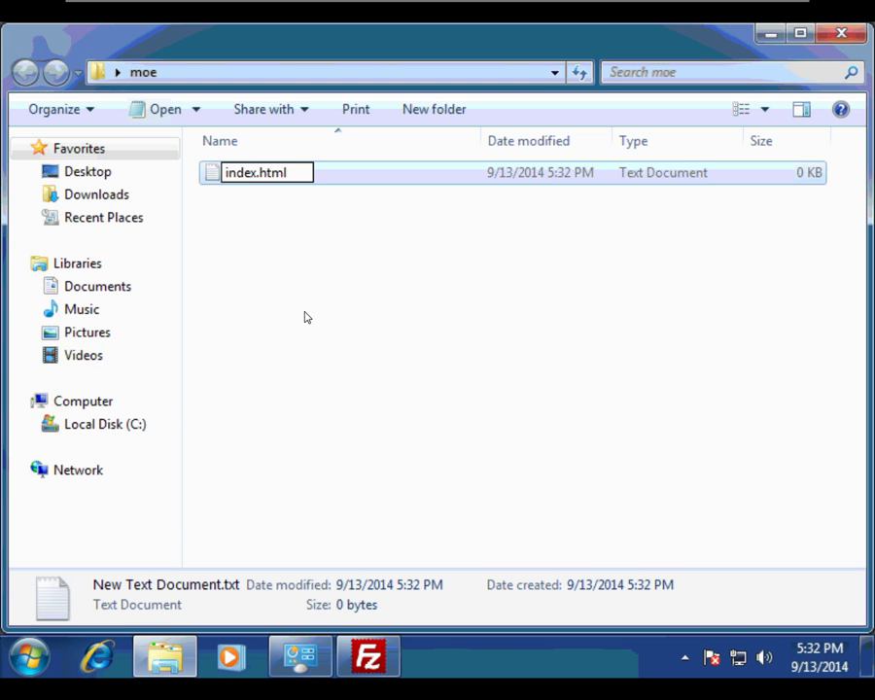
Open index.html with Notepad for editing
right_click(246, 174)
mouse_move(372, 263)
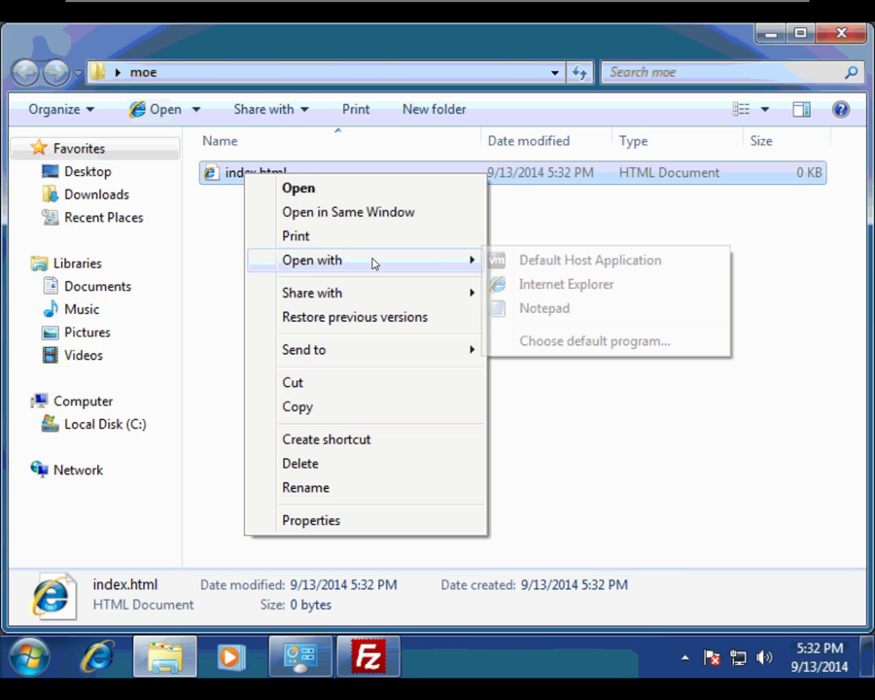
click(528, 307)
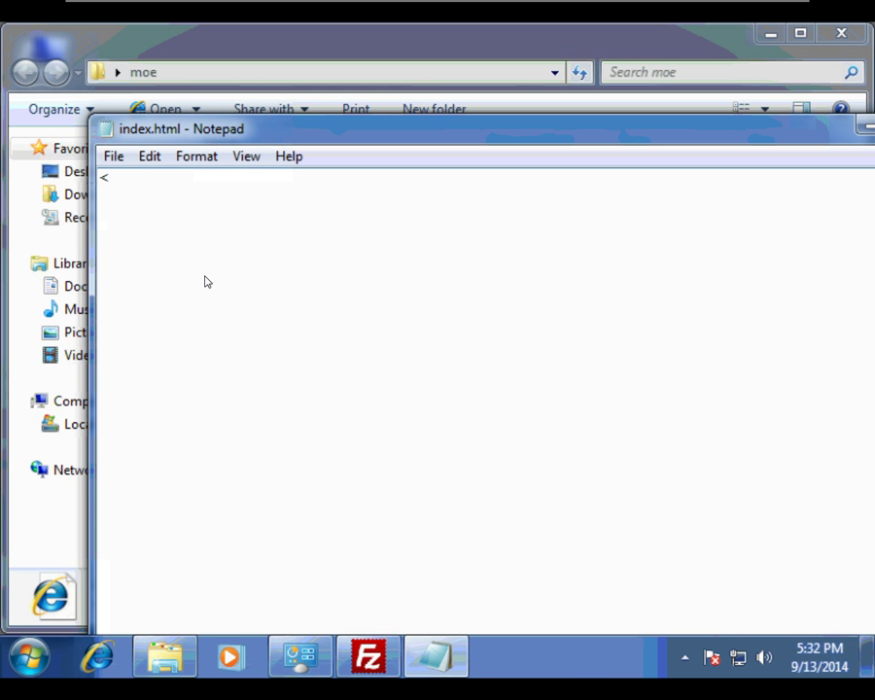
Write the markup '<html> <h1>This is Moe's Website</h1>' and copy it to the clipboard
text(<html> <h1>)
text(This)
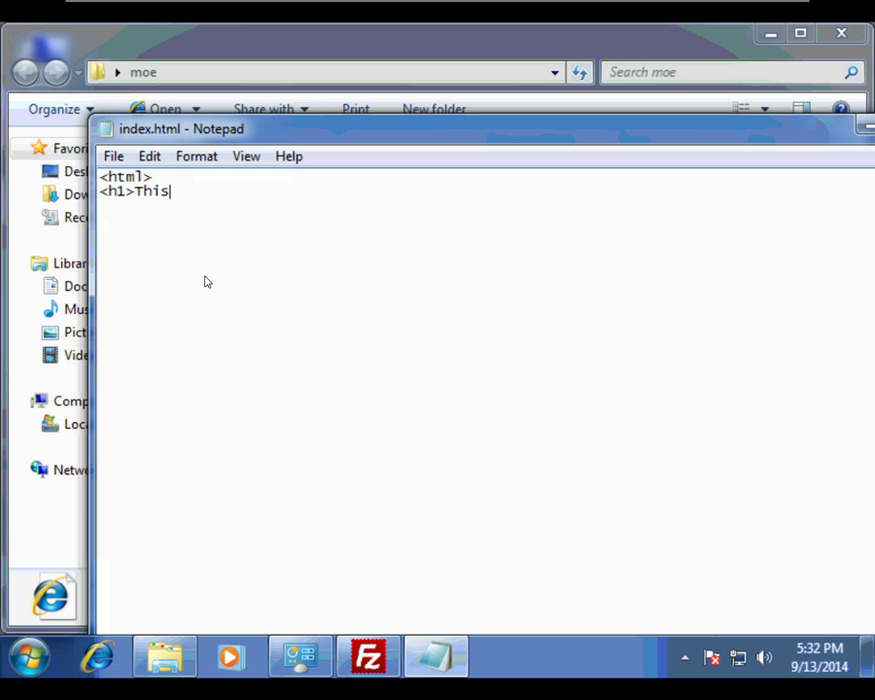
text( is Moe's Website</h)
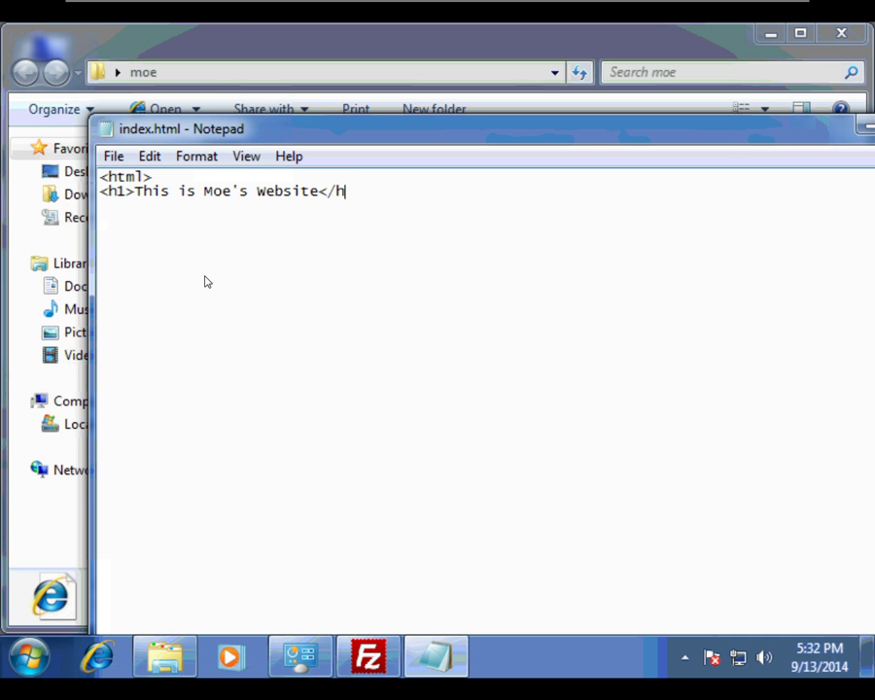
text(1>)
key(Return)
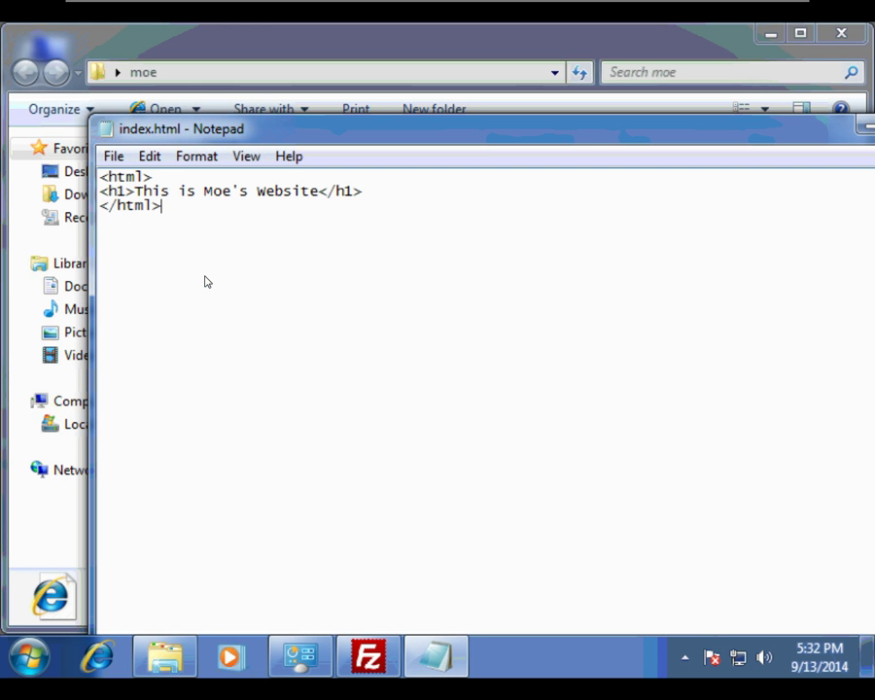
drag(161, 205, 104, 180)
right_click(123, 191)
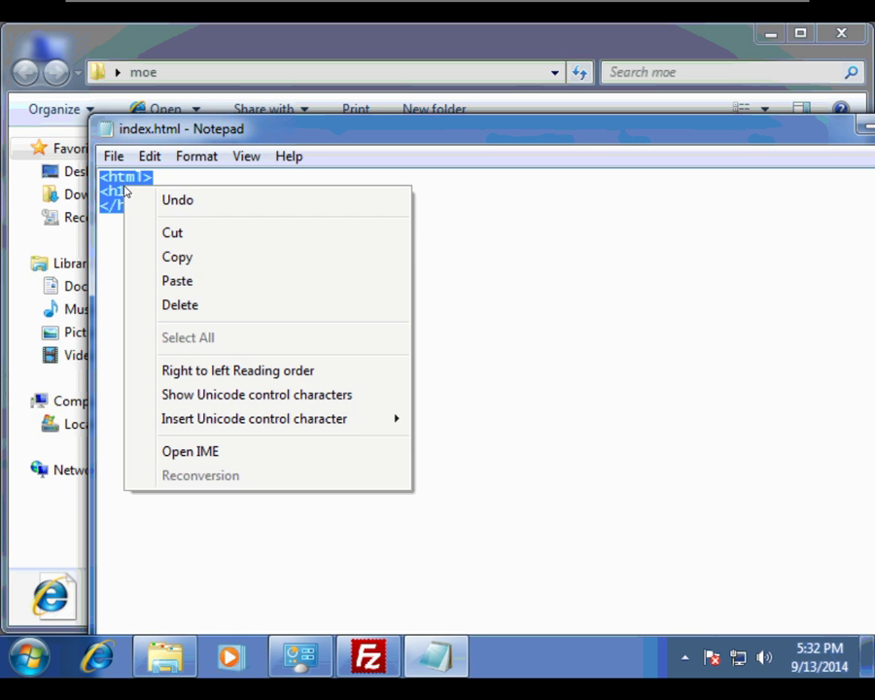
click(340, 262)
click(378, 265)
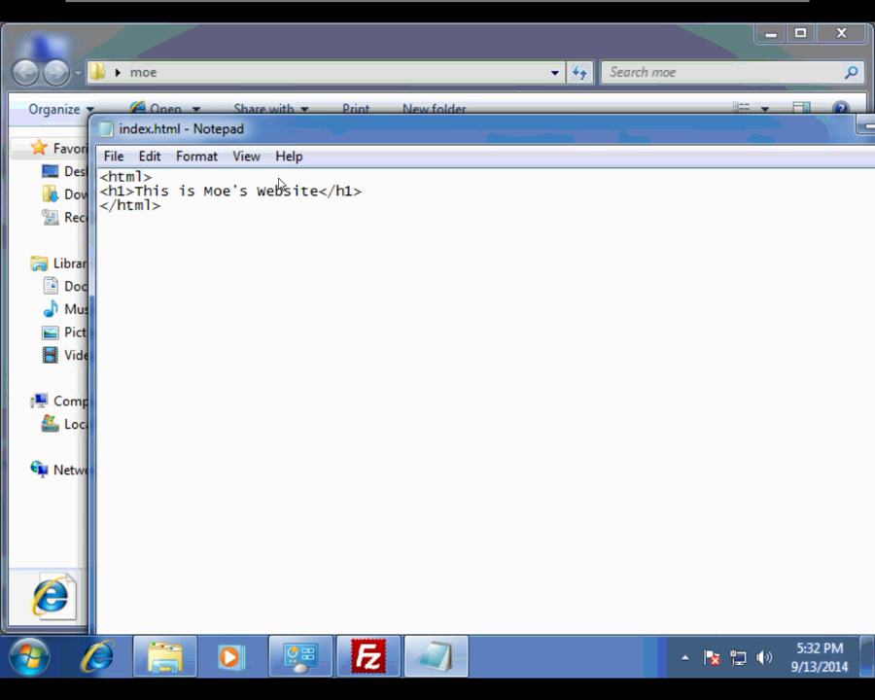
Close Notepad, saving the changes to index.html
drag(787, 126, 727, 109)
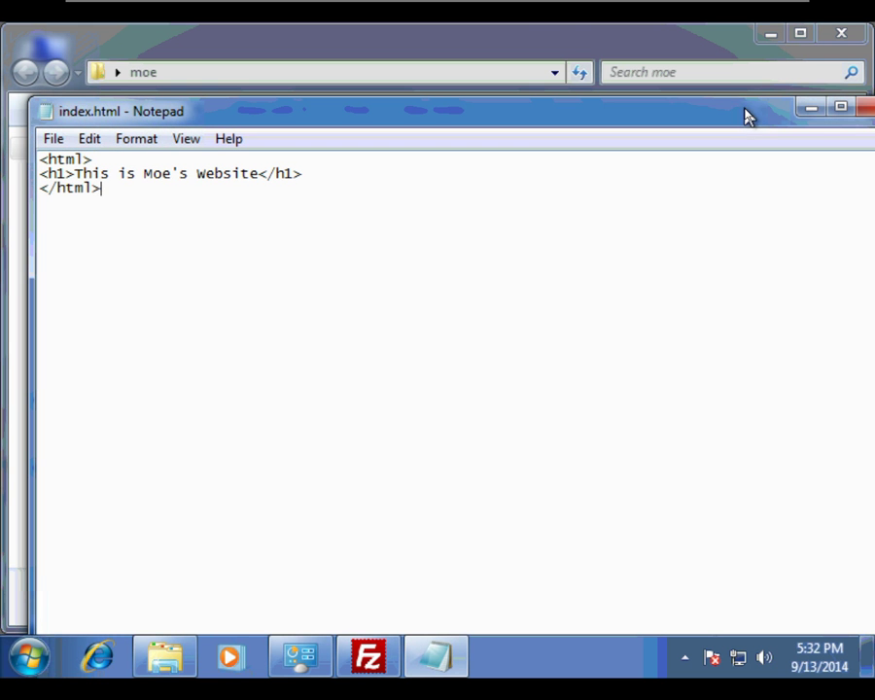
click(865, 109)
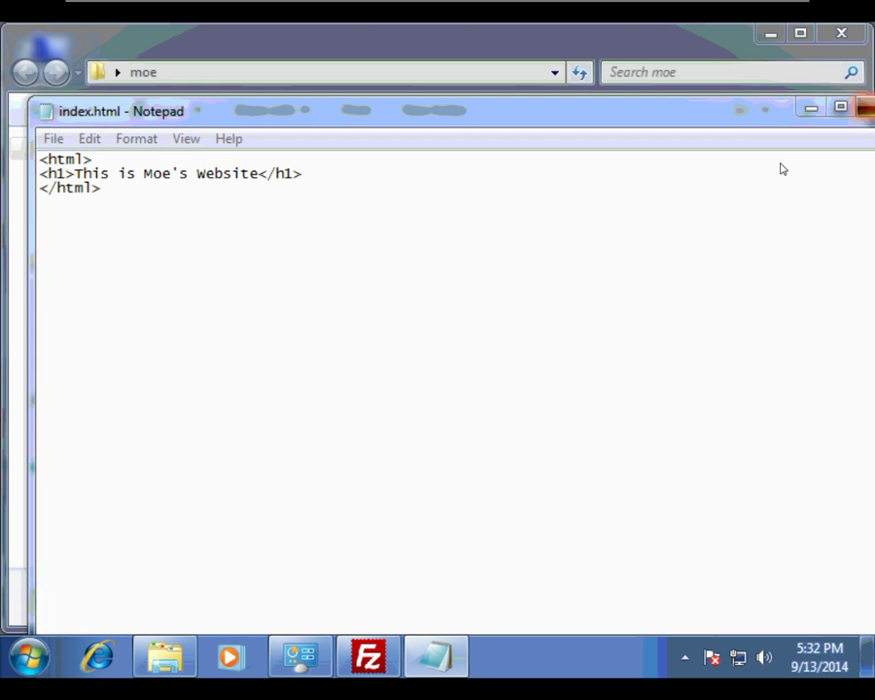
click(394, 355)
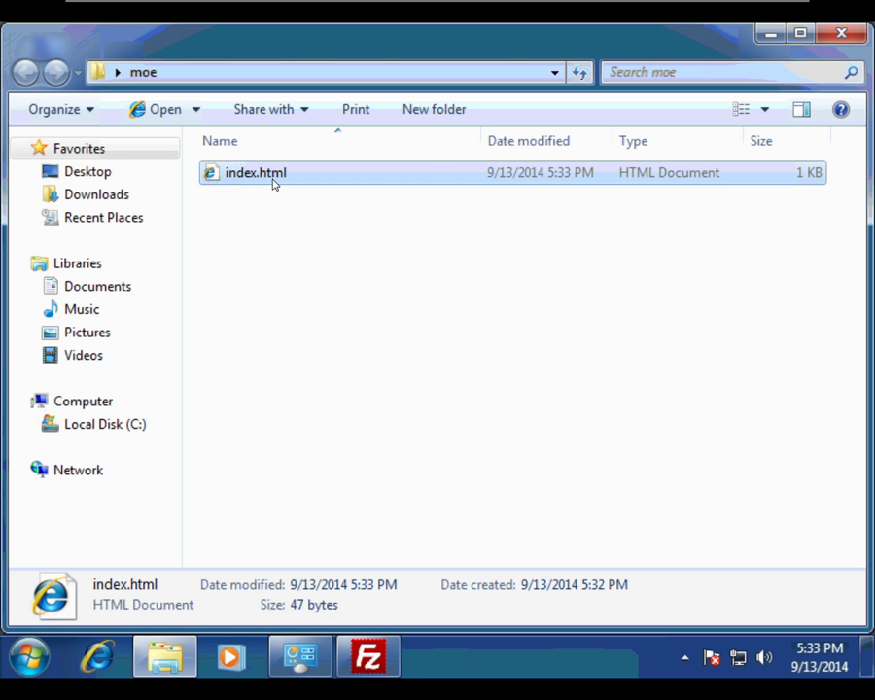
Switch from moe to the larry folder and create an empty index.html file there
click(838, 33)
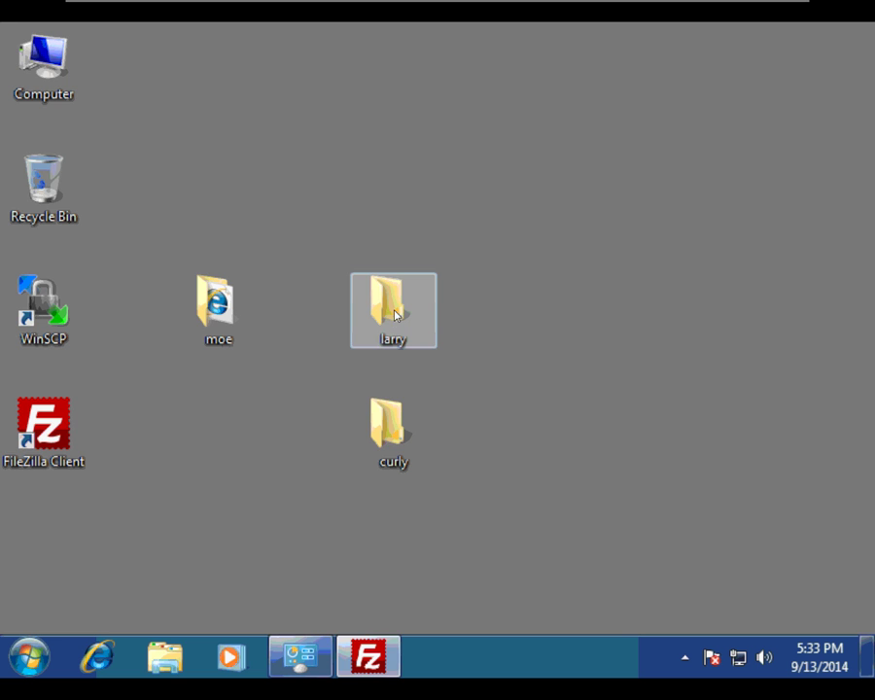
double_click(393, 320)
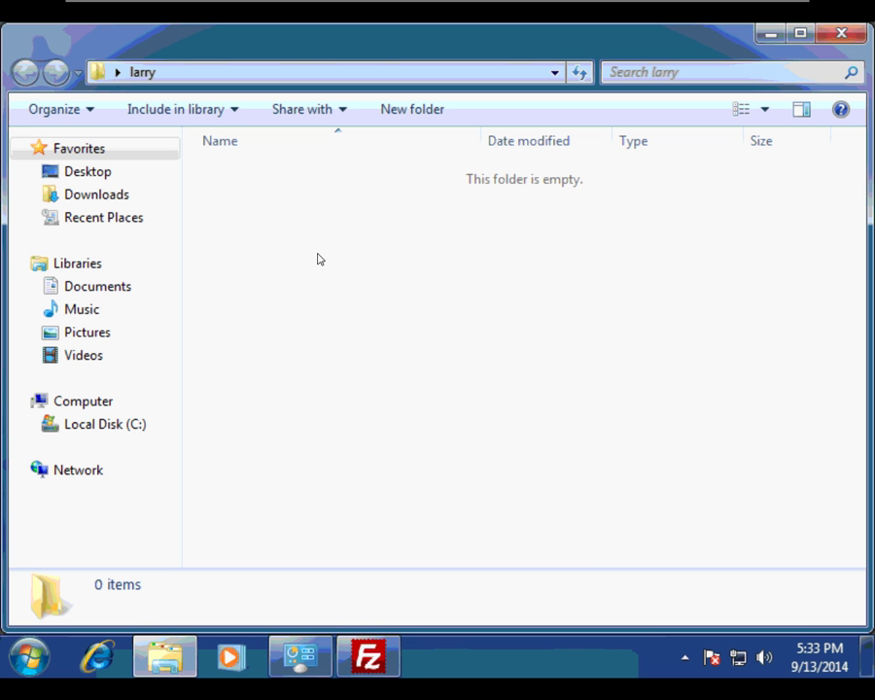
right_click(318, 256)
mouse_move(367, 521)
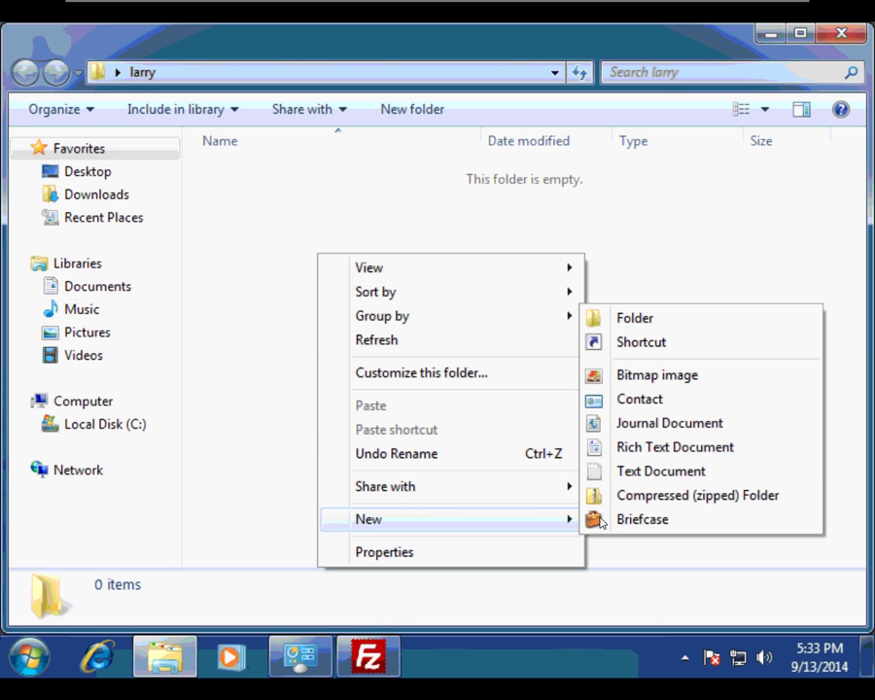
click(688, 470)
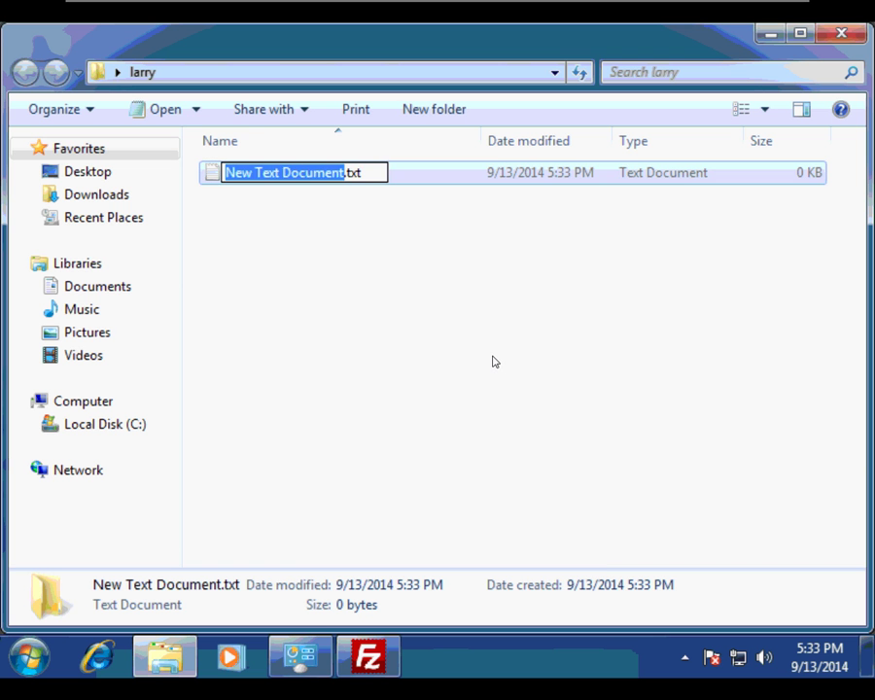
text(index.html)
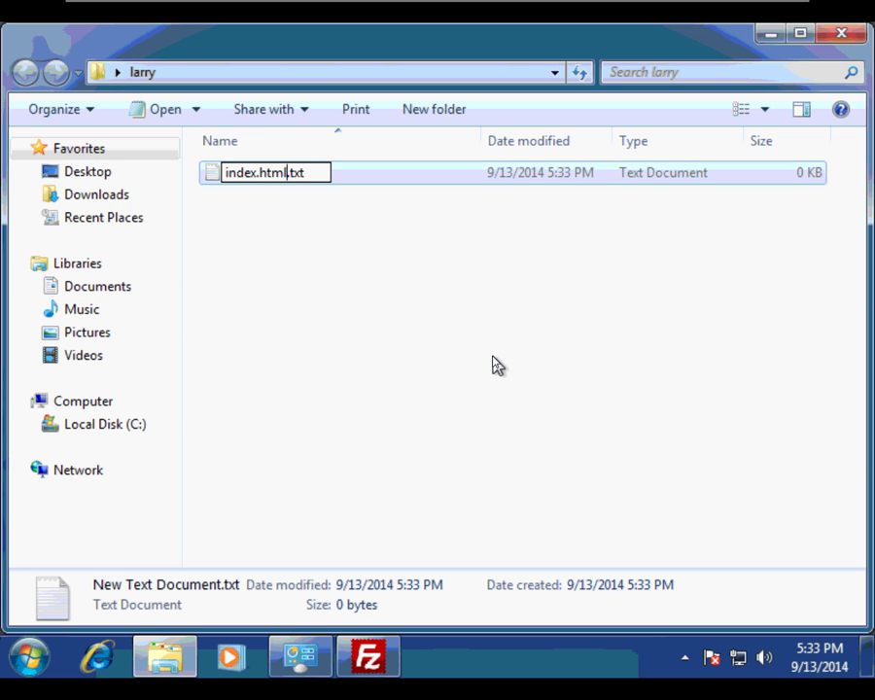
key(BackSpace)
key(BackSpace)
key(BackSpace)
key(BackSpace)
key(Return)
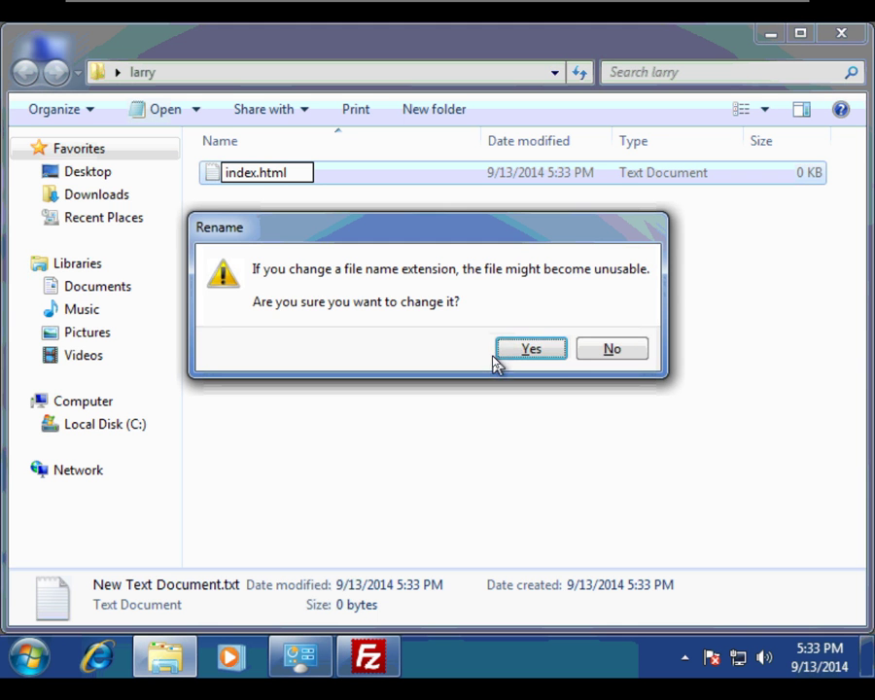
click(497, 356)
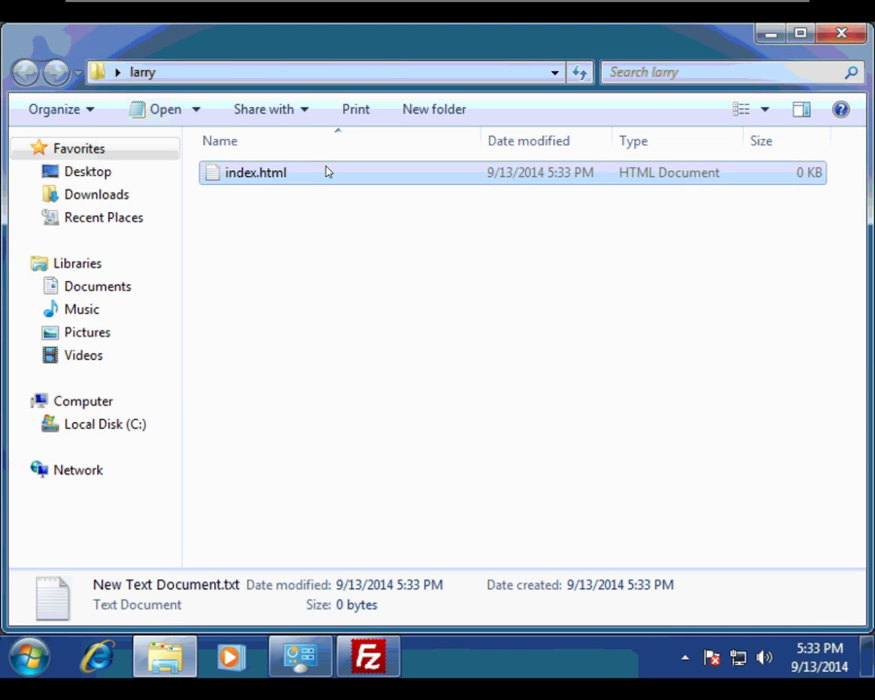
In Notepad, paste the copied markup, replace Moe with Larry, save, and close the folder
right_click(272, 171)
mouse_move(305, 264)
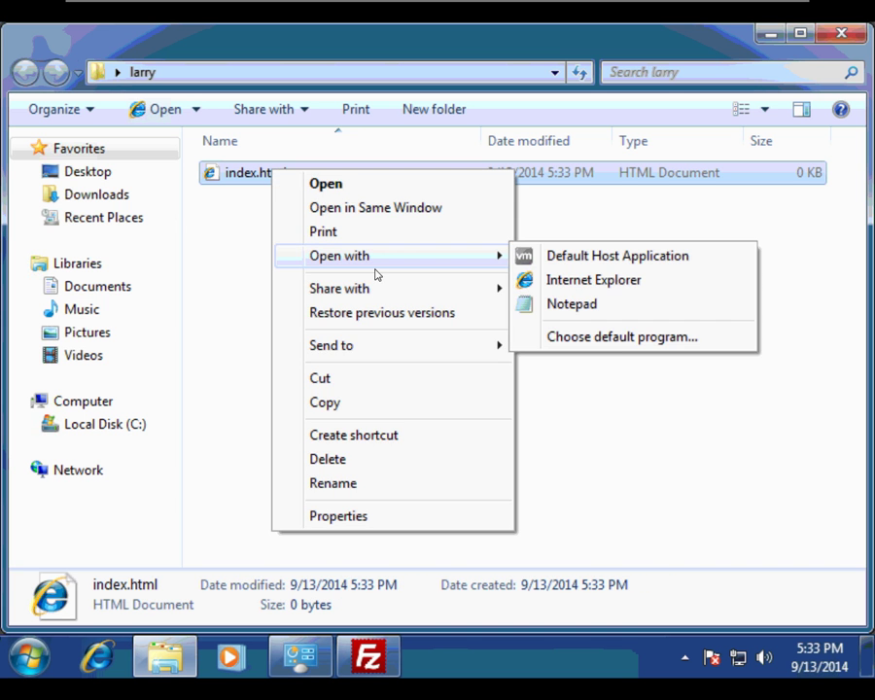
click(559, 303)
right_click(304, 247)
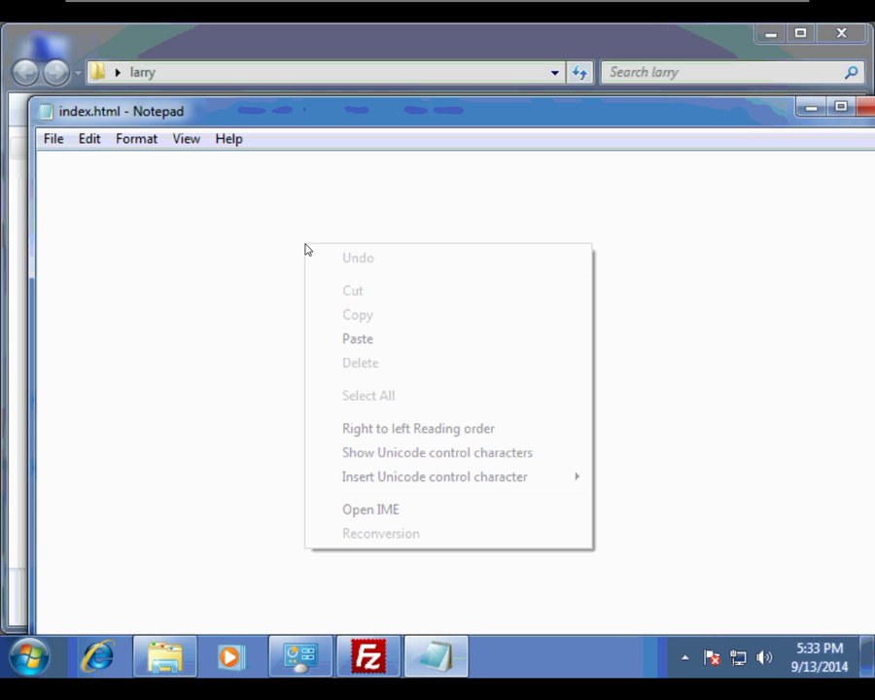
click(346, 339)
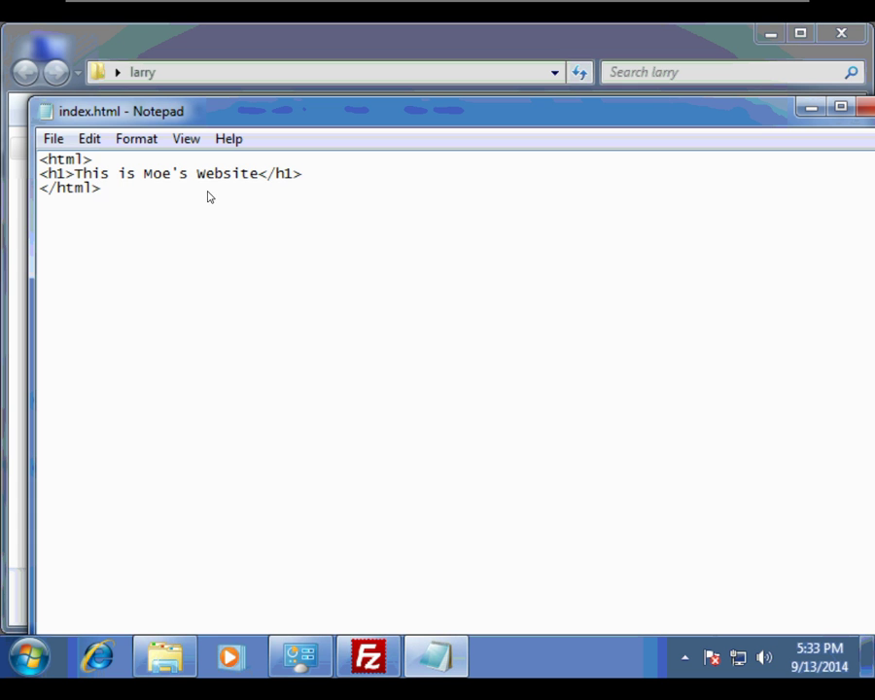
click(171, 173)
key(BackSpace)
key(BackSpace)
key(BackSpace)
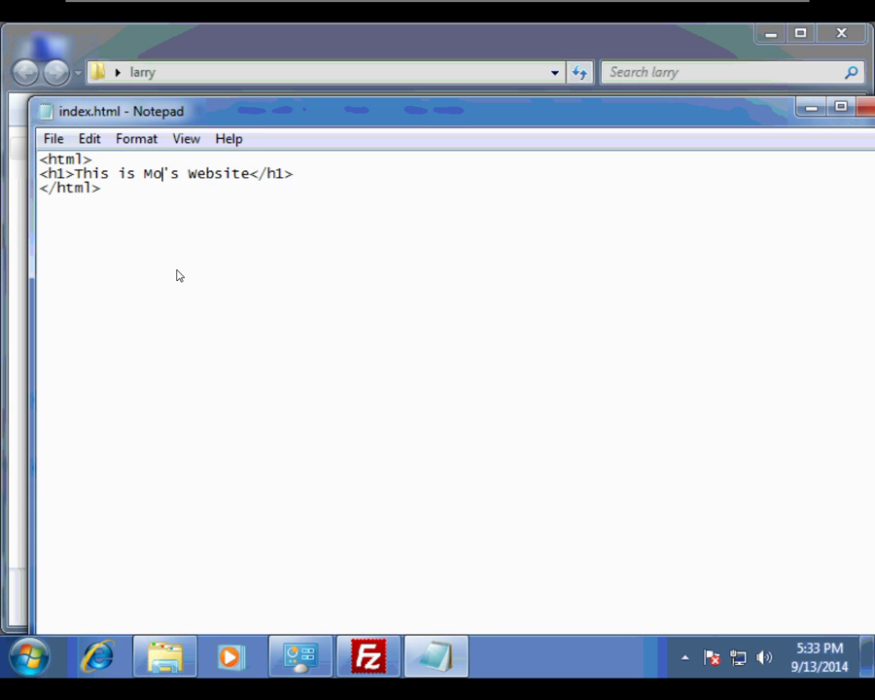
text(Larry)
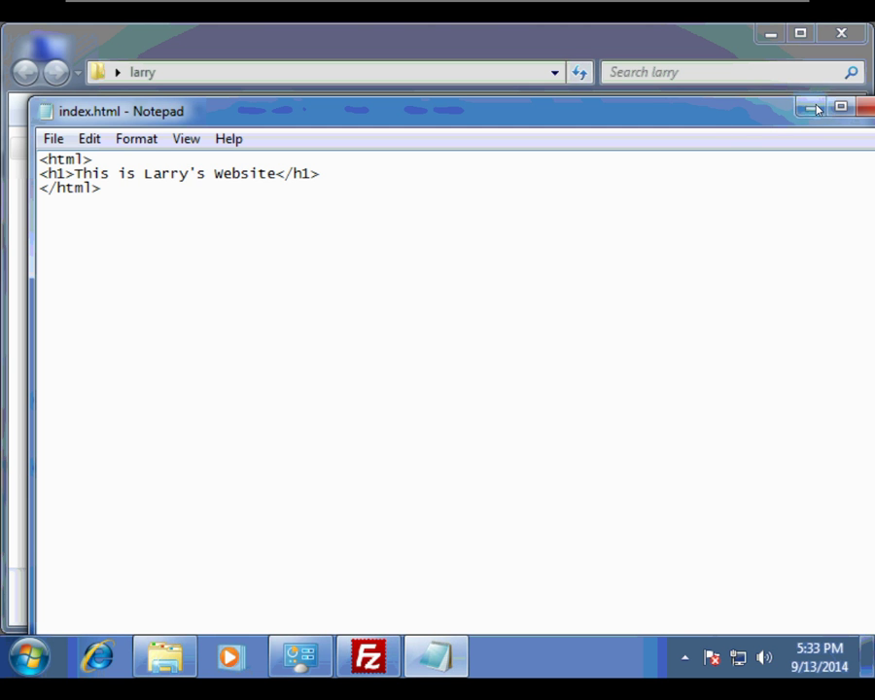
click(864, 109)
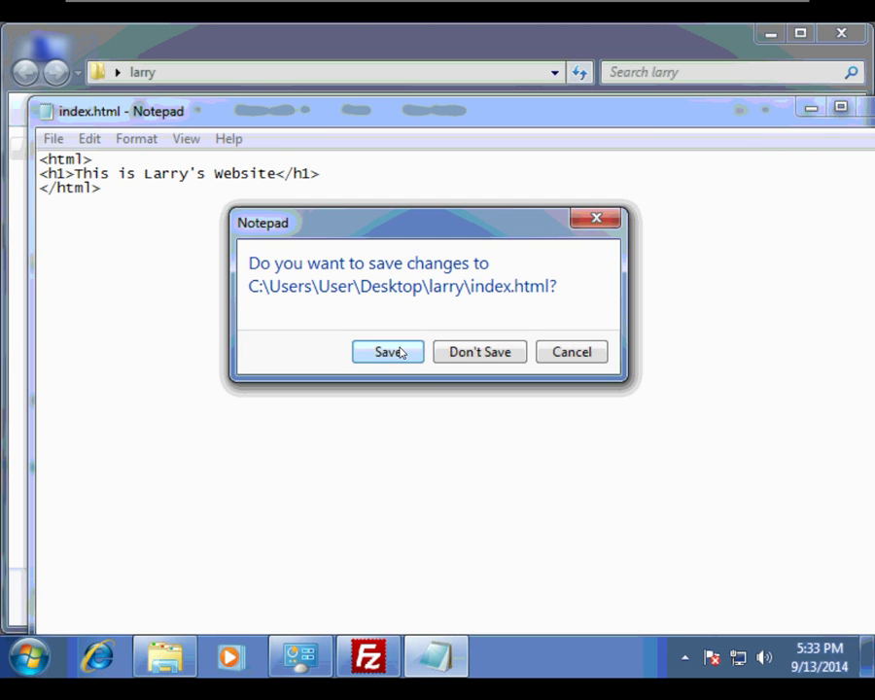
click(398, 352)
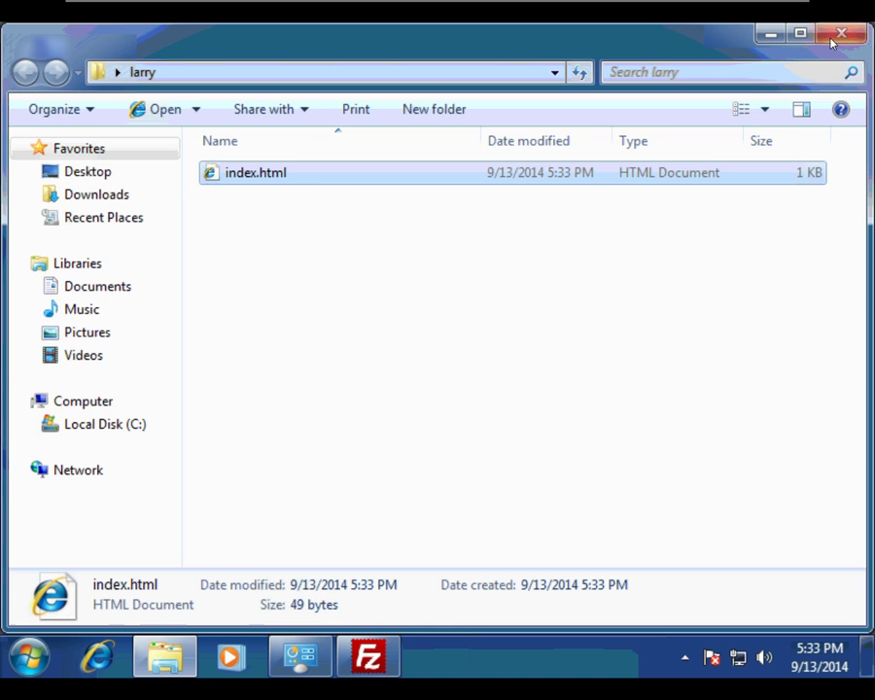
click(840, 34)
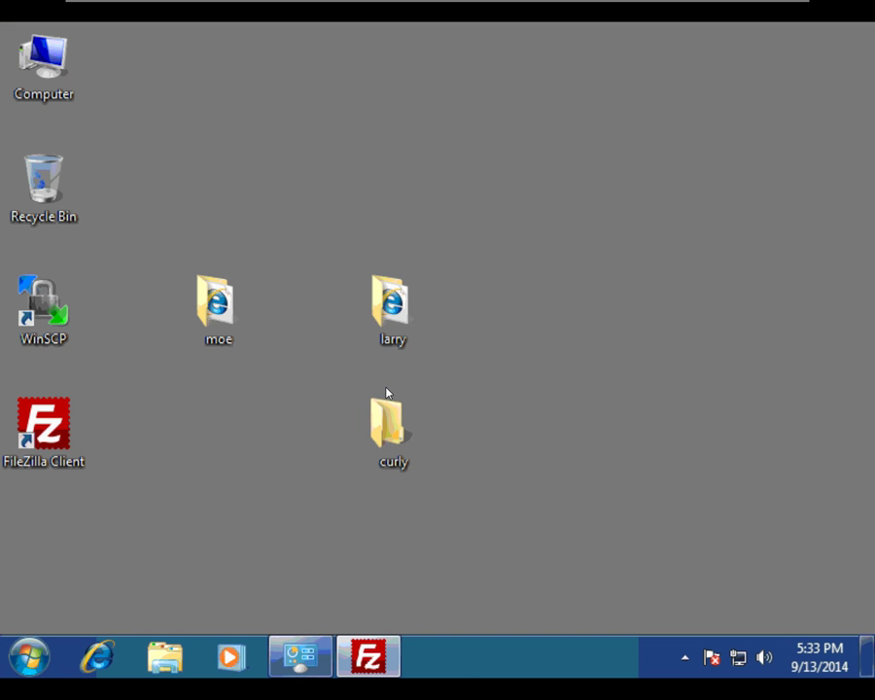
Open the curly folder and create an empty index.html file in it
right_click(386, 429)
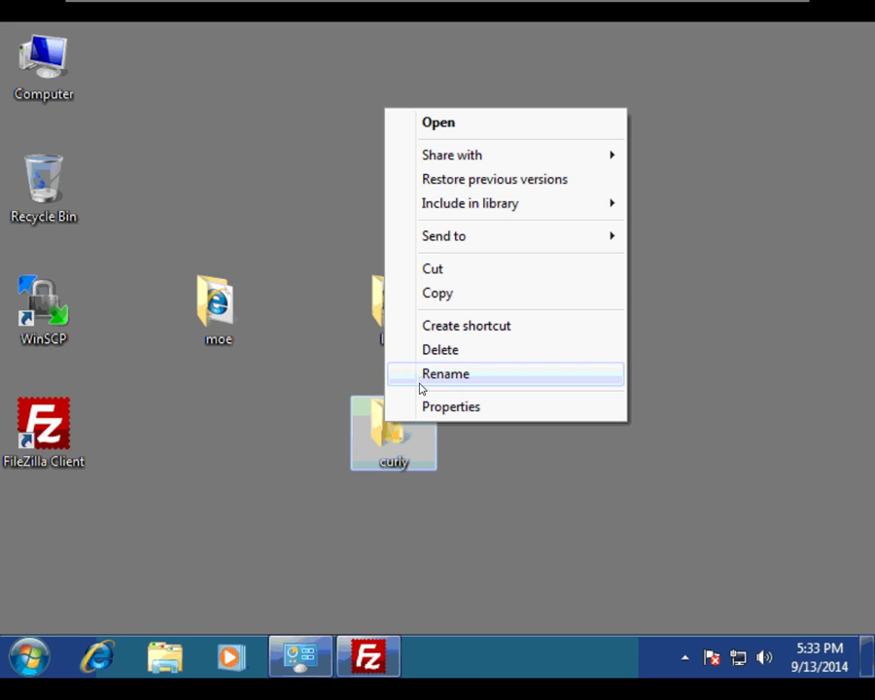
click(461, 130)
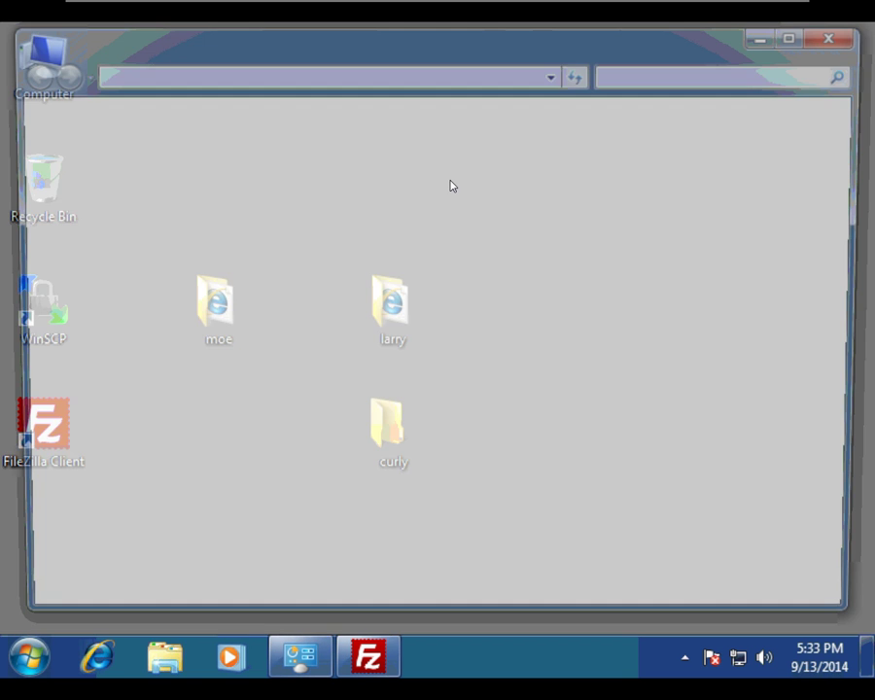
right_click(266, 267)
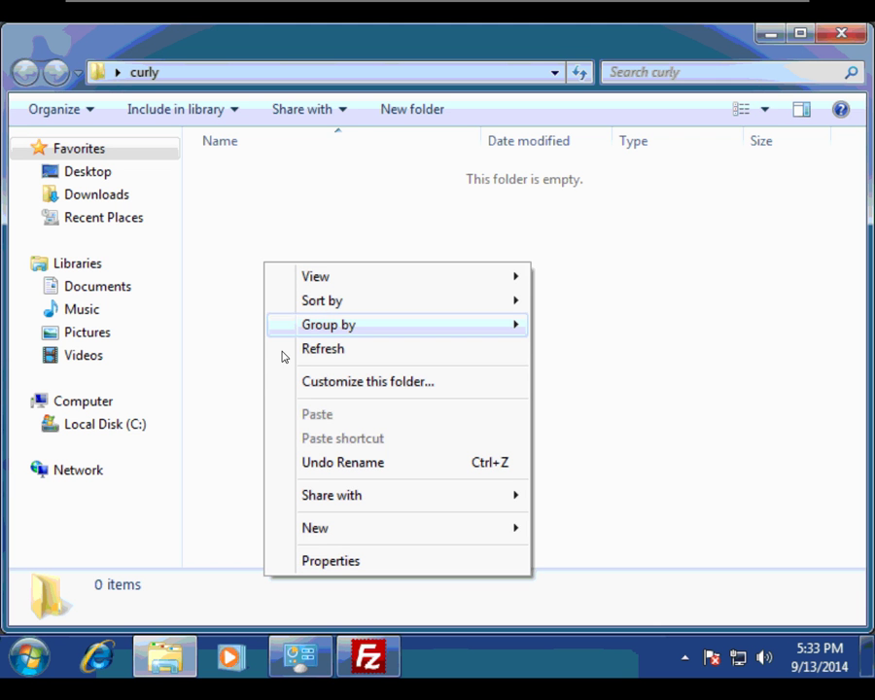
mouse_move(461, 524)
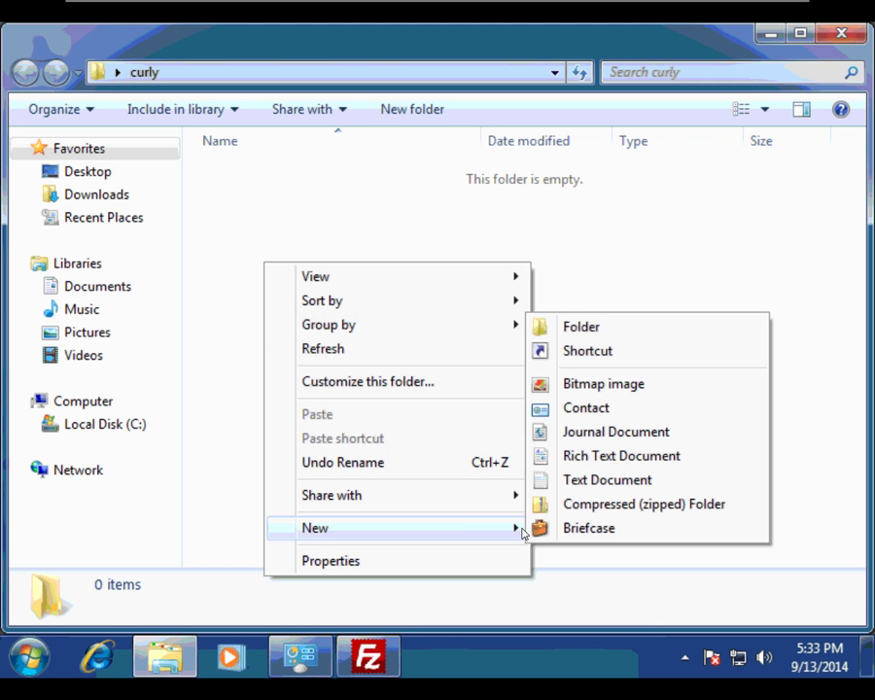
click(607, 479)
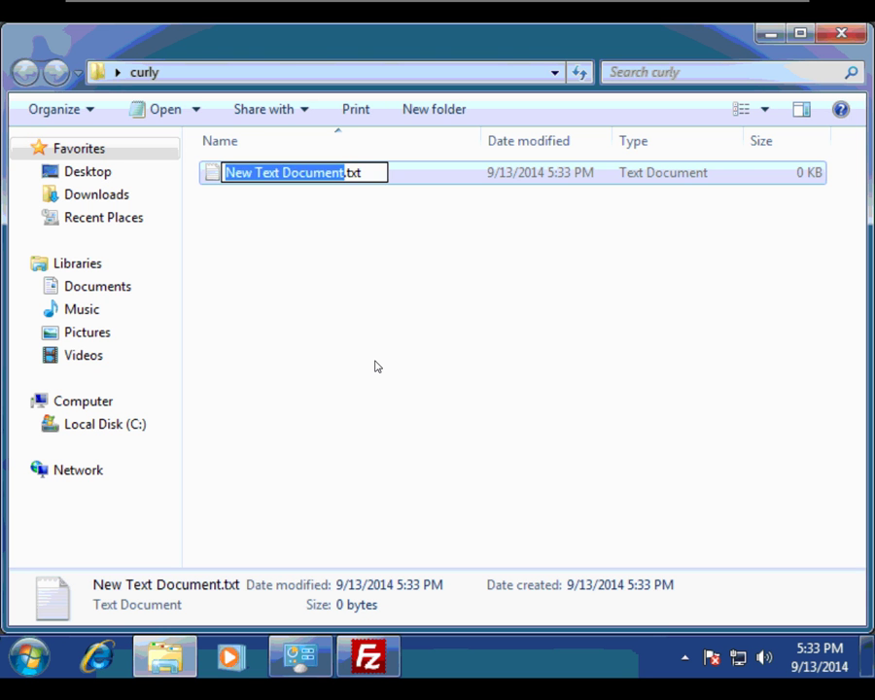
text(index.html)
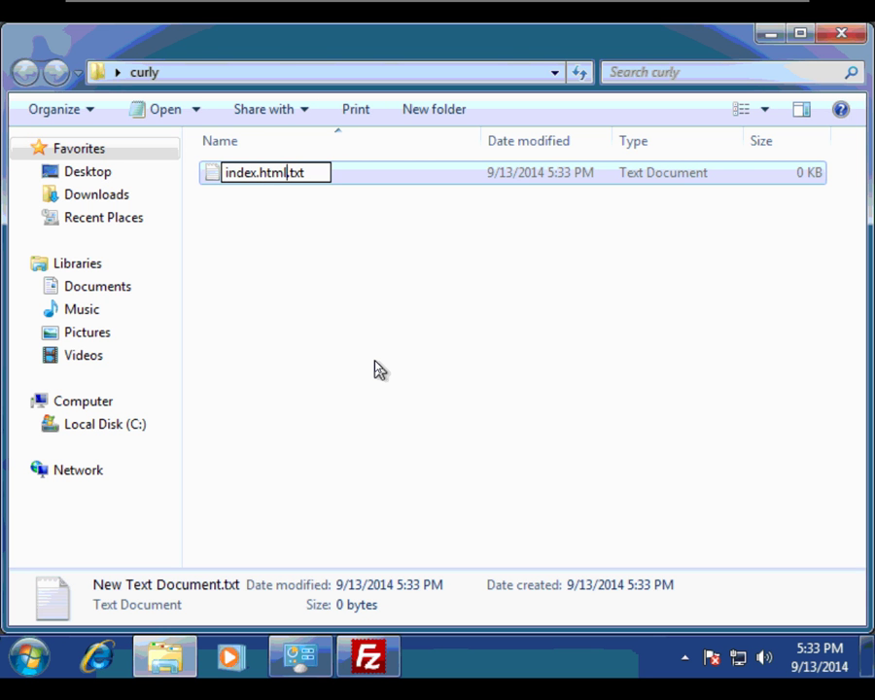
key(BackSpace)
key(BackSpace)
key(BackSpace)
key(BackSpace)
key(Return)
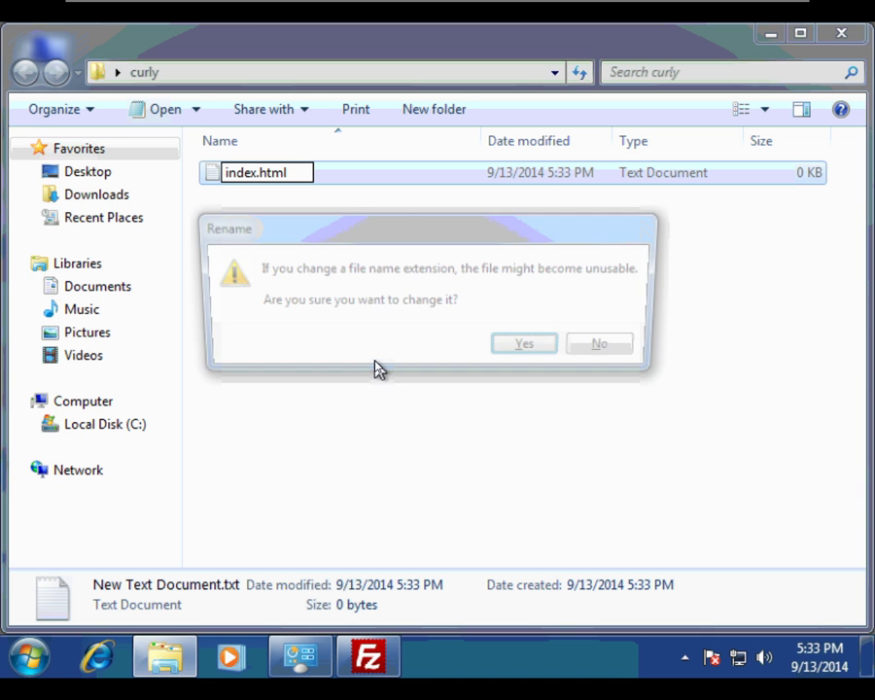
click(515, 346)
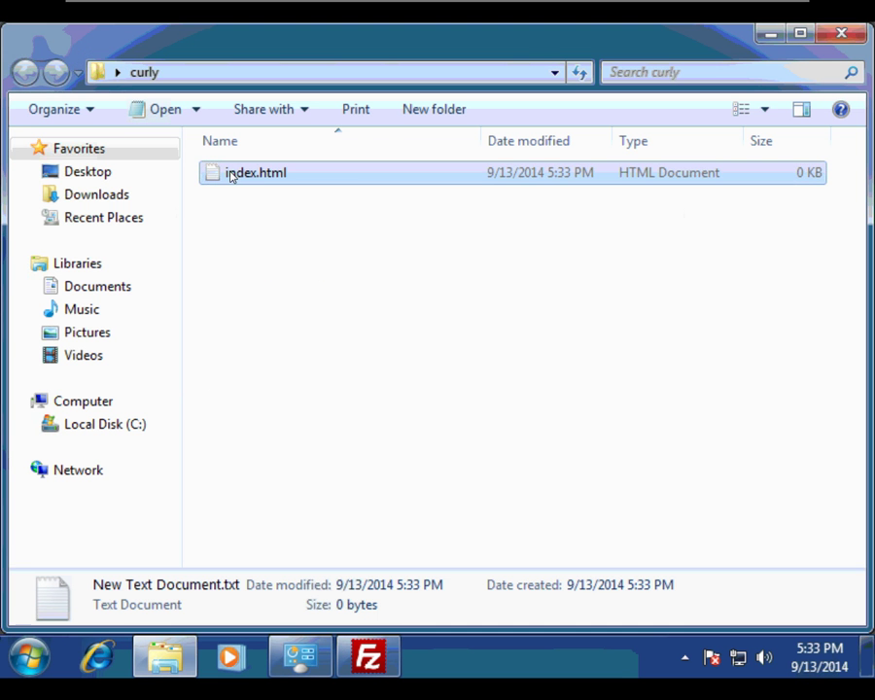
Paste the copied markup into index.html, replace Moe with Curly, save, and close the folder
right_click(229, 173)
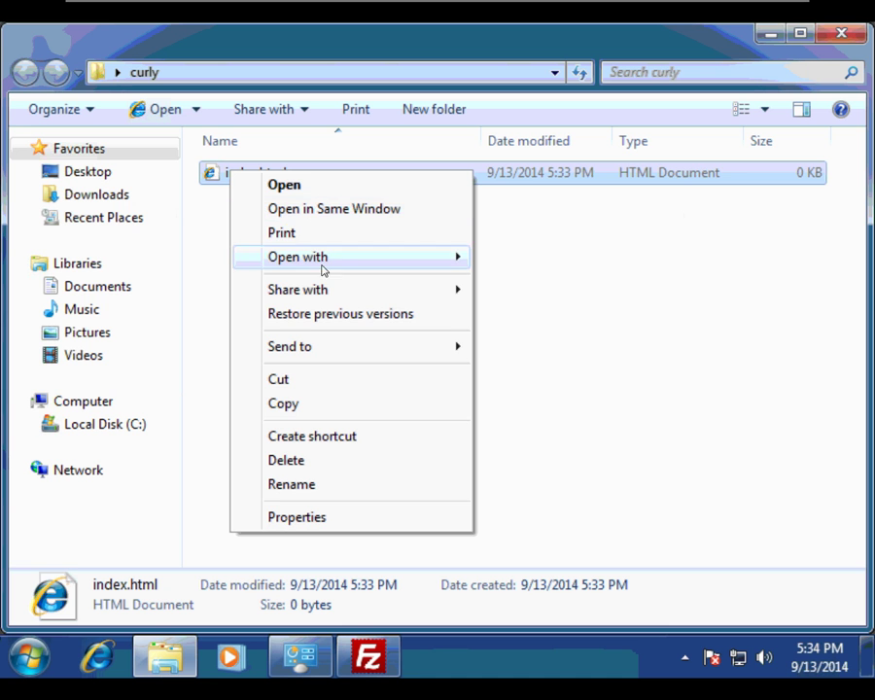
mouse_move(350, 261)
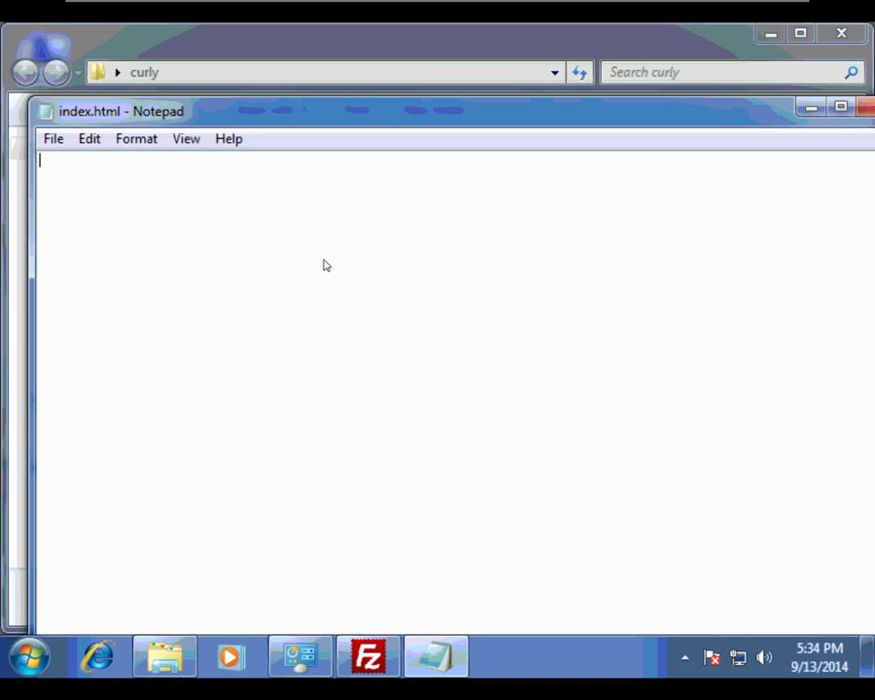
right_click(292, 235)
click(338, 326)
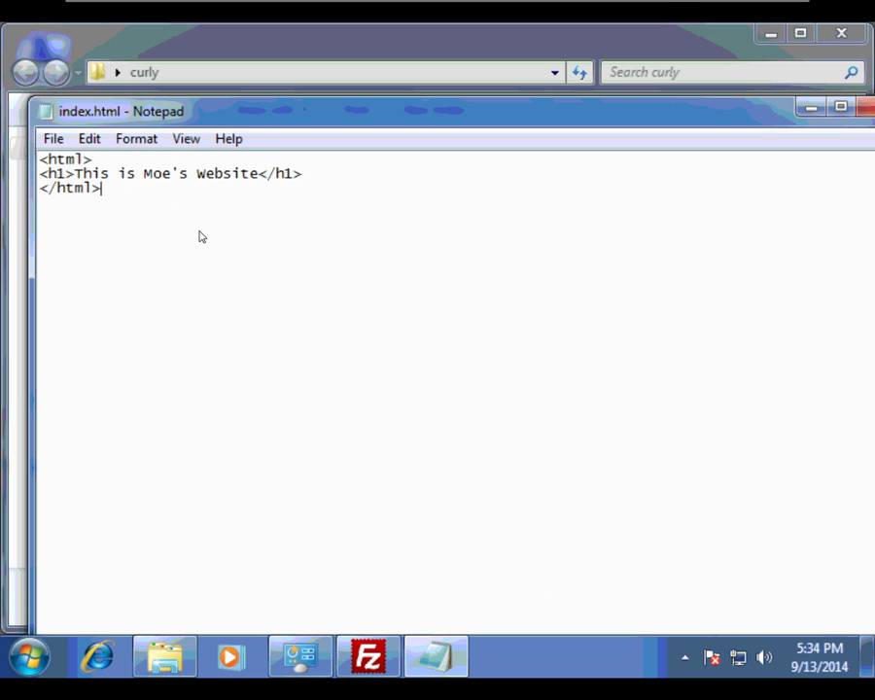
key(BackSpace)
key(BackSpace)
key(BackSpace)
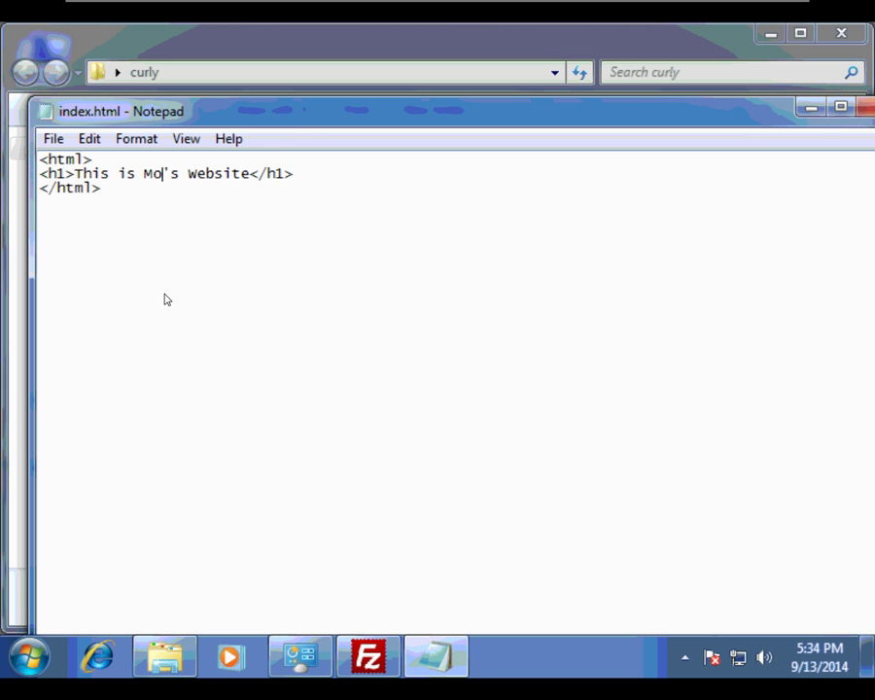
text(Curly)
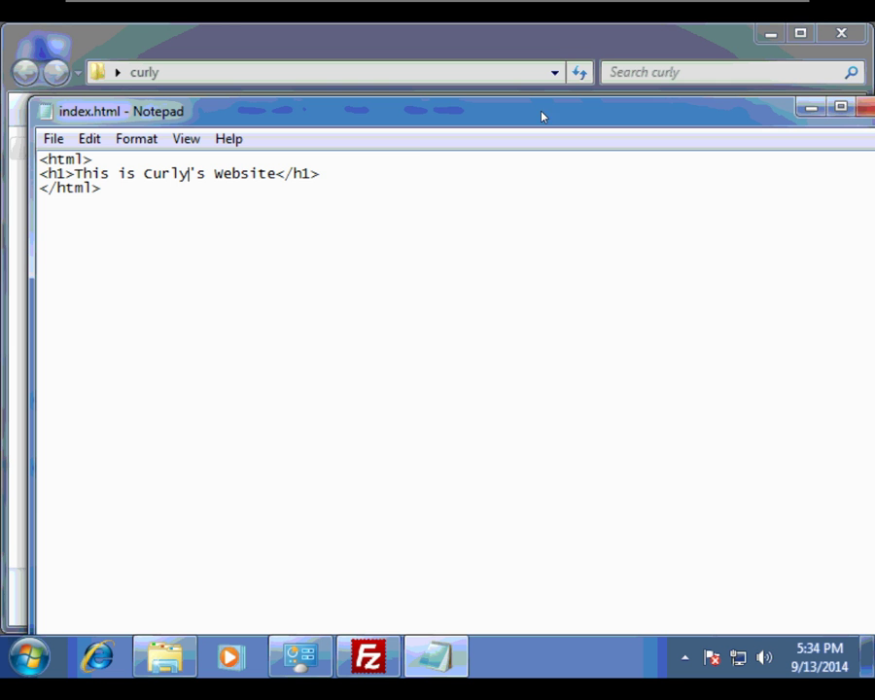
click(861, 107)
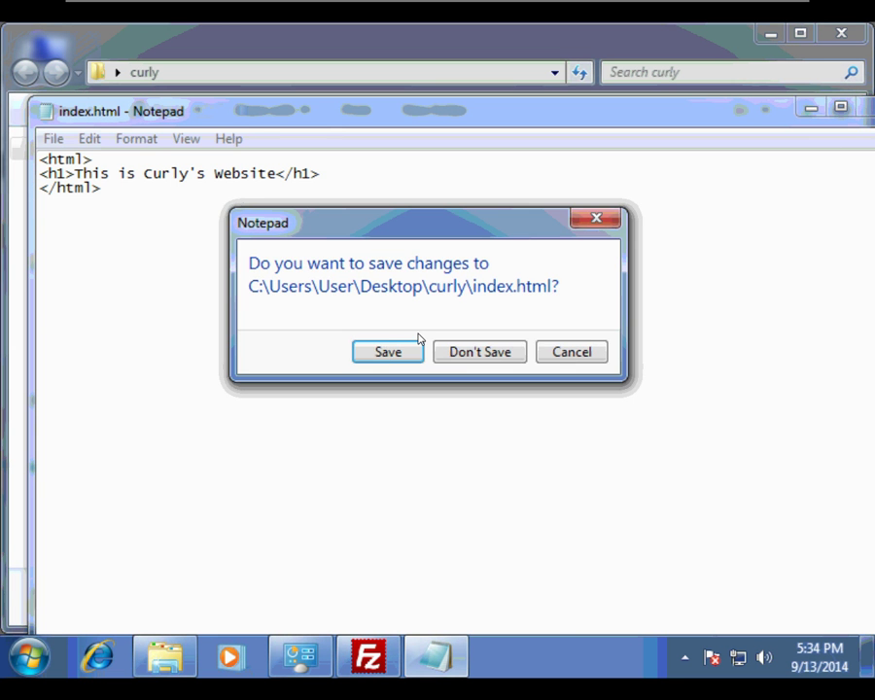
click(387, 352)
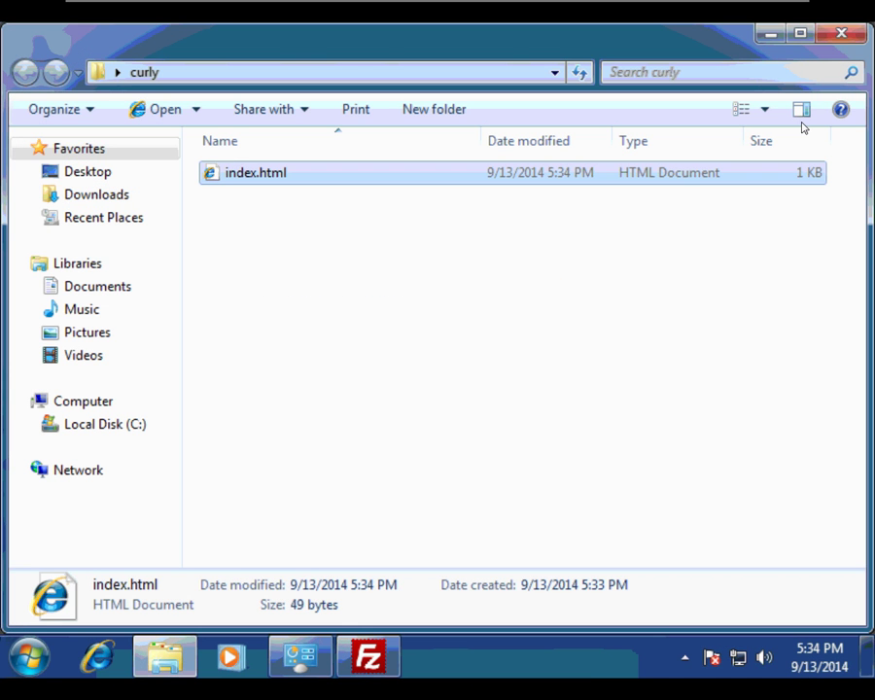
click(841, 33)
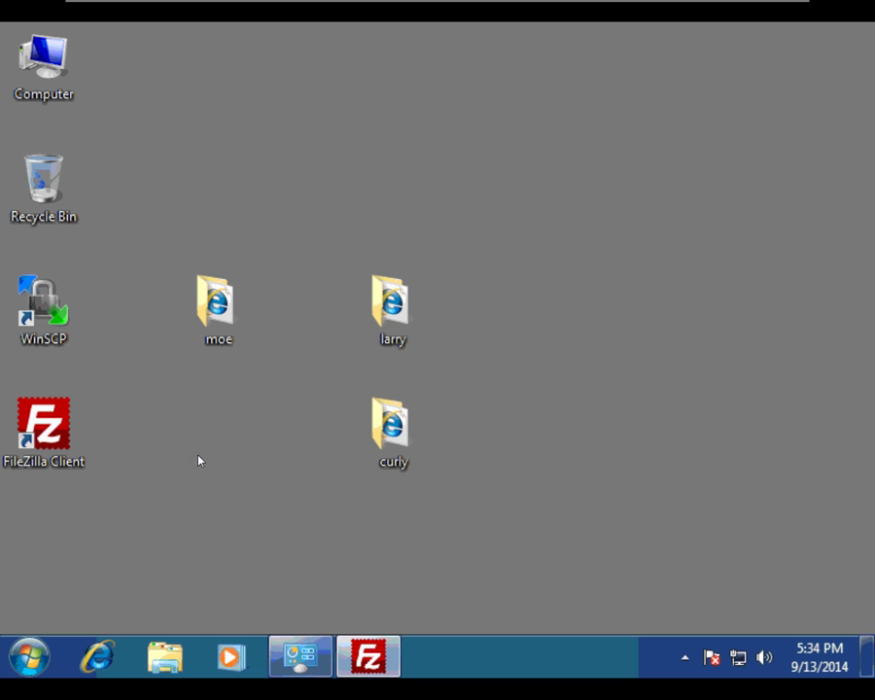
Launch WinSCP and start an FTP session to host 192.168.1.175, opening its advanced settings
click(68, 338)
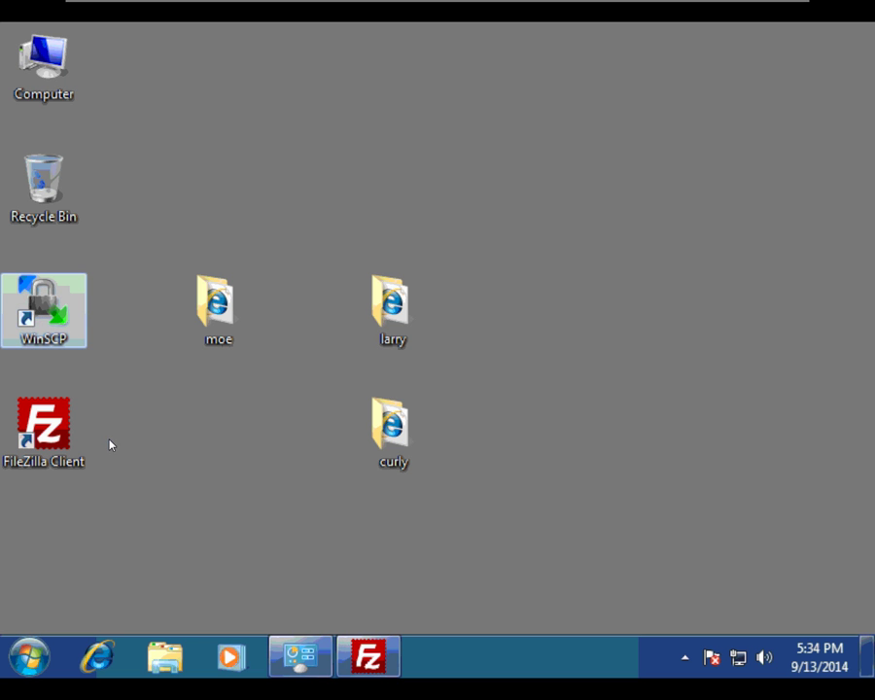
key(Return)
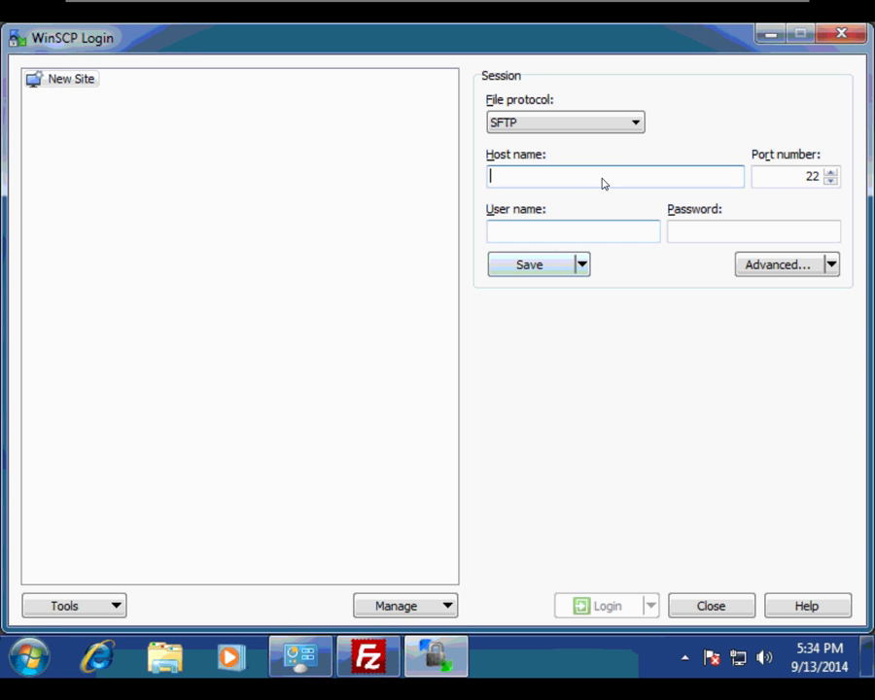
click(636, 125)
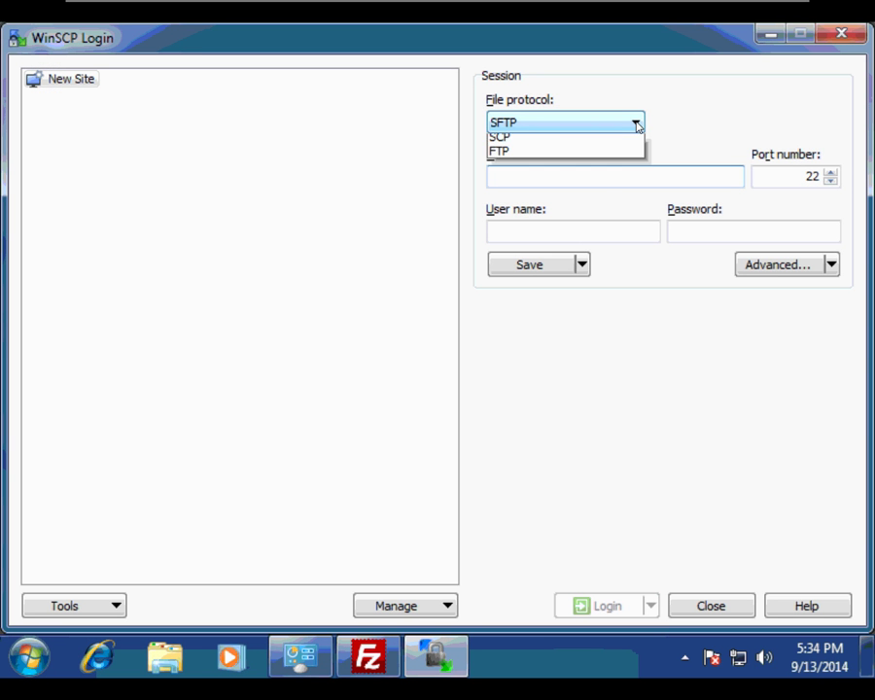
click(625, 170)
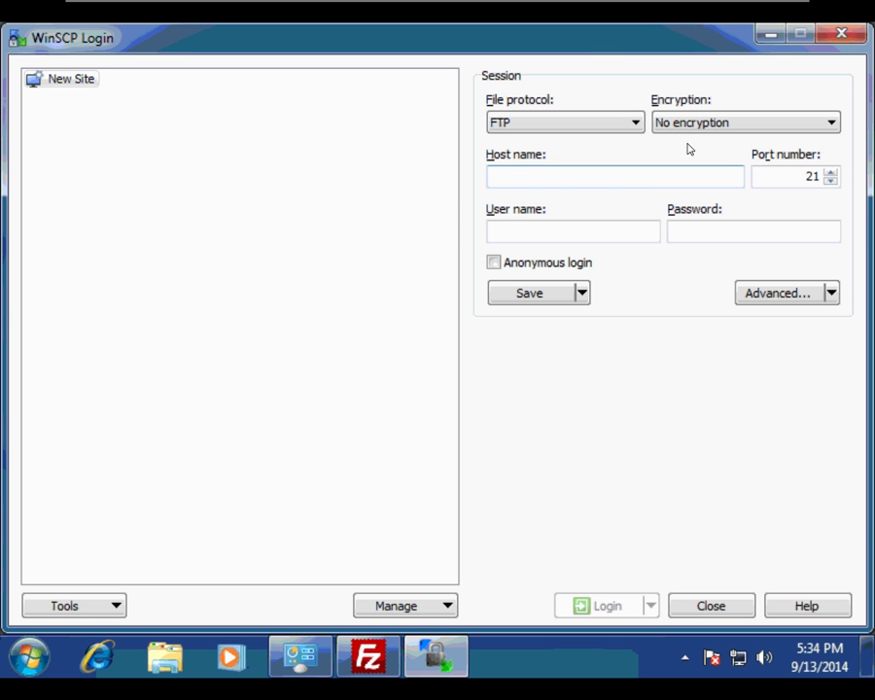
click(601, 176)
text(192.)
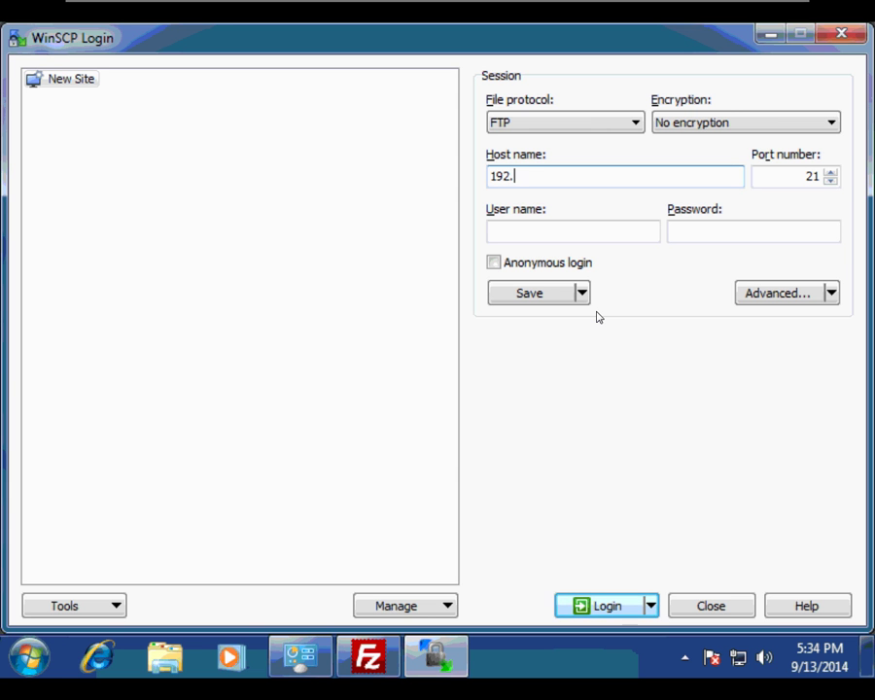
text(168.1.175)
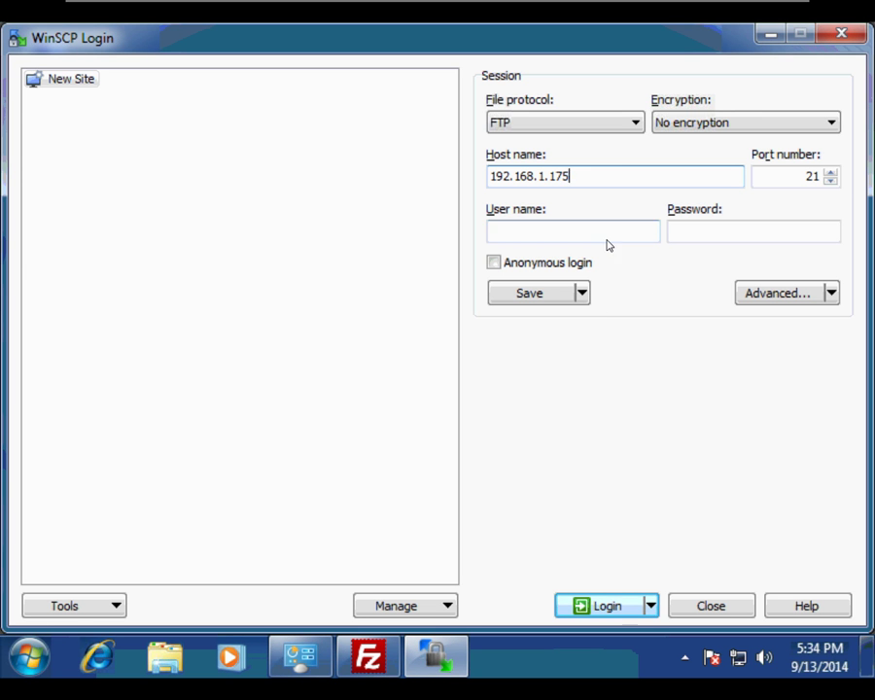
click(832, 294)
click(785, 345)
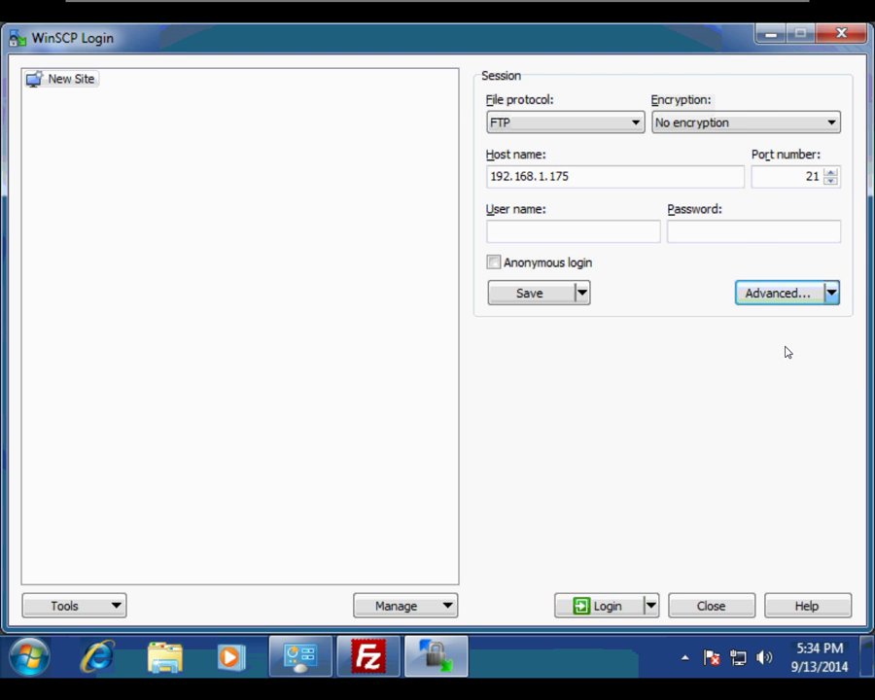
Turn off passive mode in the session's connection settings
click(175, 195)
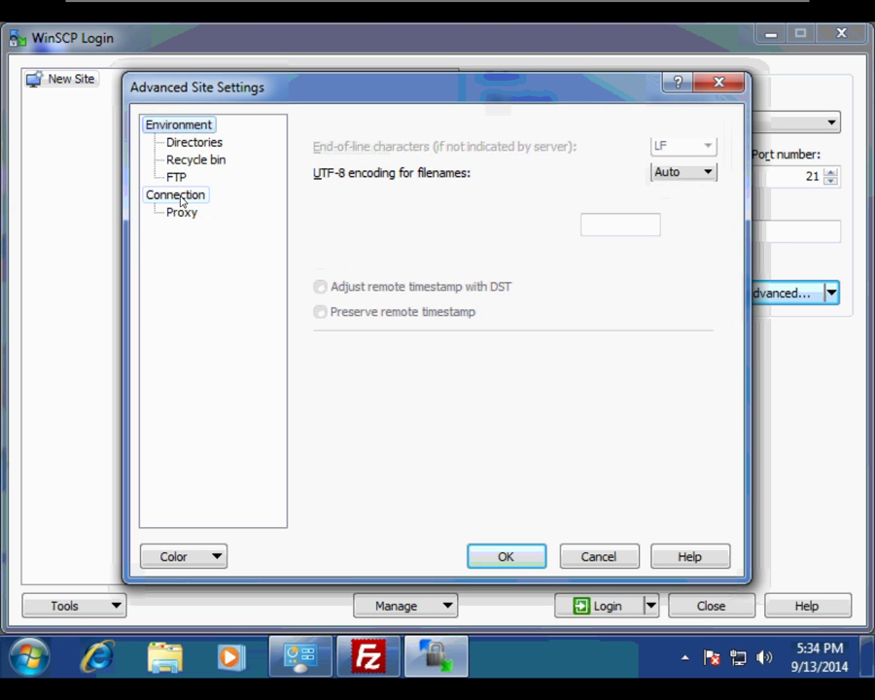
click(319, 146)
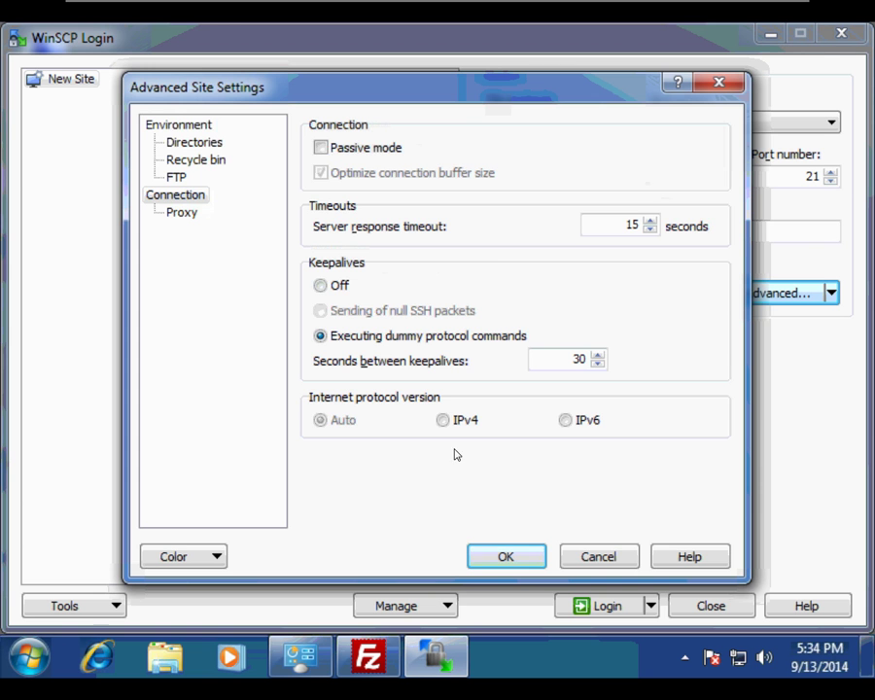
click(500, 555)
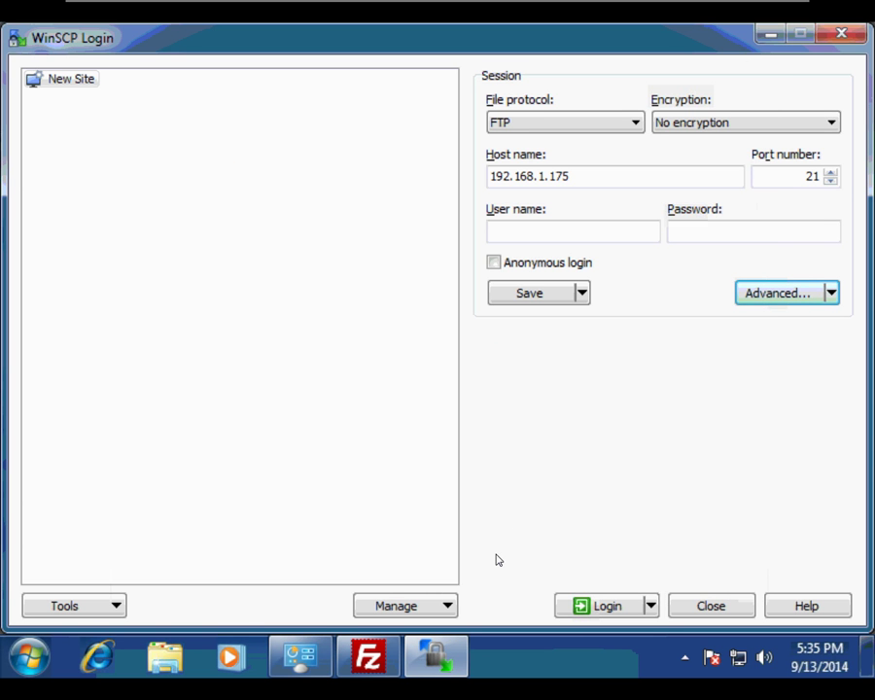
Log in to the FTP server with the first site's username and password
click(587, 612)
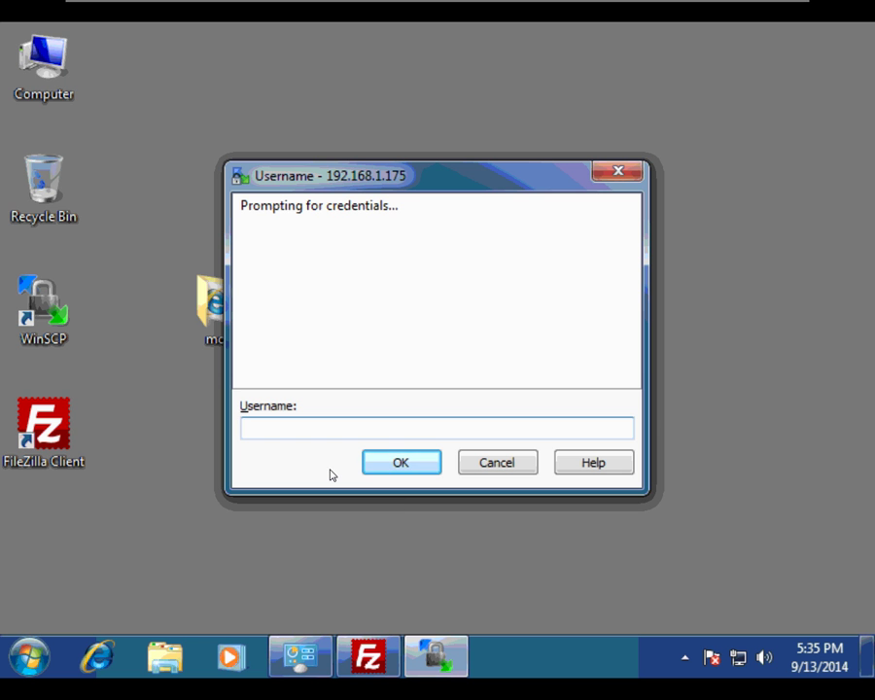
text(moe)
click(378, 468)
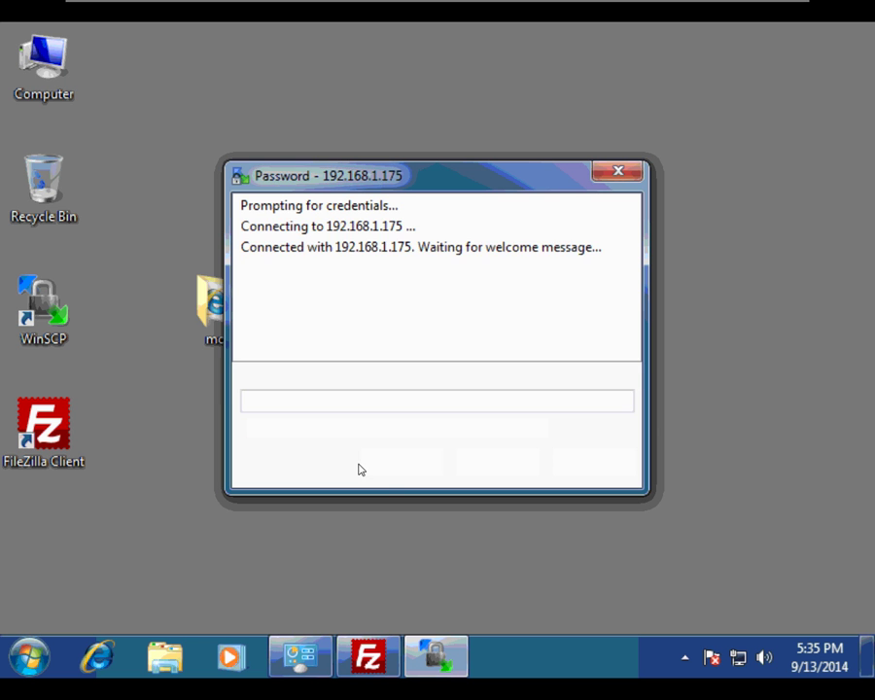
text(****)
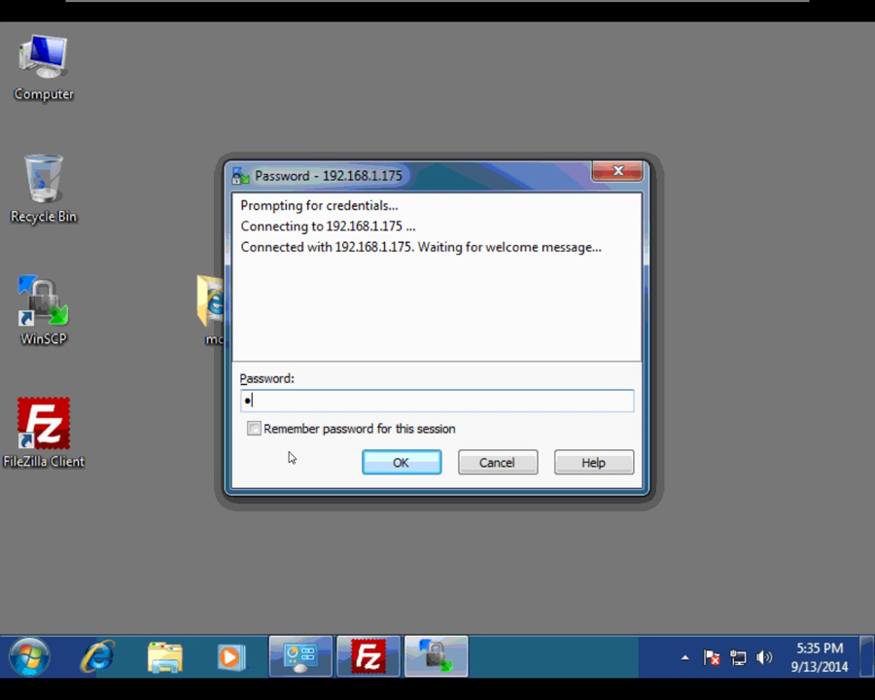
text(****)
click(406, 467)
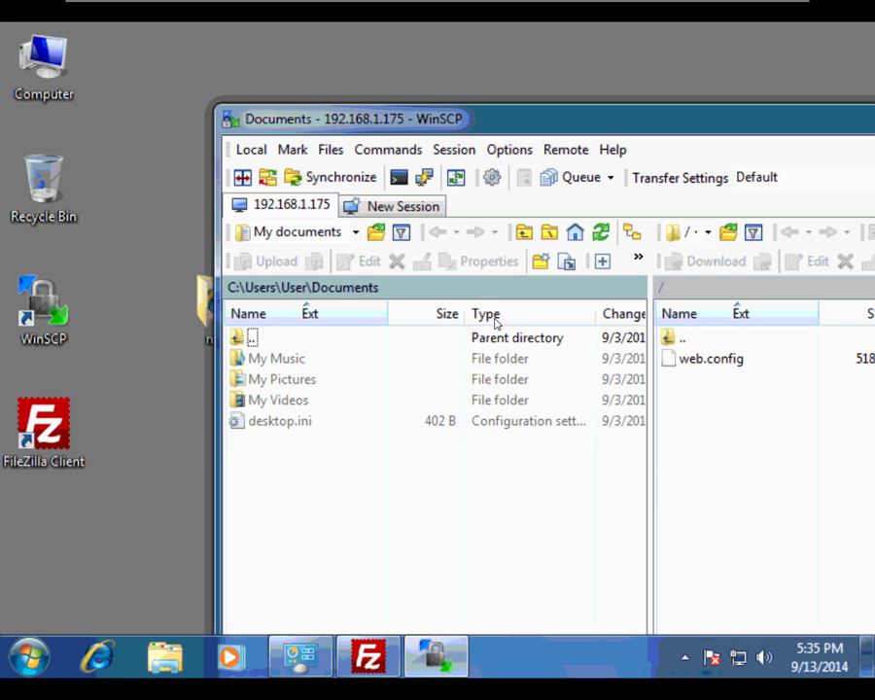
Upload index.html from Desktop\moe to the server's root folder
drag(589, 121, 369, 56)
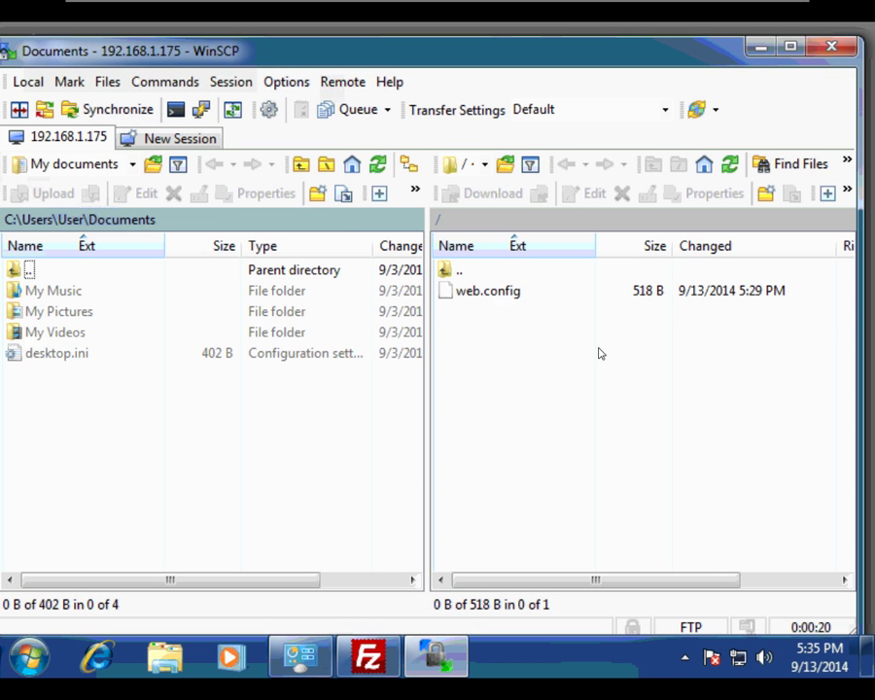
double_click(19, 269)
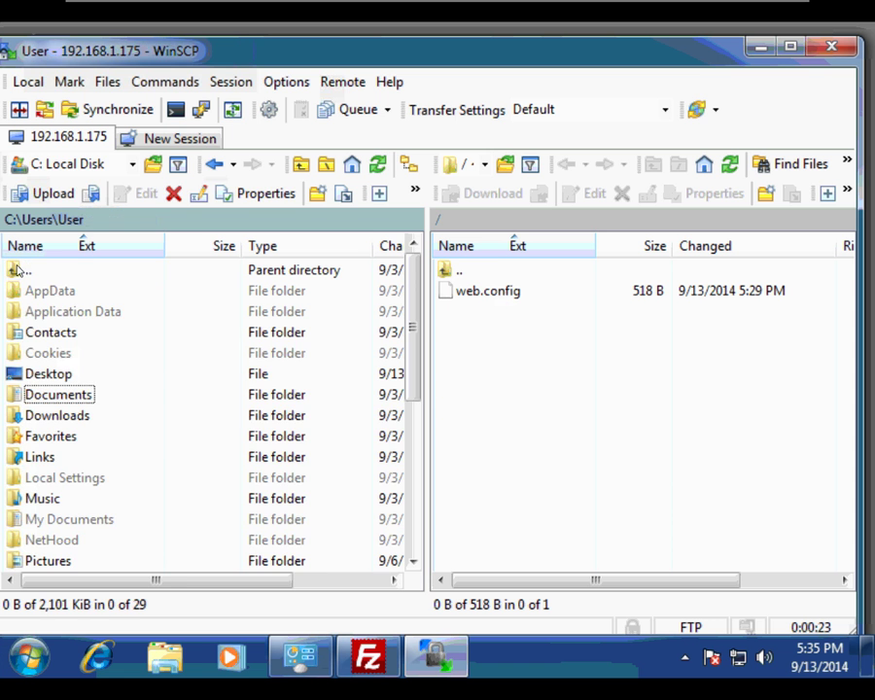
click(44, 375)
double_click(43, 374)
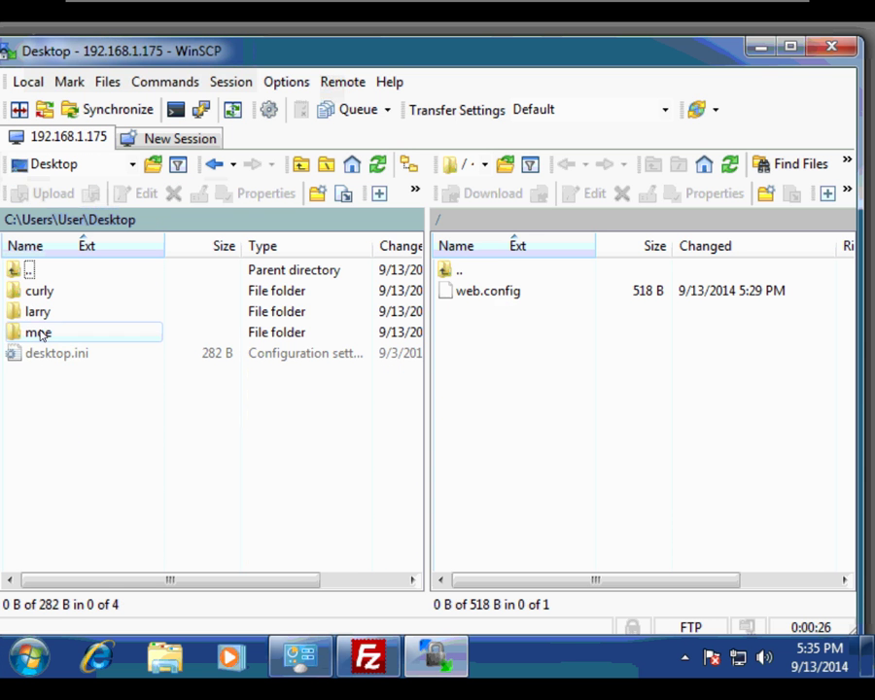
double_click(41, 333)
drag(54, 294, 476, 356)
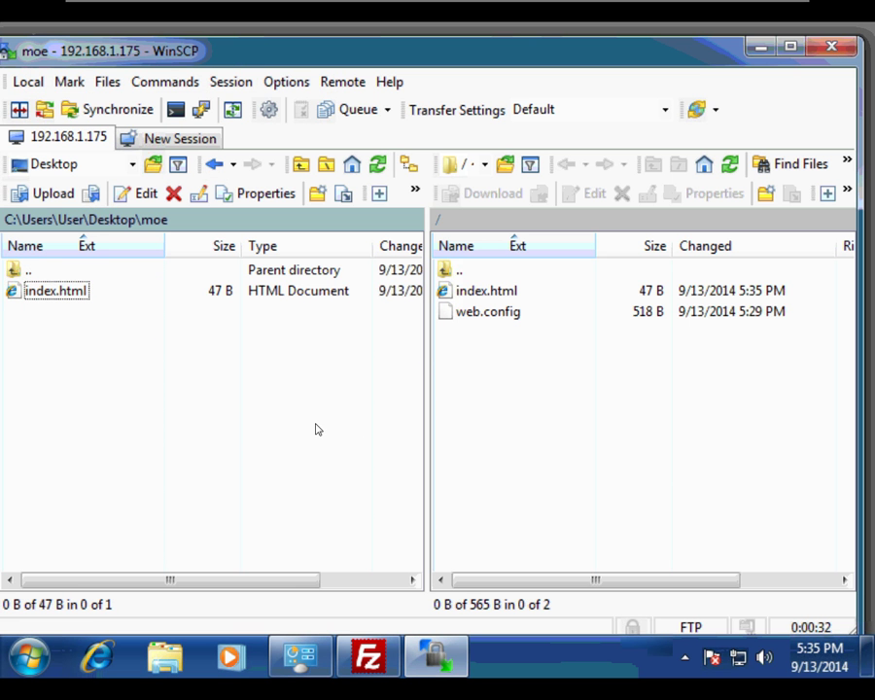
click(165, 139)
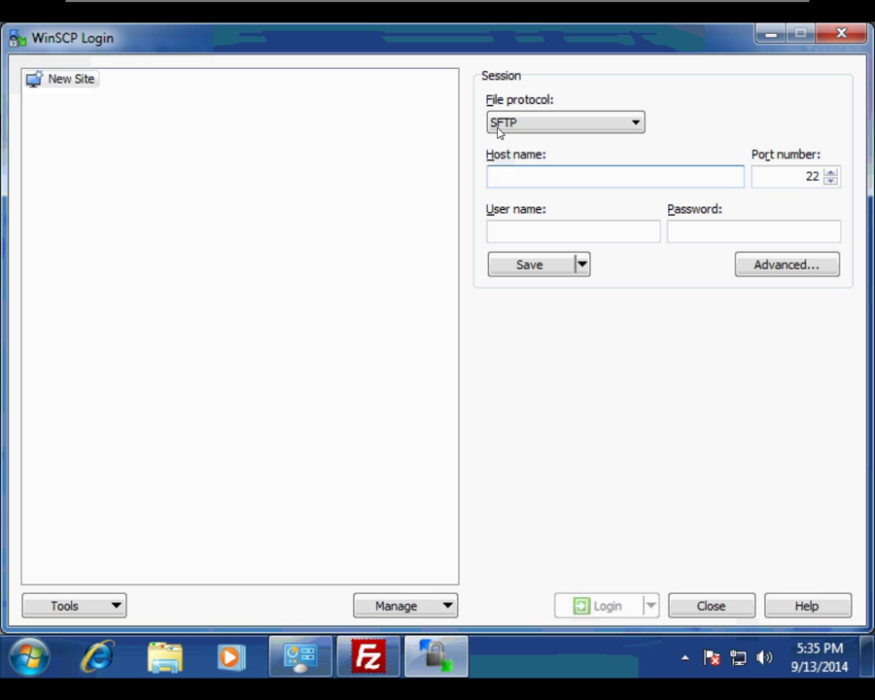
Set up a new FTP session to 192.168.1.175 with passive mode disabled
click(634, 124)
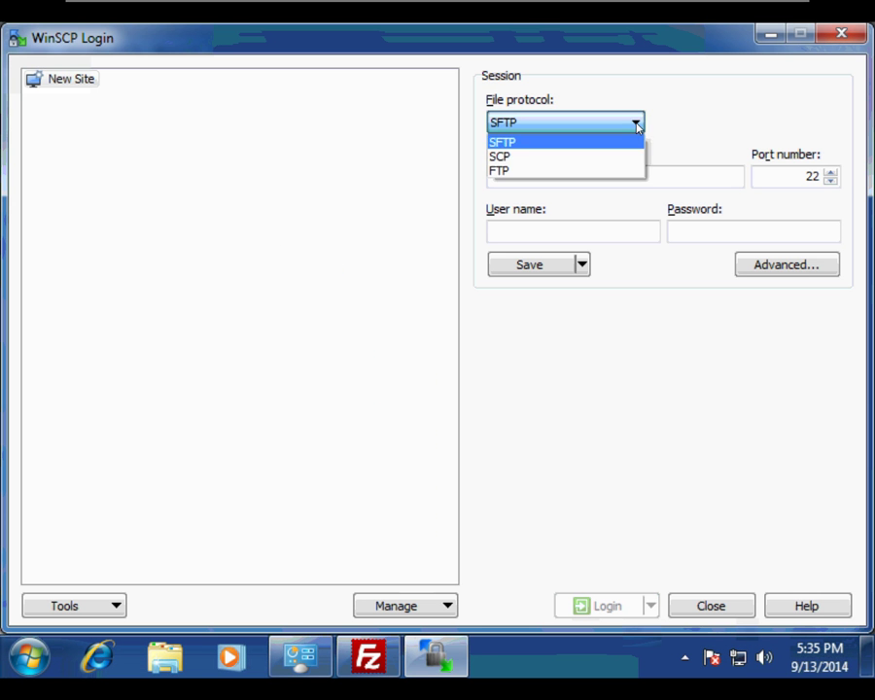
click(606, 171)
click(576, 239)
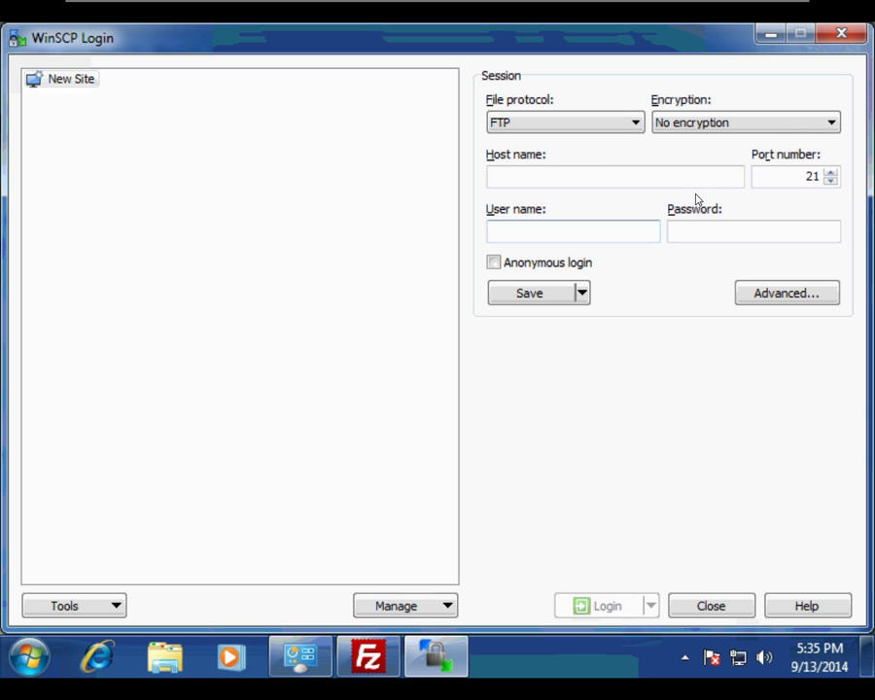
click(662, 178)
text(192)
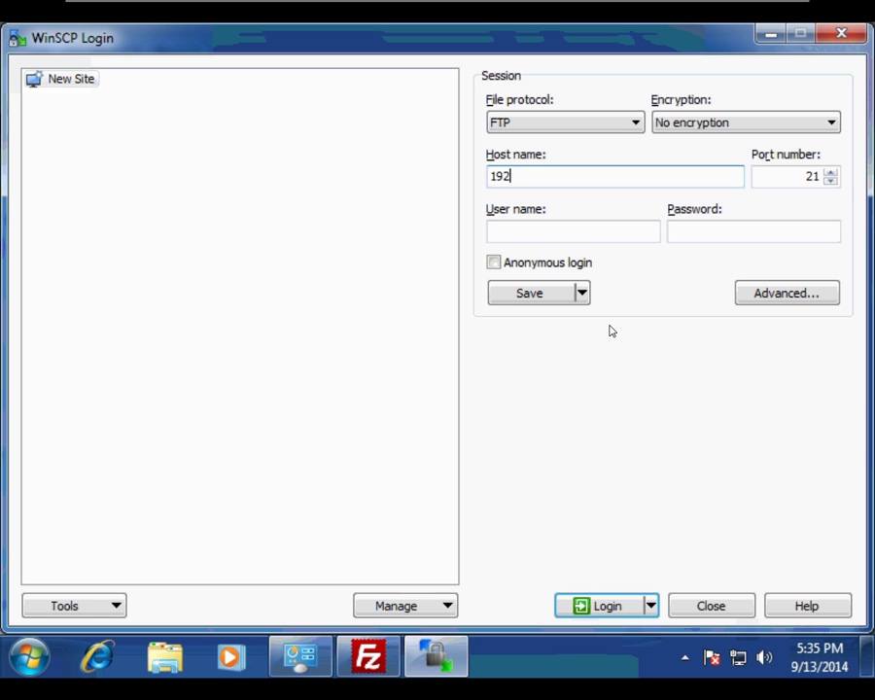
text(.168.1.175)
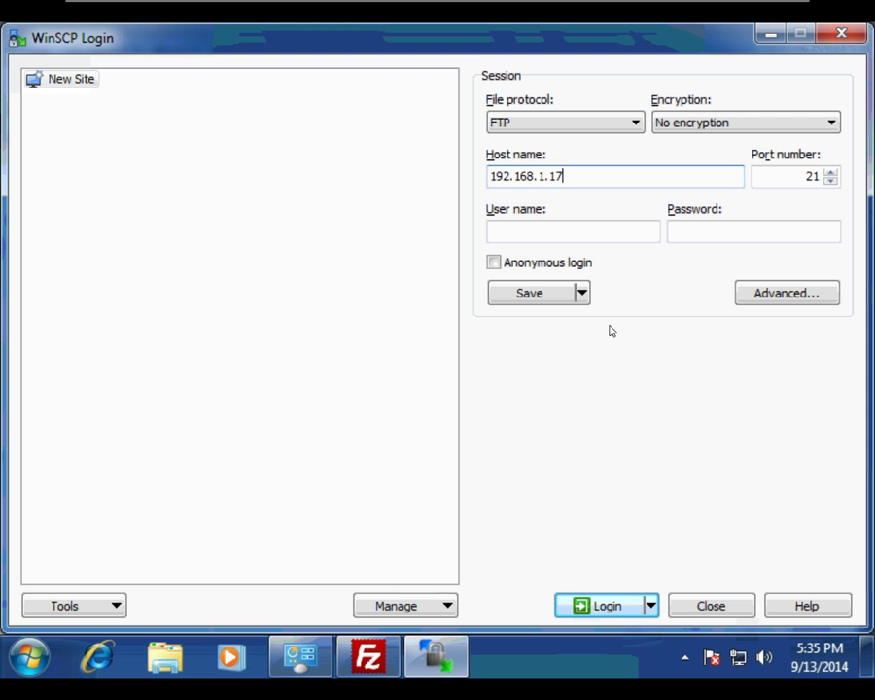
click(785, 295)
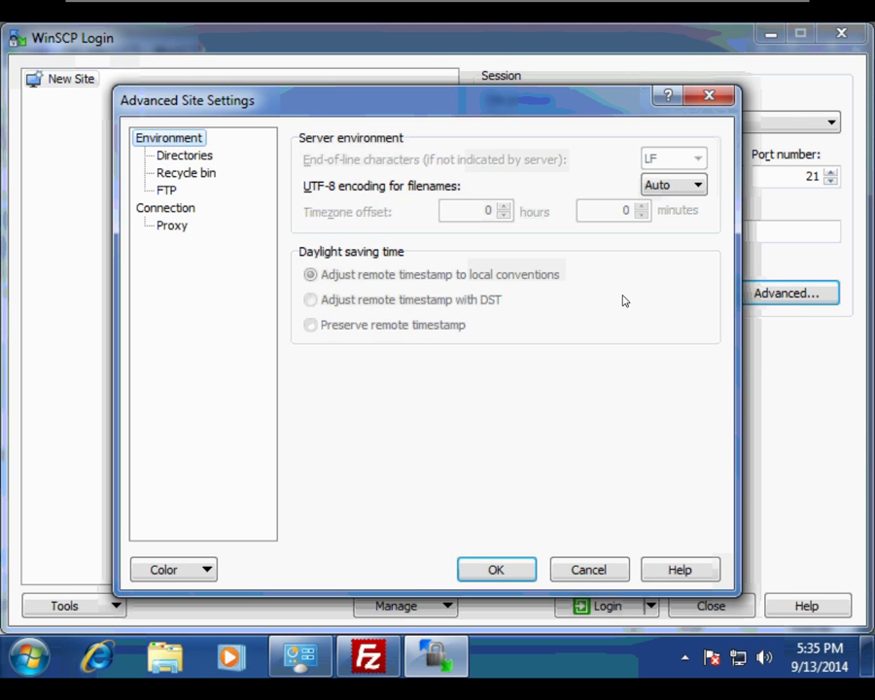
click(192, 208)
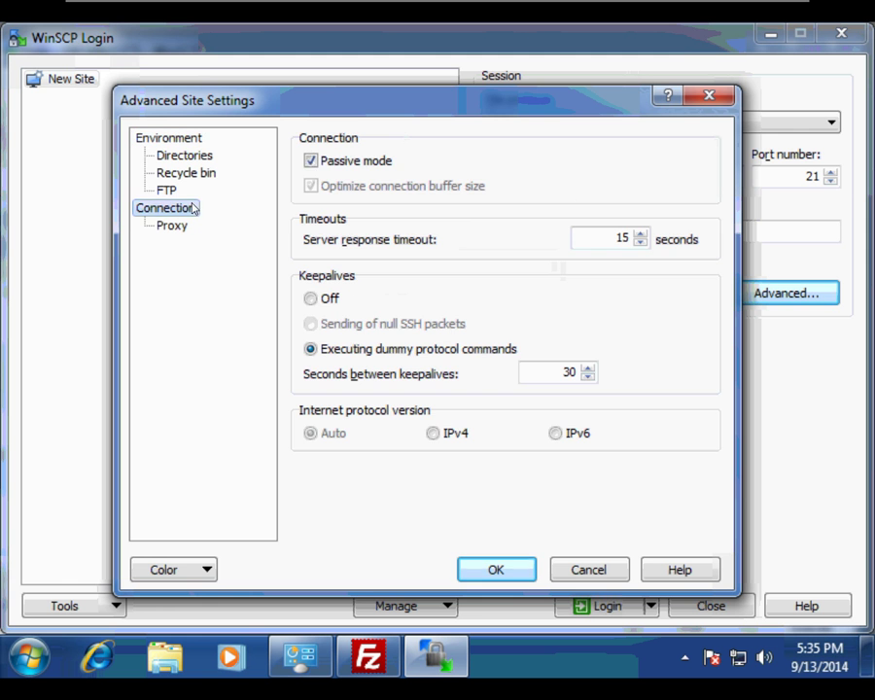
click(310, 160)
click(482, 571)
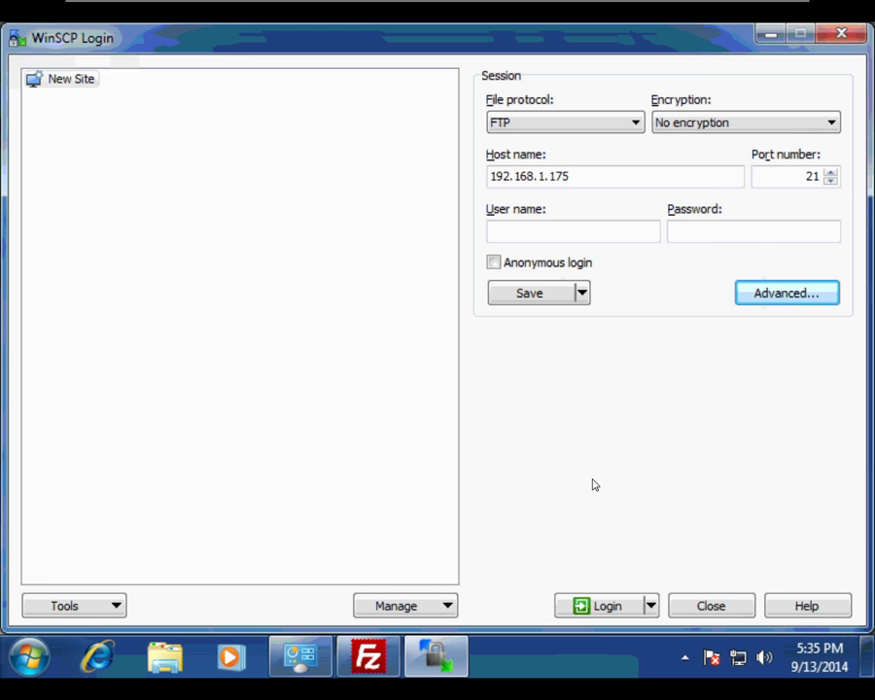
Log in with the second site's username and password
click(604, 604)
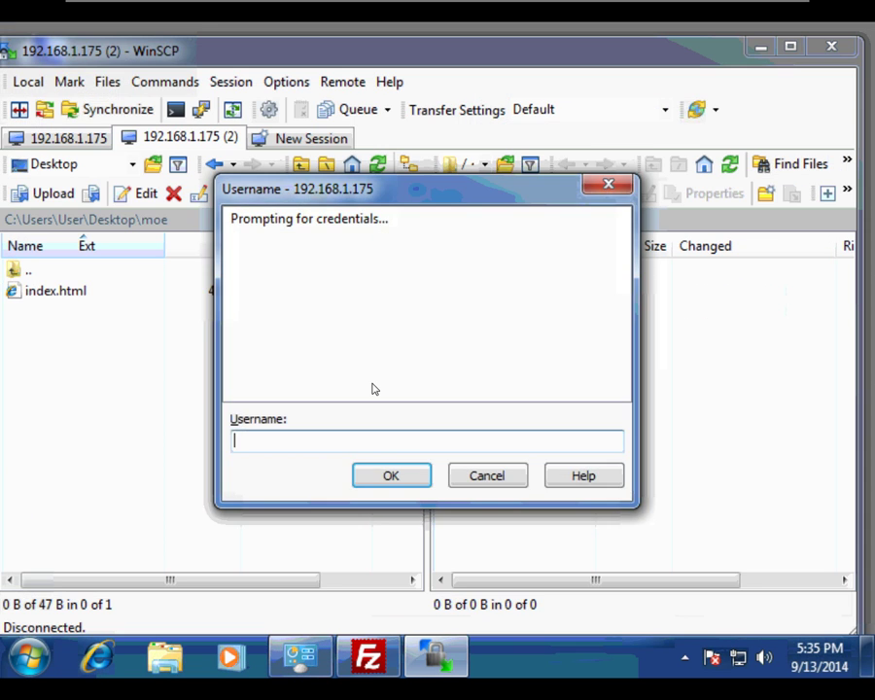
text(la)
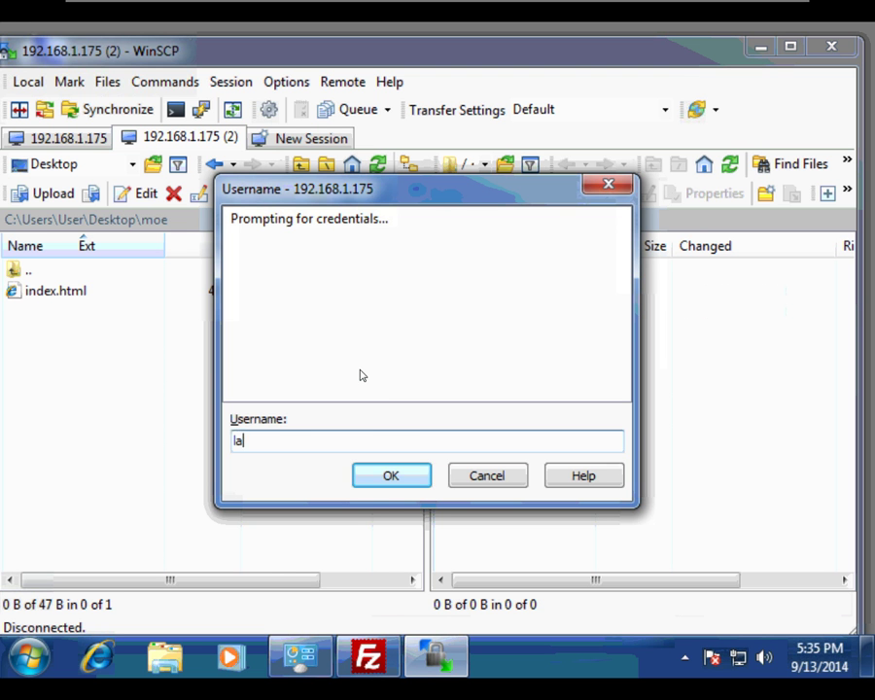
text(rry)
click(387, 484)
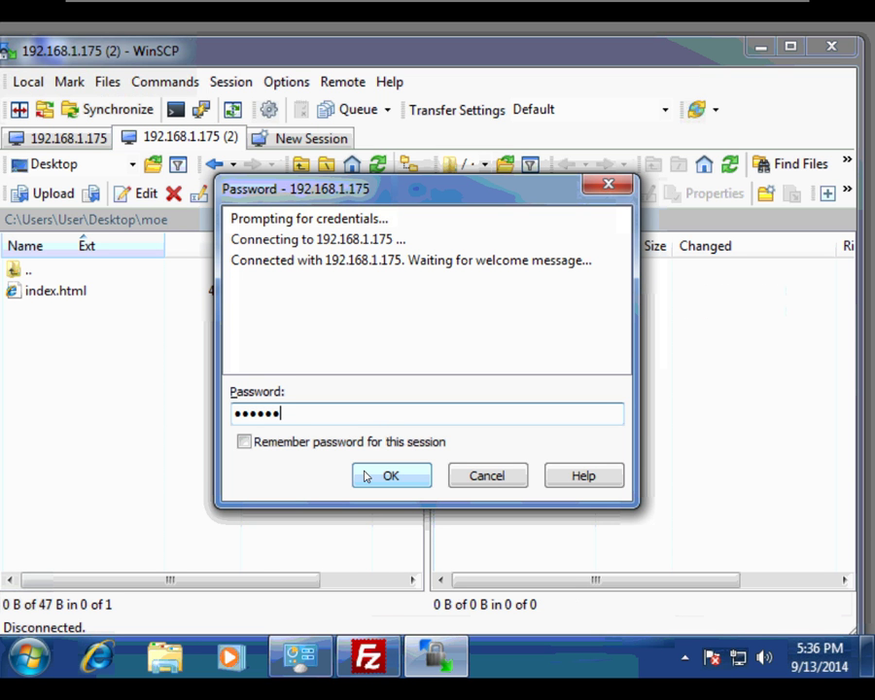
click(384, 480)
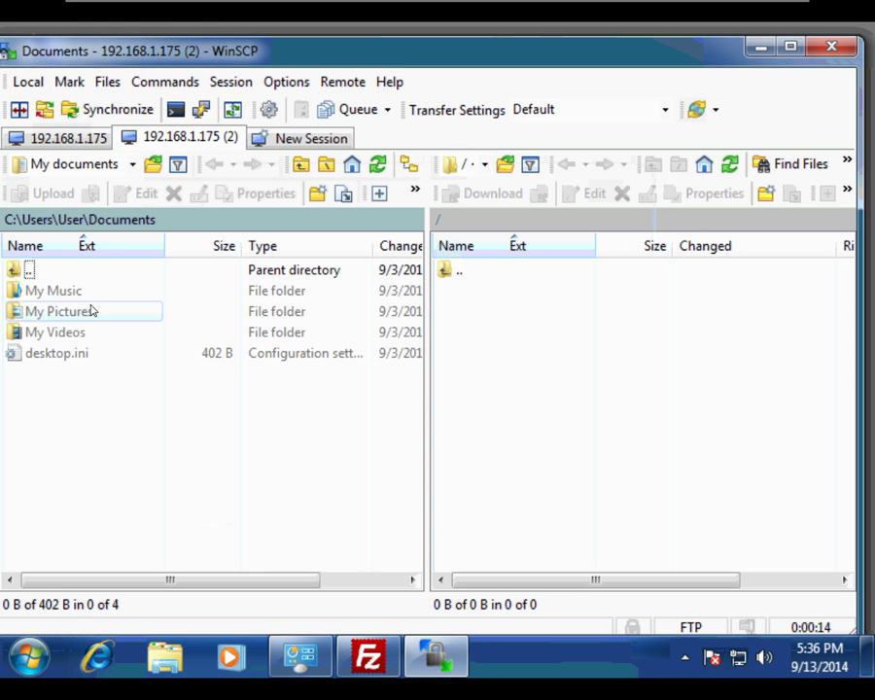
Upload index.html from Desktop\larry to the server's root folder
double_click(16, 272)
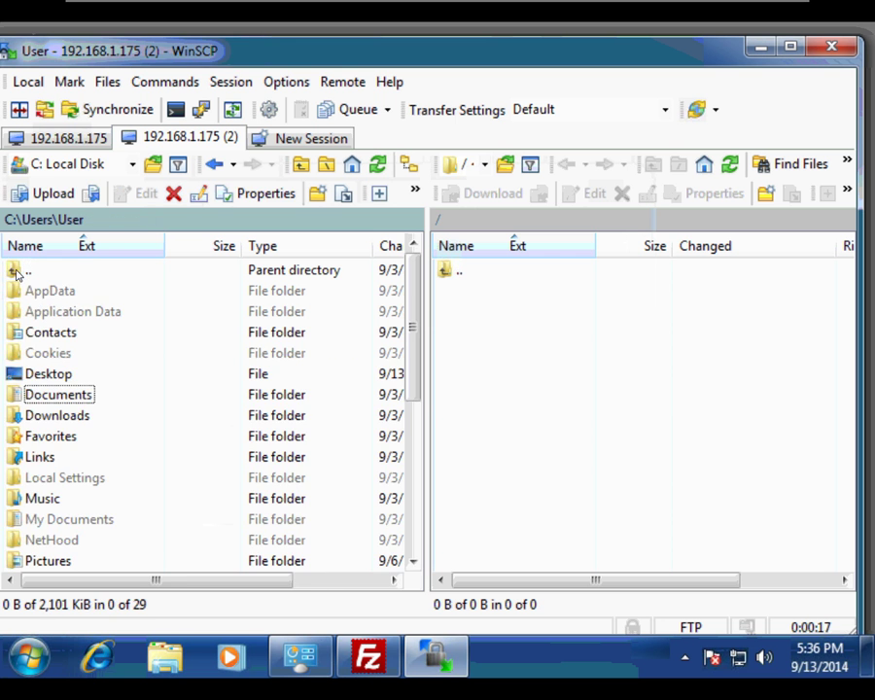
double_click(51, 373)
double_click(35, 313)
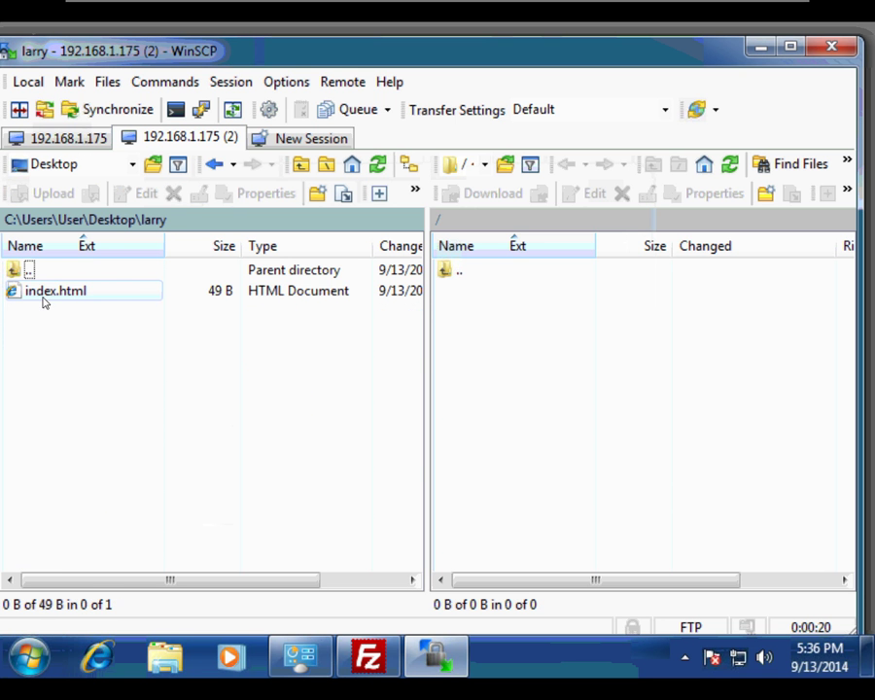
drag(44, 299, 512, 314)
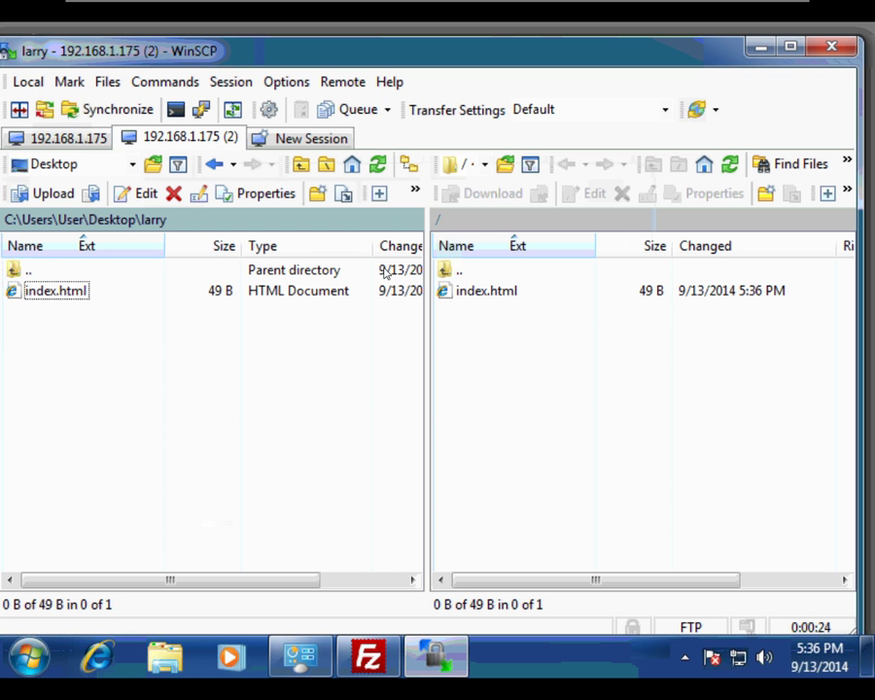
Create a third FTP session to 192.168.1.175 with passive mode off and begin logging in
click(314, 141)
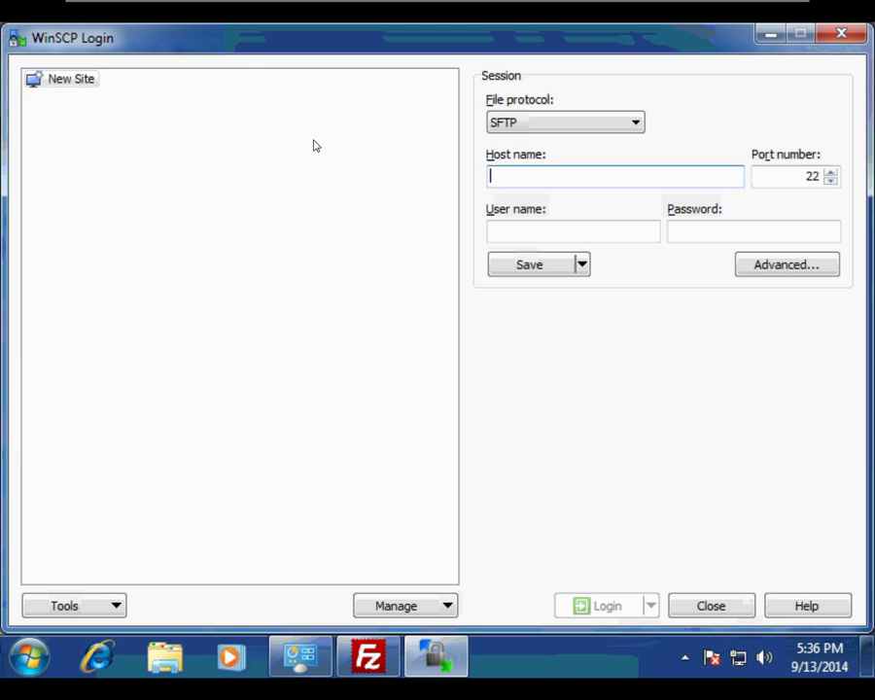
click(637, 122)
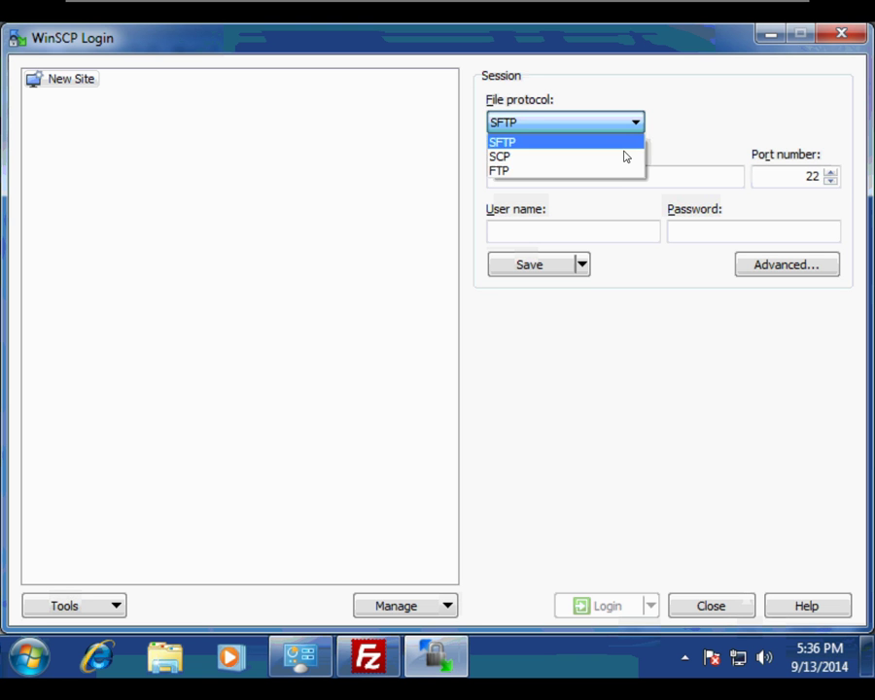
click(616, 172)
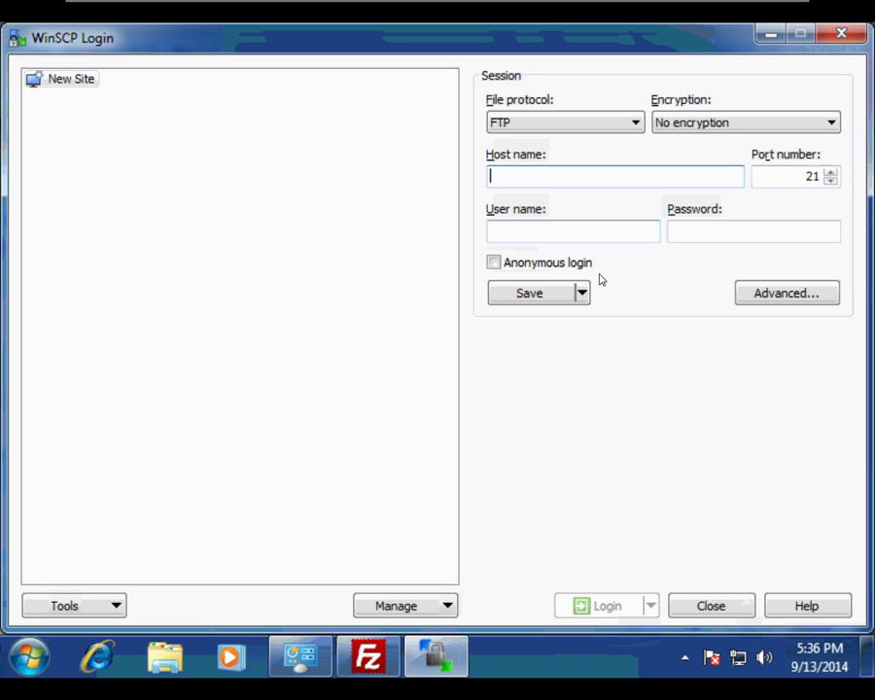
text(192.168)
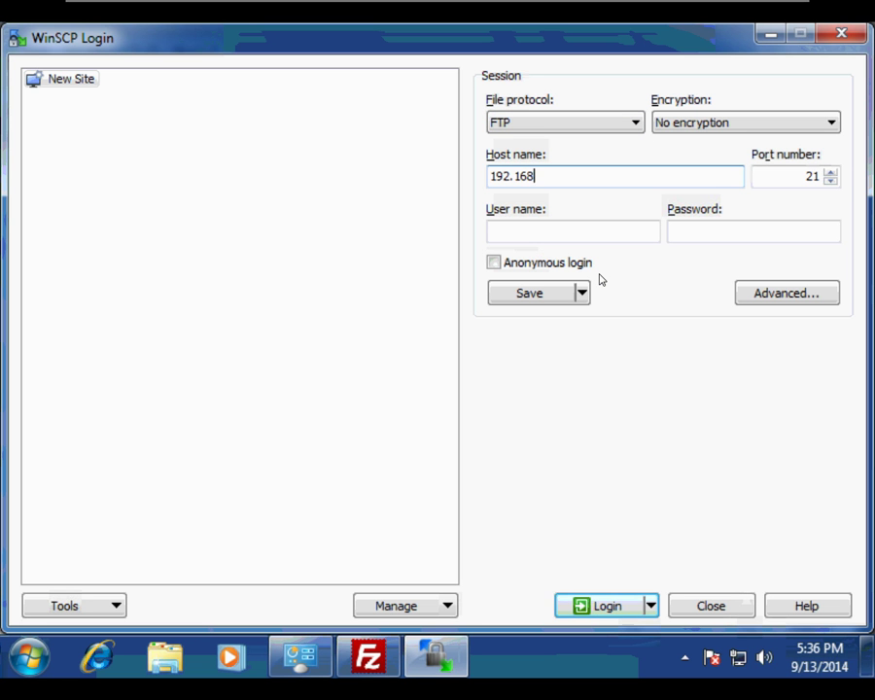
text(.1.175)
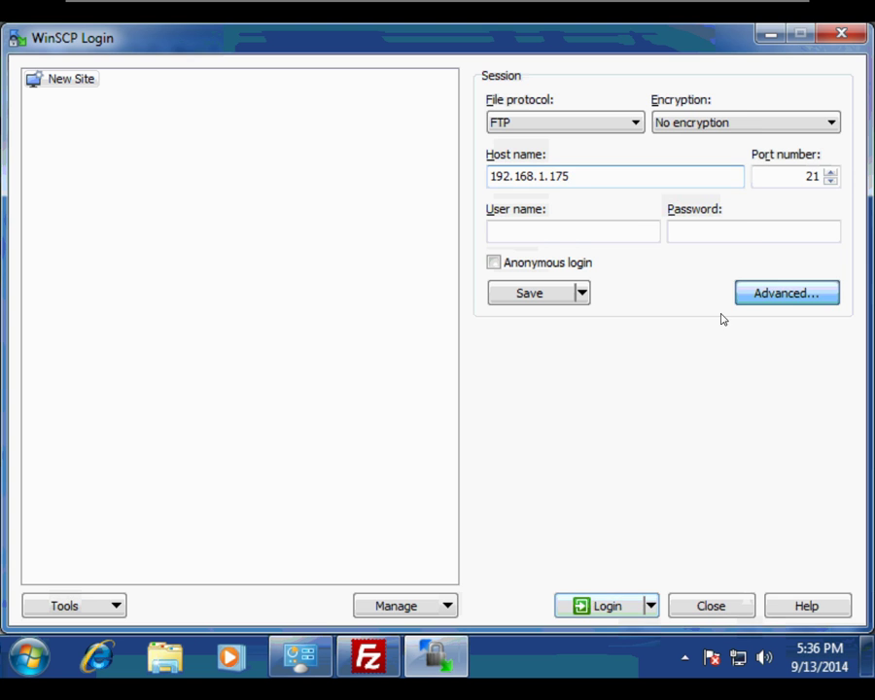
click(778, 293)
click(165, 207)
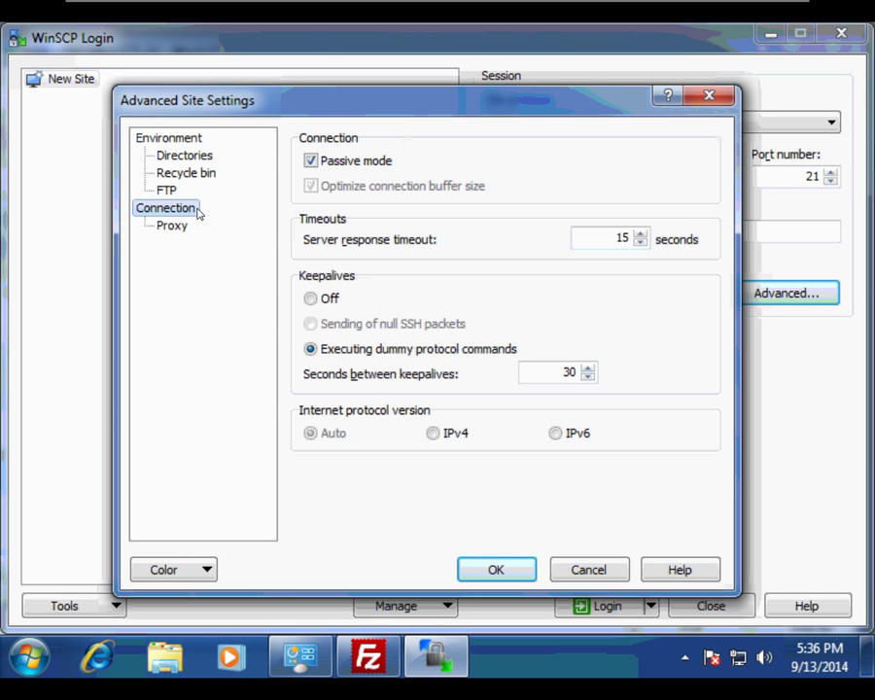
click(311, 160)
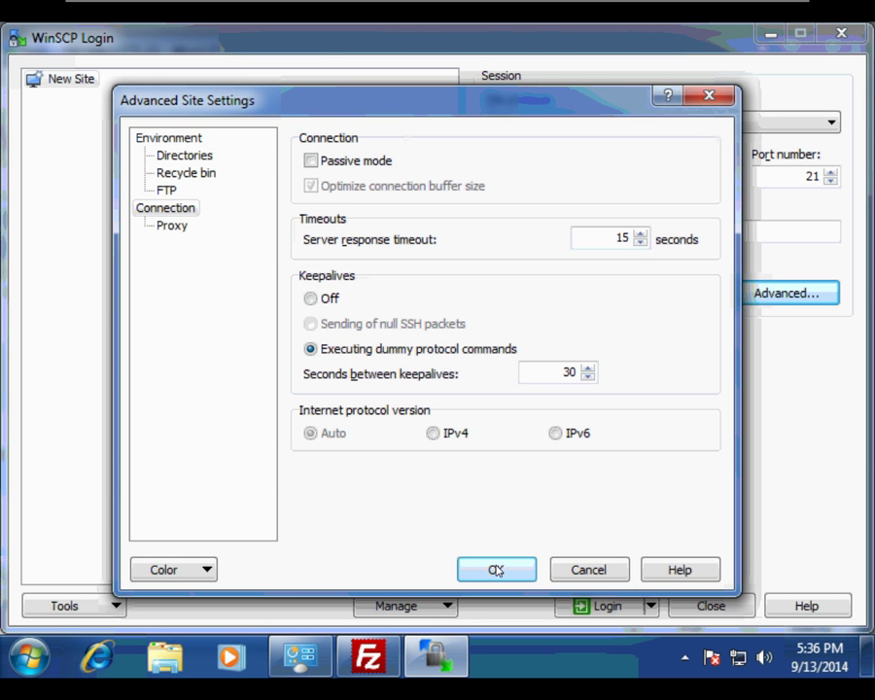
click(495, 569)
click(619, 605)
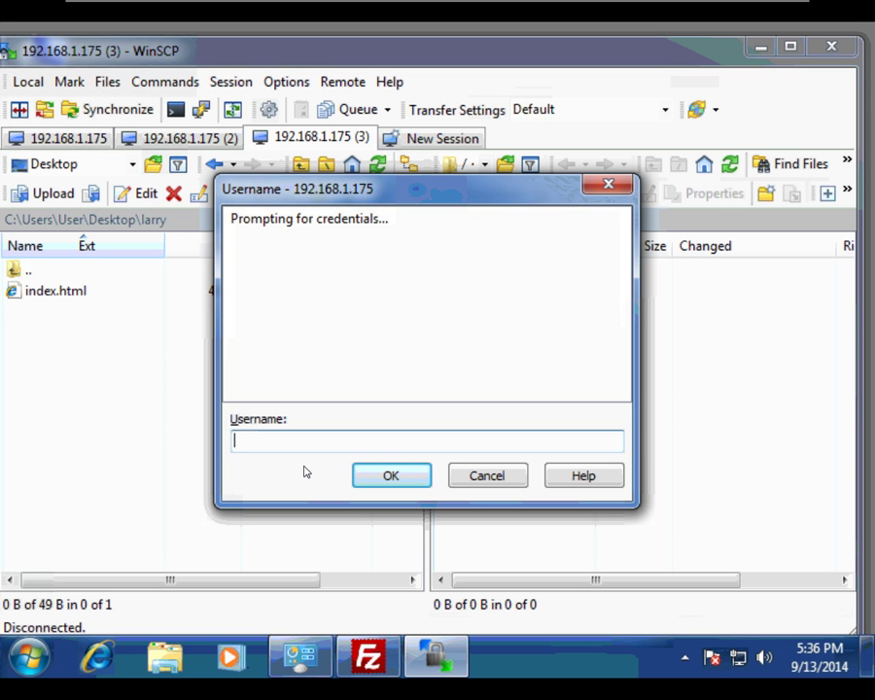
Sign in with the third site's username and password
text(curly)
click(394, 478)
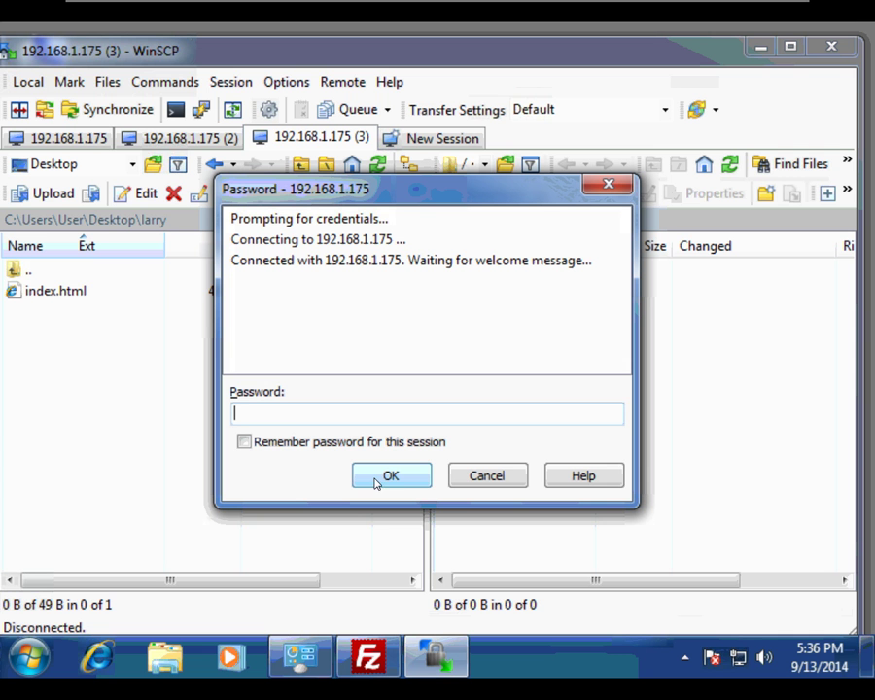
text(•••••••)
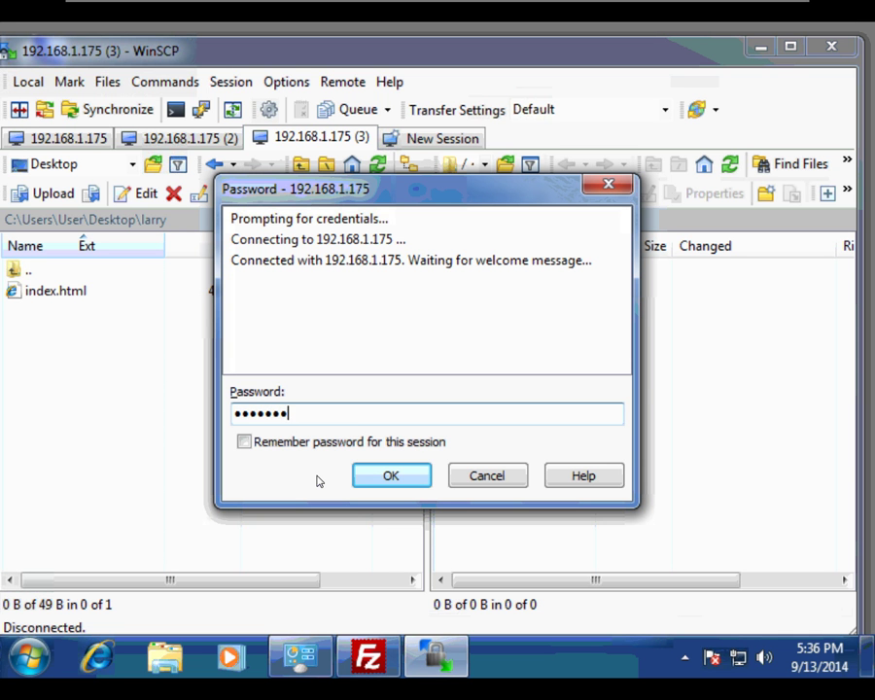
click(391, 477)
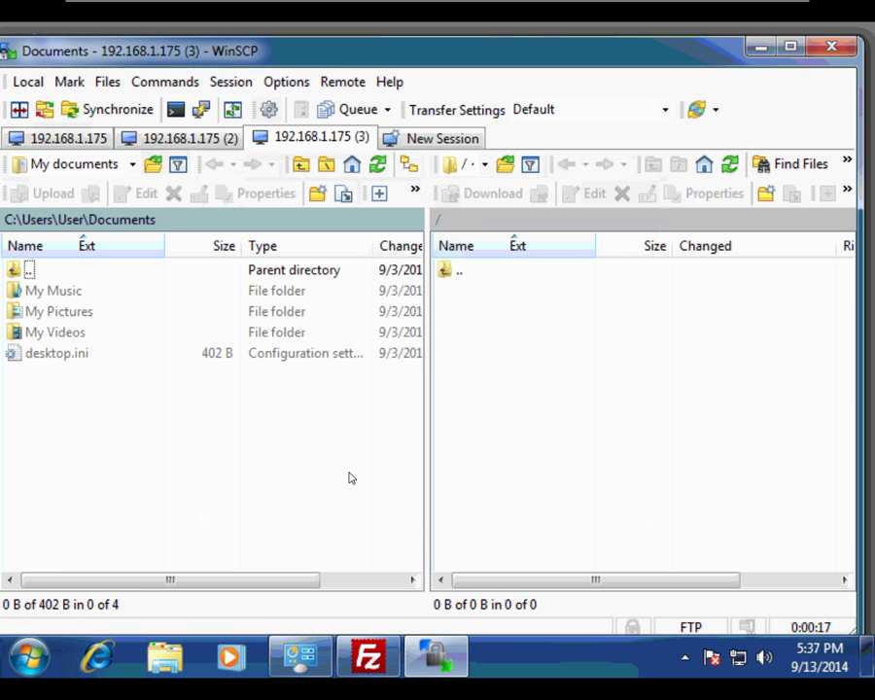
Upload index.html from Desktop\curly to the server root, then close WinSCP
double_click(20, 270)
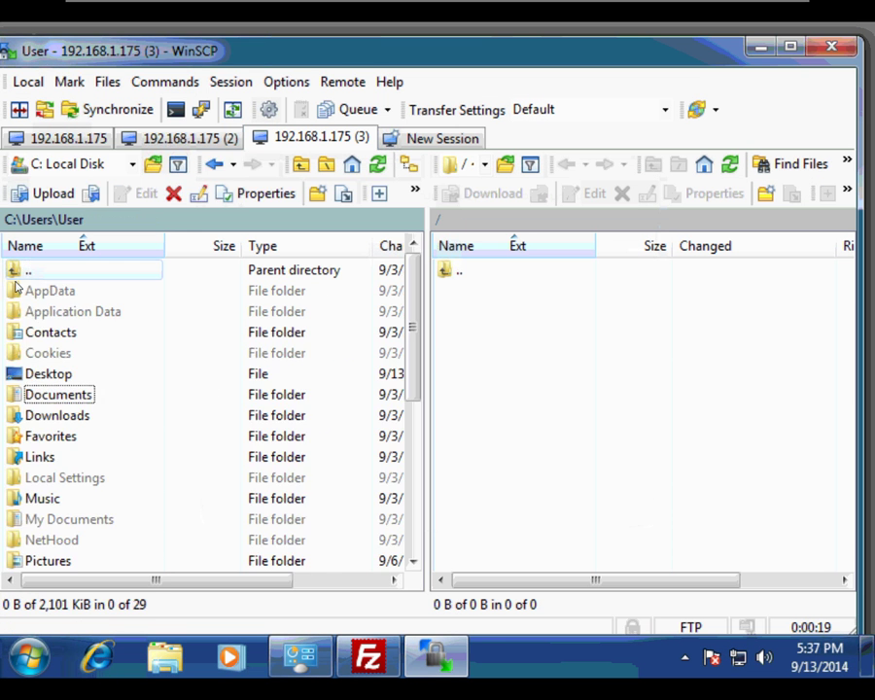
double_click(31, 370)
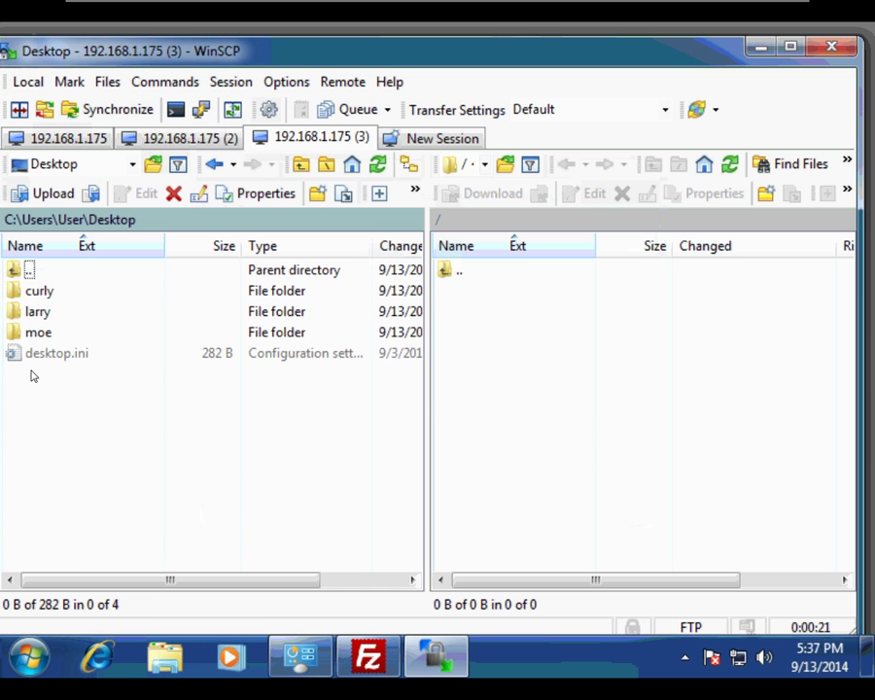
double_click(33, 291)
drag(34, 296, 497, 359)
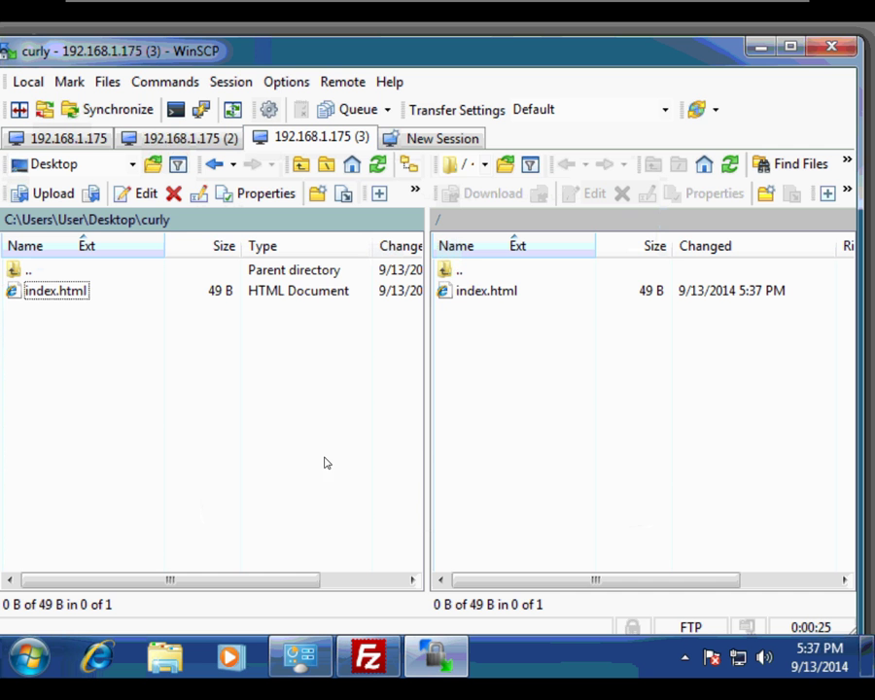
click(830, 45)
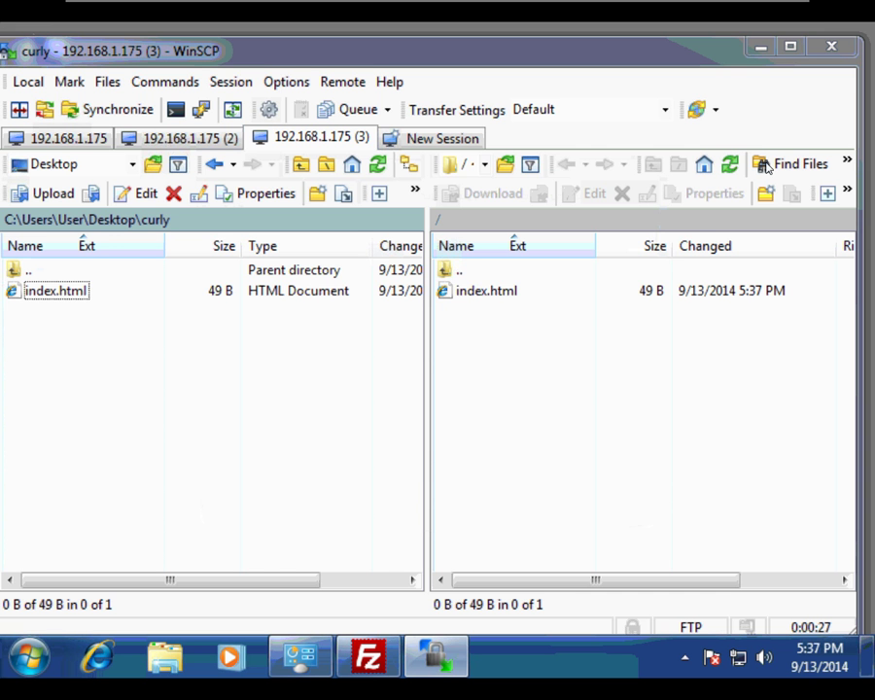
Confirm closing WinSCP and delete the moe, larry and curly desktop folders
click(344, 407)
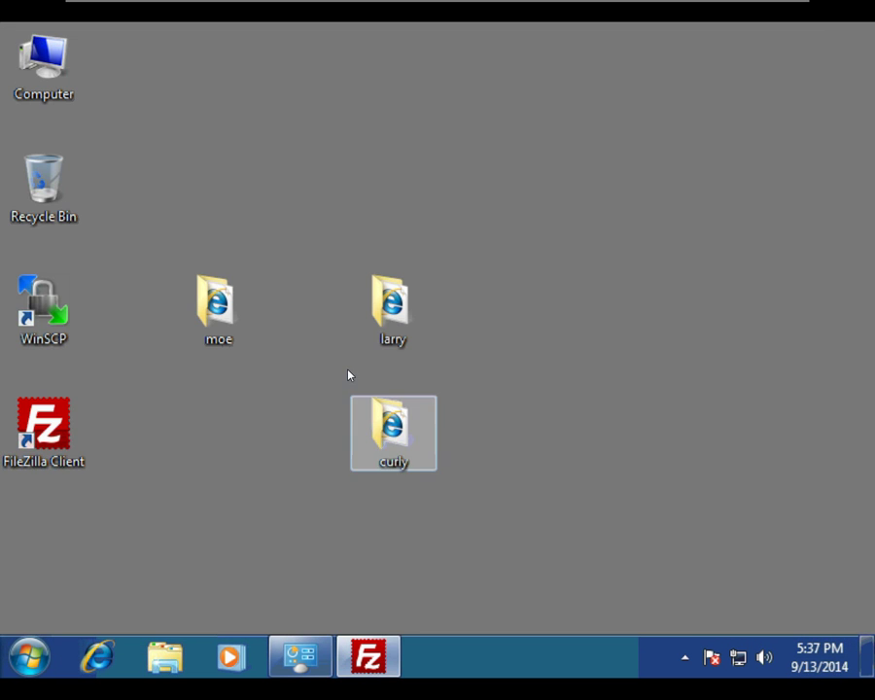
drag(165, 247, 488, 487)
key(Delete)
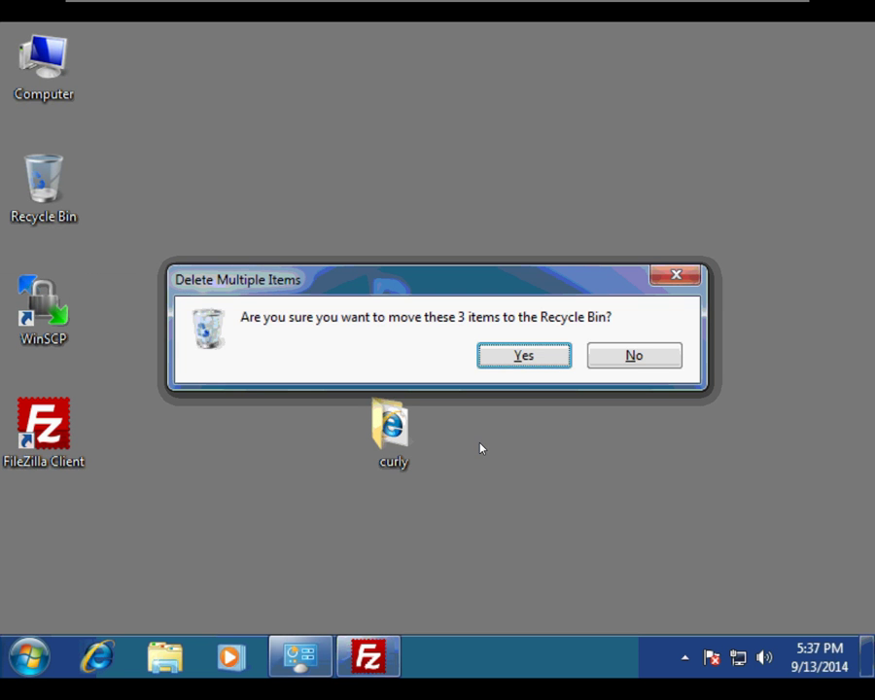
click(555, 363)
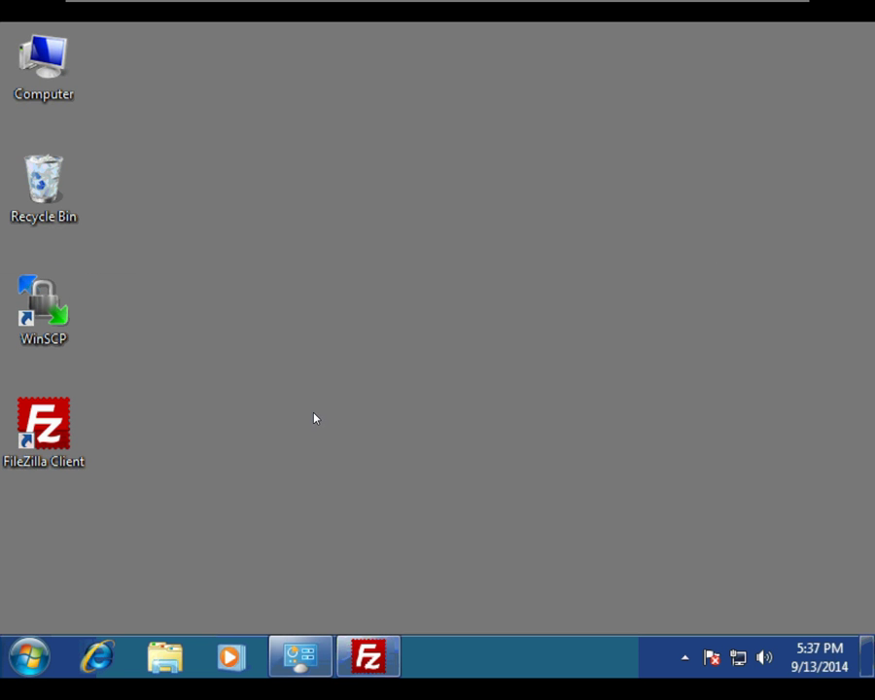
Permanently empty the Recycle Bin of the three deleted folders
right_click(35, 191)
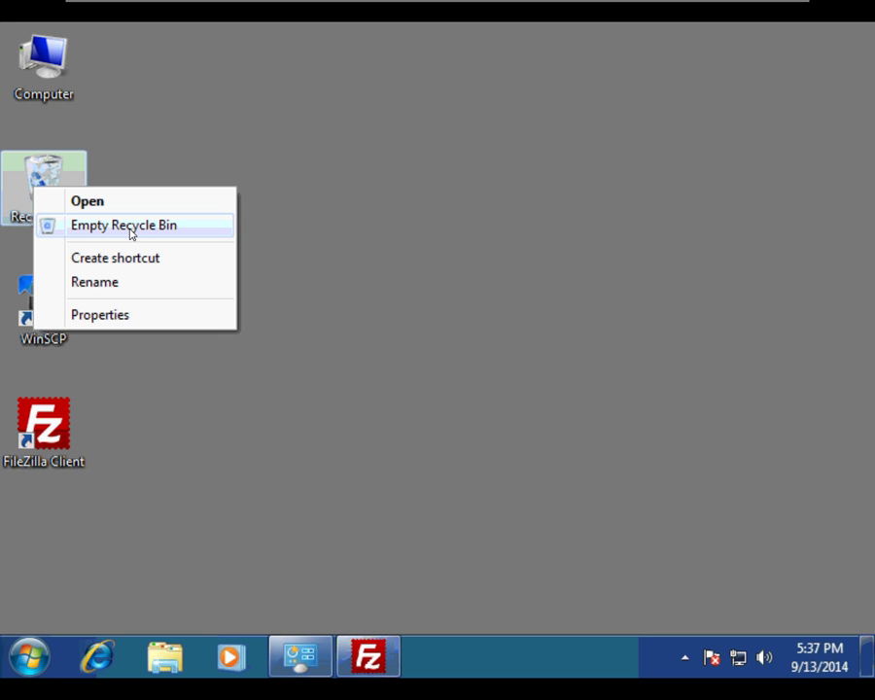
click(134, 225)
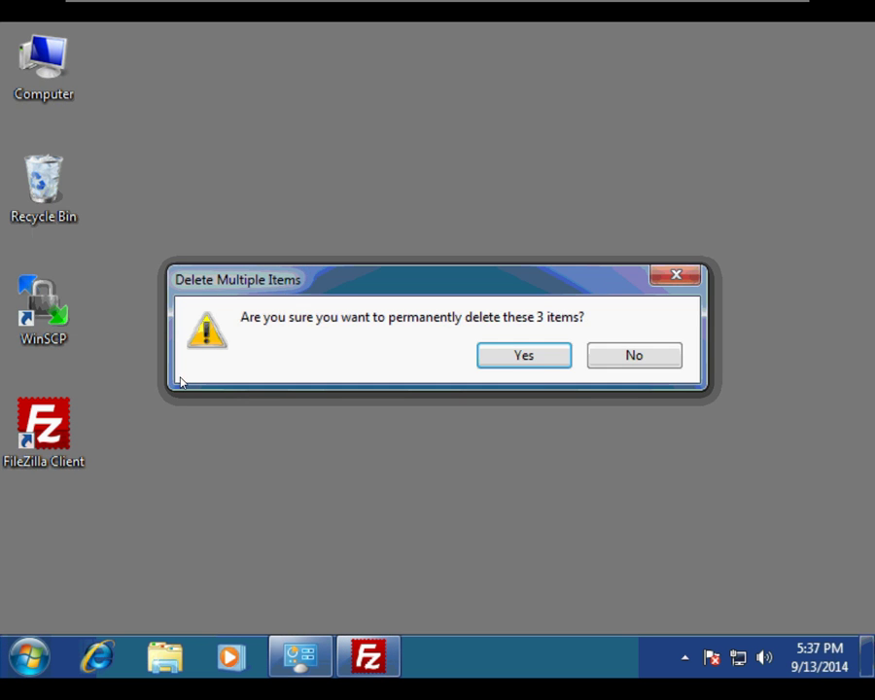
click(522, 355)
click(421, 433)
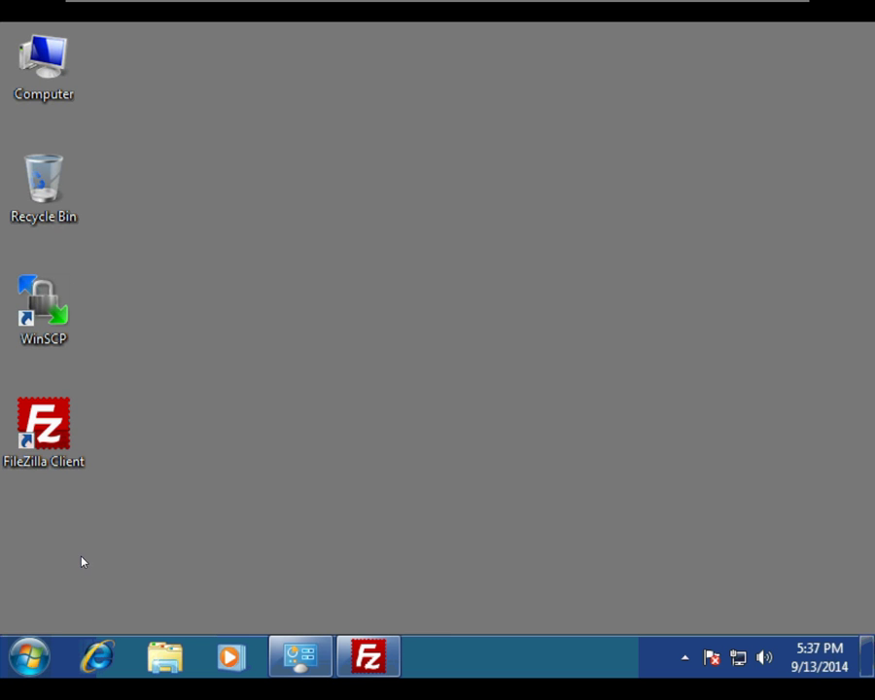
Launch cmd.exe as administrator from the Start search
click(30, 663)
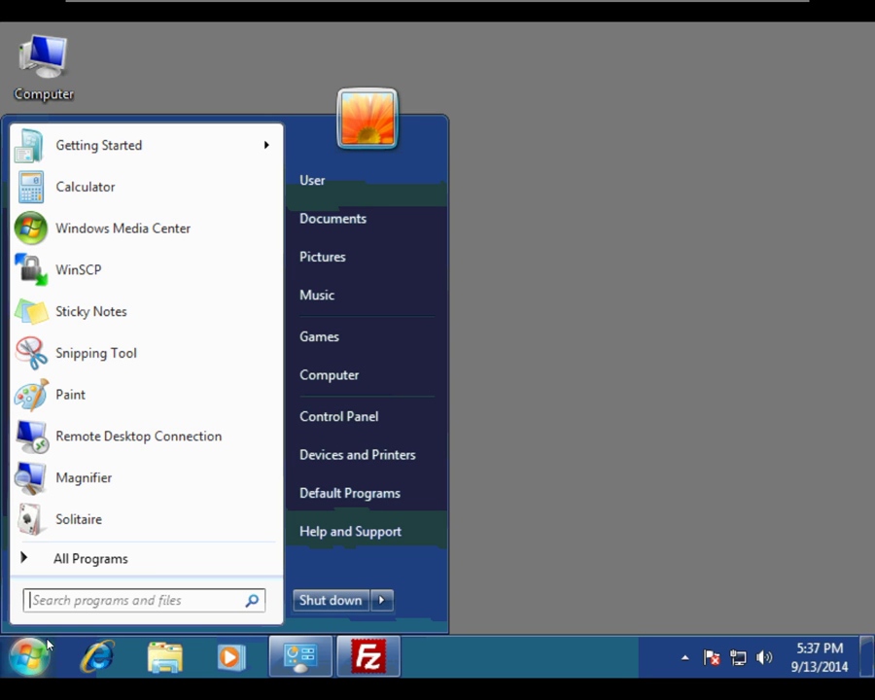
text(cmd)
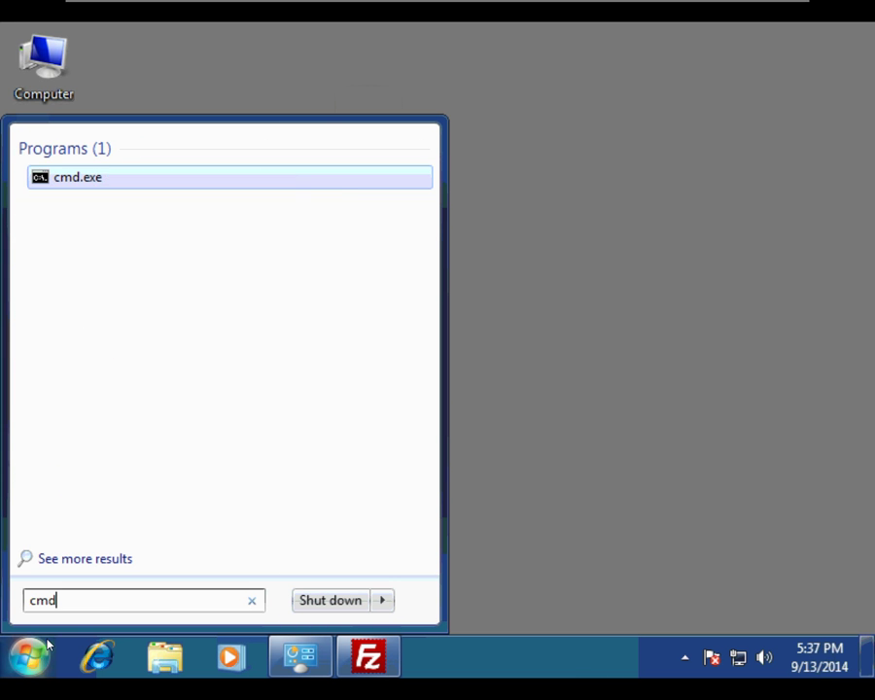
right_click(71, 183)
click(131, 216)
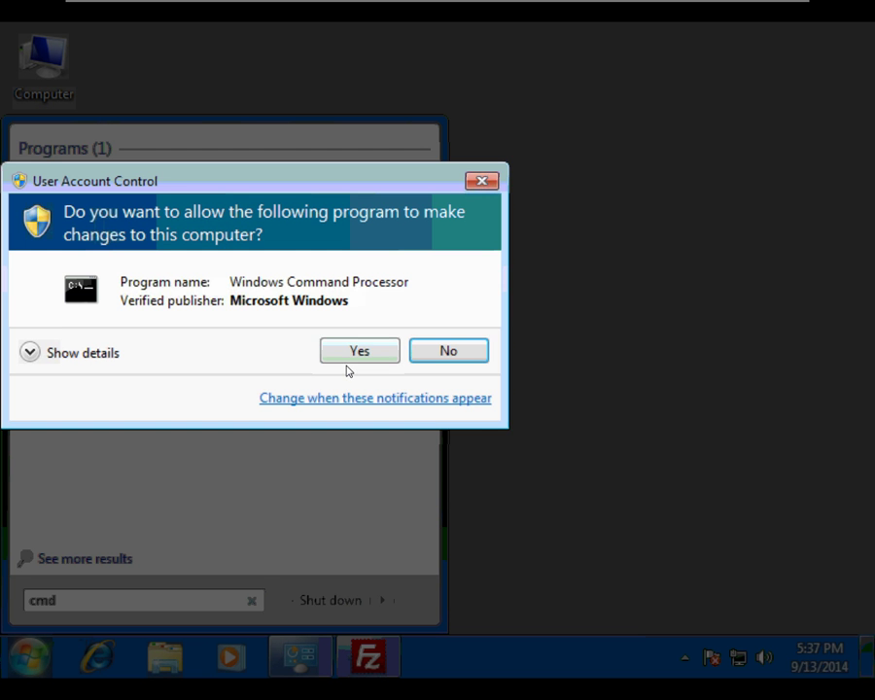
click(348, 367)
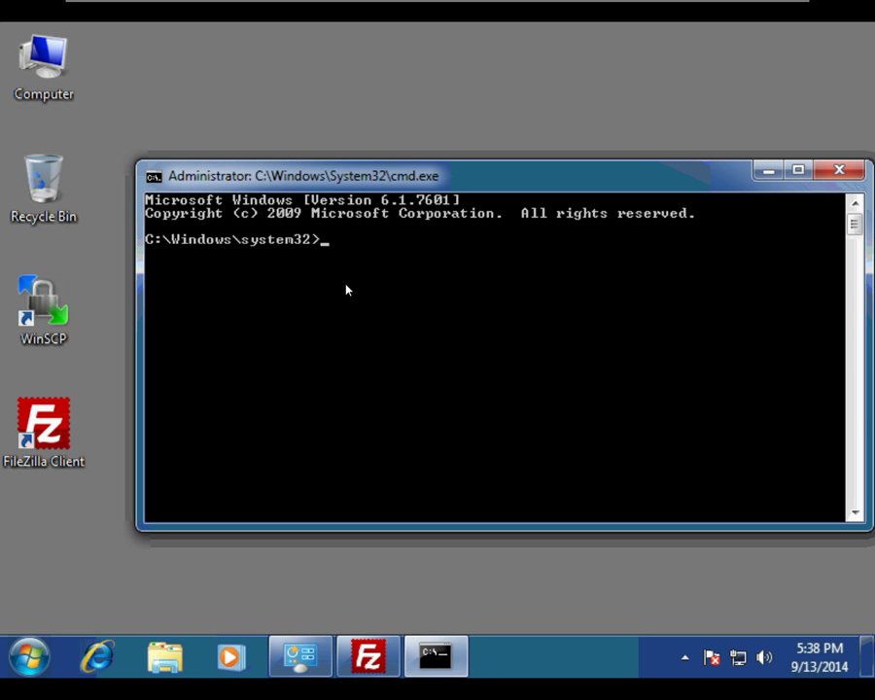
Change to drivers/etc, list its files, and open the hosts file in Notepad
text(cd drivers/etc)
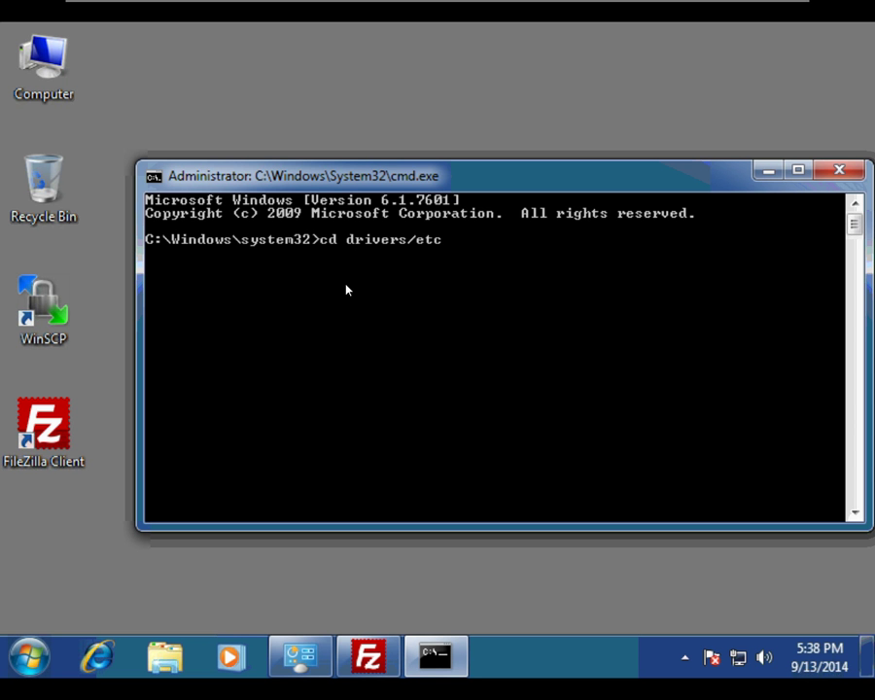
key(Return)
text(dir)
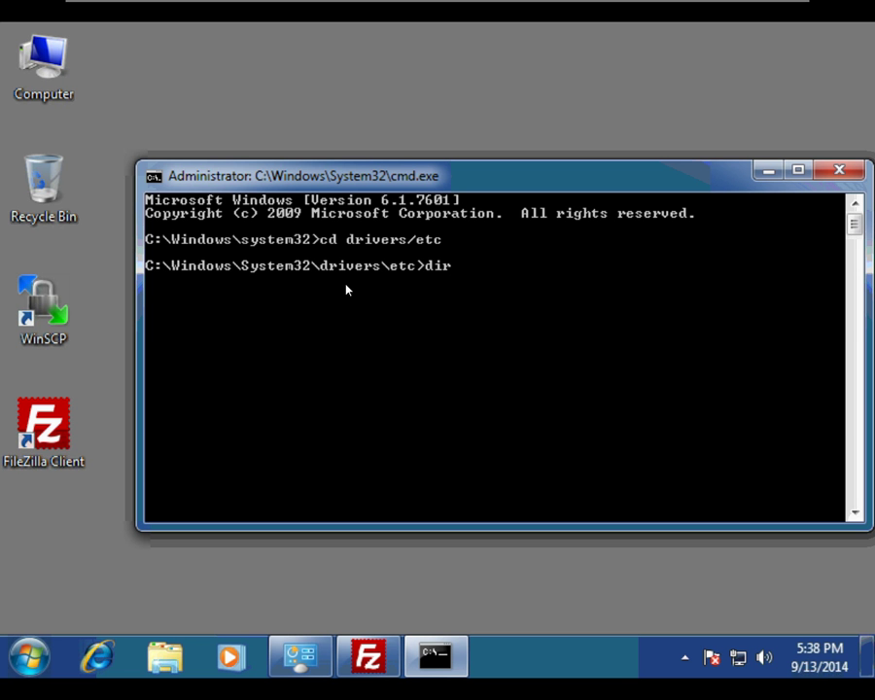
key(Return)
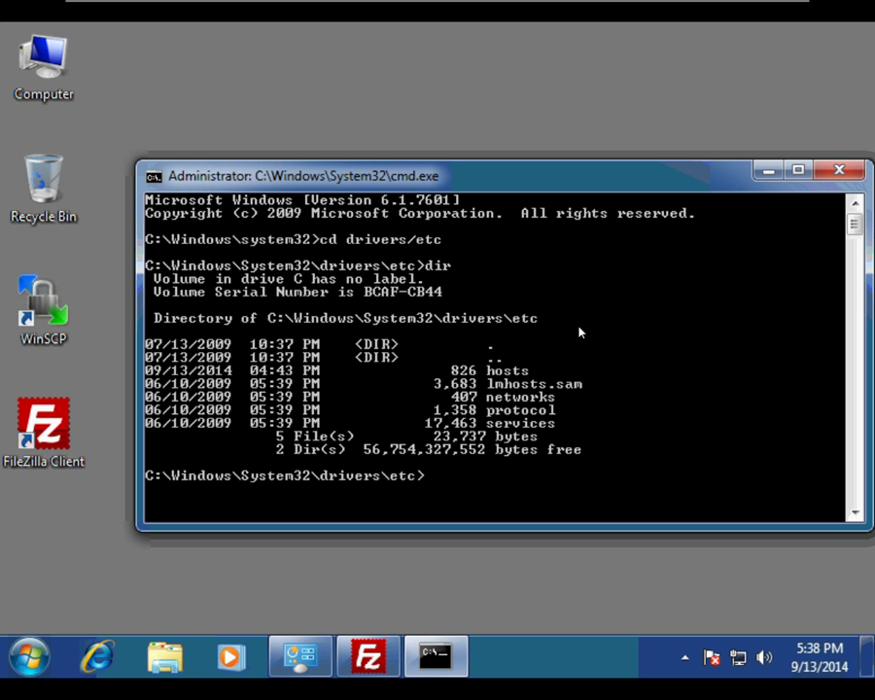
text(notepad hosts)
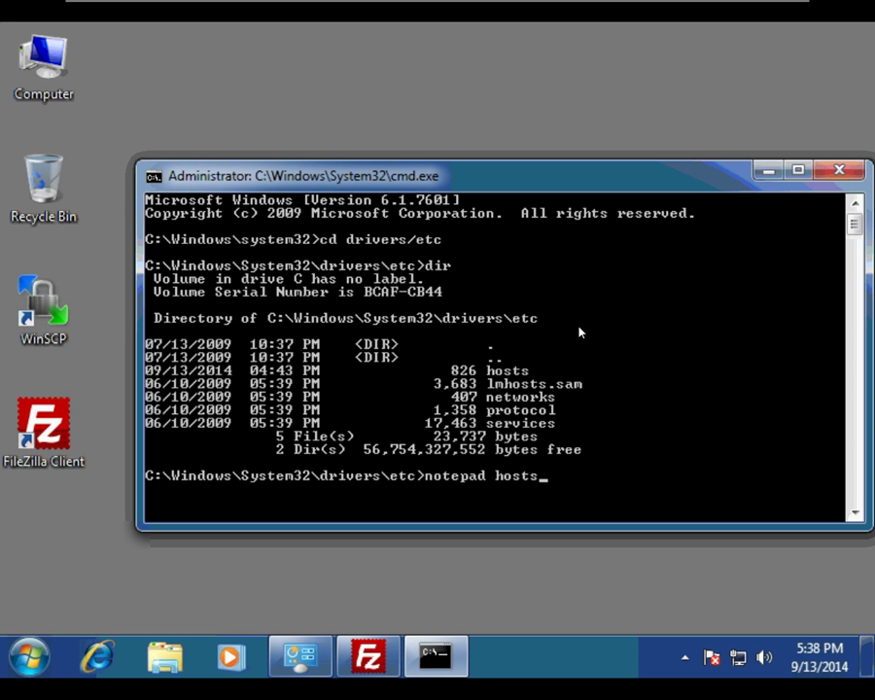
key(Return)
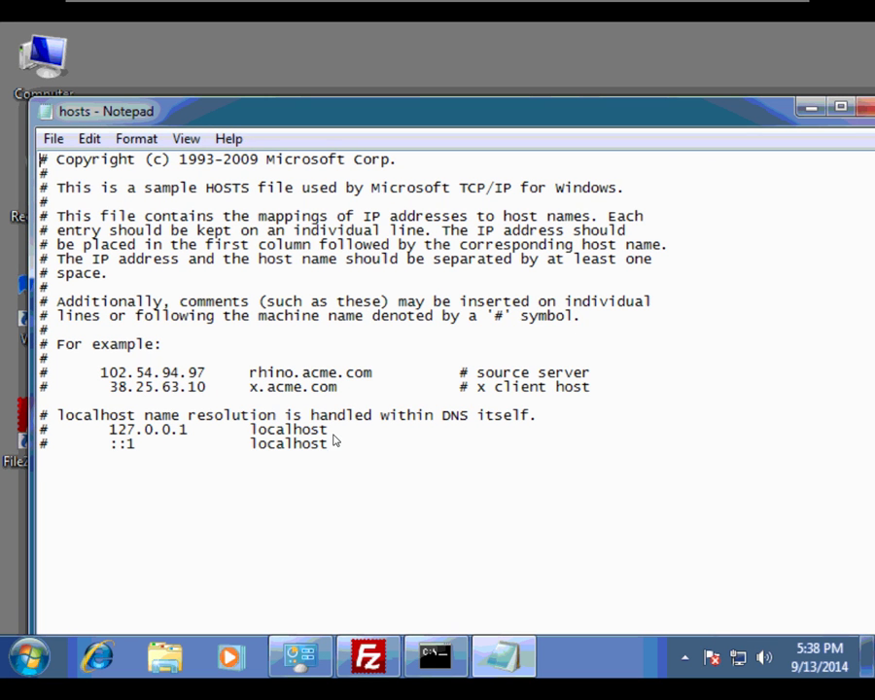
click(176, 469)
text(192.168.1.1)
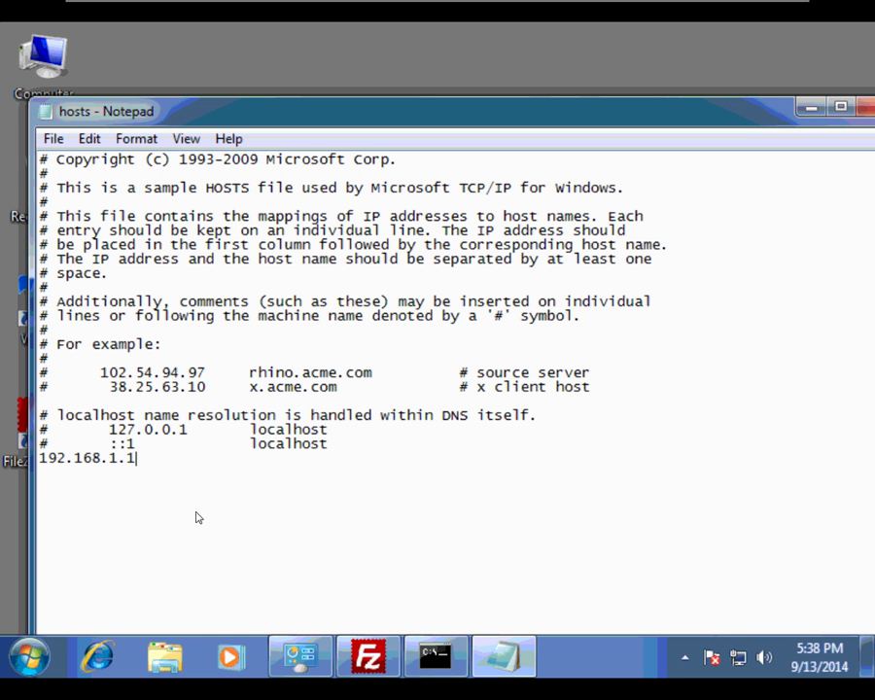
text(75)
key(Tab)
text(www.zzz)
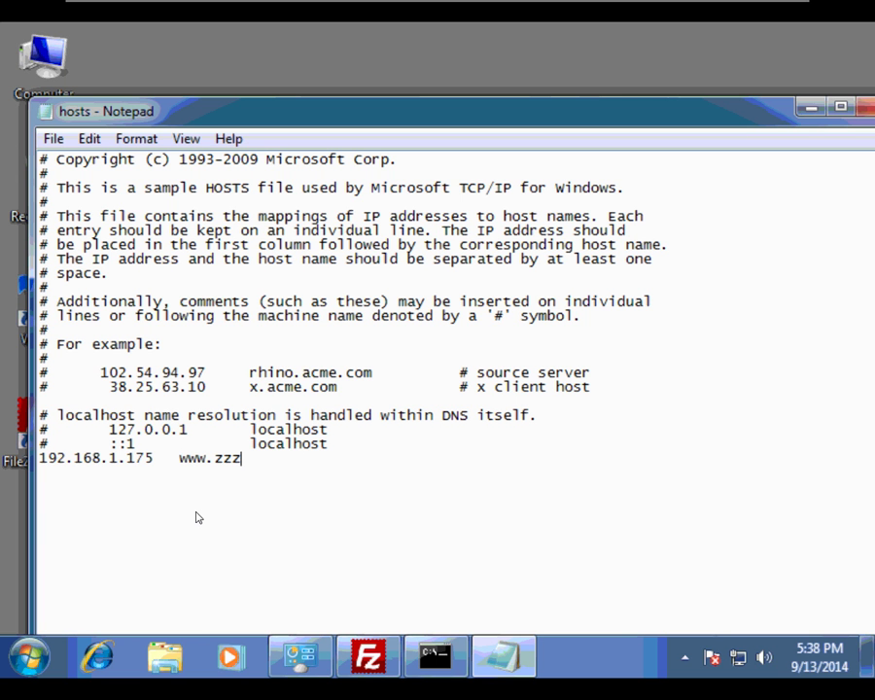
text(moe.com)
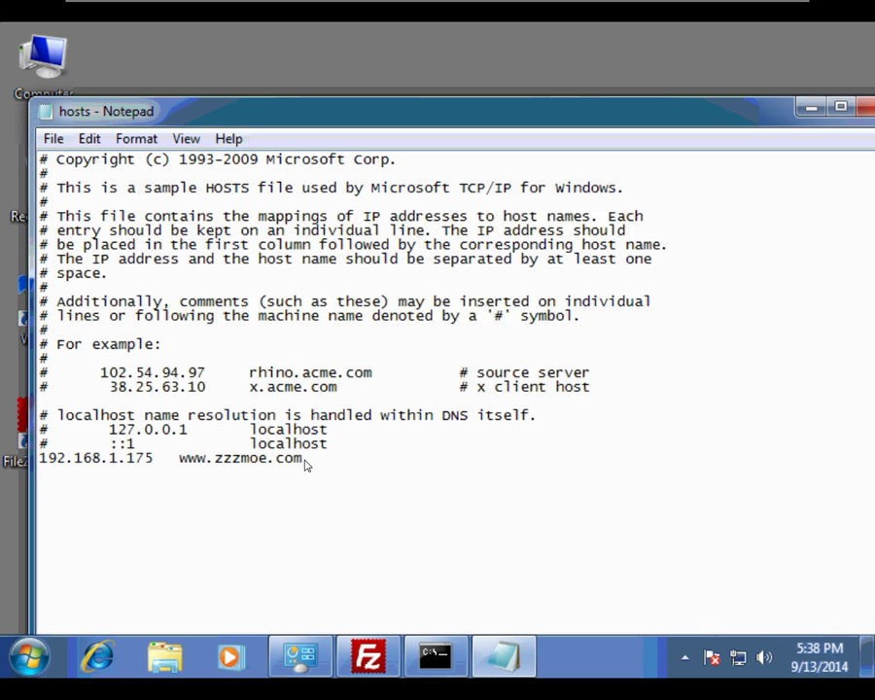
Duplicate the zzzmoe entry onto two new lines below it
drag(297, 462, 35, 457)
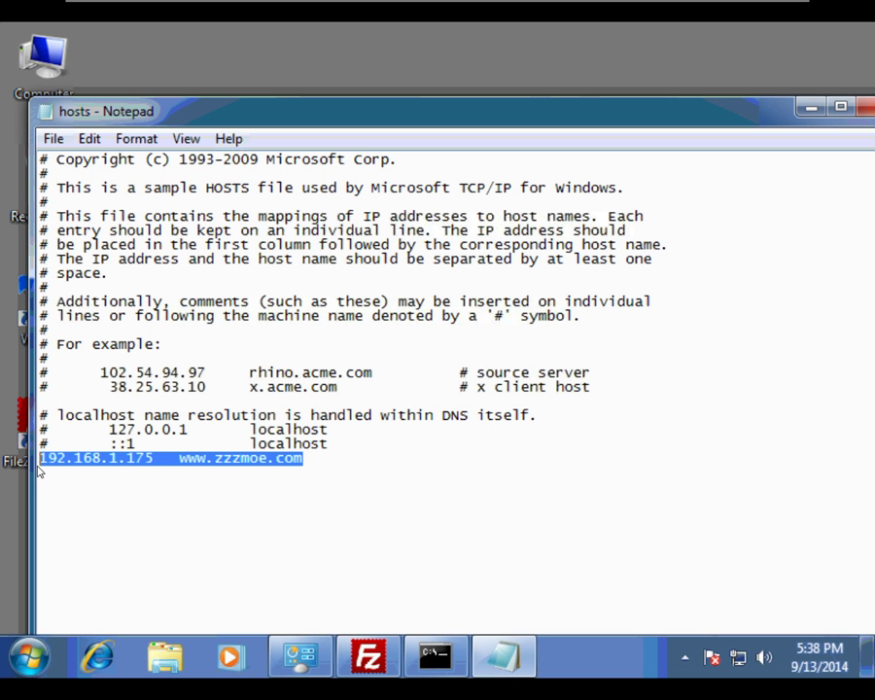
right_click(74, 453)
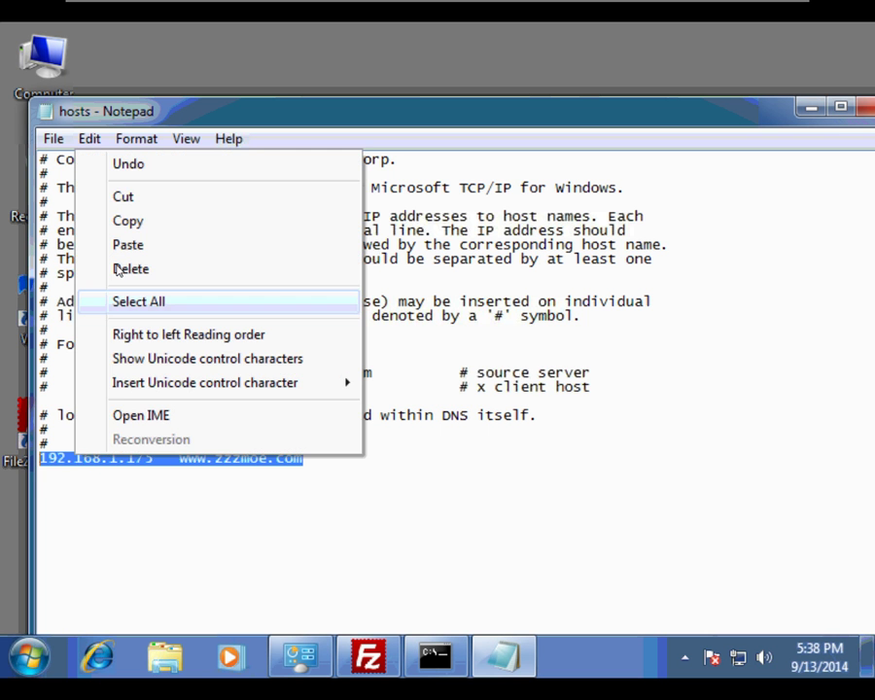
click(126, 233)
click(325, 470)
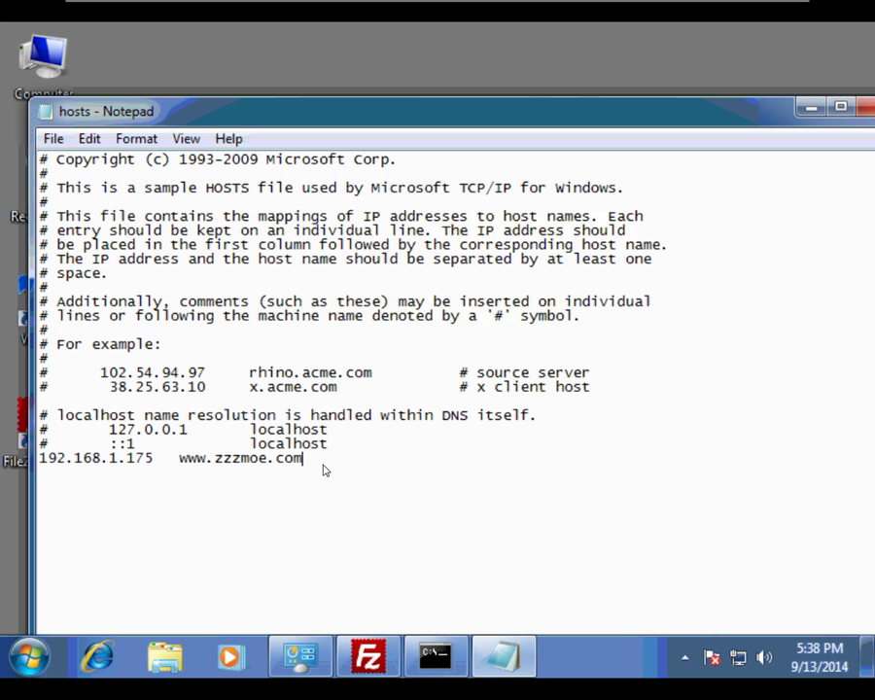
key(Return)
right_click(292, 477)
click(332, 258)
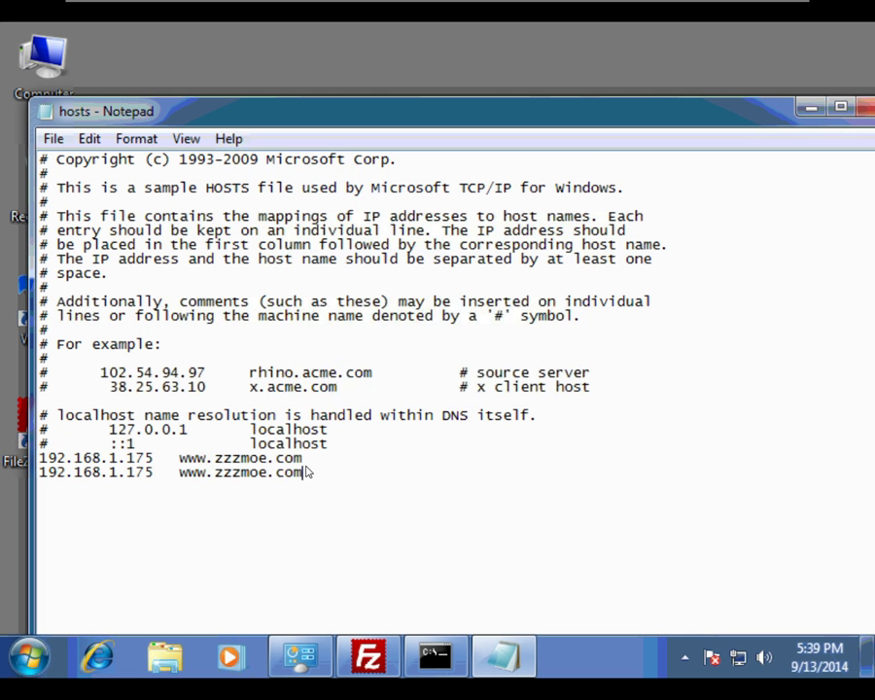
key(Return)
right_click(285, 501)
click(334, 285)
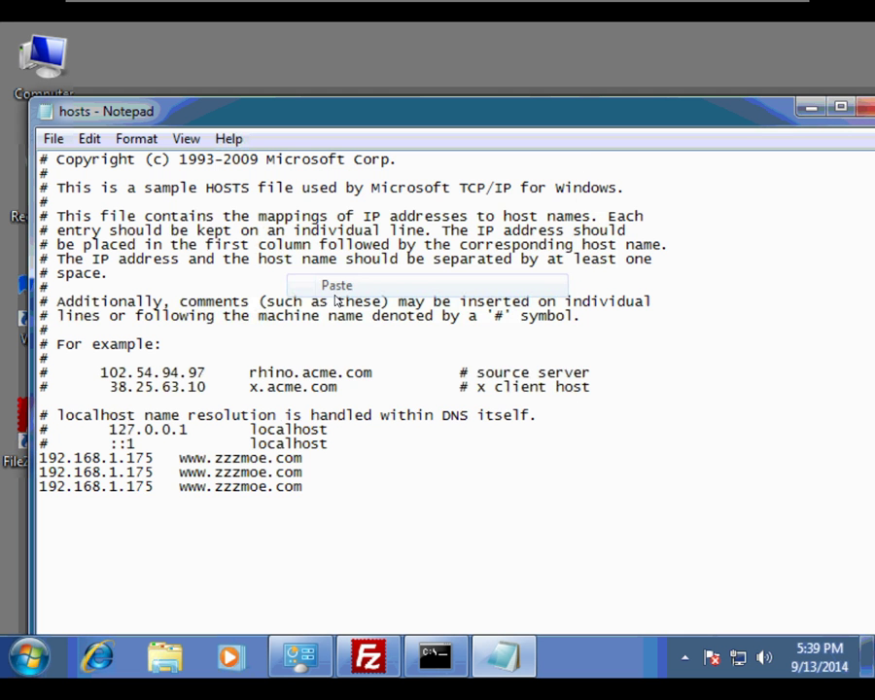
click(267, 472)
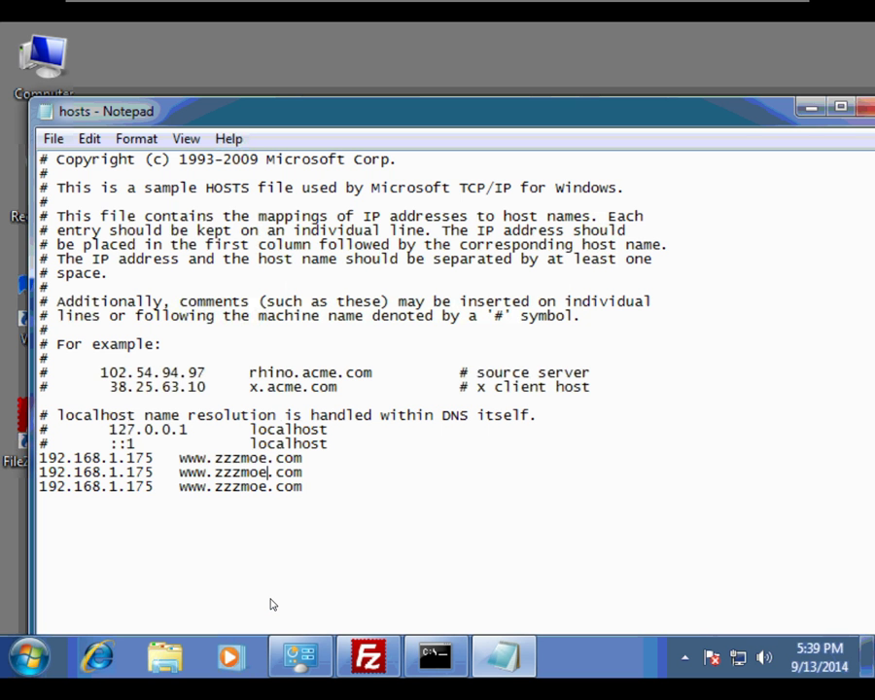
key(BackSpace)
key(BackSpace)
key(BackSpace)
text(larry)
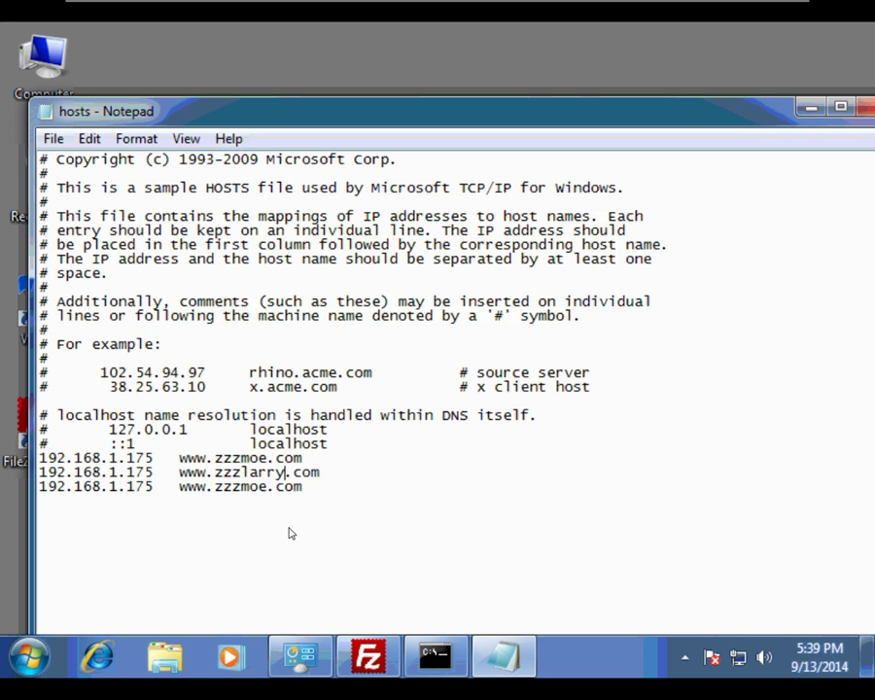
click(267, 488)
key(BackSpace)
key(BackSpace)
key(BackSpace)
text(curly)
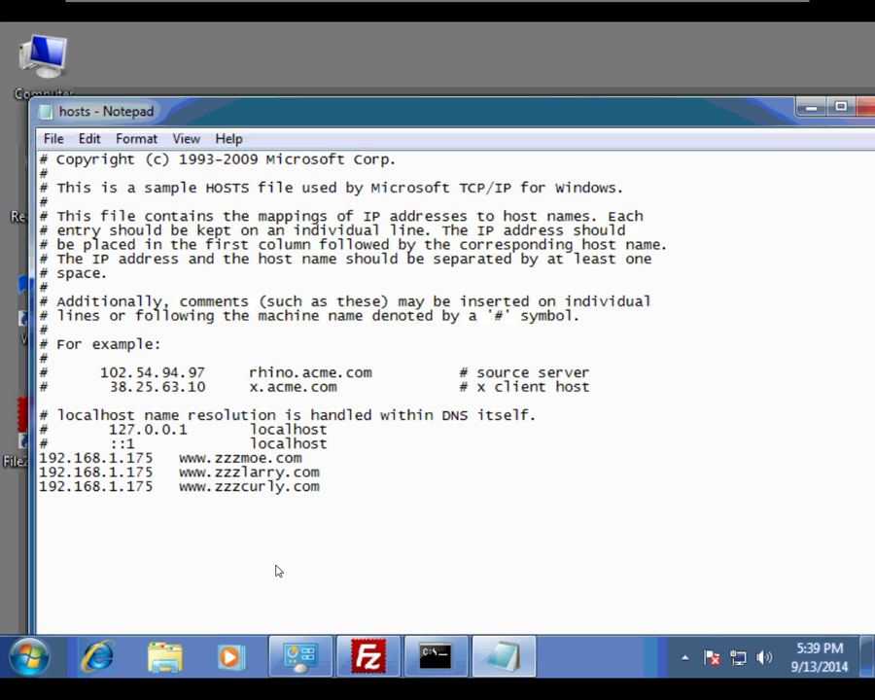
click(857, 107)
Save the hosts file, exit the command console, and switch to the Windows Server 2008 VM
click(416, 339)
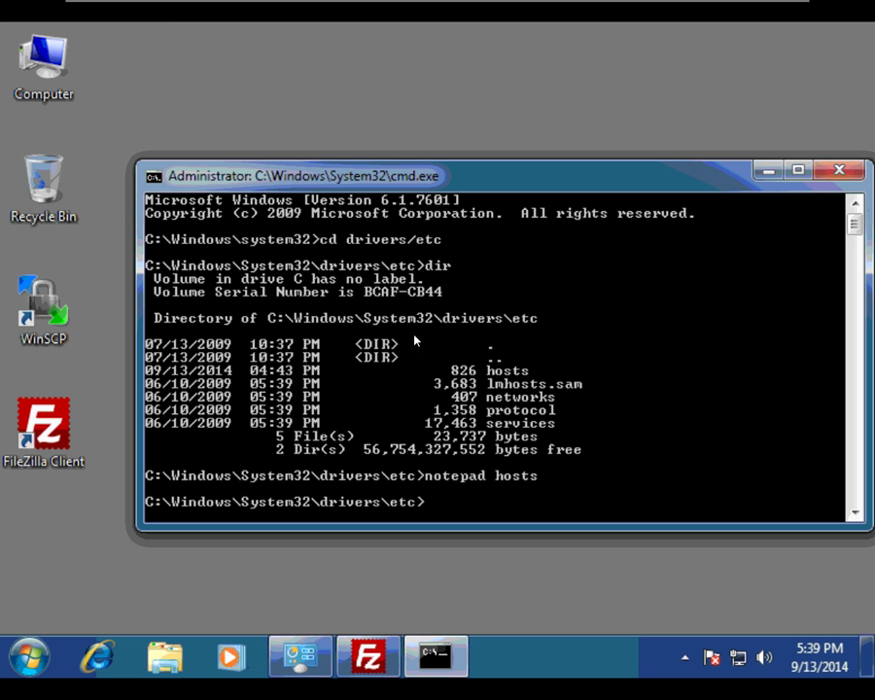
text(exit)
key(Return)
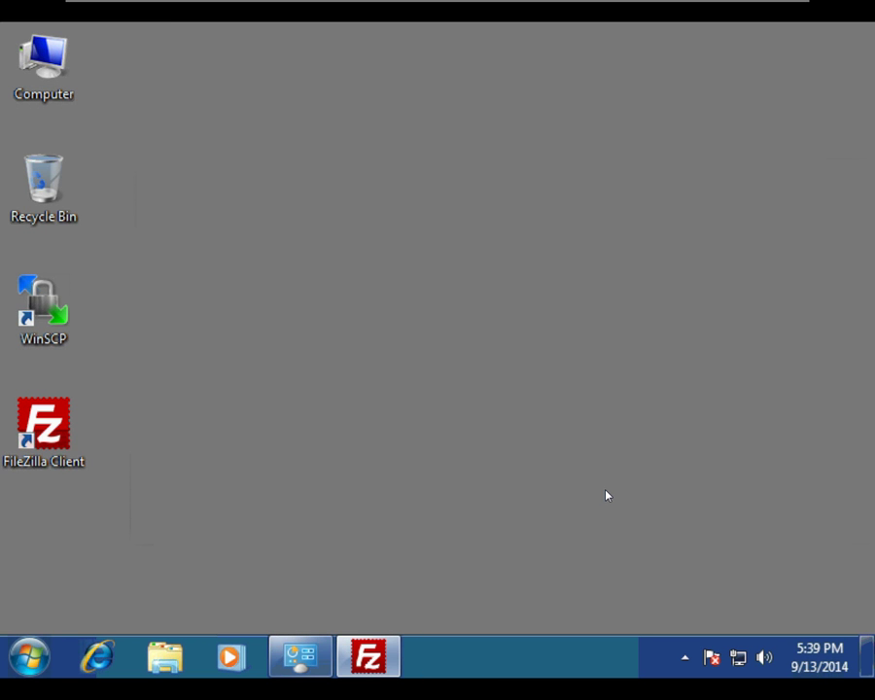
click(383, 13)
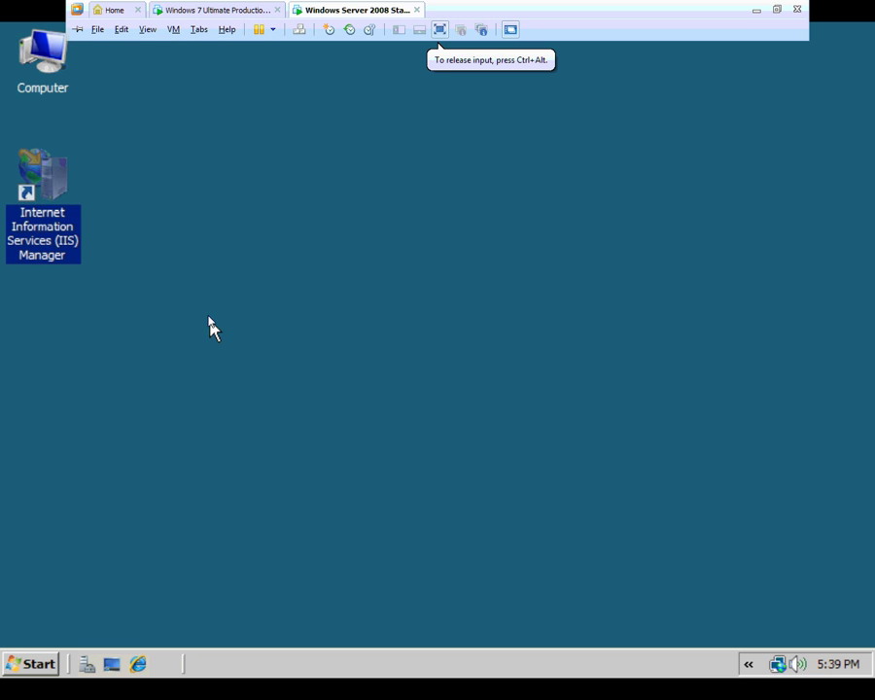
click(188, 327)
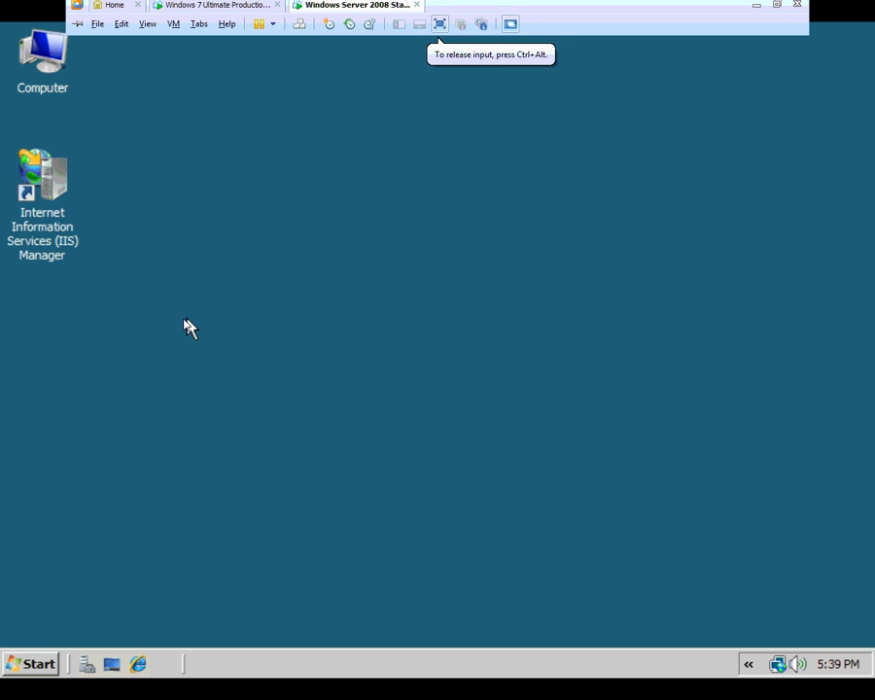
click(31, 662)
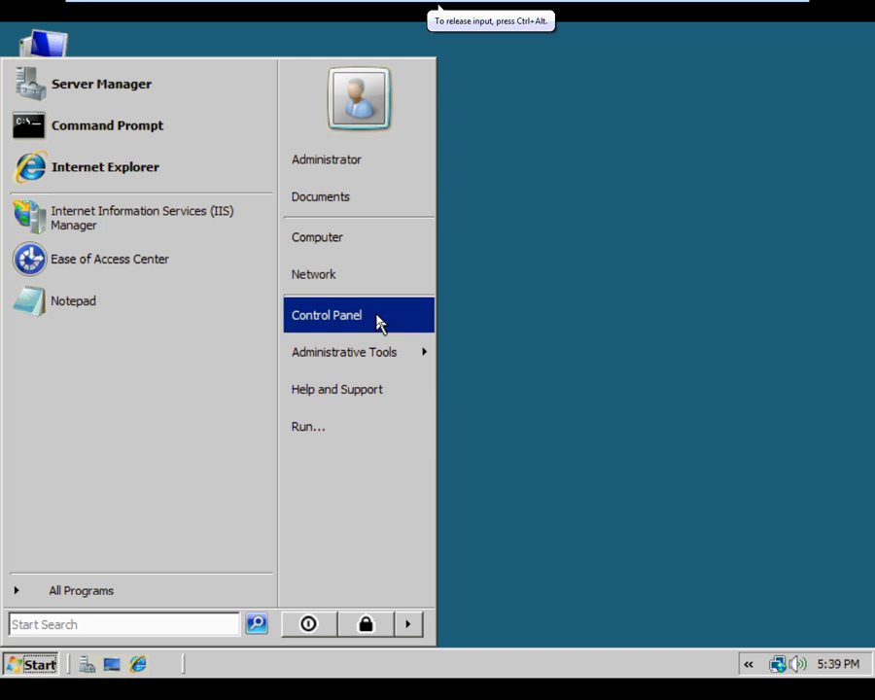
click(377, 317)
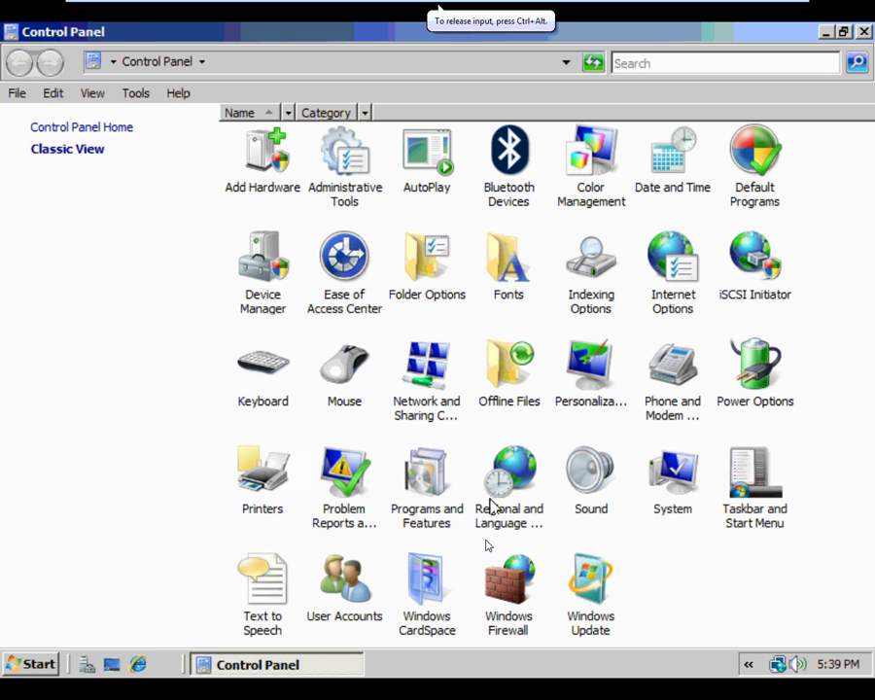
click(503, 608)
double_click(502, 607)
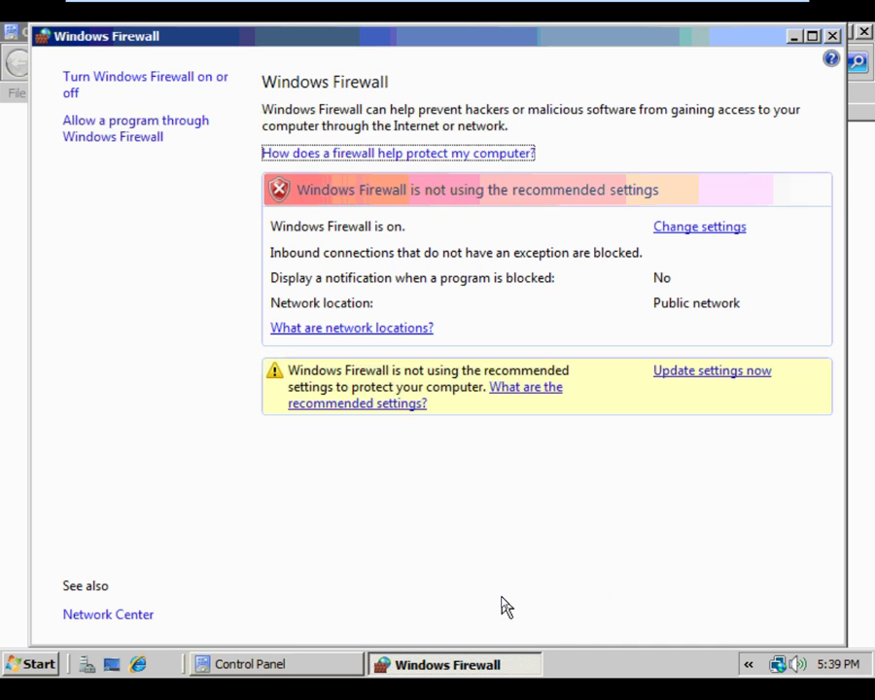
click(95, 136)
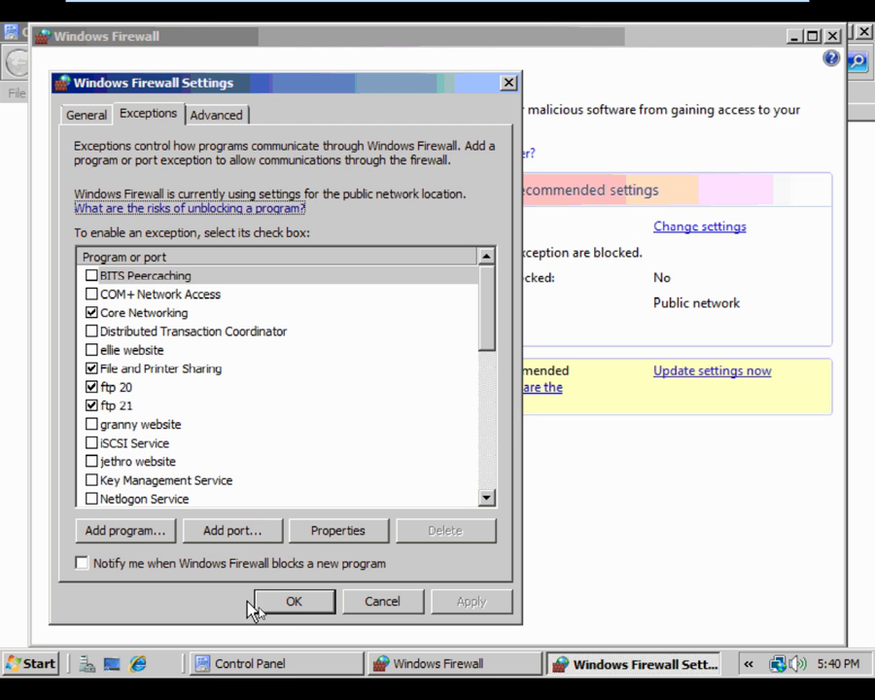
click(292, 601)
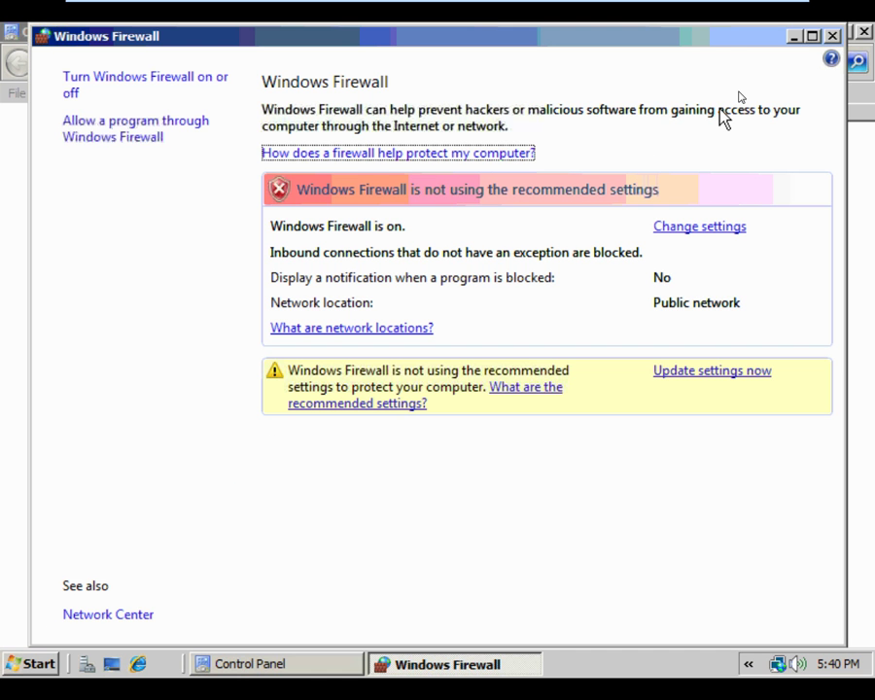
click(831, 36)
click(863, 32)
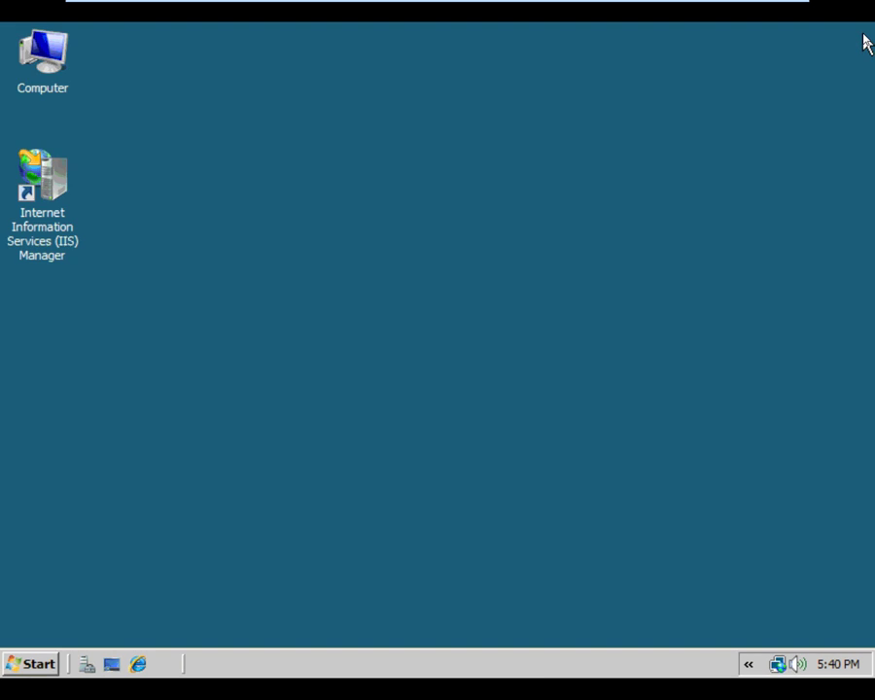
click(37, 665)
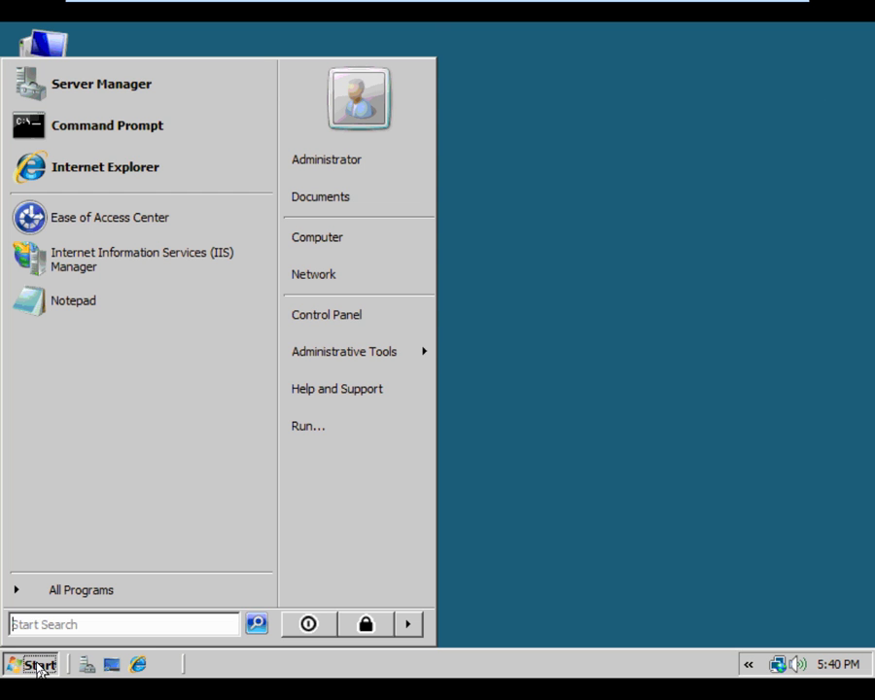
click(453, 561)
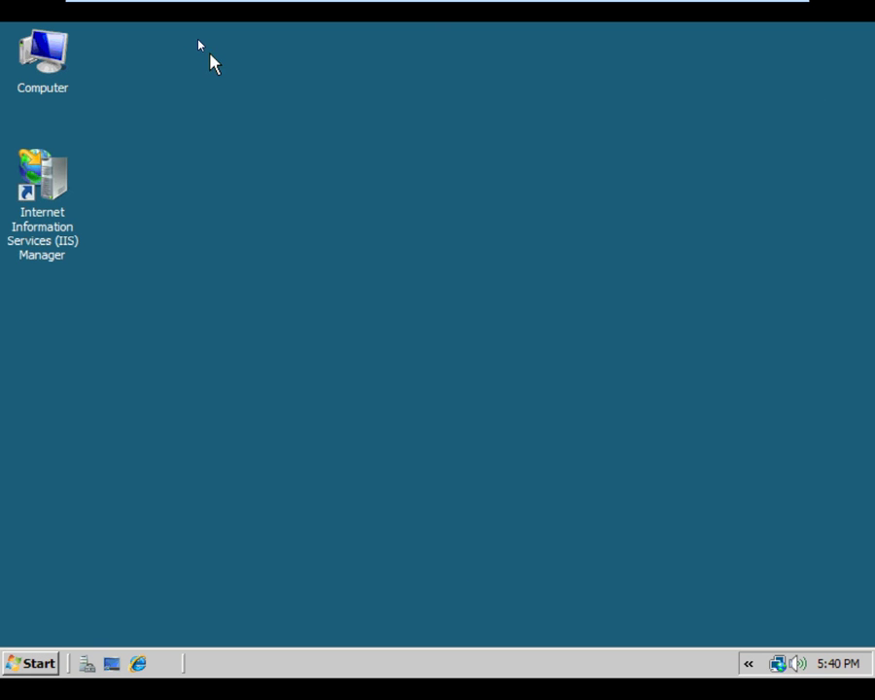
mouse_move(197, 12)
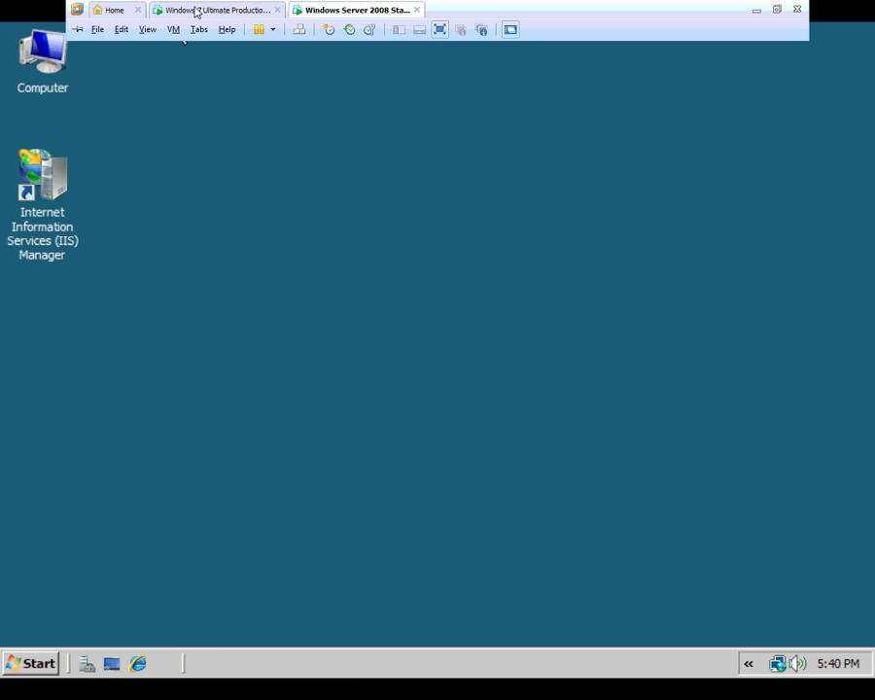
click(196, 12)
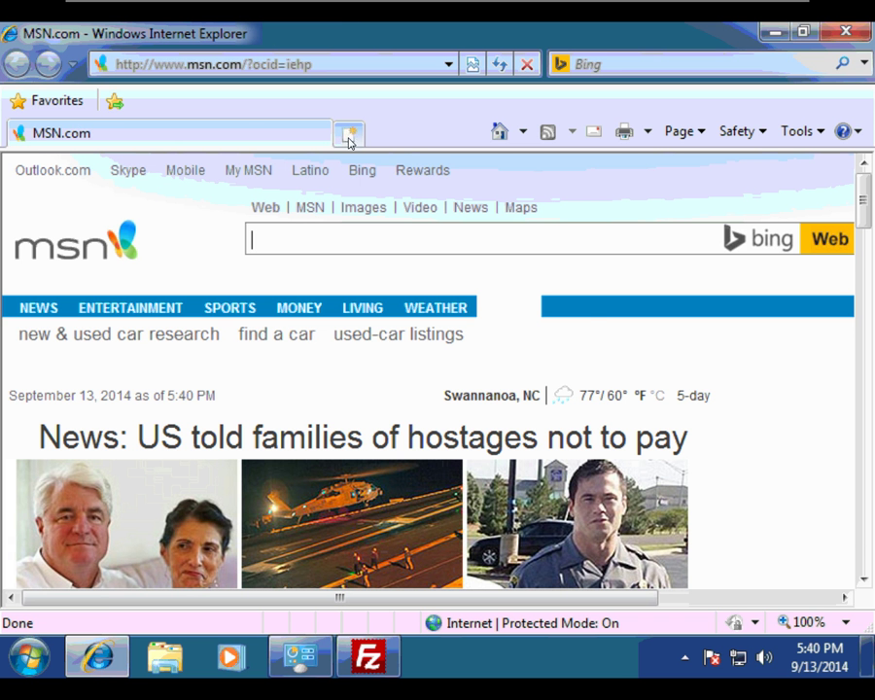
click(349, 142)
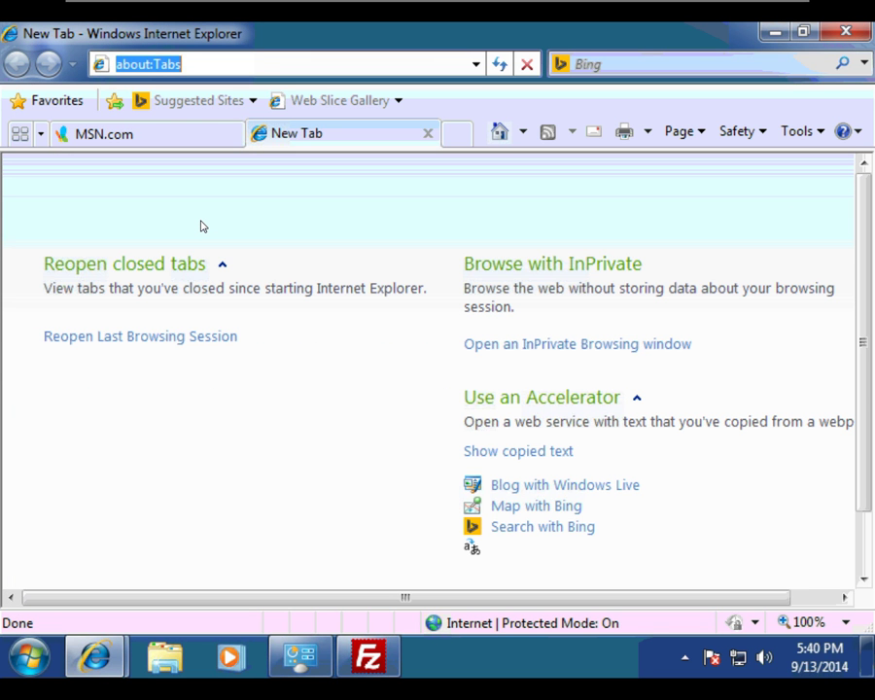
text(w)
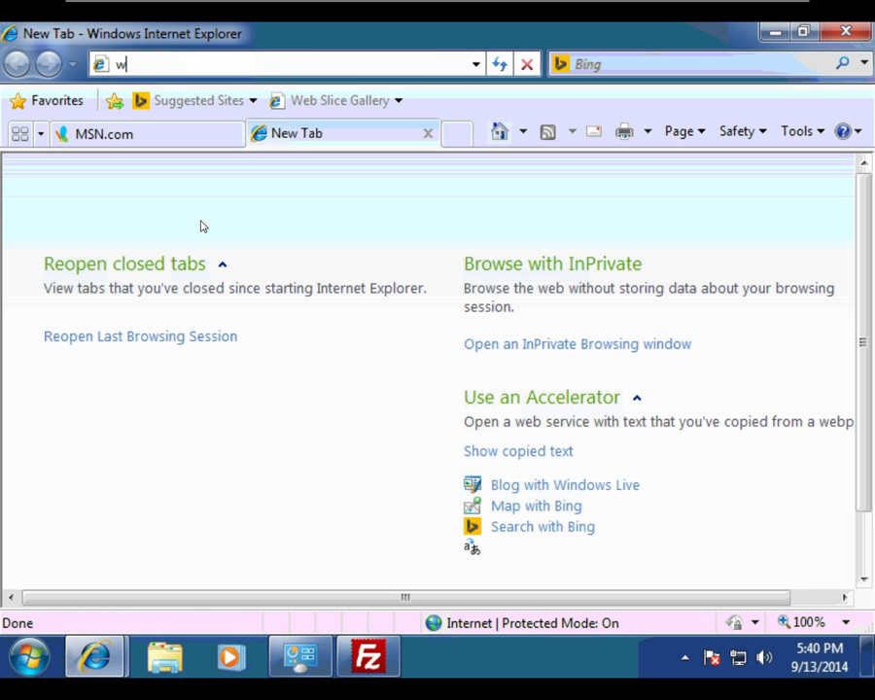
text(ww.zzzmoe.com)
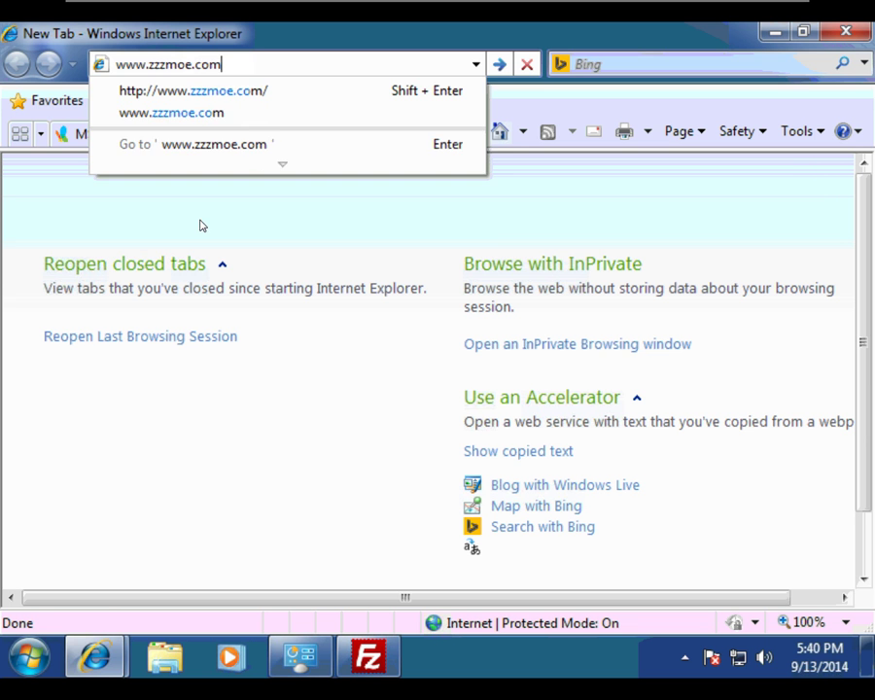
key(Return)
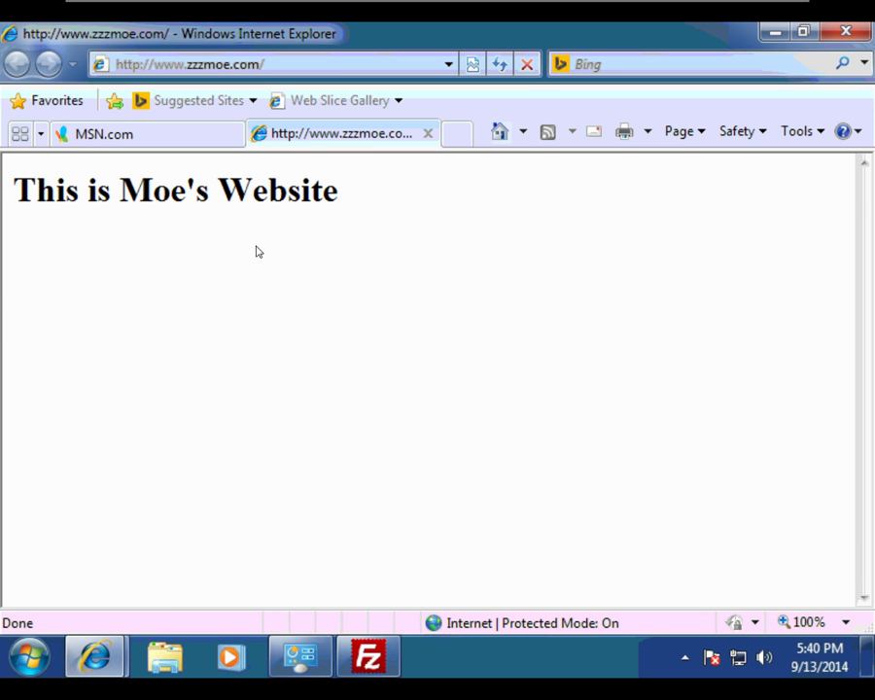
click(456, 136)
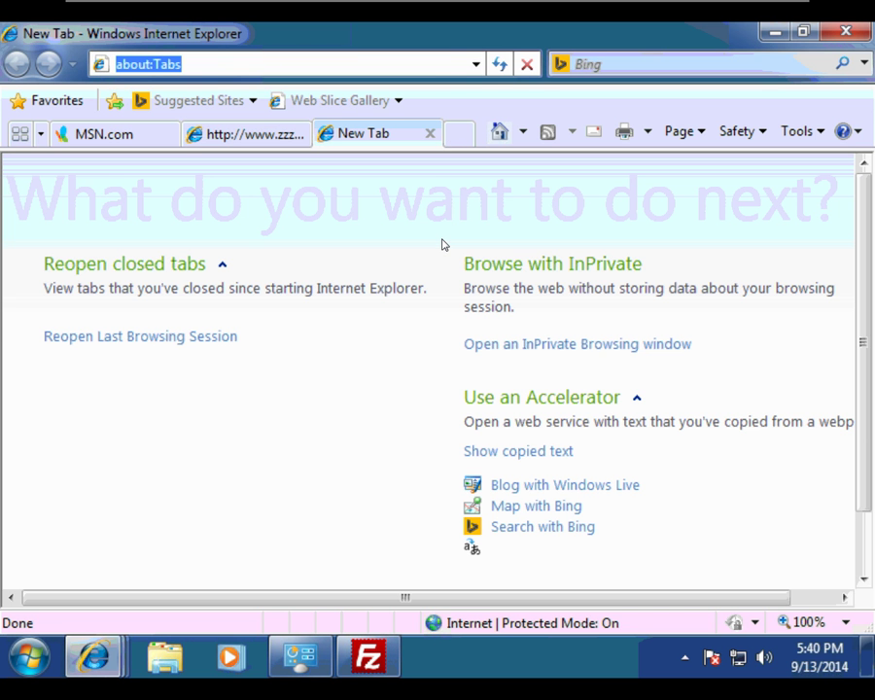
text(www.zzz)
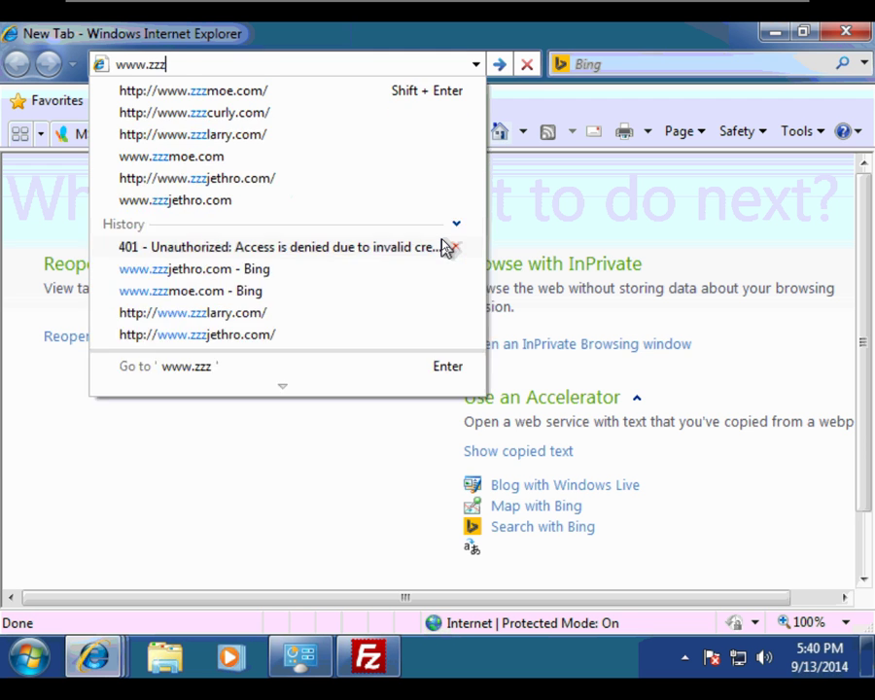
text(larry.com)
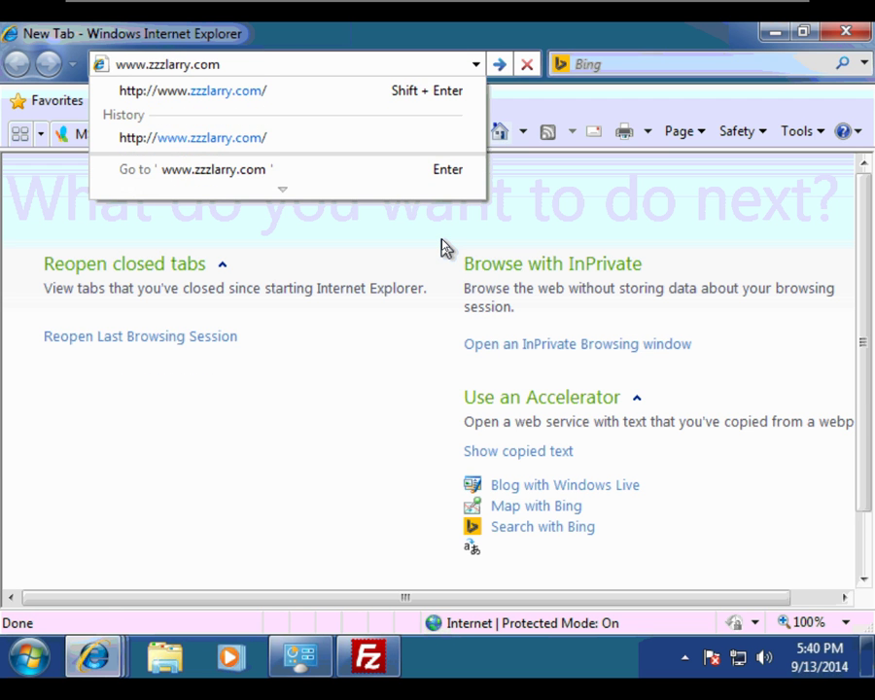
key(Return)
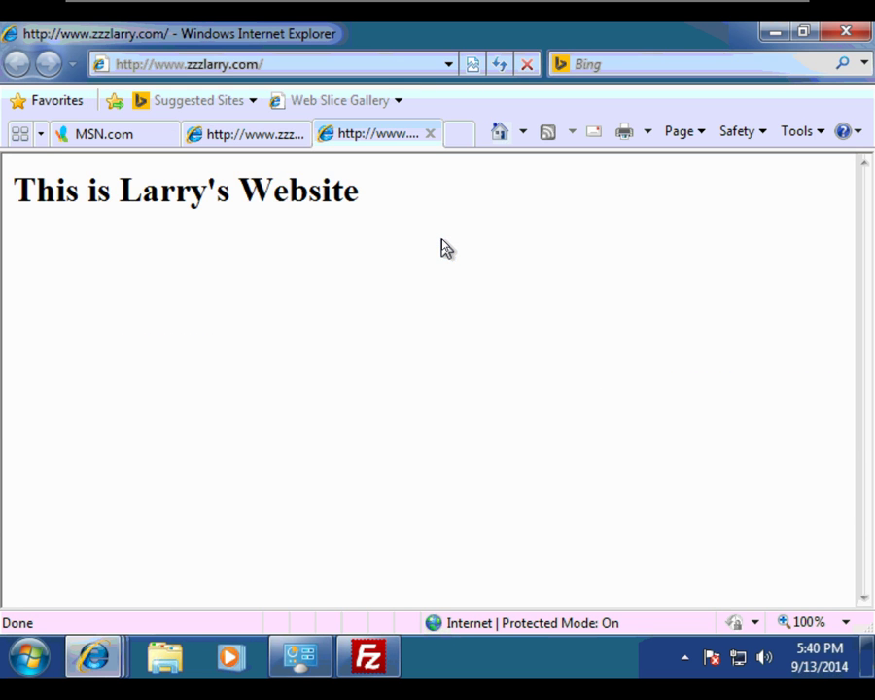
click(457, 133)
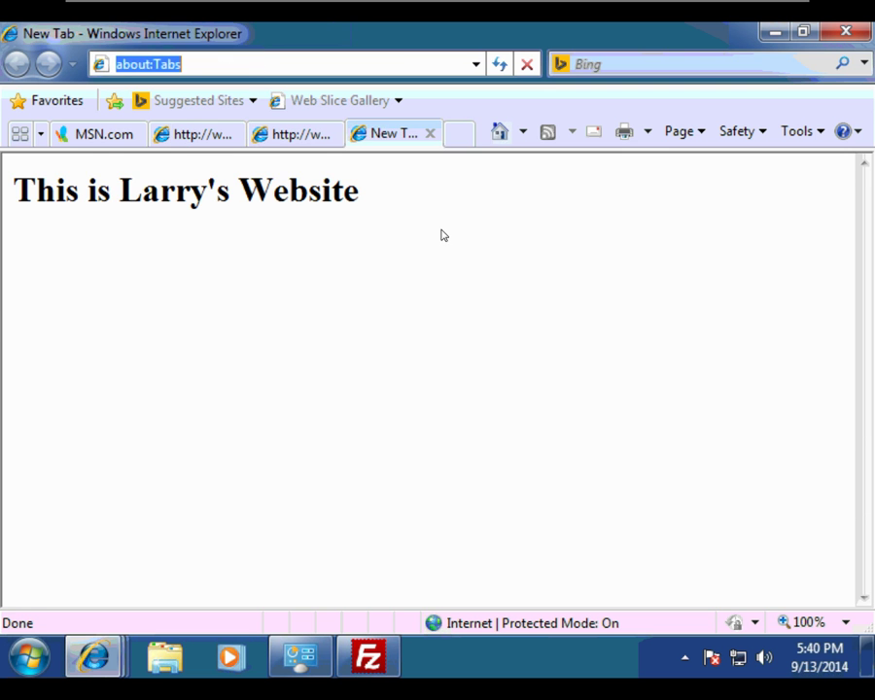
text(www.zzz)
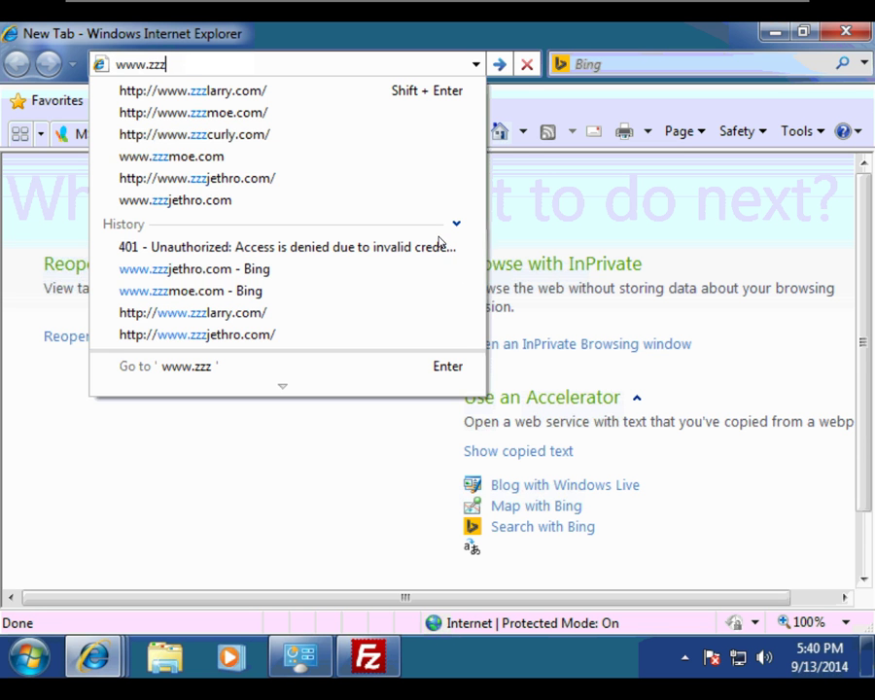
text(curly.com)
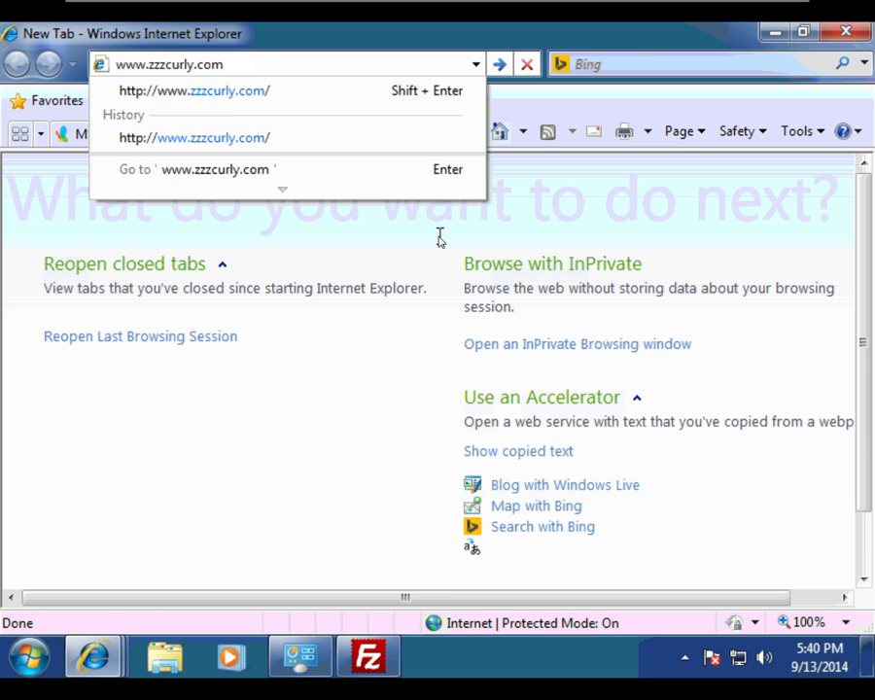
key(Return)
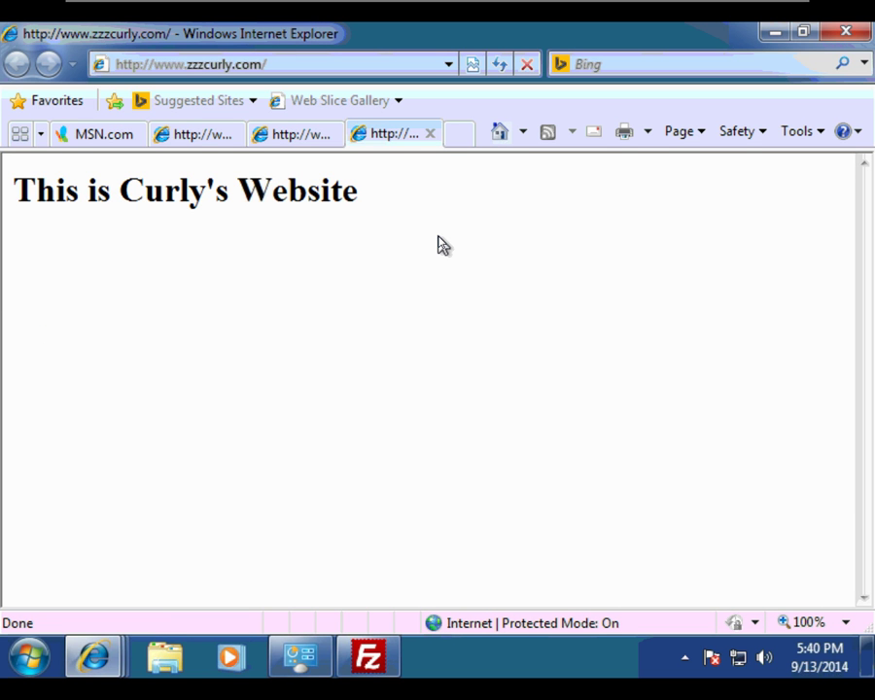